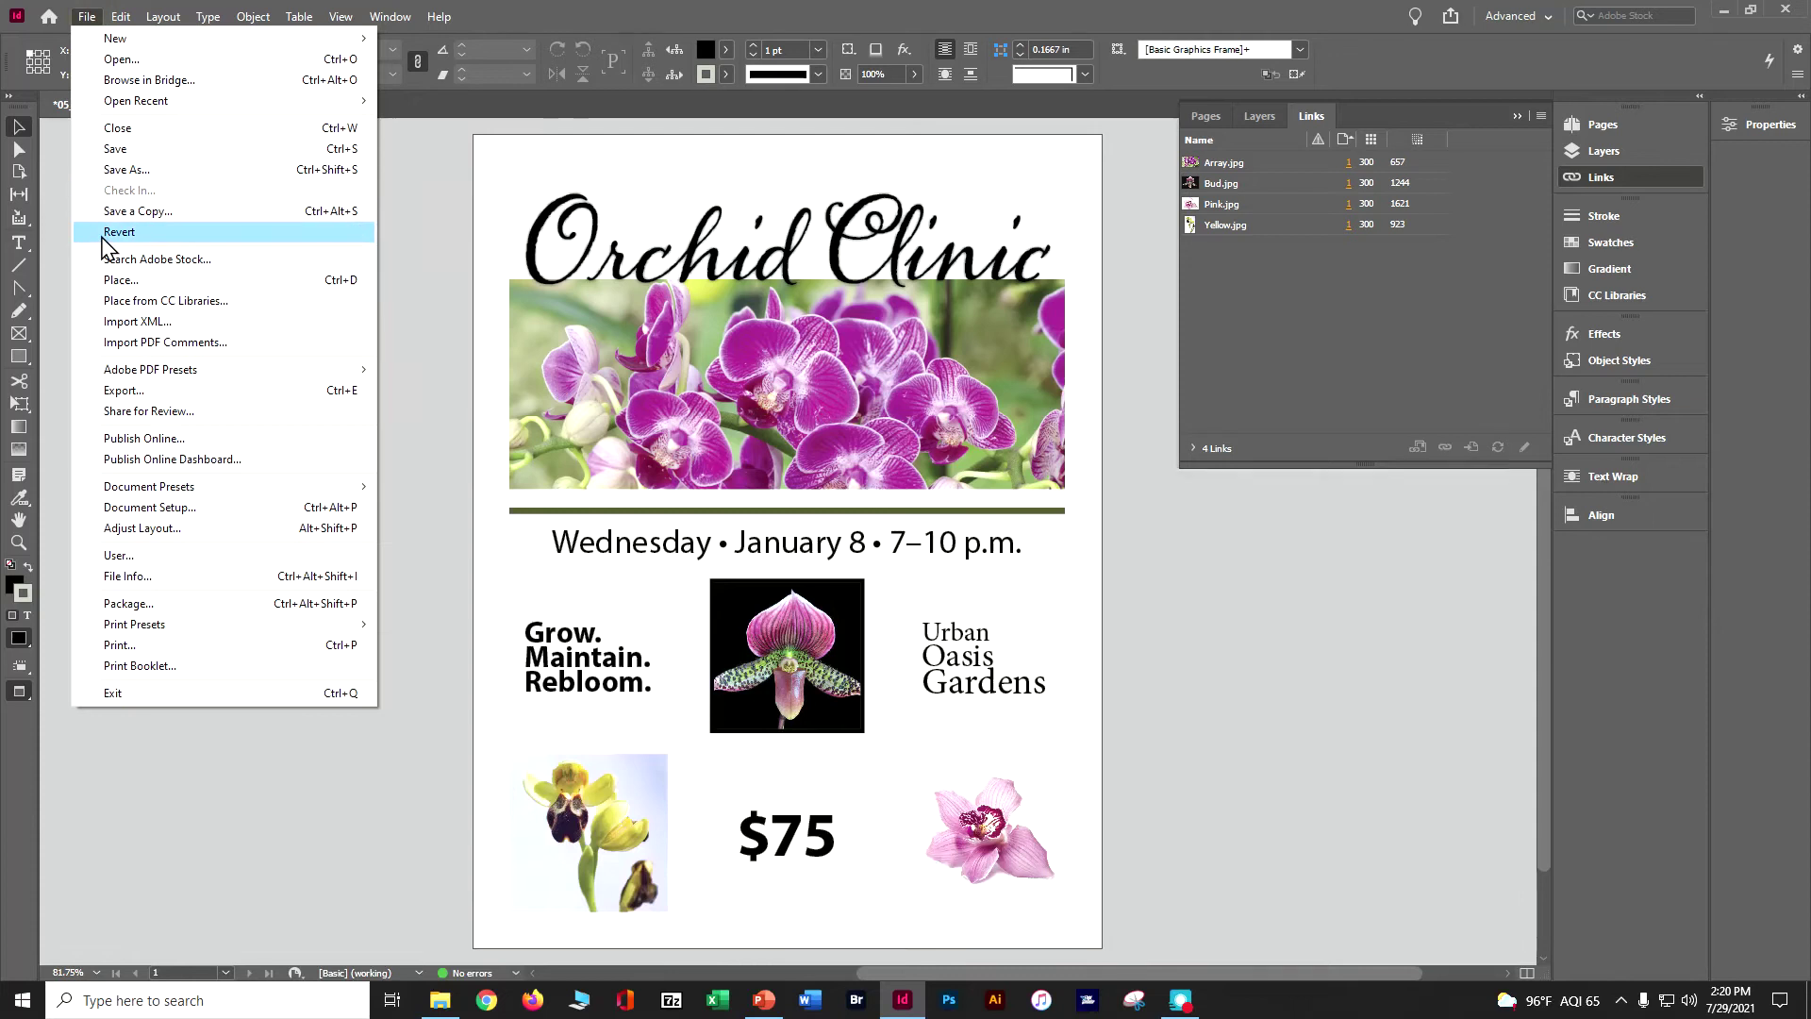
Open 05_End.indd from the Lesson05 folder and update its modified links.
{"action": "left_click", "coordinate": [161, 60]}
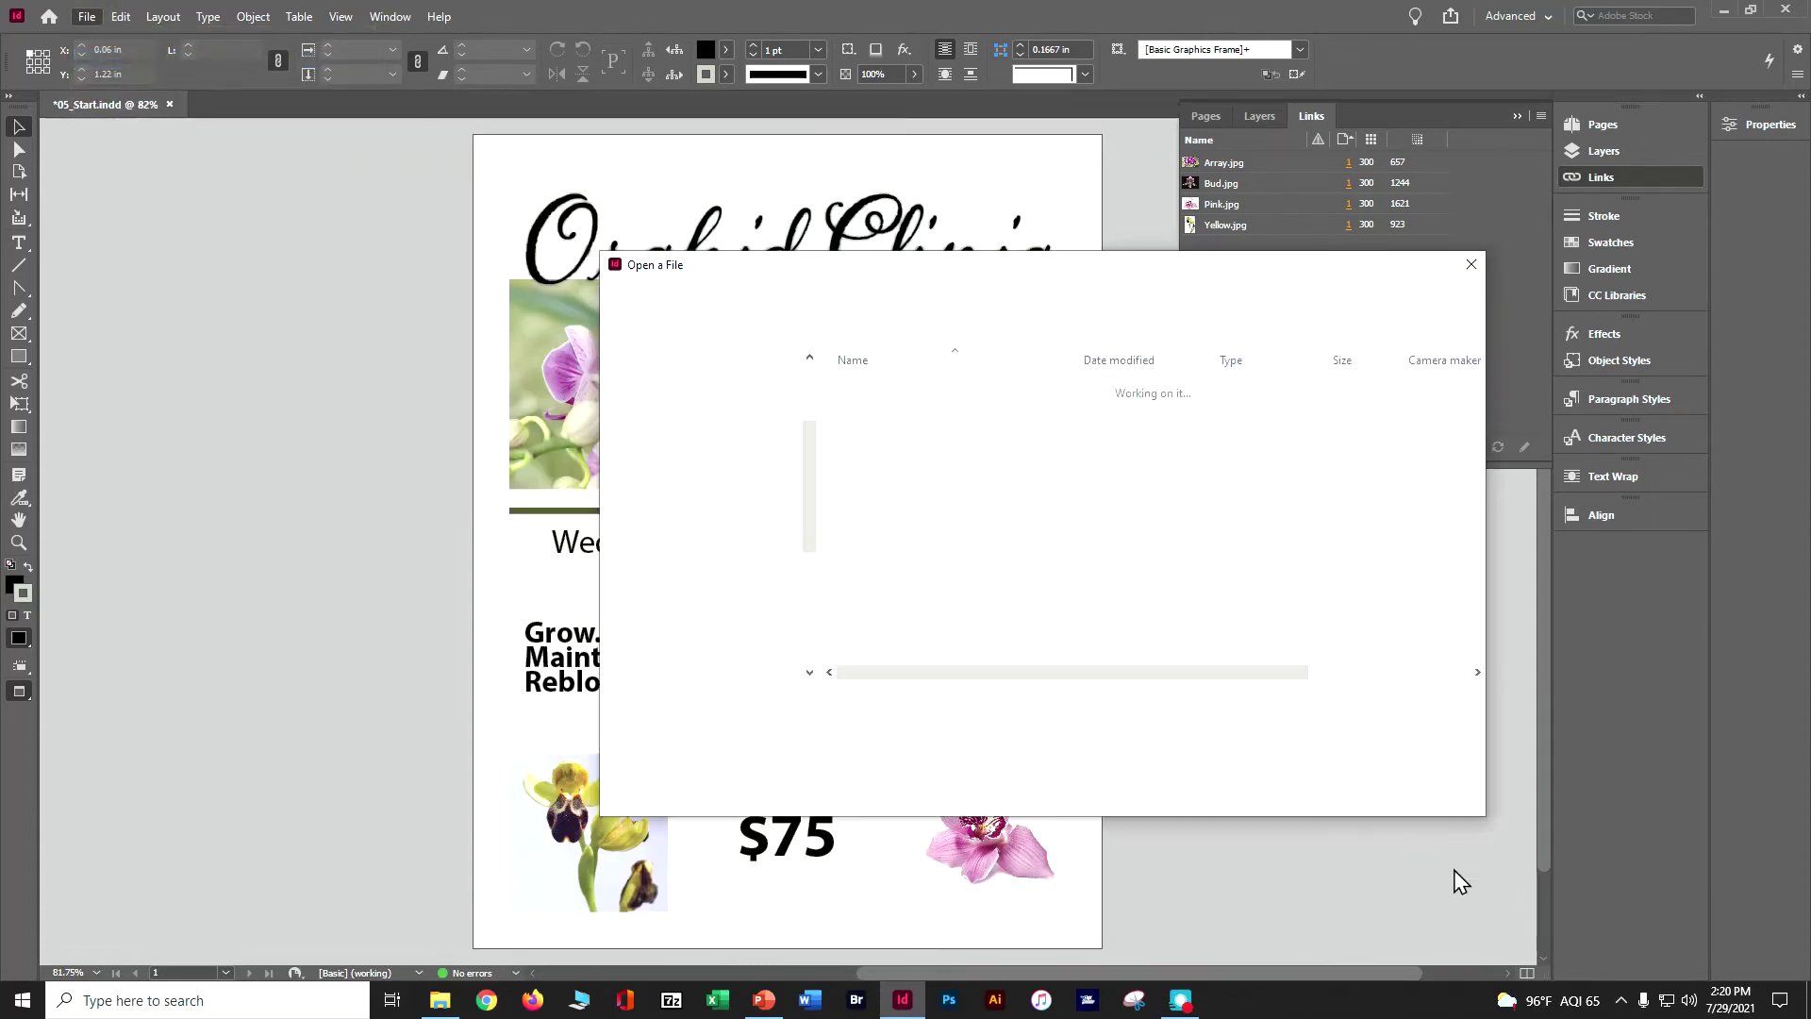
{"action": "left_click", "coordinate": [887, 386]}
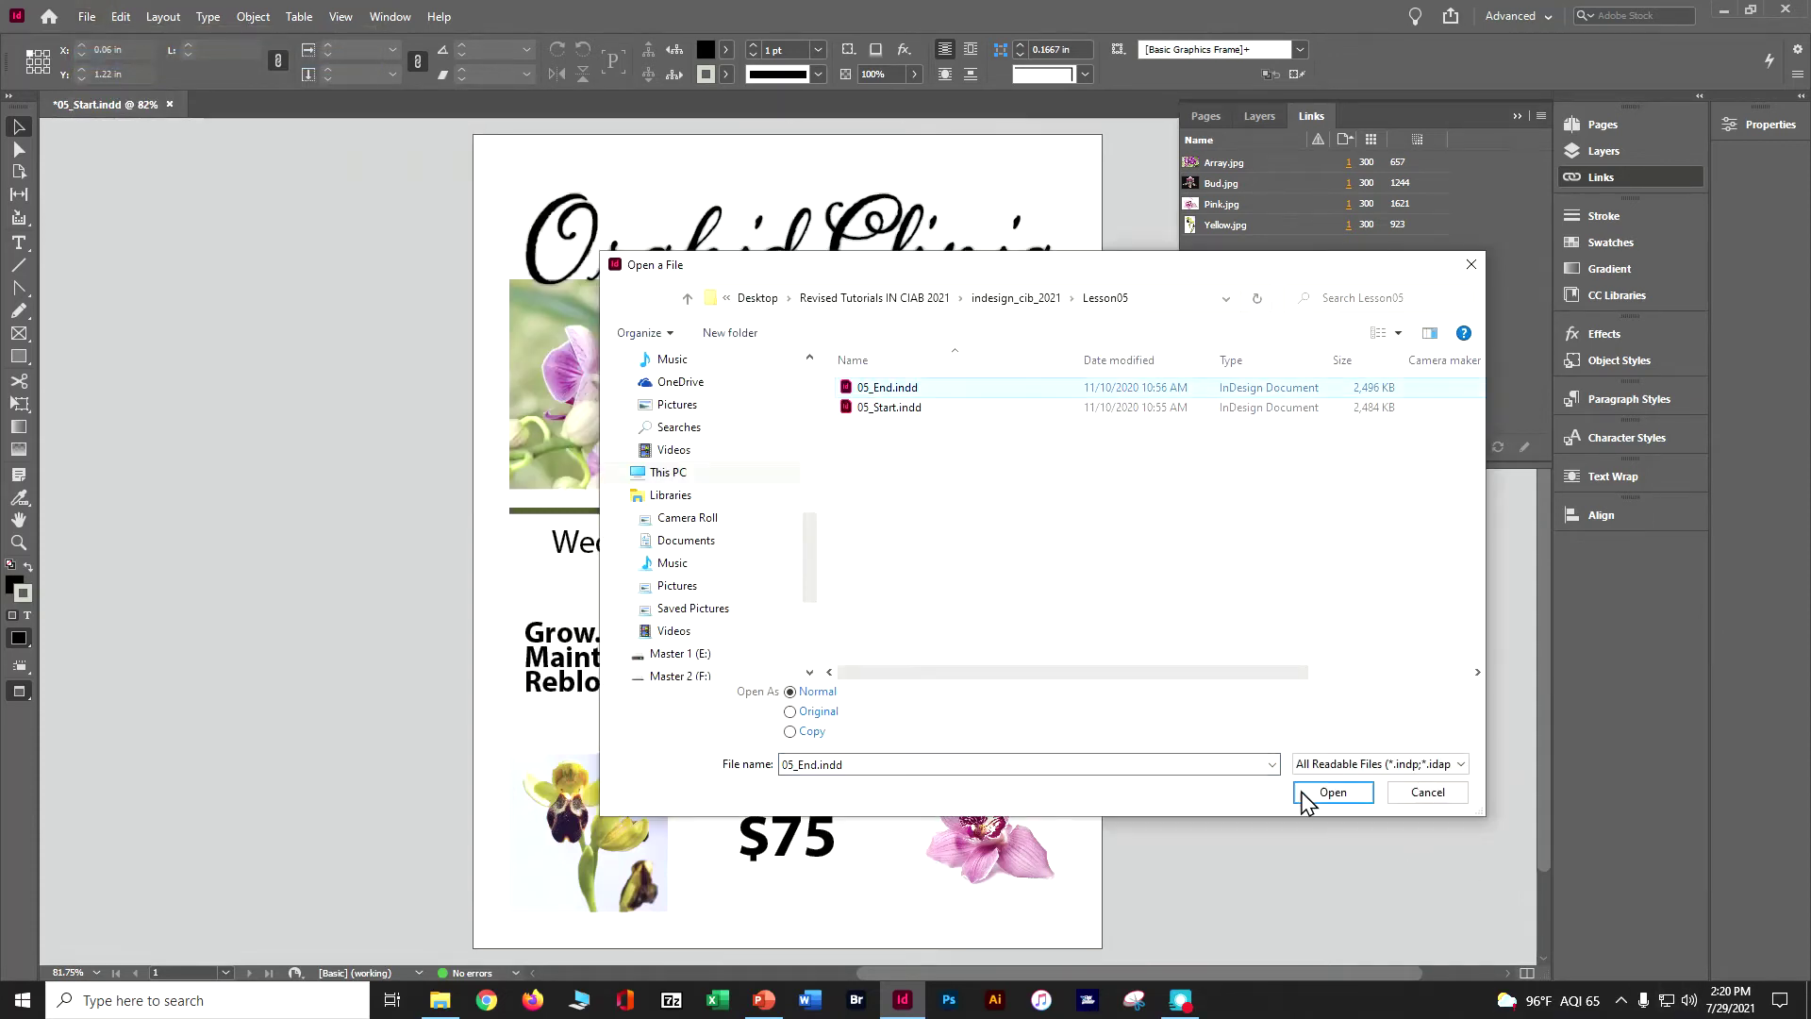
{"action": "left_click", "coordinate": [1330, 792]}
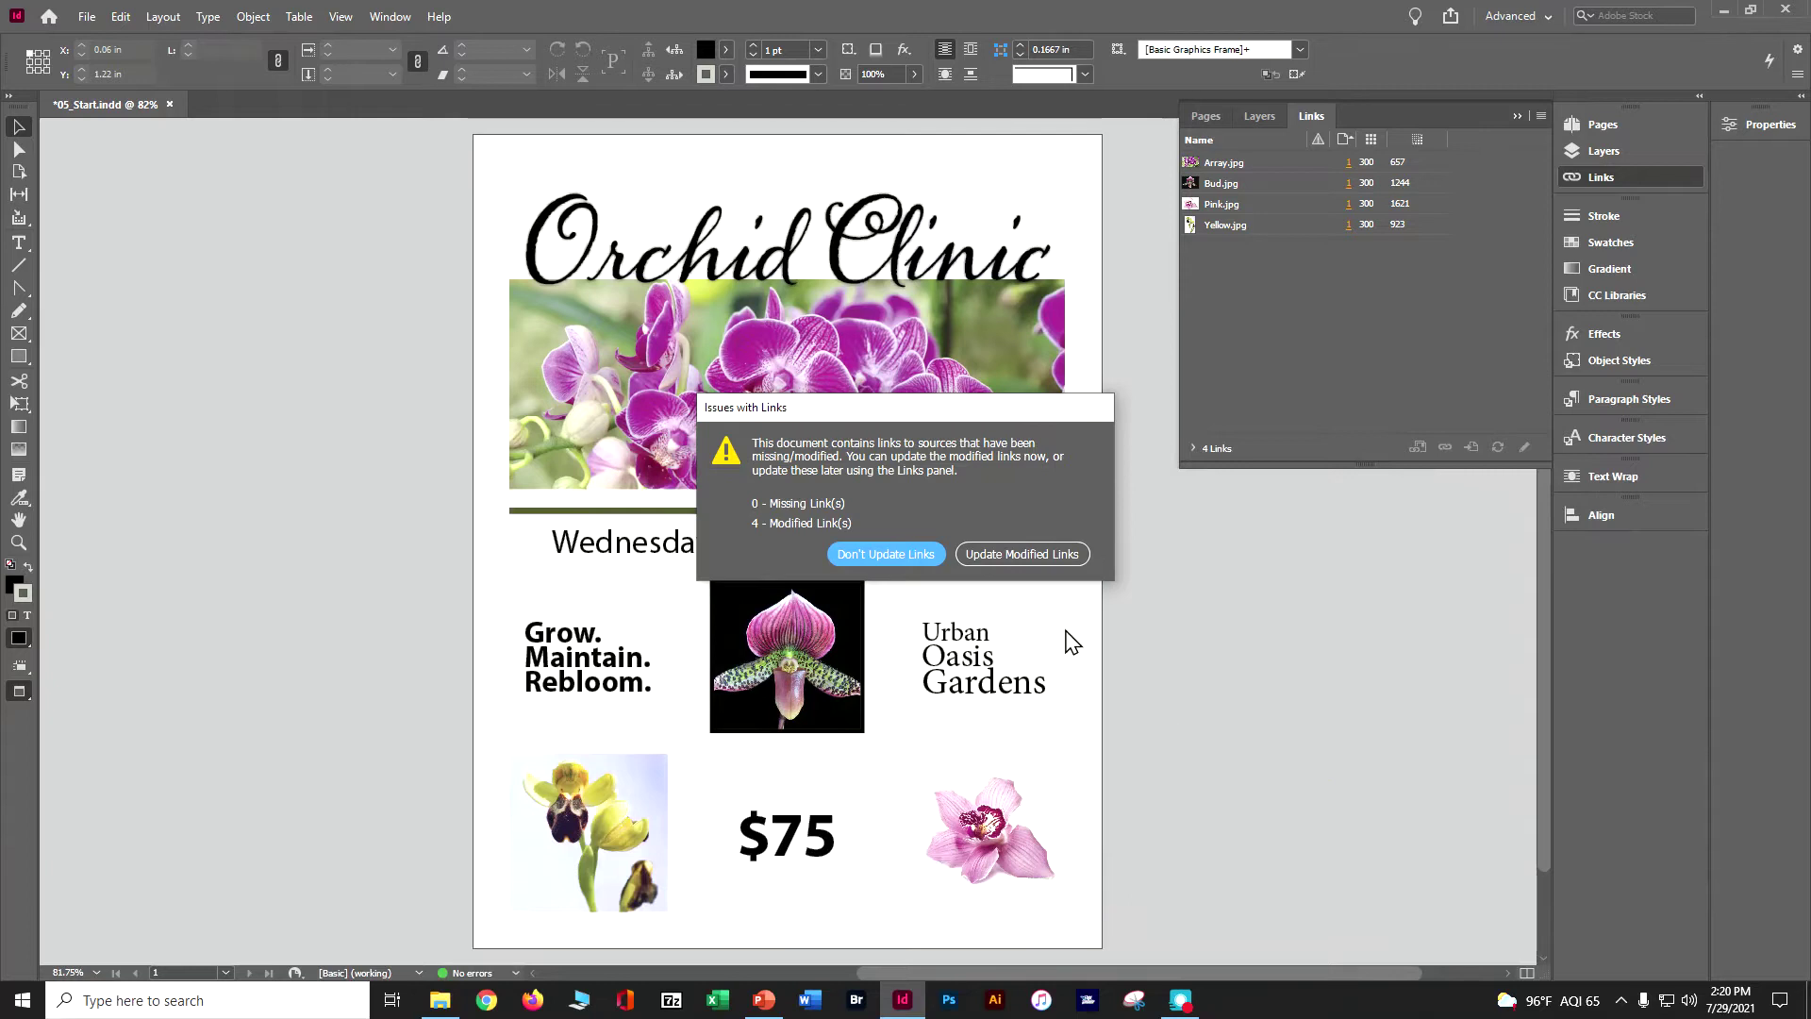
{"action": "left_click", "coordinate": [1047, 557]}
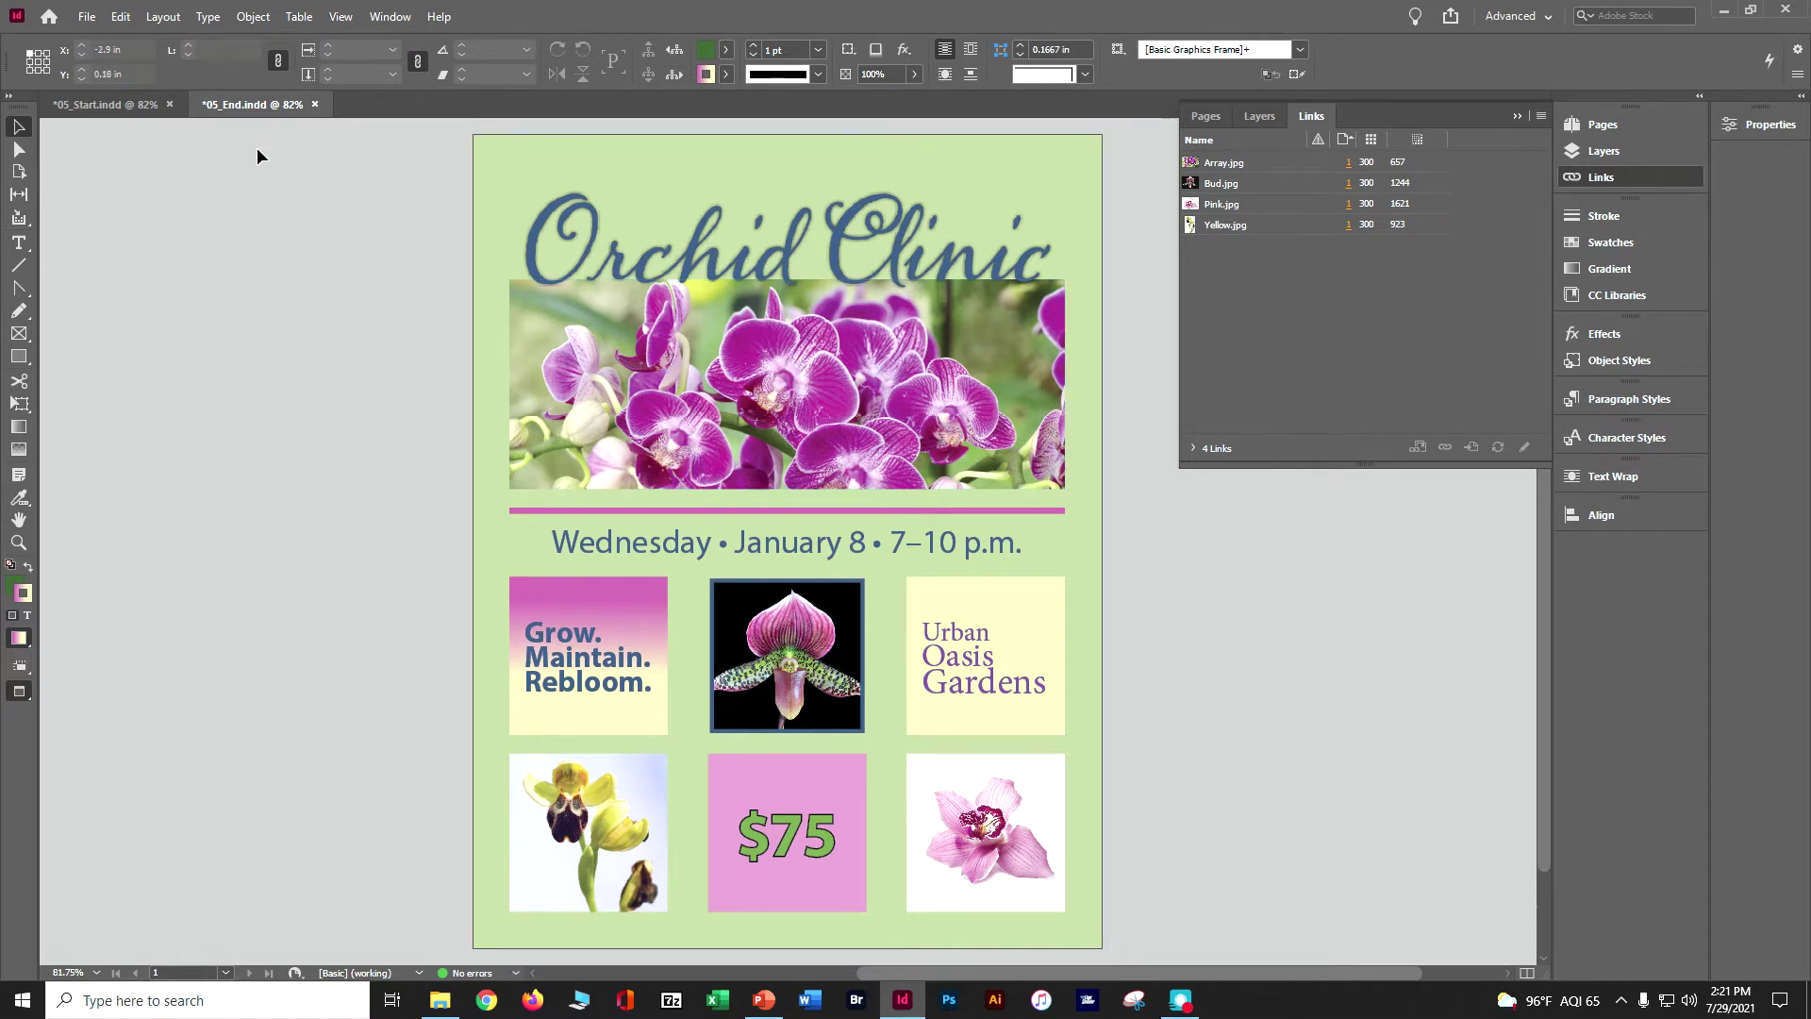
Save the 05_Start.indd document in the Lesson05 folder under the author's surname followed by "_in ciab ch 5".
{"action": "left_click", "coordinate": [103, 105]}
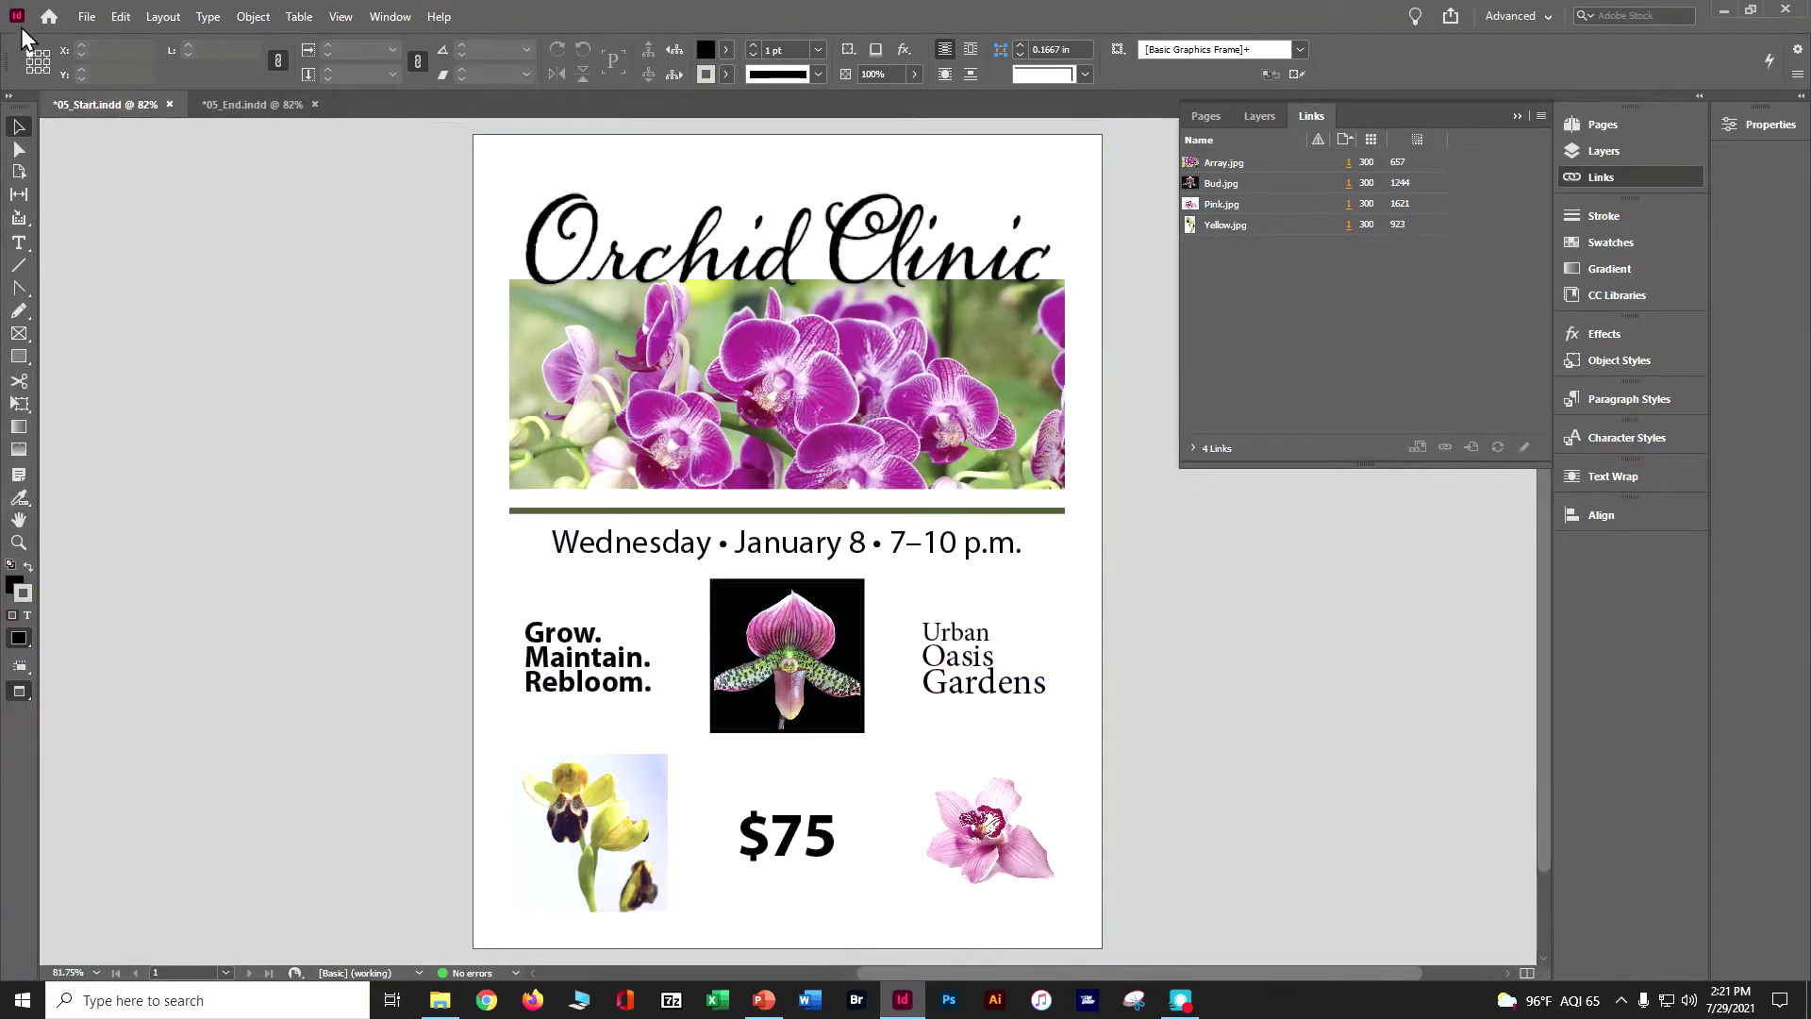
{"action": "left_click", "coordinate": [86, 16]}
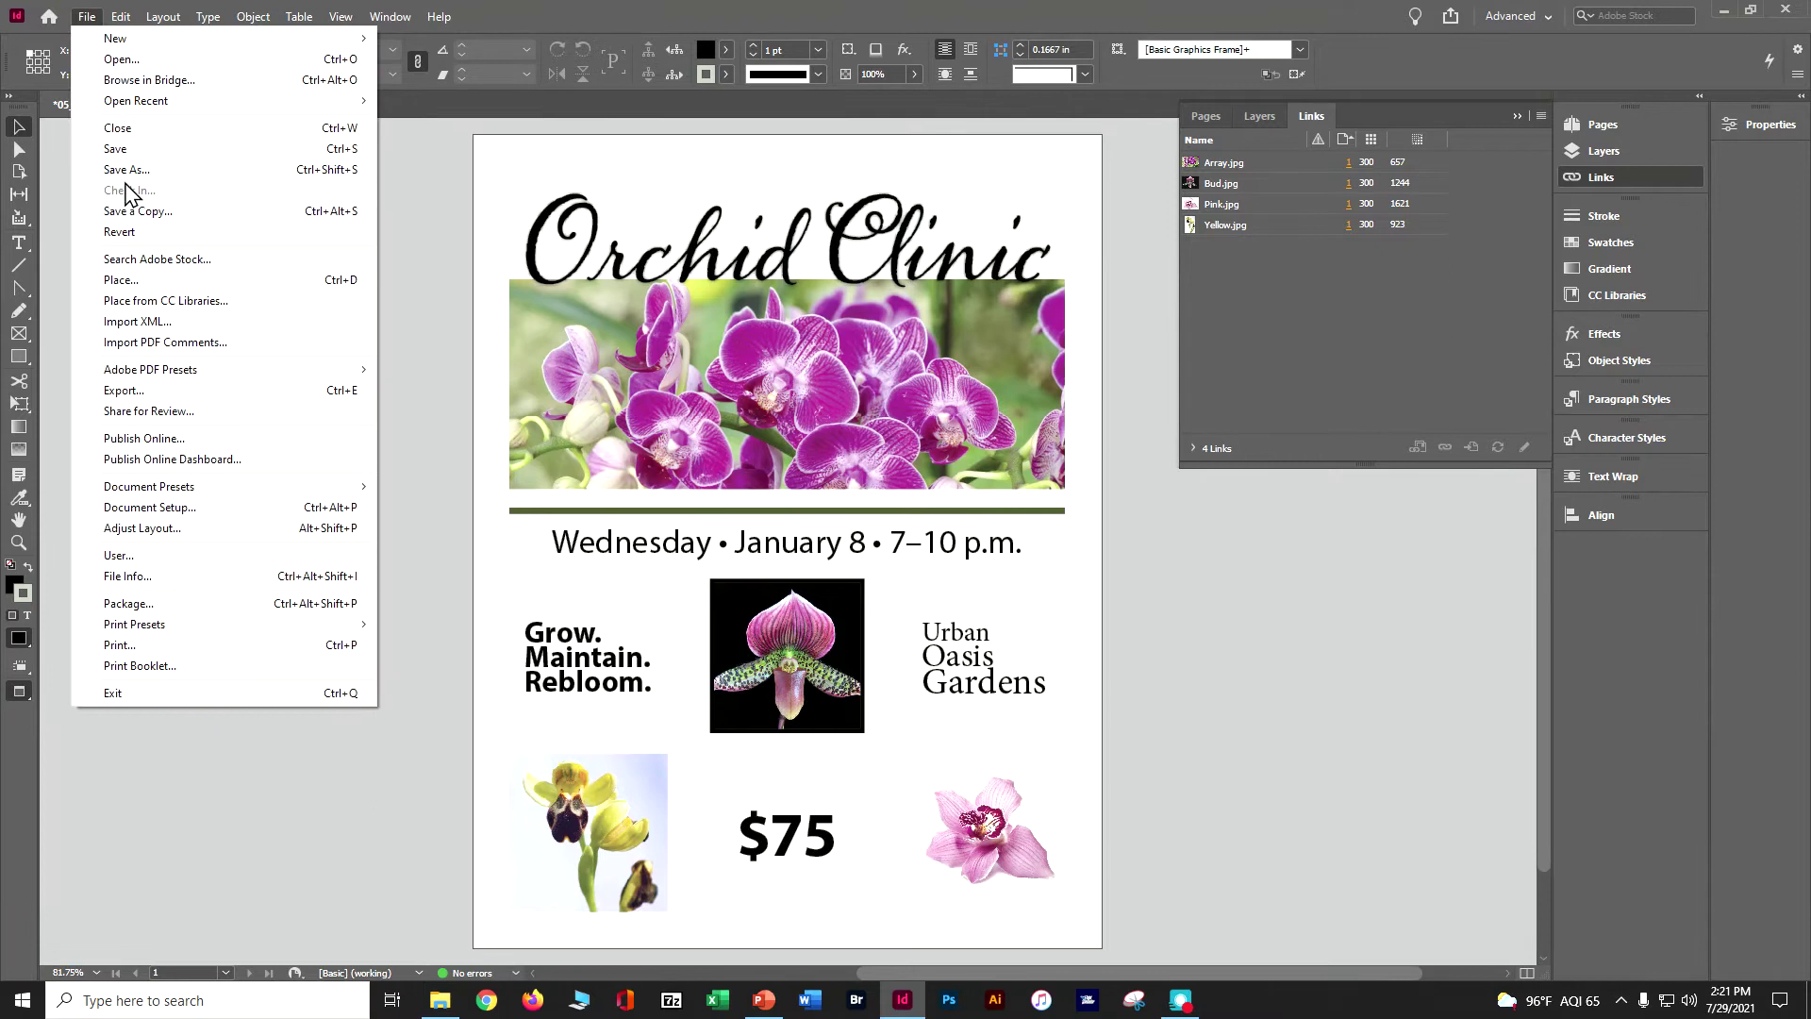
{"action": "left_click", "coordinate": [121, 171]}
{"action": "type", "text": "doser_in ciab ch 5"}
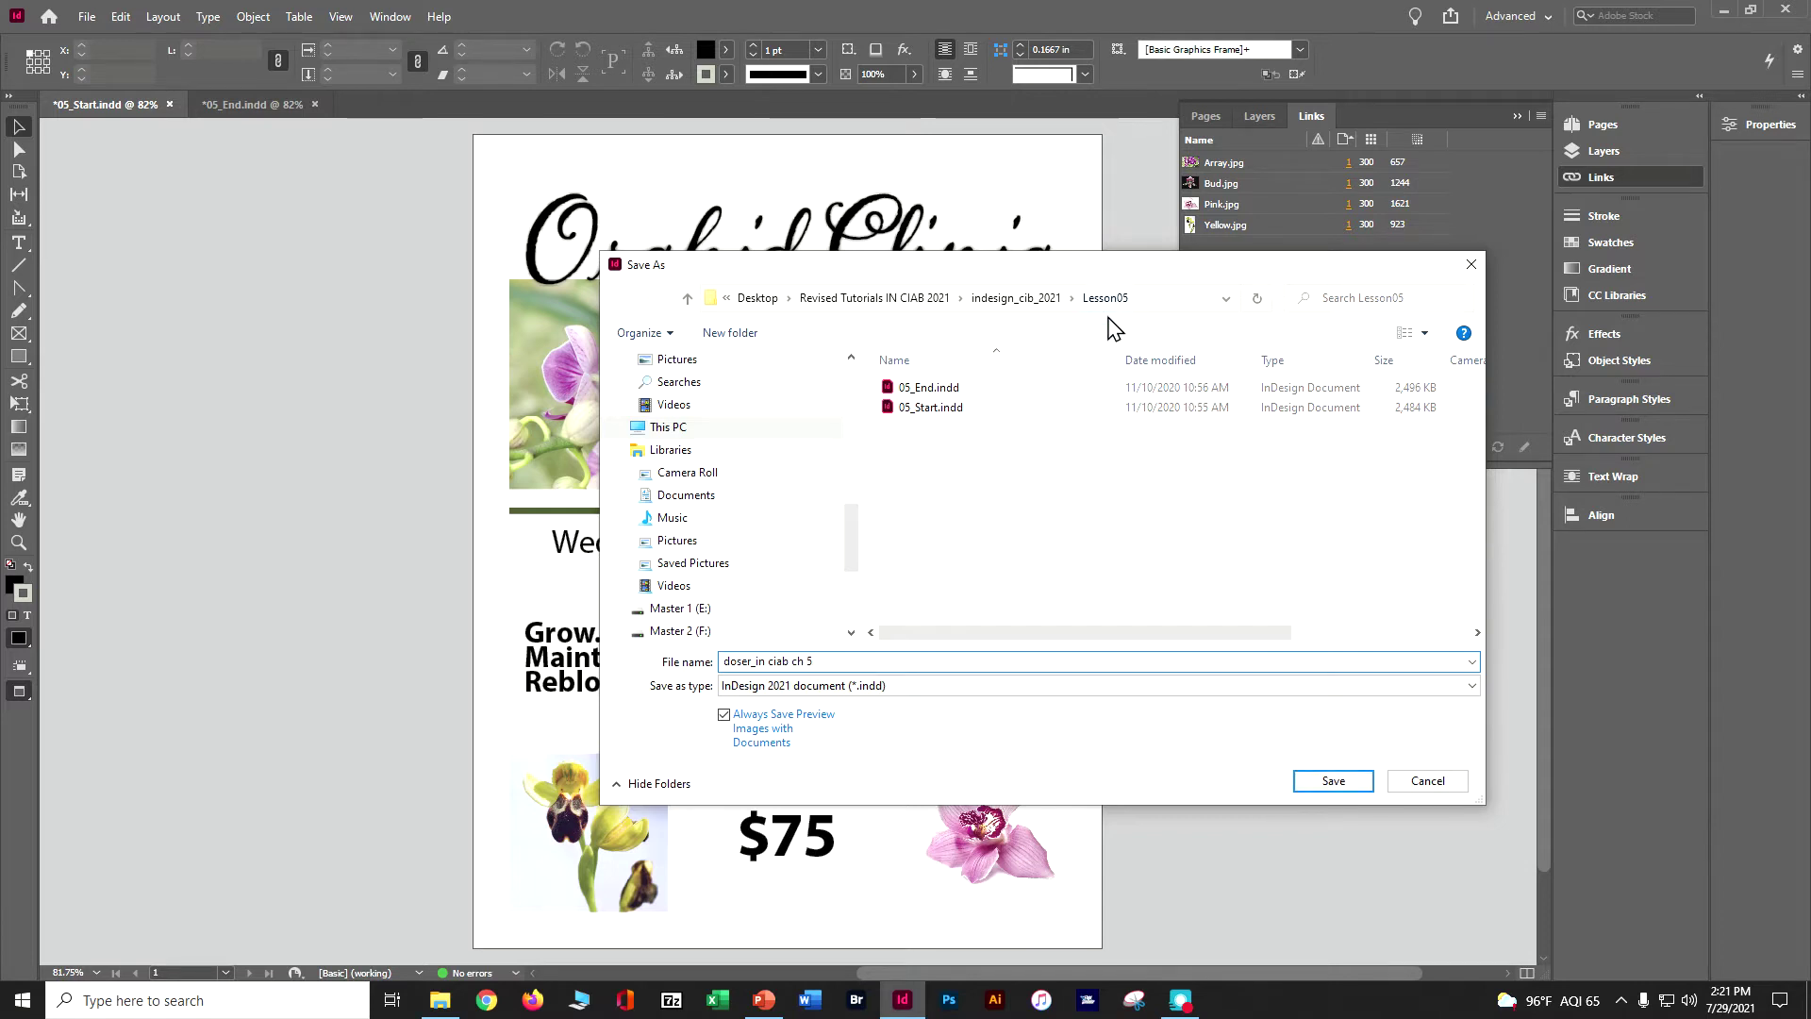
{"action": "left_click", "coordinate": [1368, 781]}
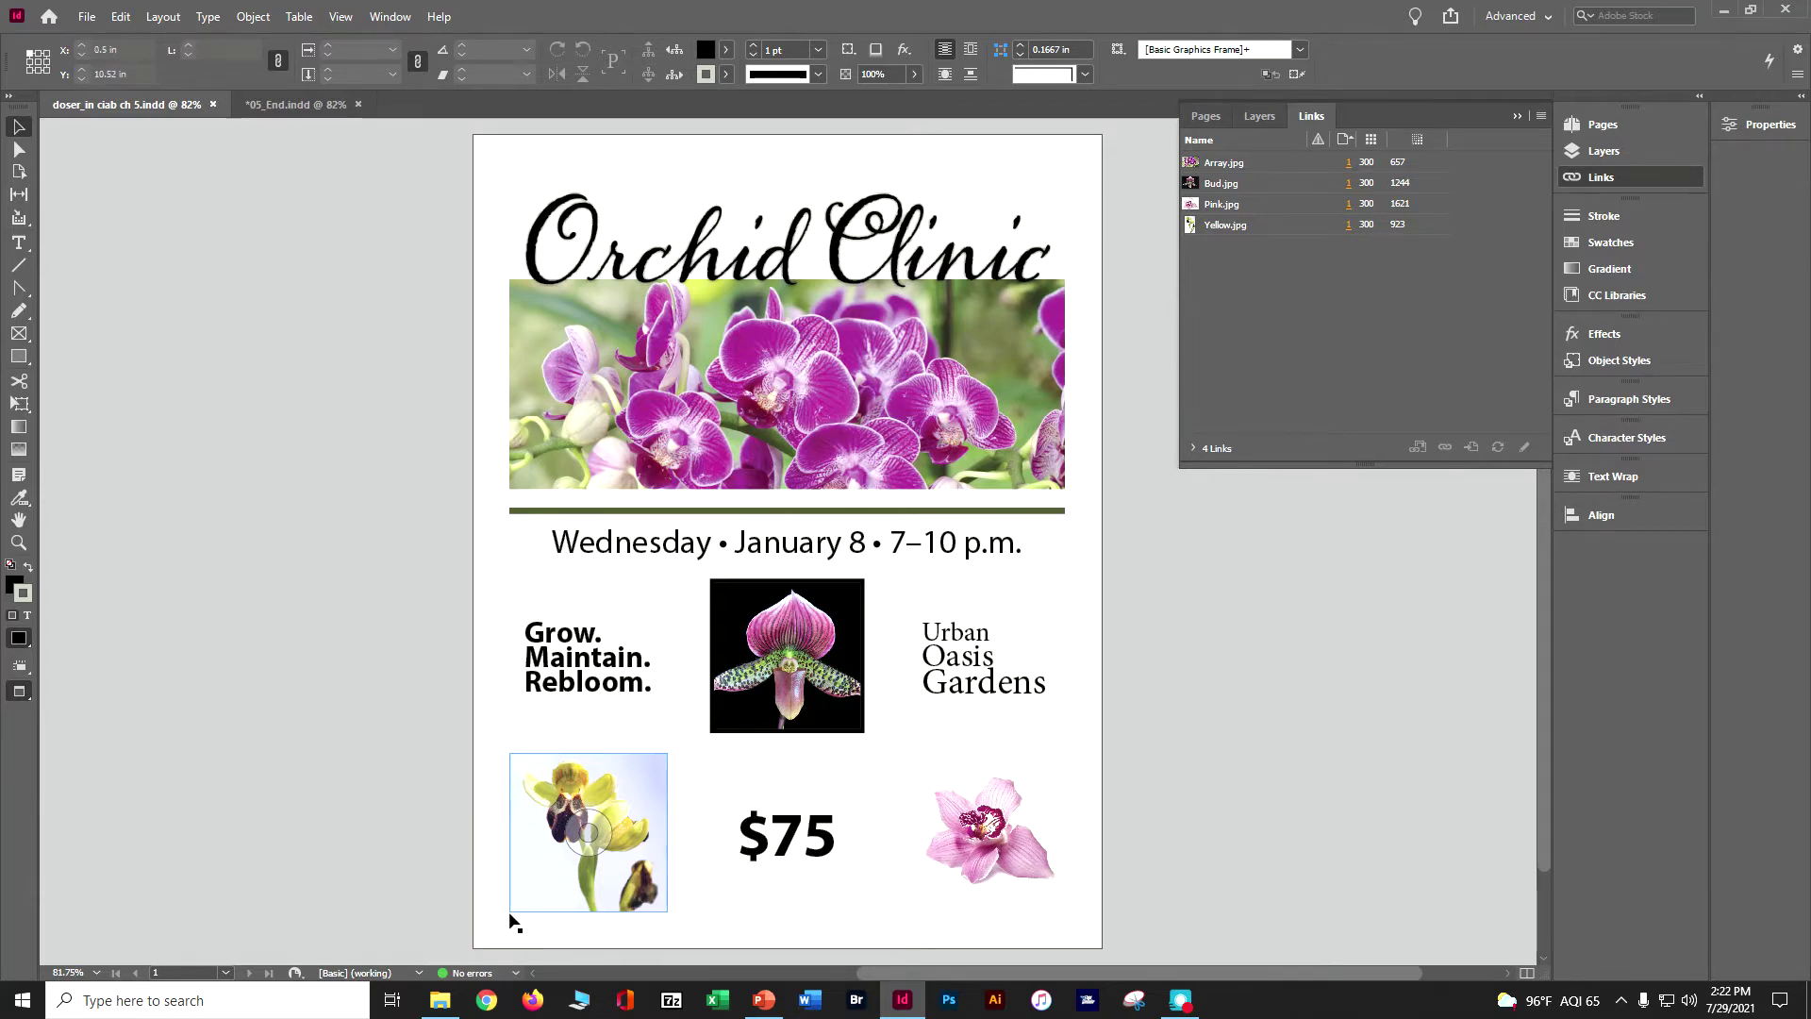
Display the document's color swatches.
{"action": "left_click", "coordinate": [371, 443]}
{"action": "left_click", "coordinate": [400, 4]}
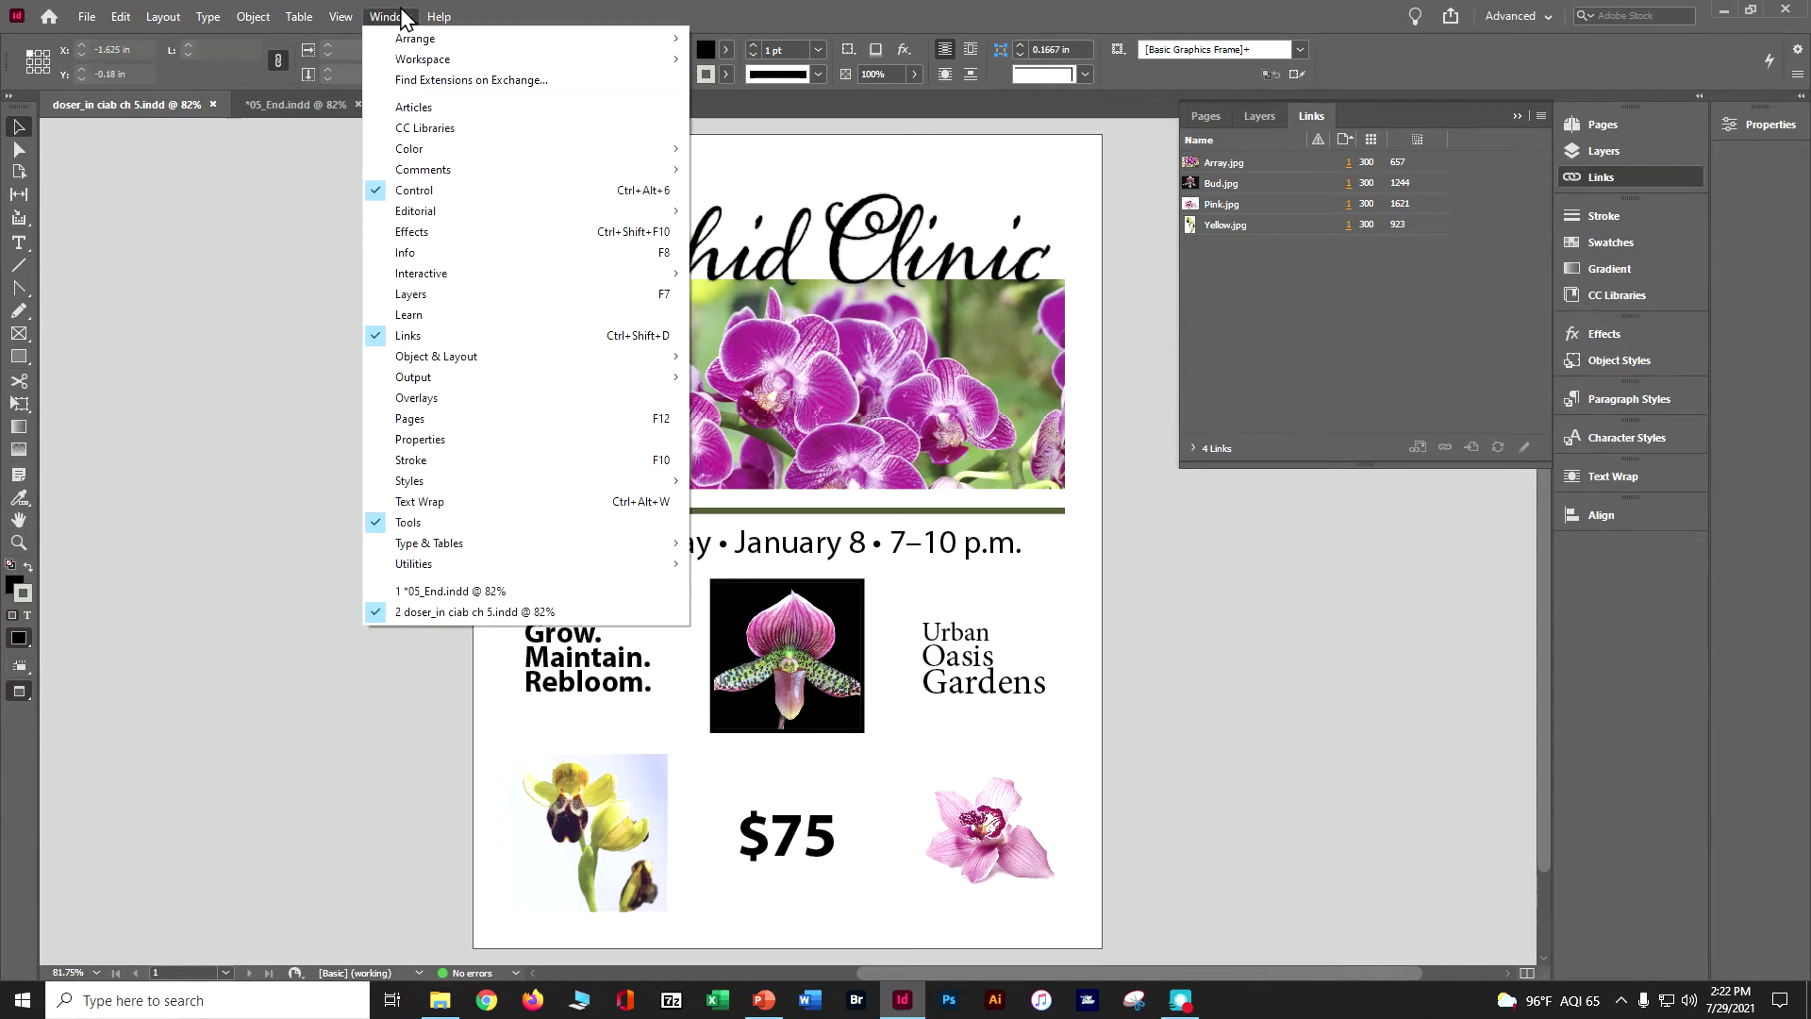
{"action": "mouse_move", "coordinate": [395, 151]}
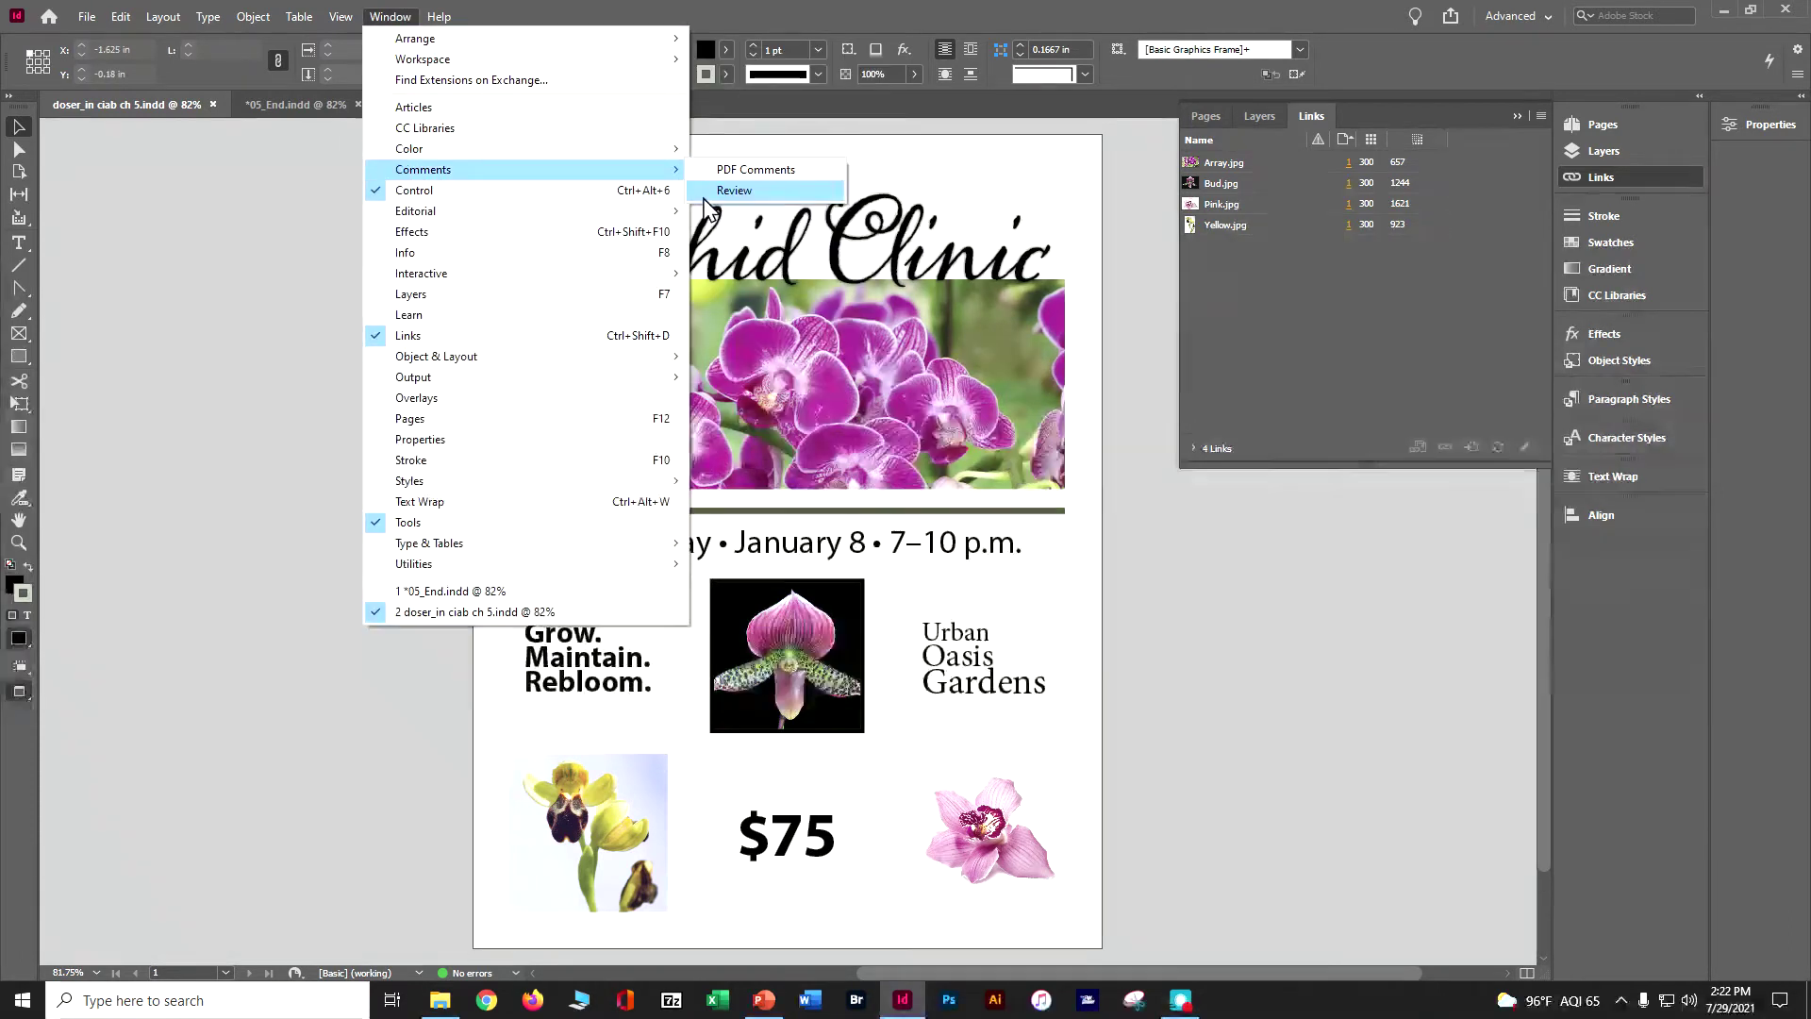
{"action": "left_click", "coordinate": [735, 211]}
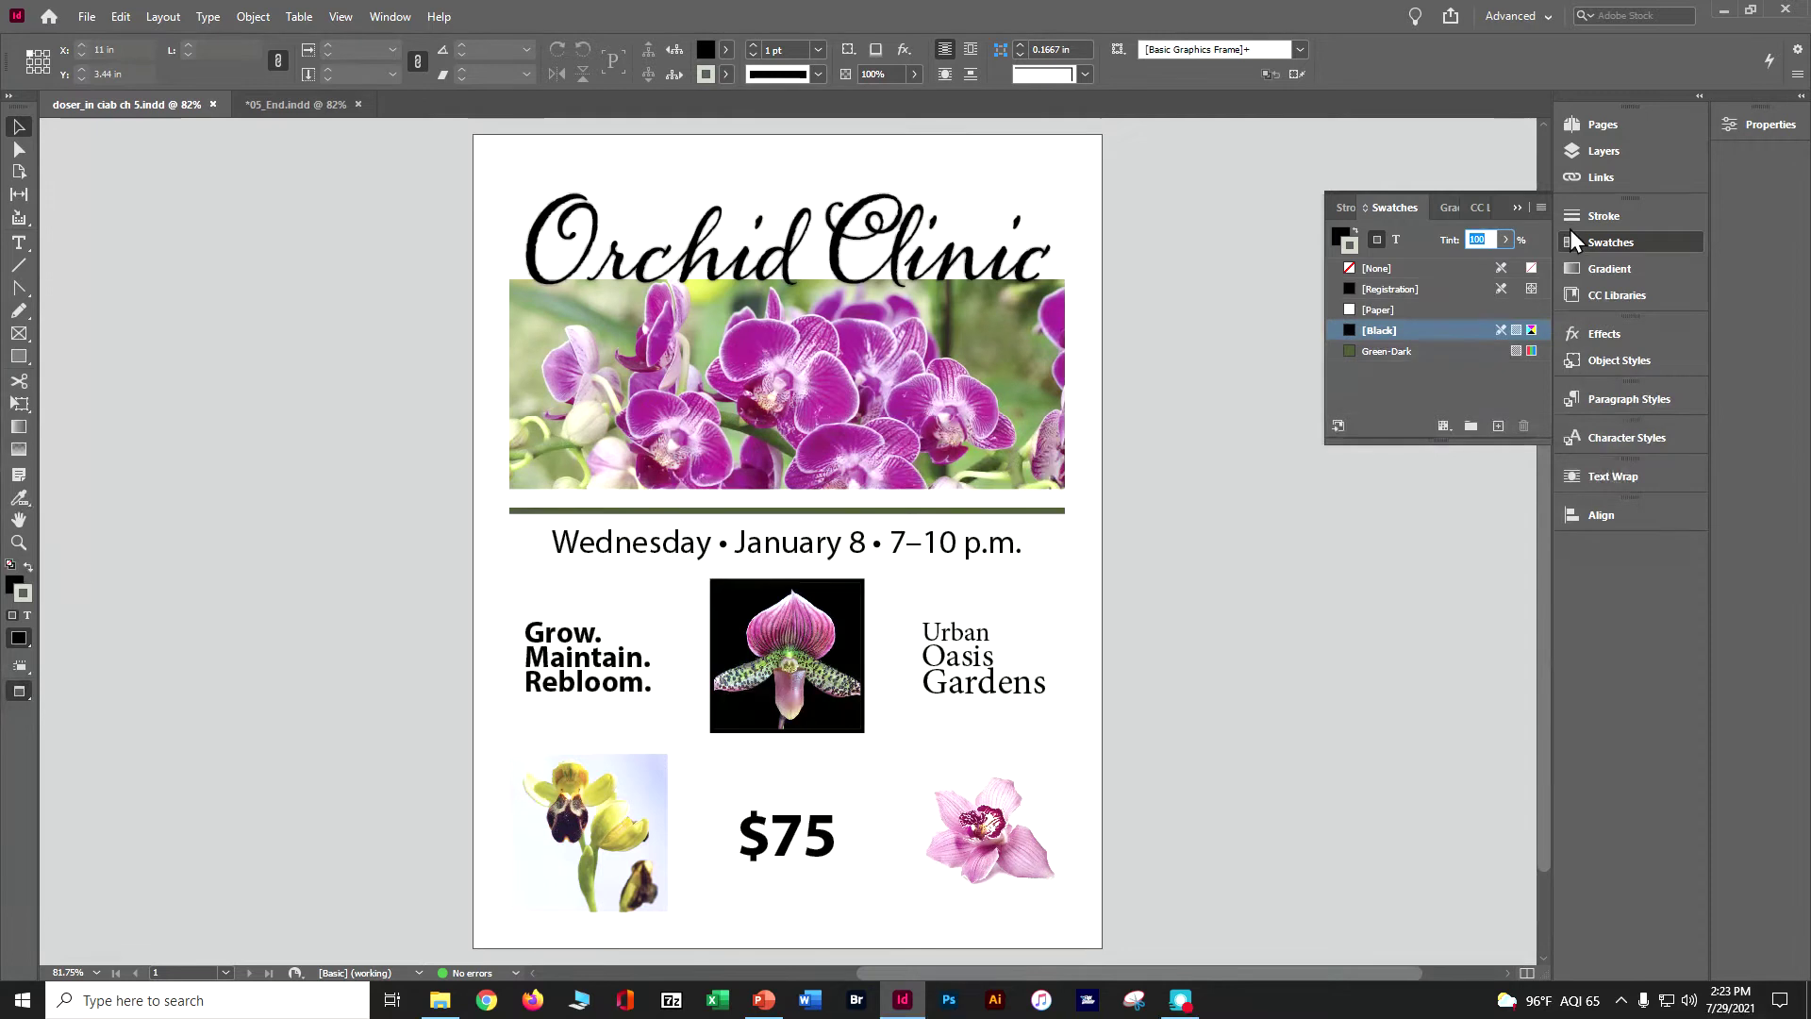
Create a PANTONE 266 C spot color swatch from the PANTONE+ Solid Coated library and save the document.
{"action": "left_click", "coordinate": [1542, 208]}
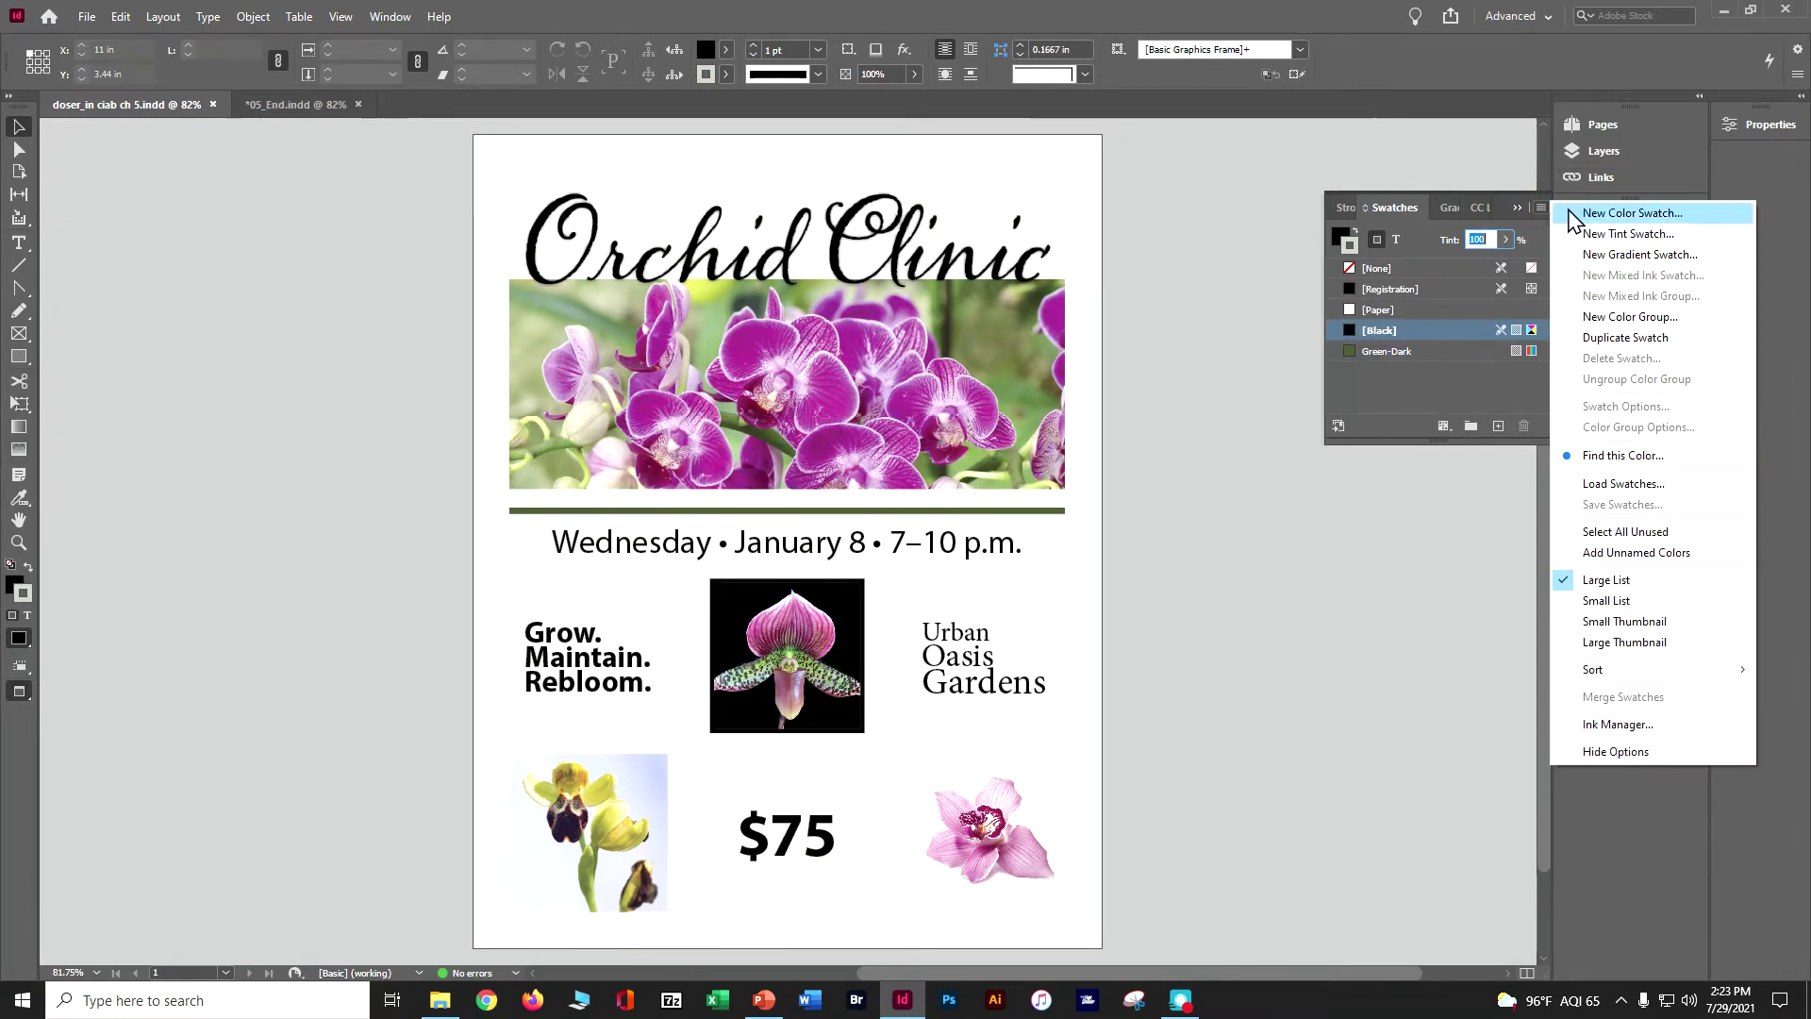
{"action": "left_click", "coordinate": [1570, 215]}
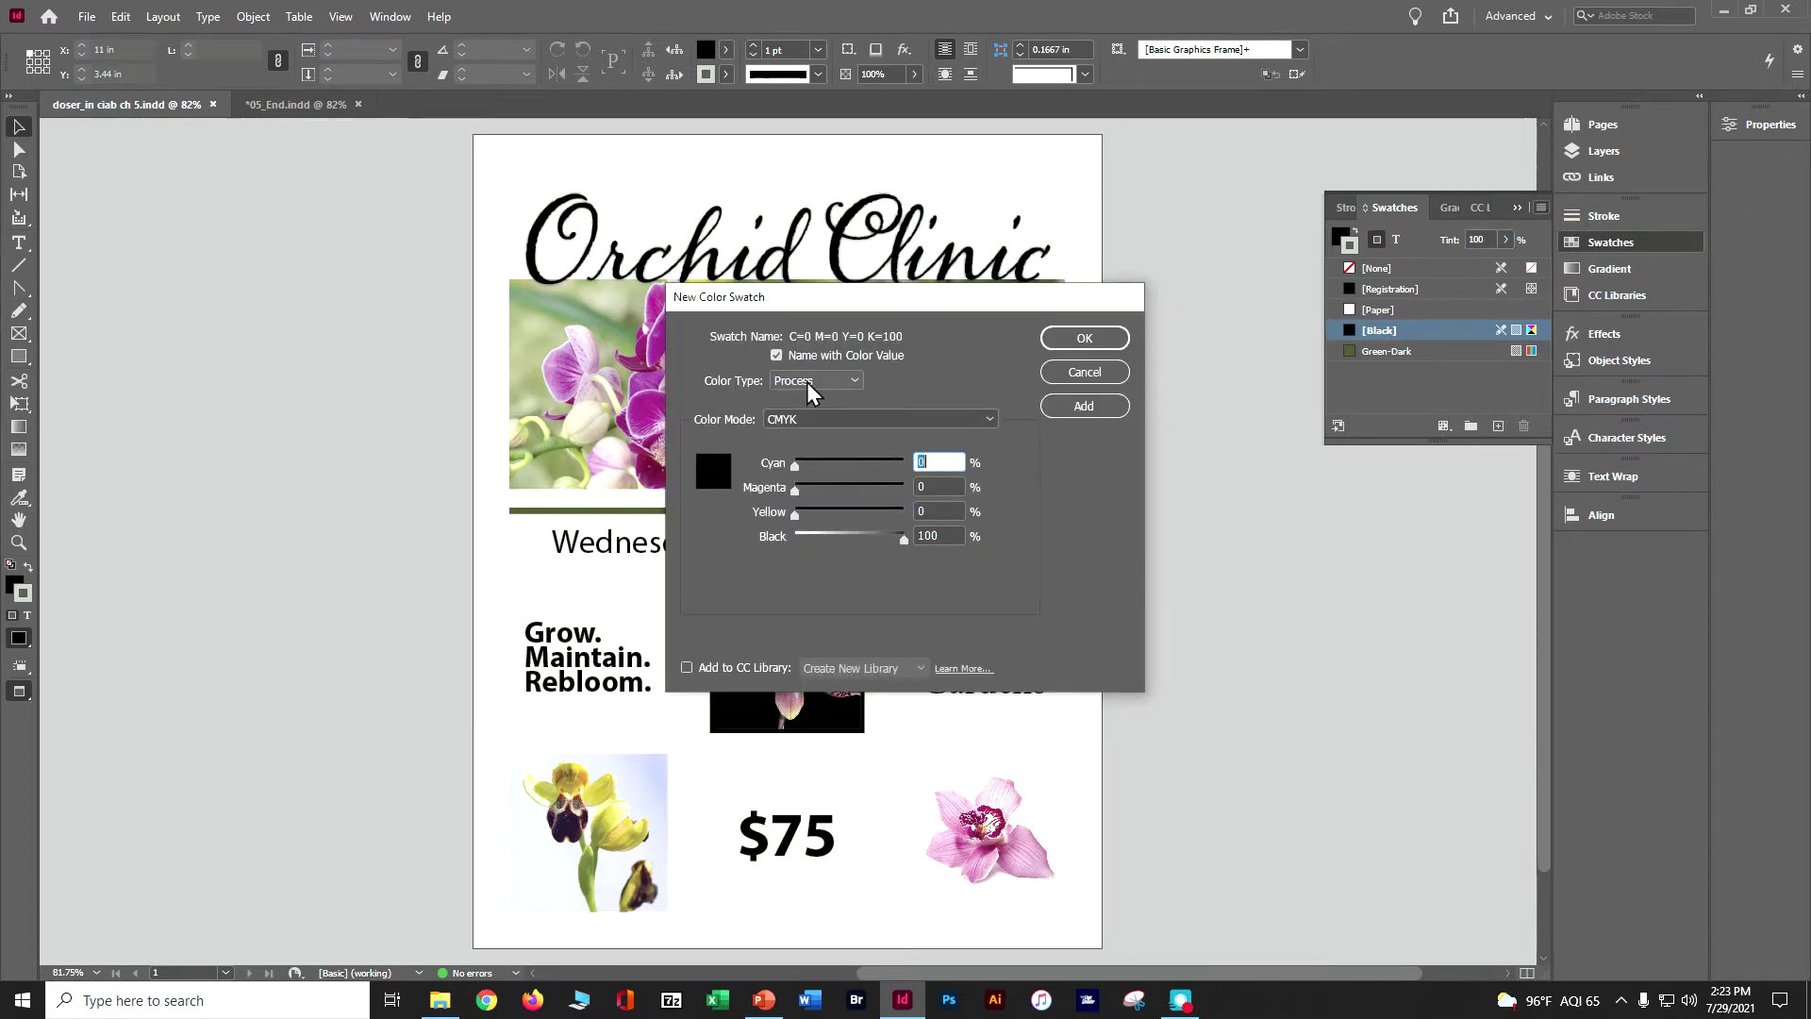
{"action": "left_click", "coordinate": [858, 416]}
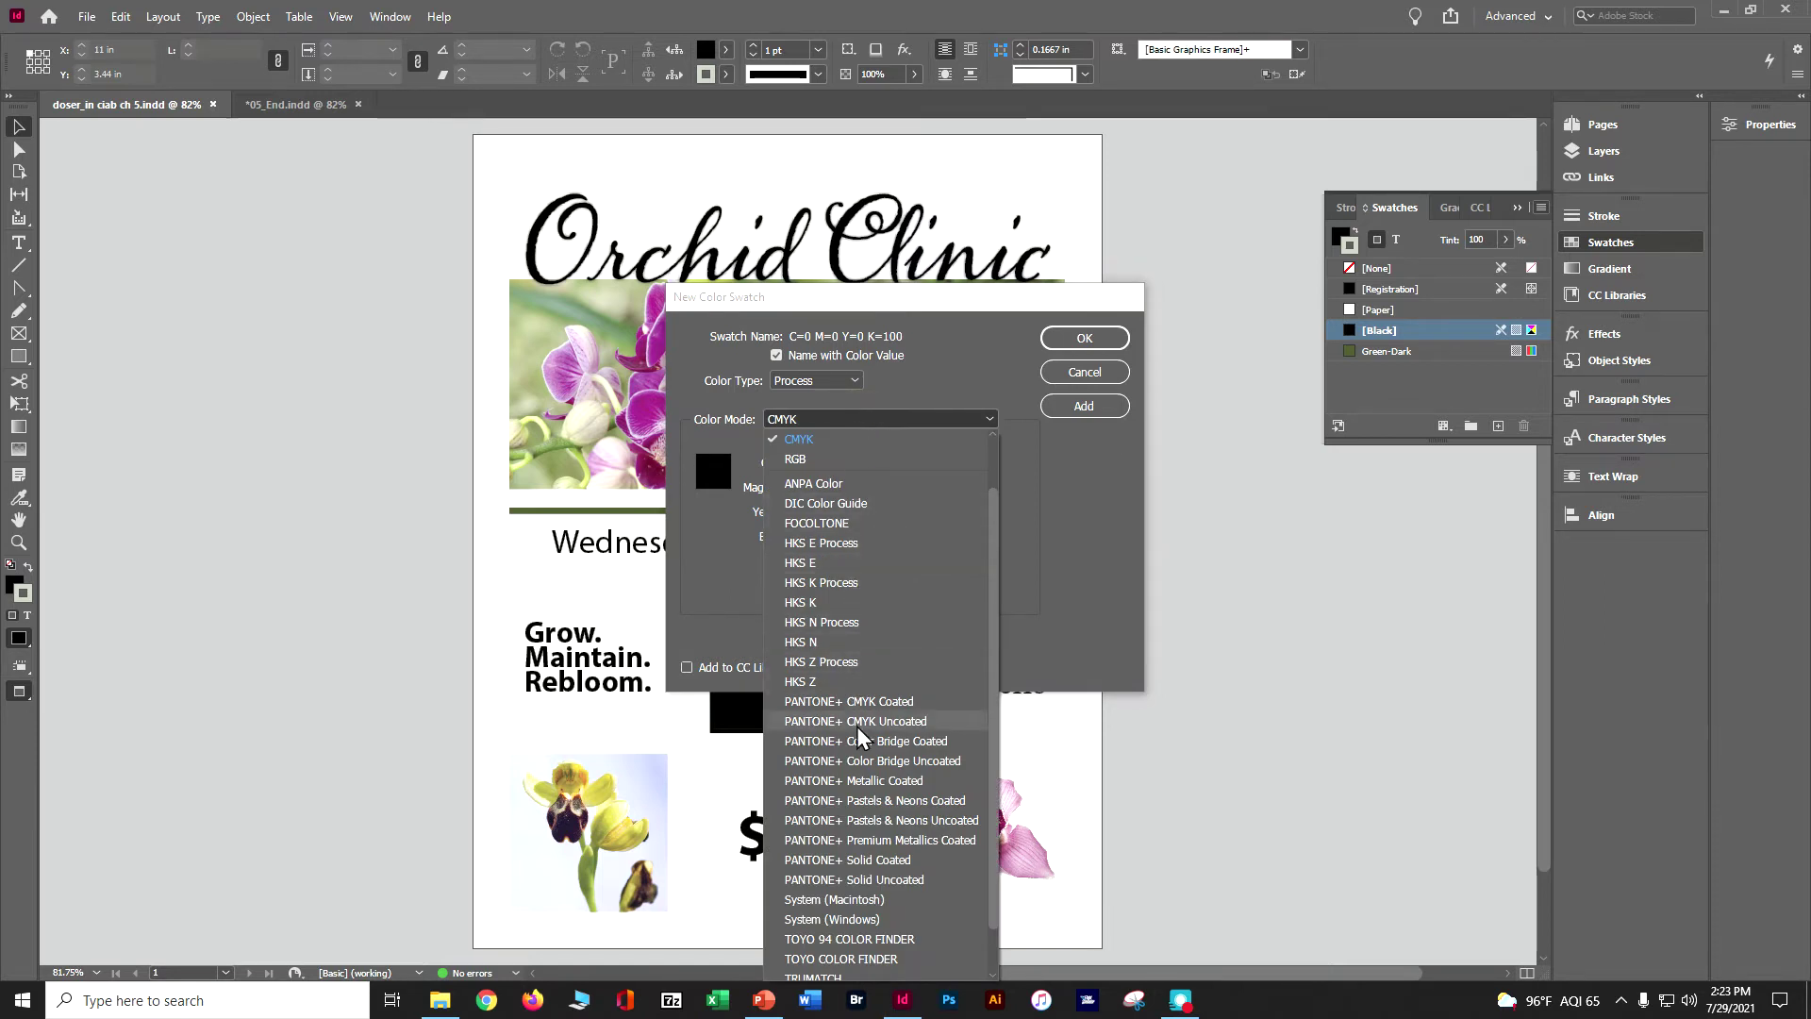
{"action": "left_click", "coordinate": [877, 860]}
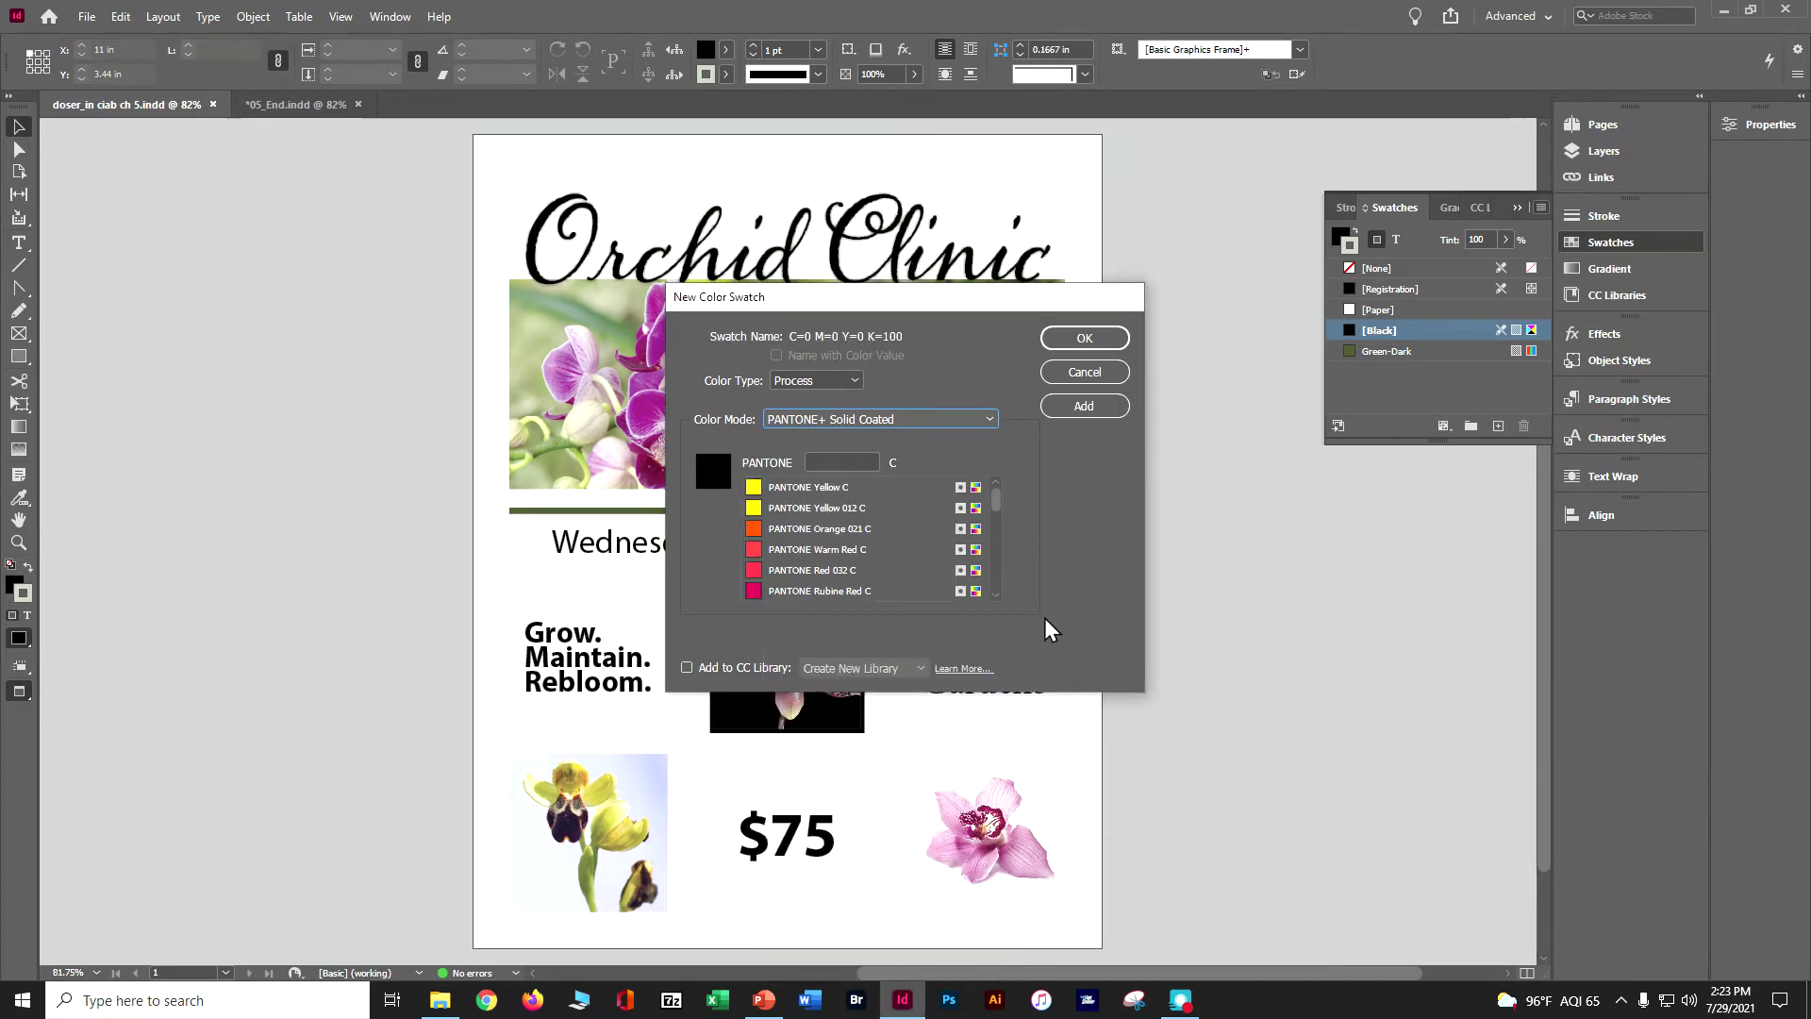
{"action": "left_click", "coordinate": [866, 464]}
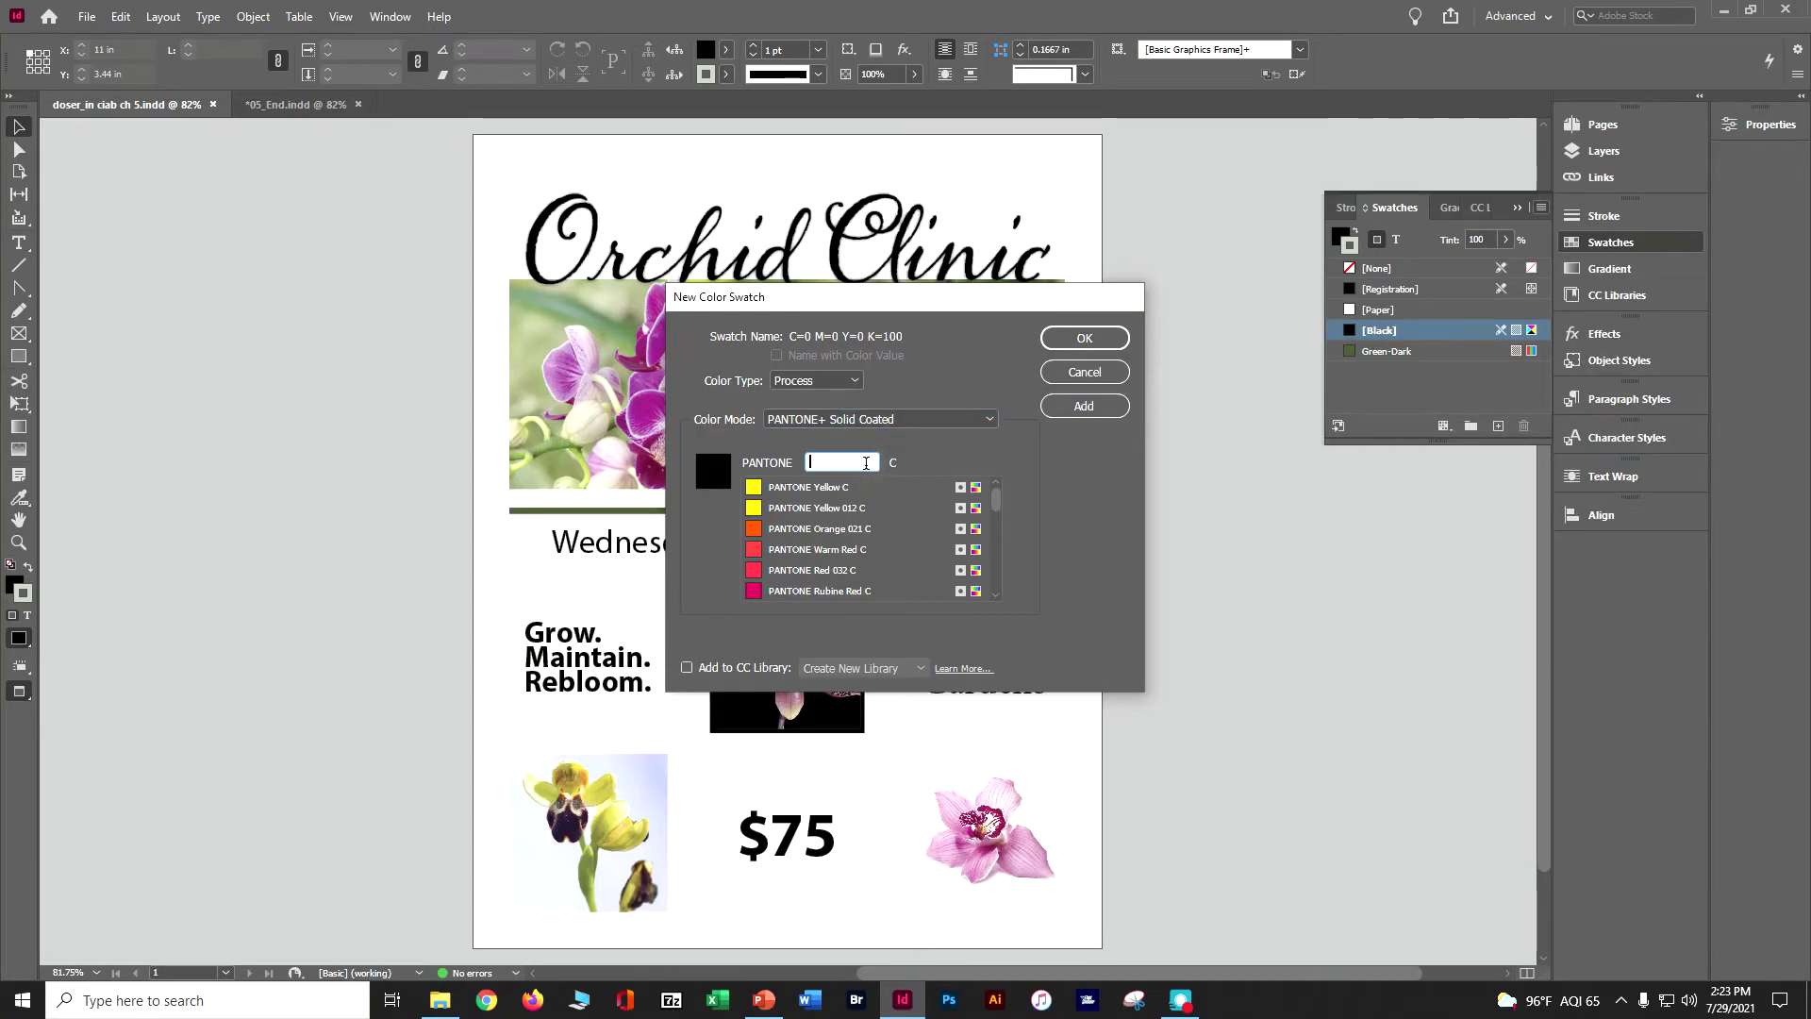
{"action": "type", "text": "266"}
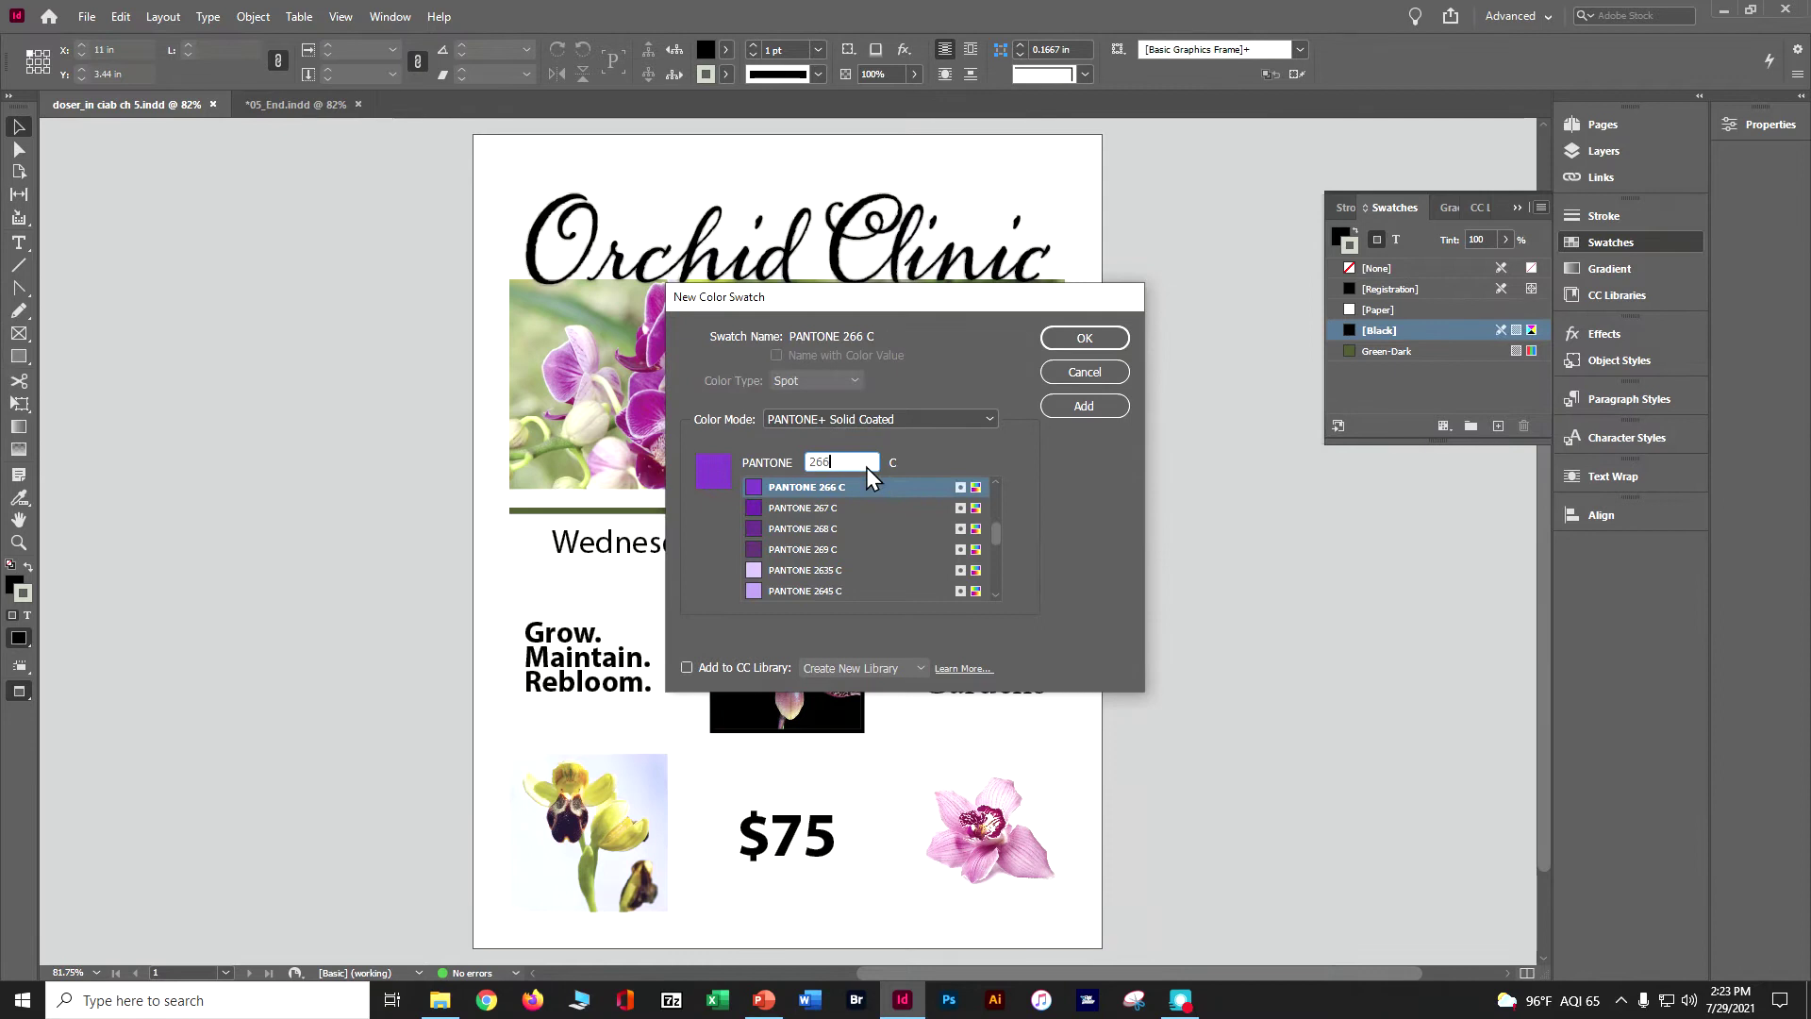
{"action": "left_click", "coordinate": [1085, 340]}
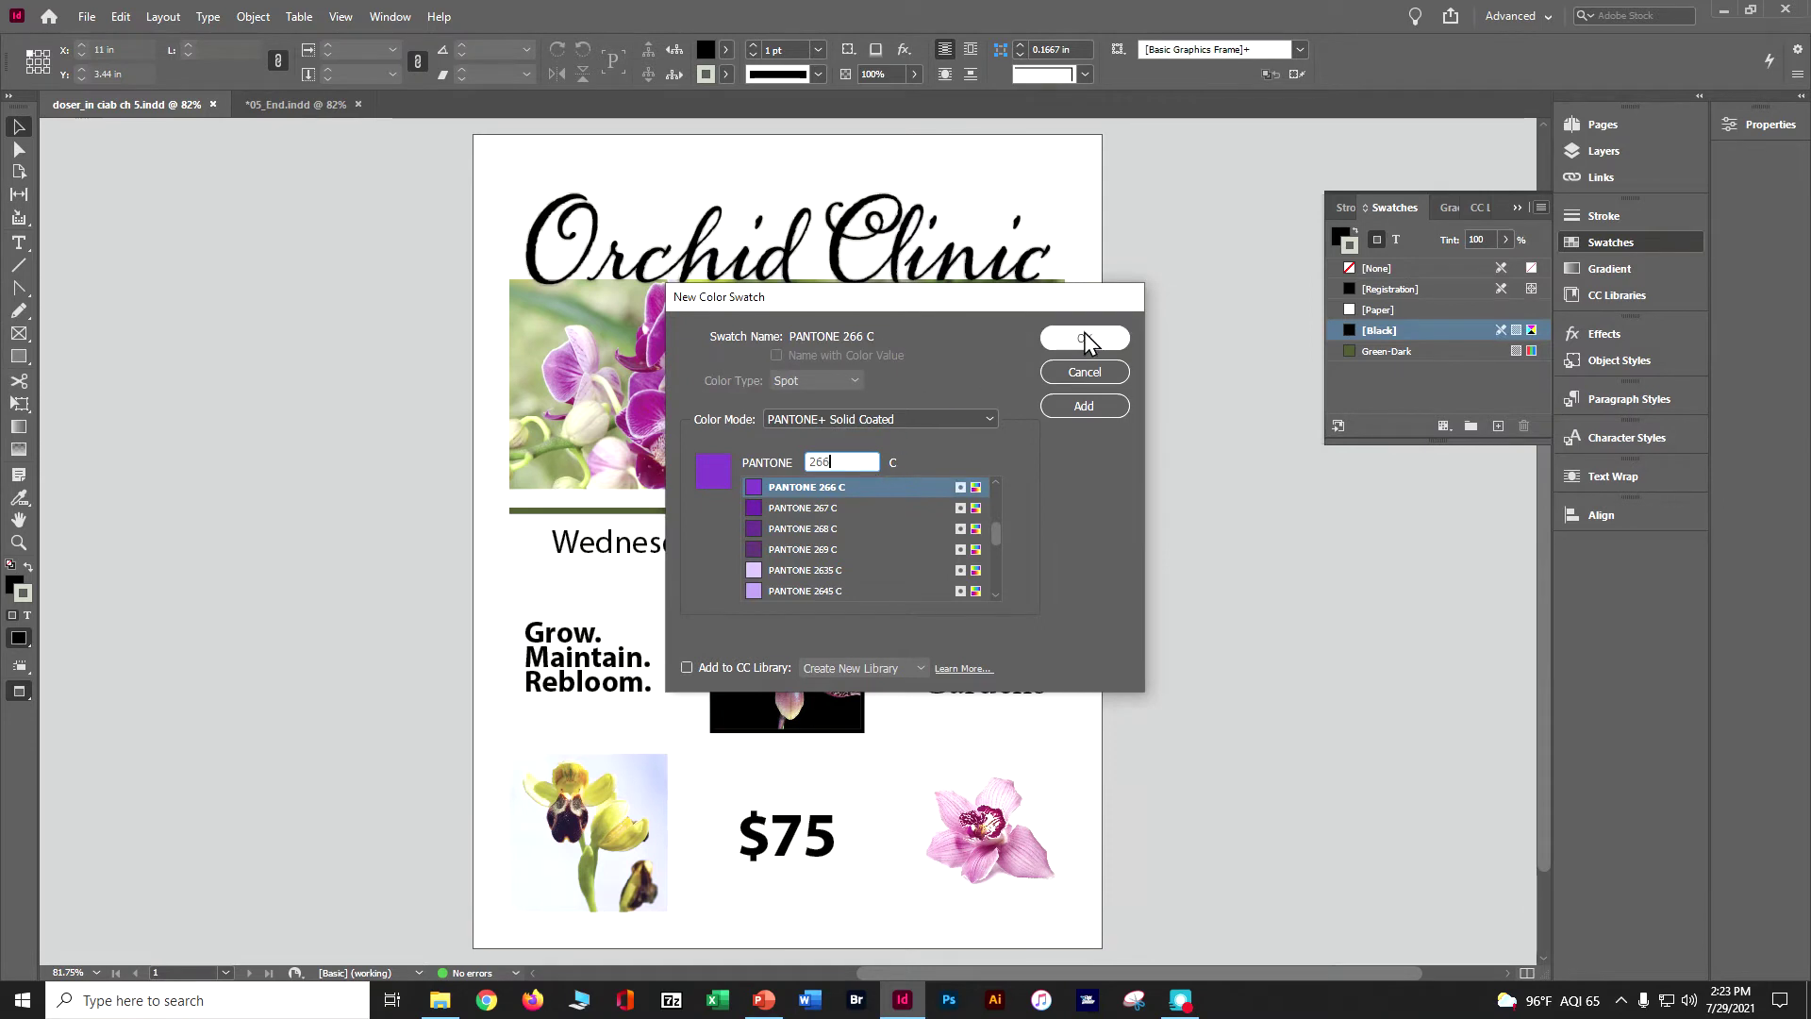
{"action": "left_click", "coordinate": [1085, 339]}
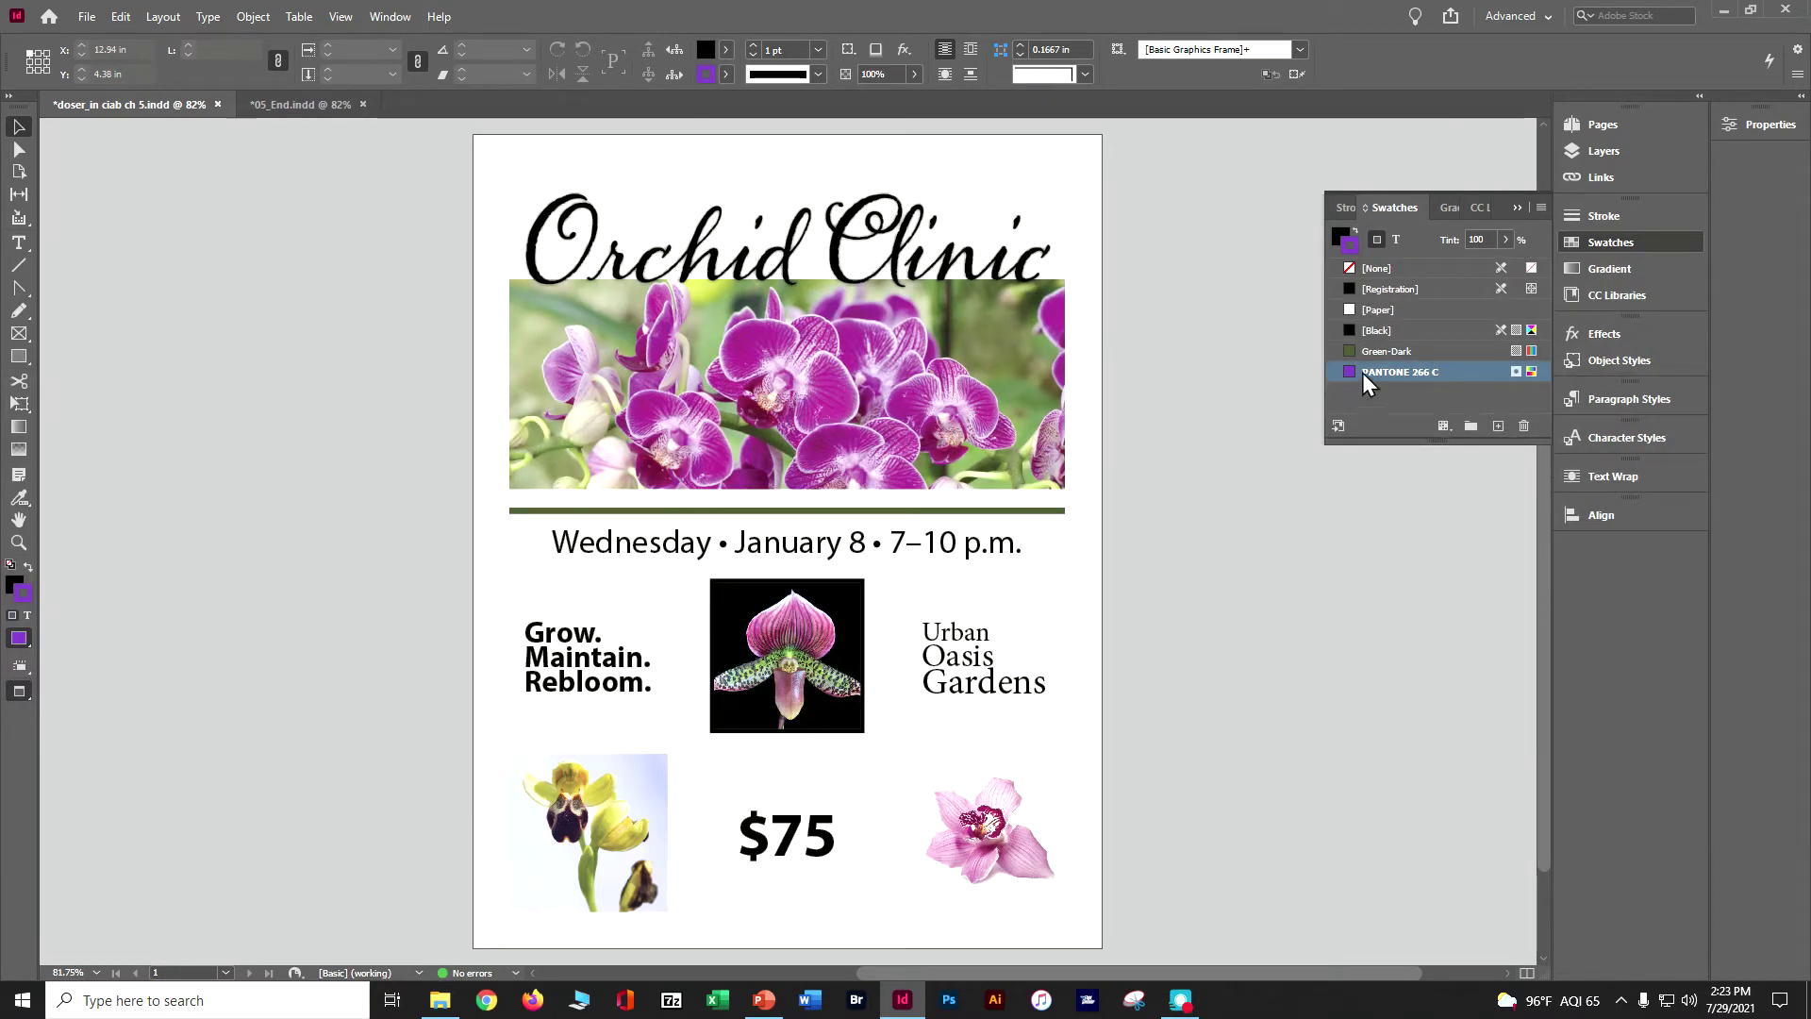
{"action": "mouse_move", "coordinate": [1516, 378]}
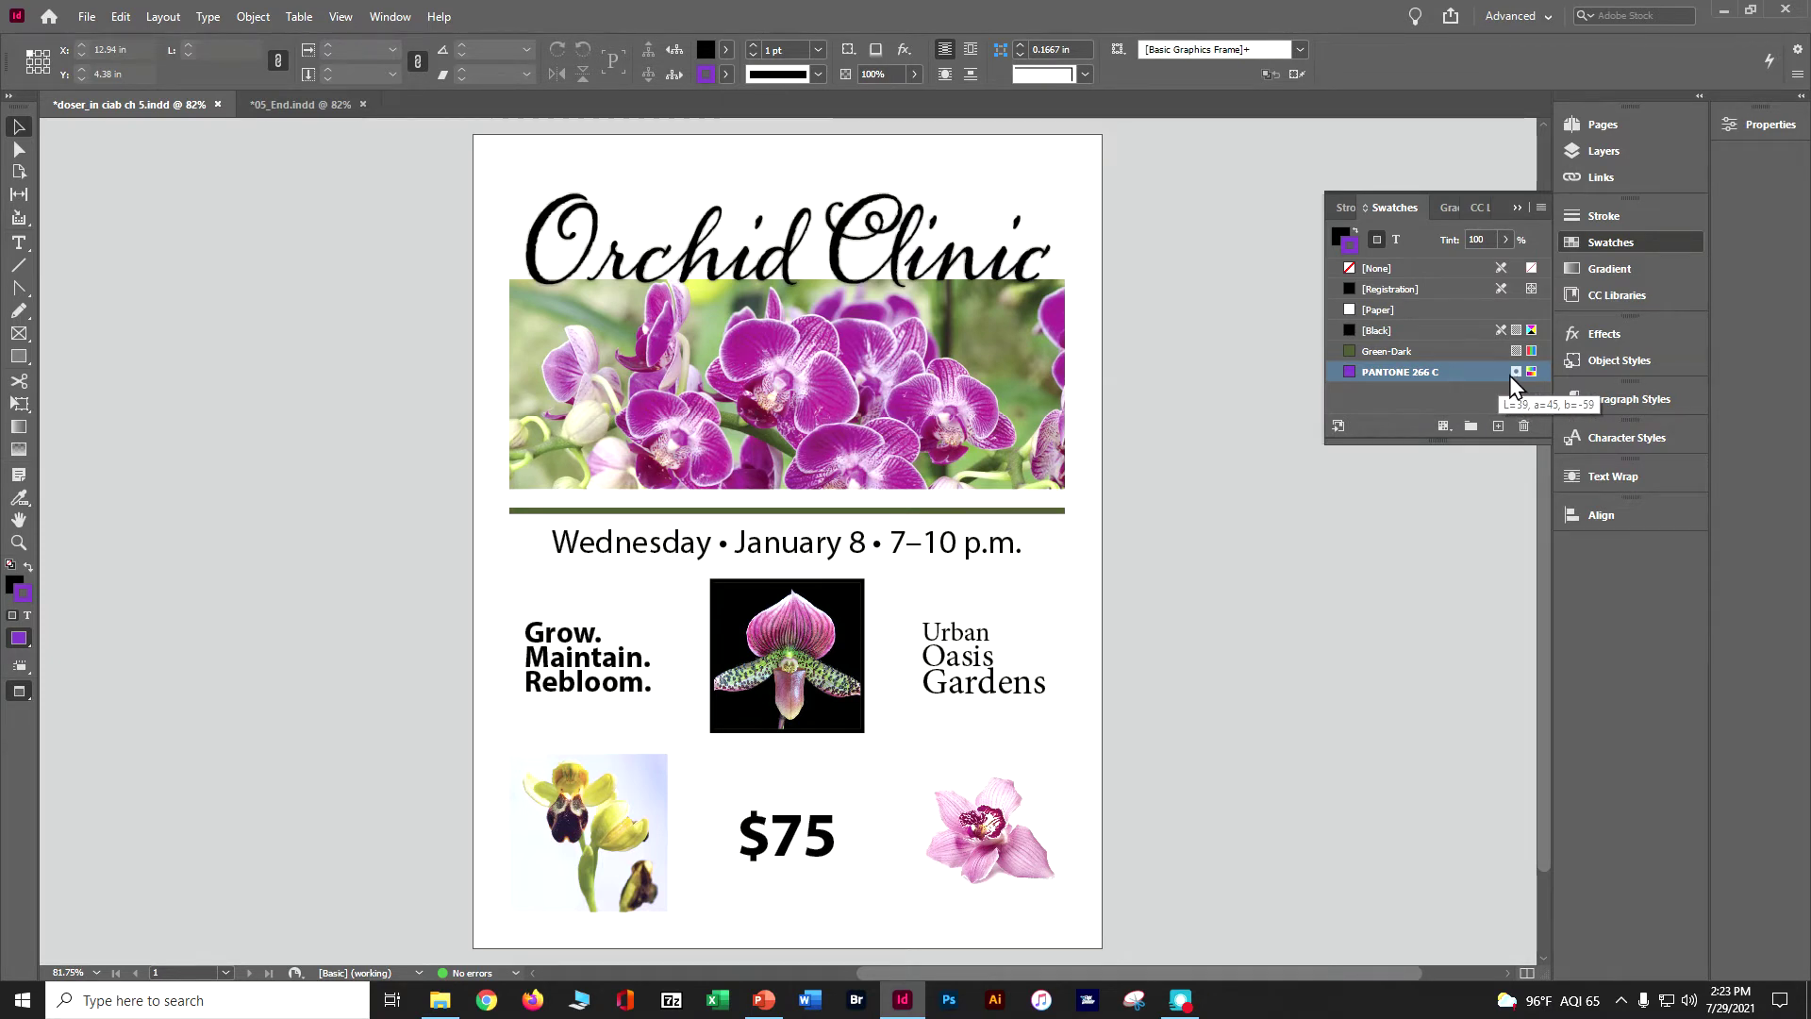
{"action": "key", "text": "ctrl+s"}
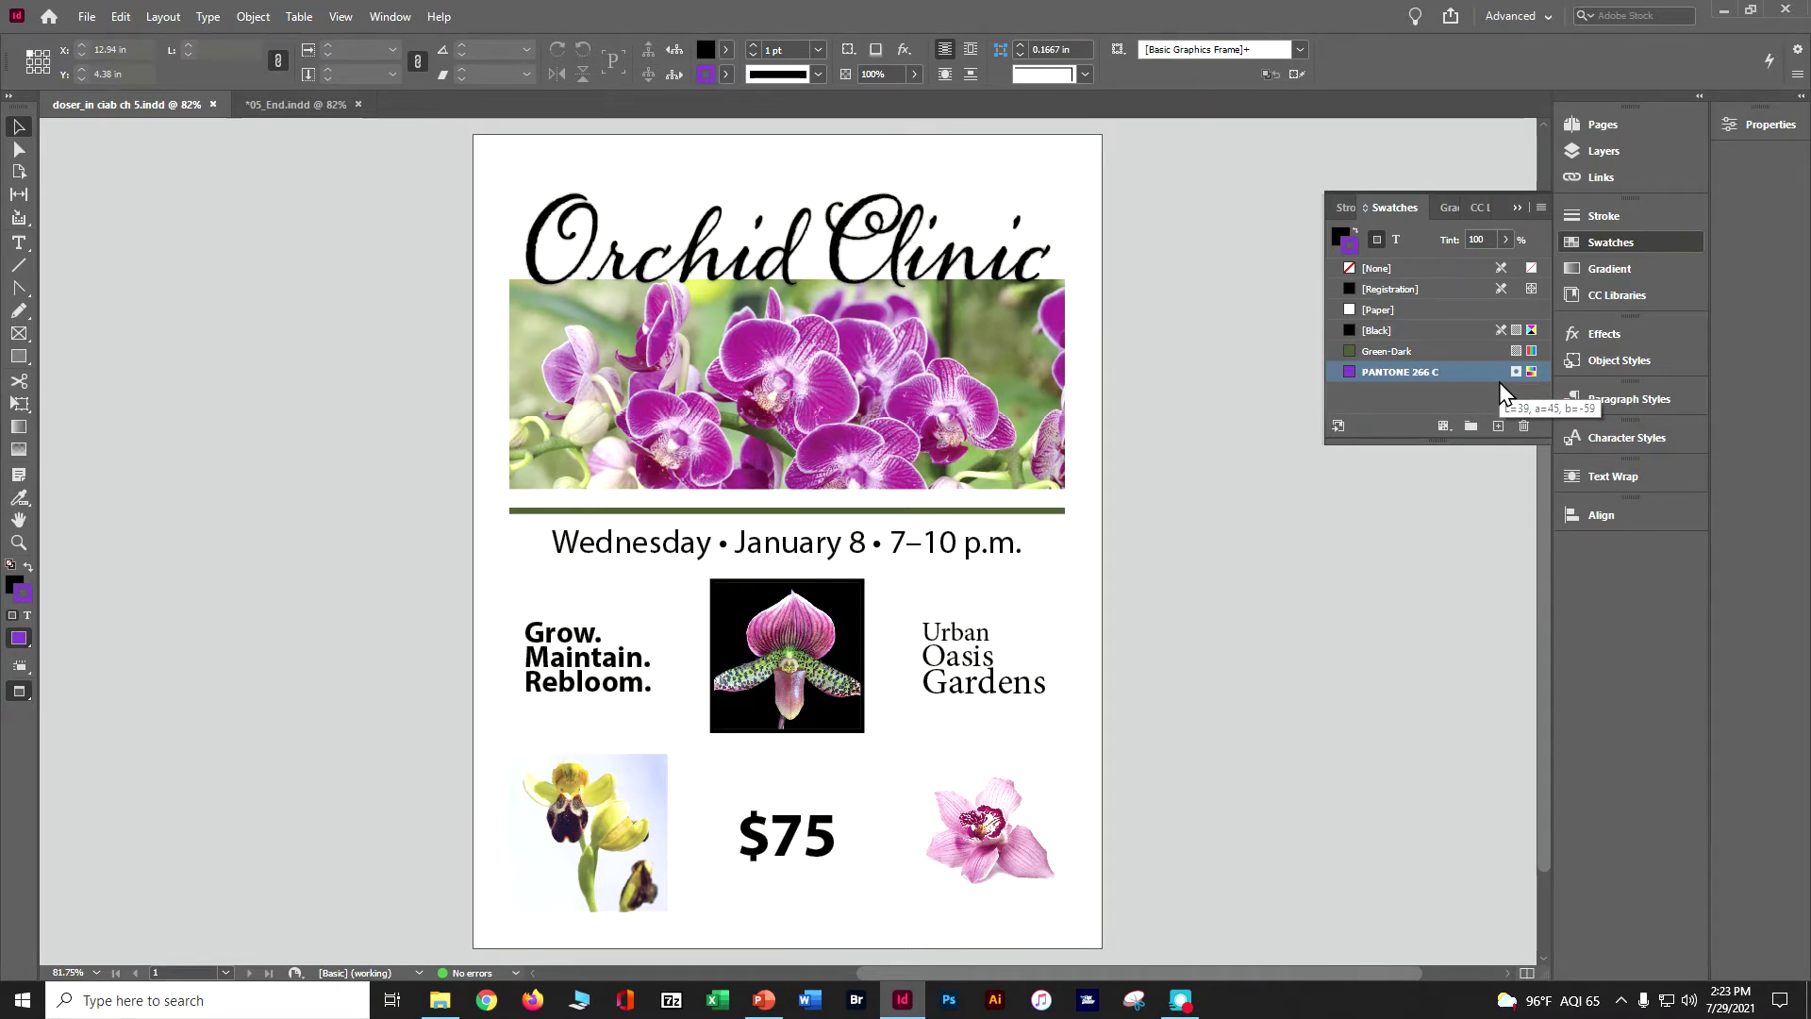
Display the Color controls for mixing the fill and stroke colors.
{"action": "left_click", "coordinate": [371, 18]}
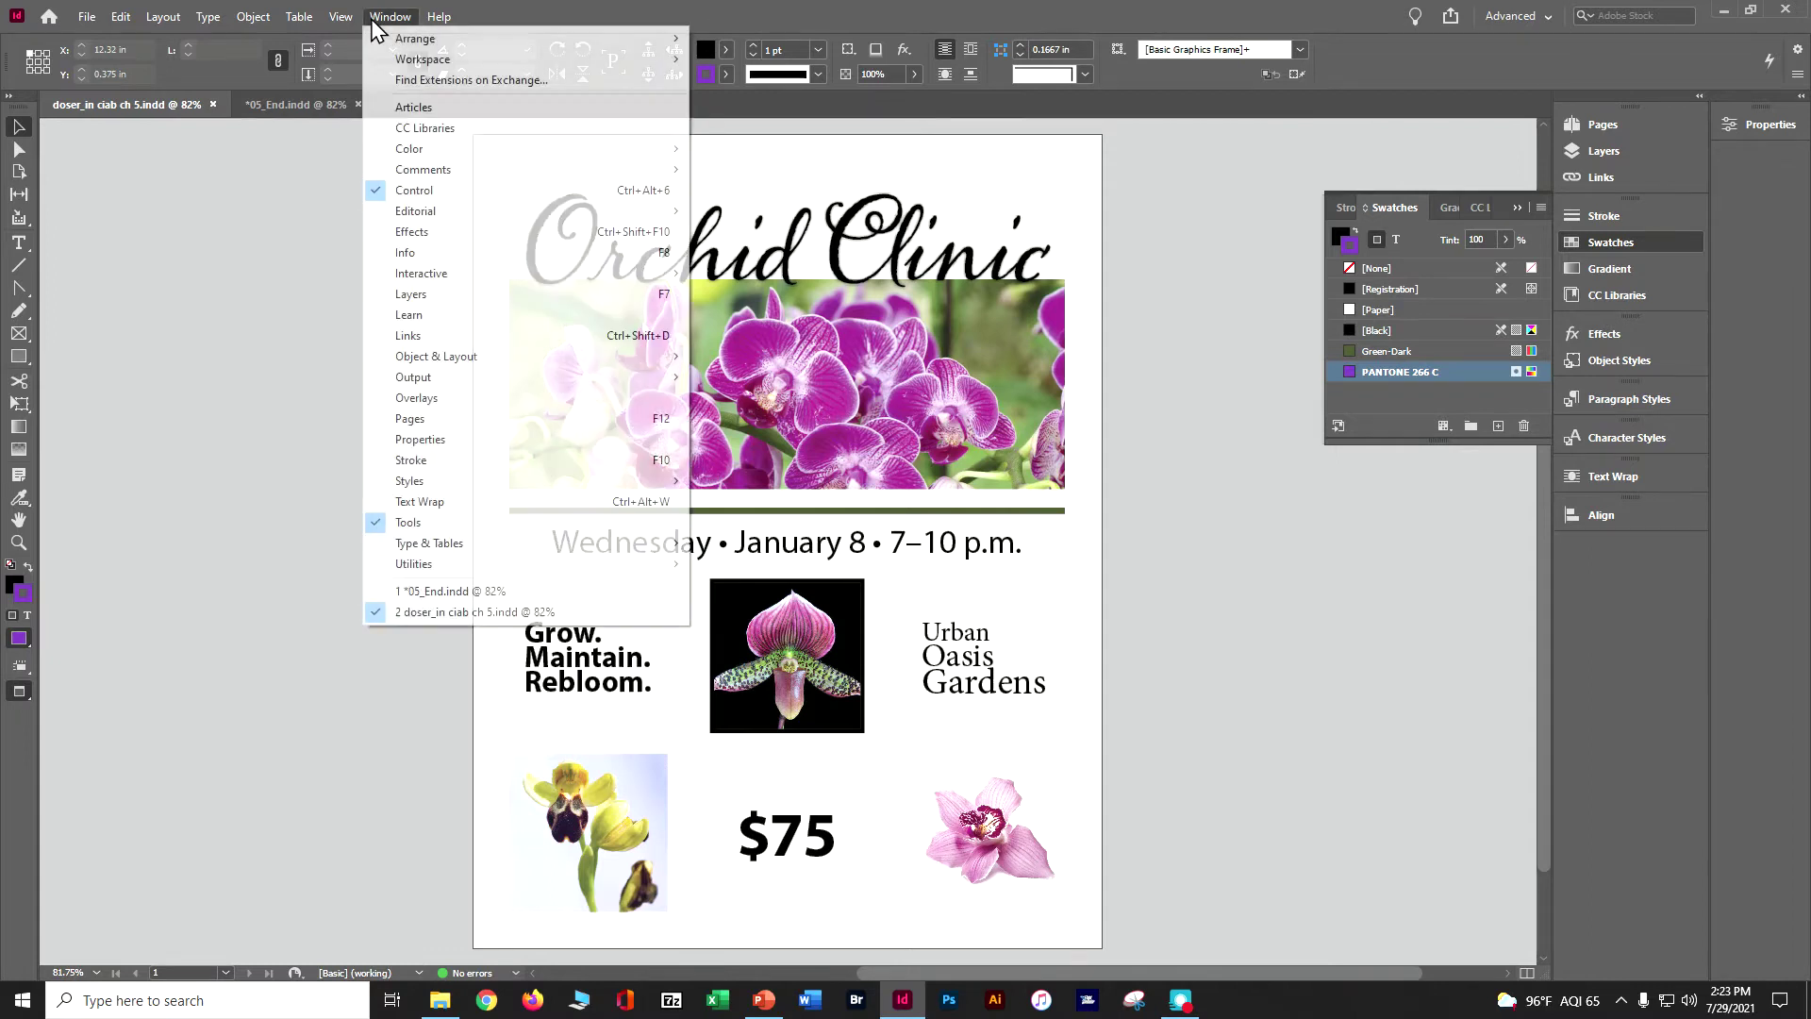
{"action": "mouse_move", "coordinate": [444, 169]}
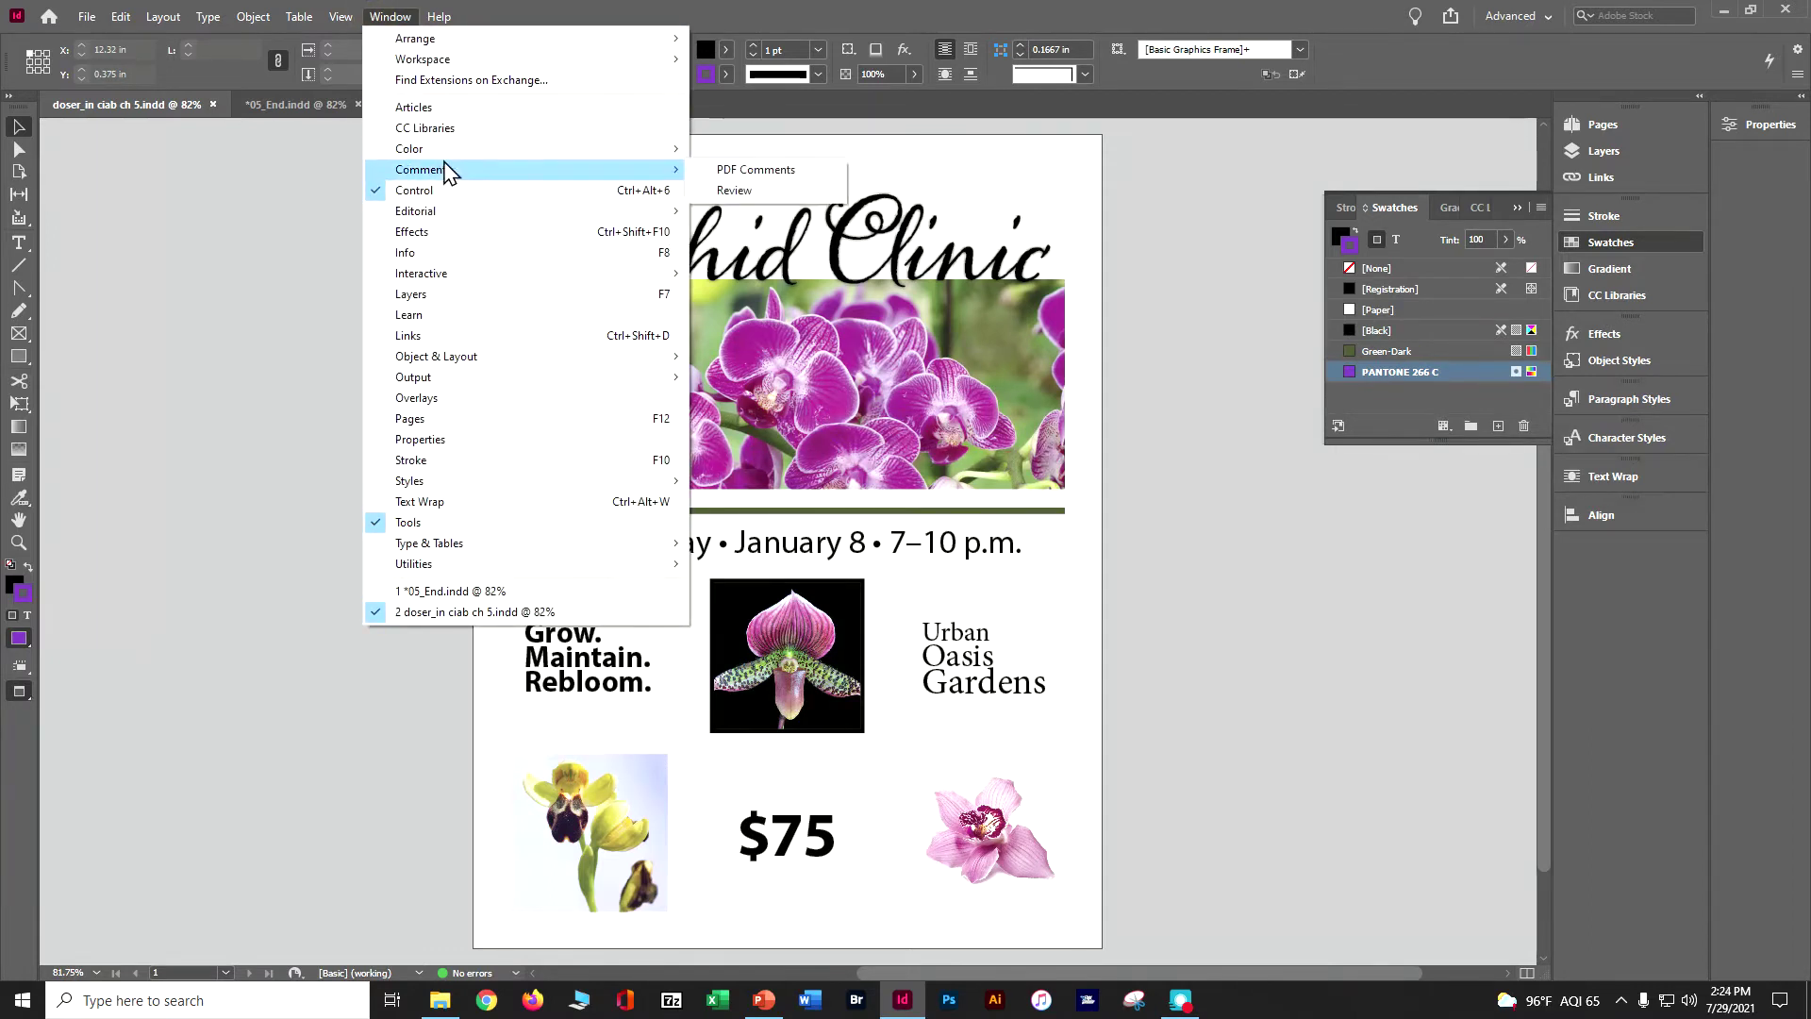
{"action": "mouse_move", "coordinate": [665, 149]}
{"action": "left_click", "coordinate": [731, 168]}
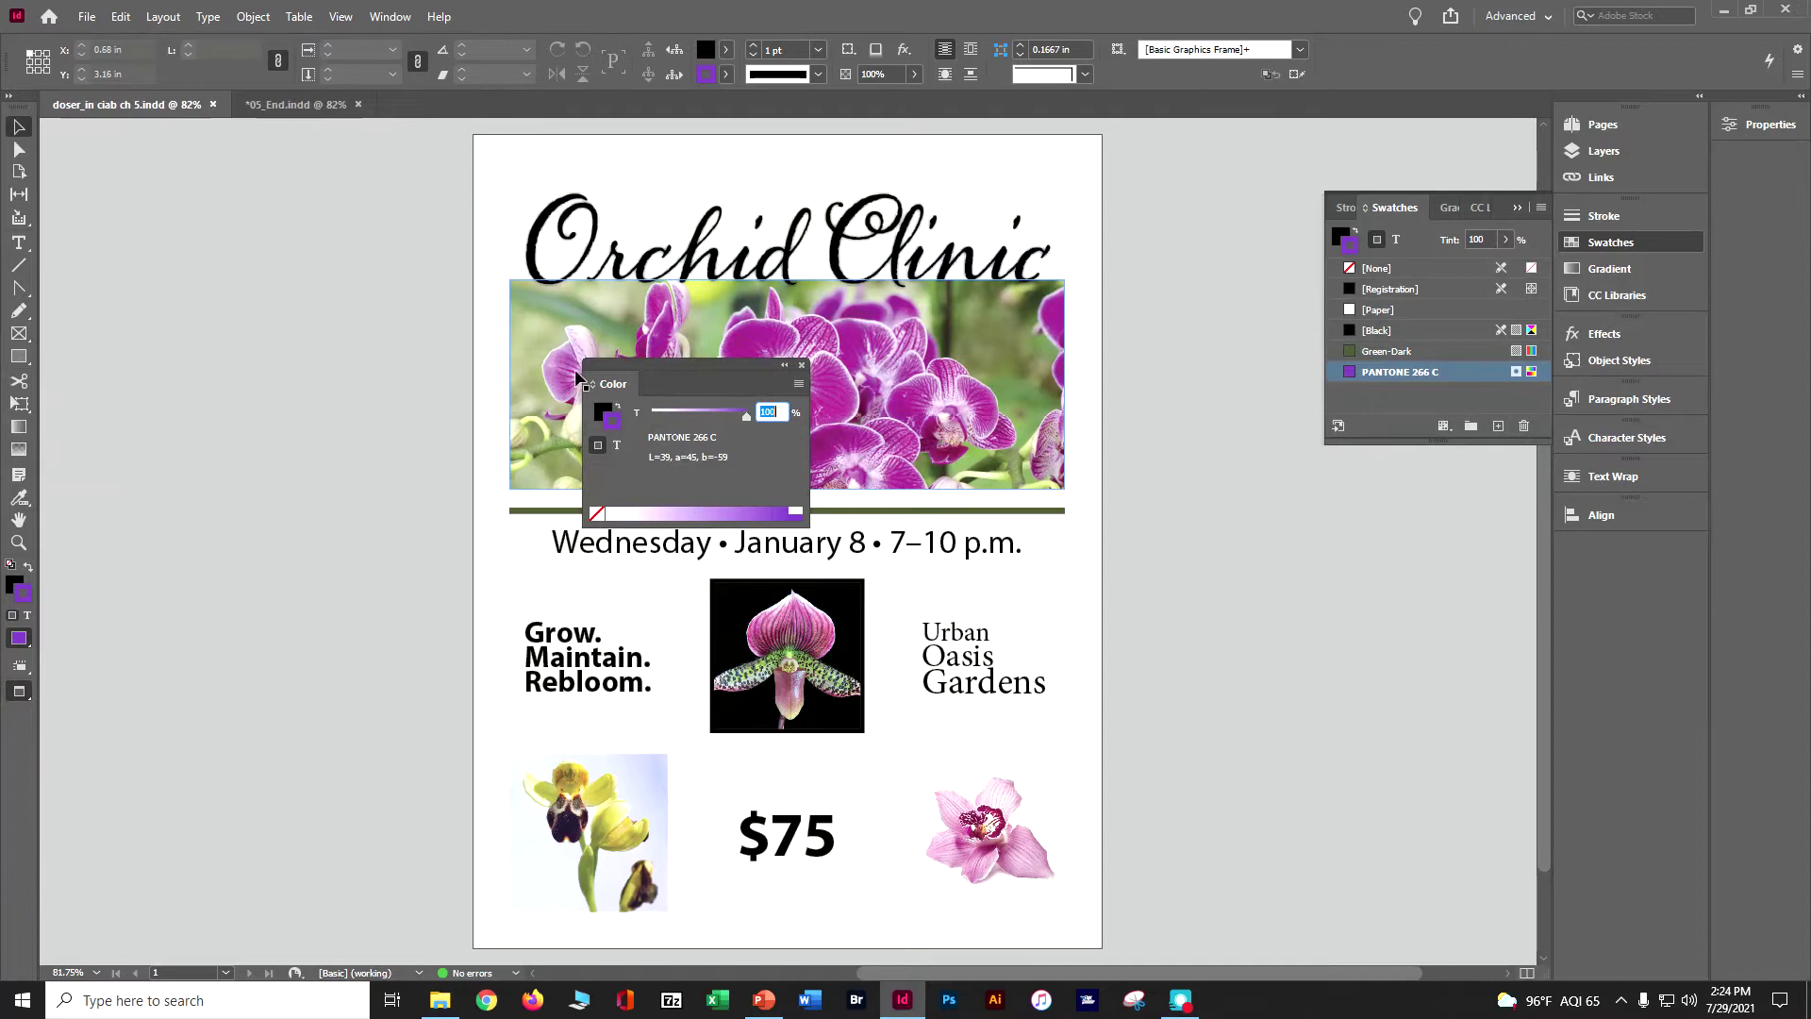
Swap the fill and stroke colors and swap them back.
{"action": "left_click", "coordinate": [616, 406]}
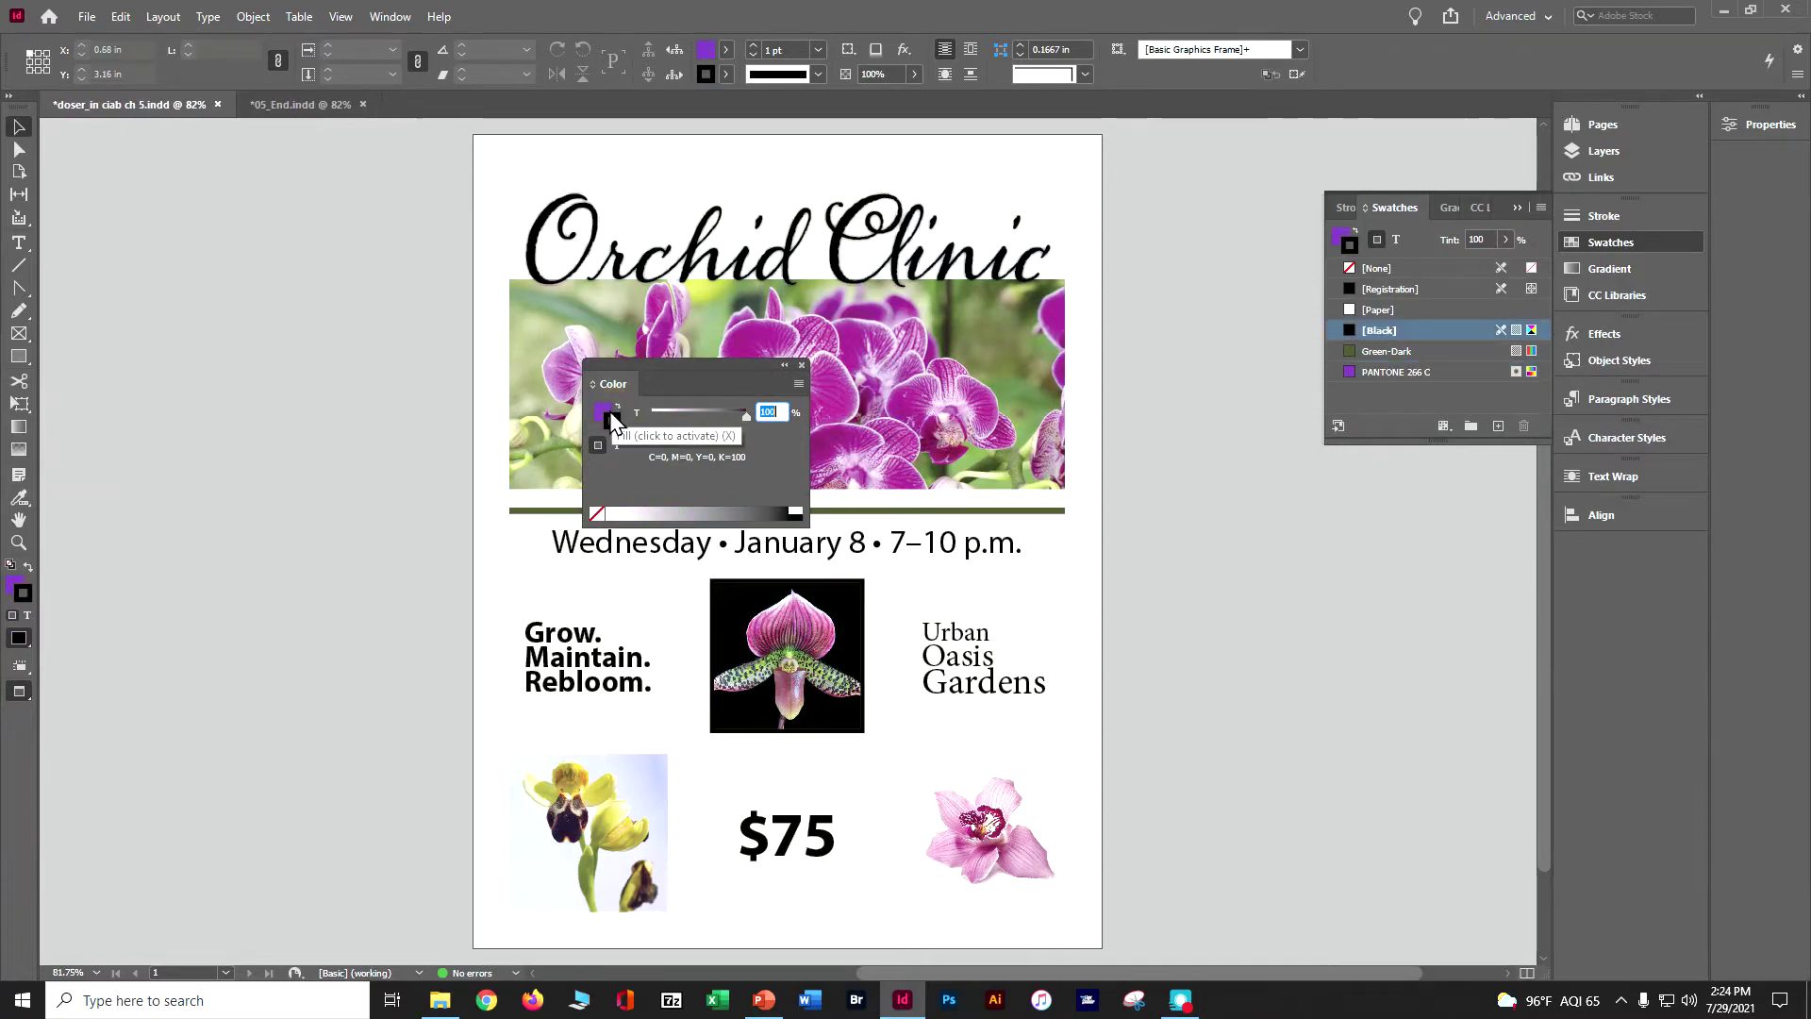
{"action": "left_click", "coordinate": [618, 410]}
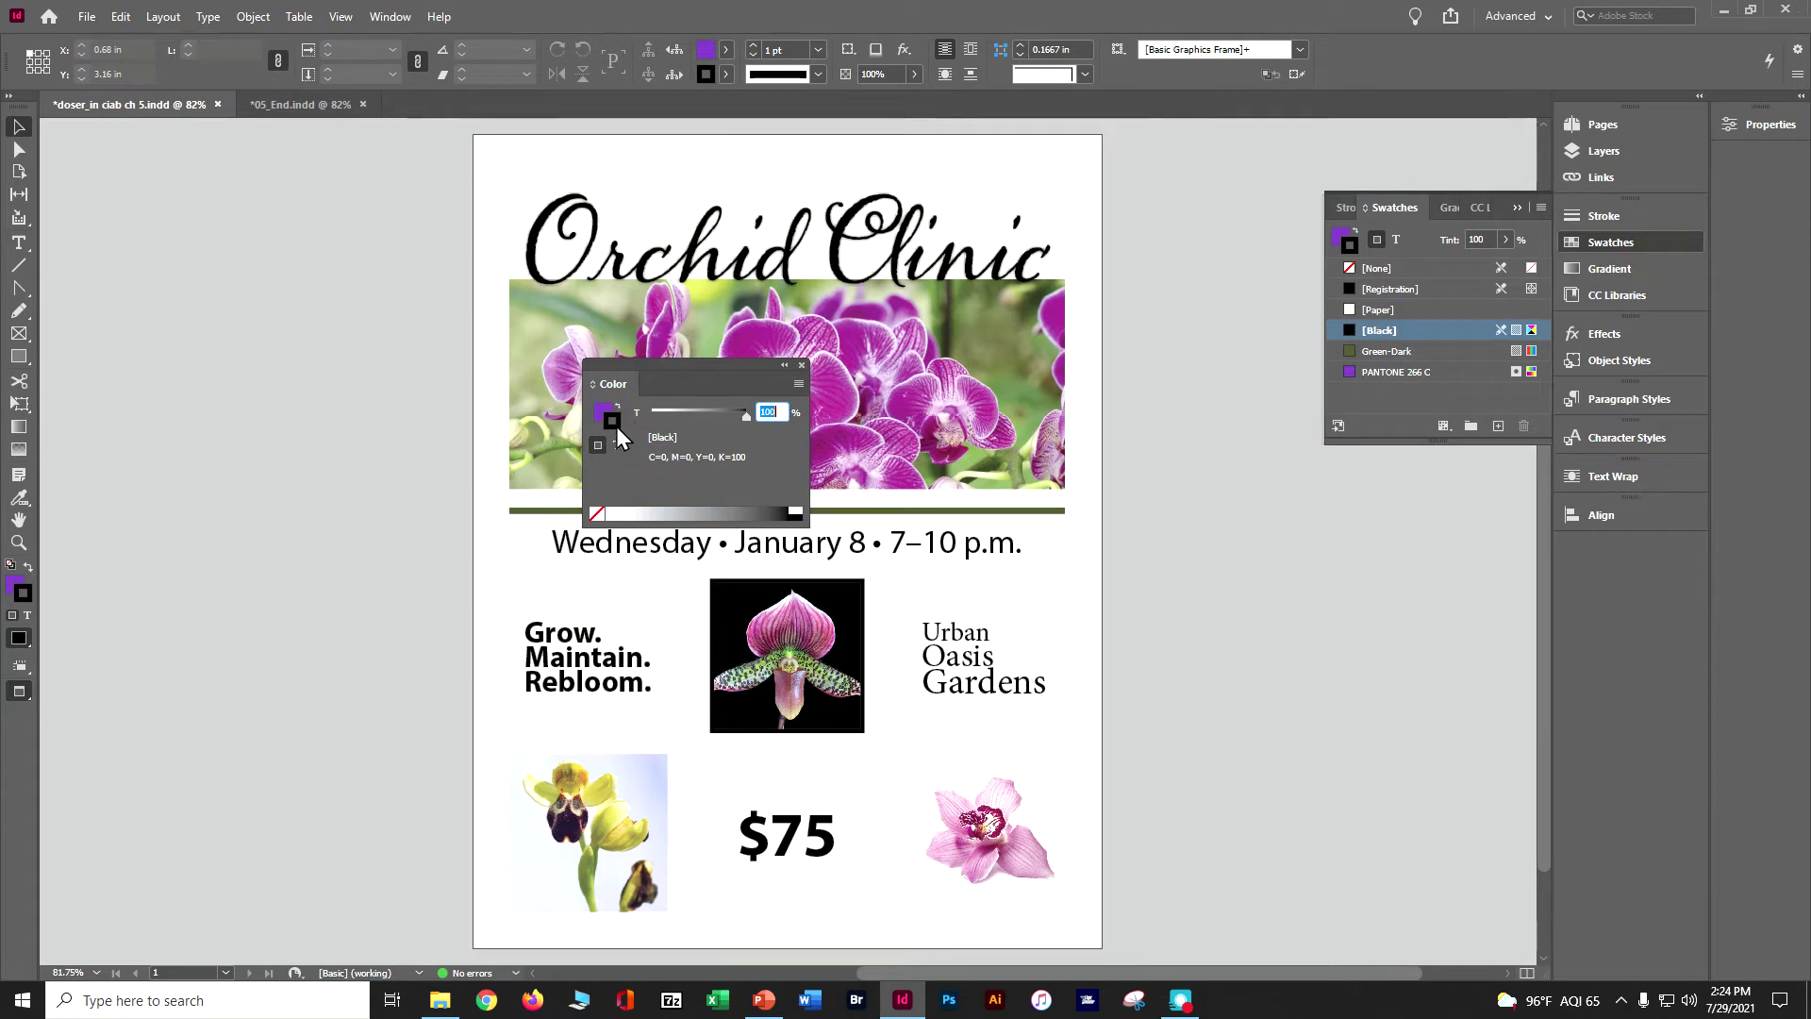
{"action": "left_click", "coordinate": [618, 407]}
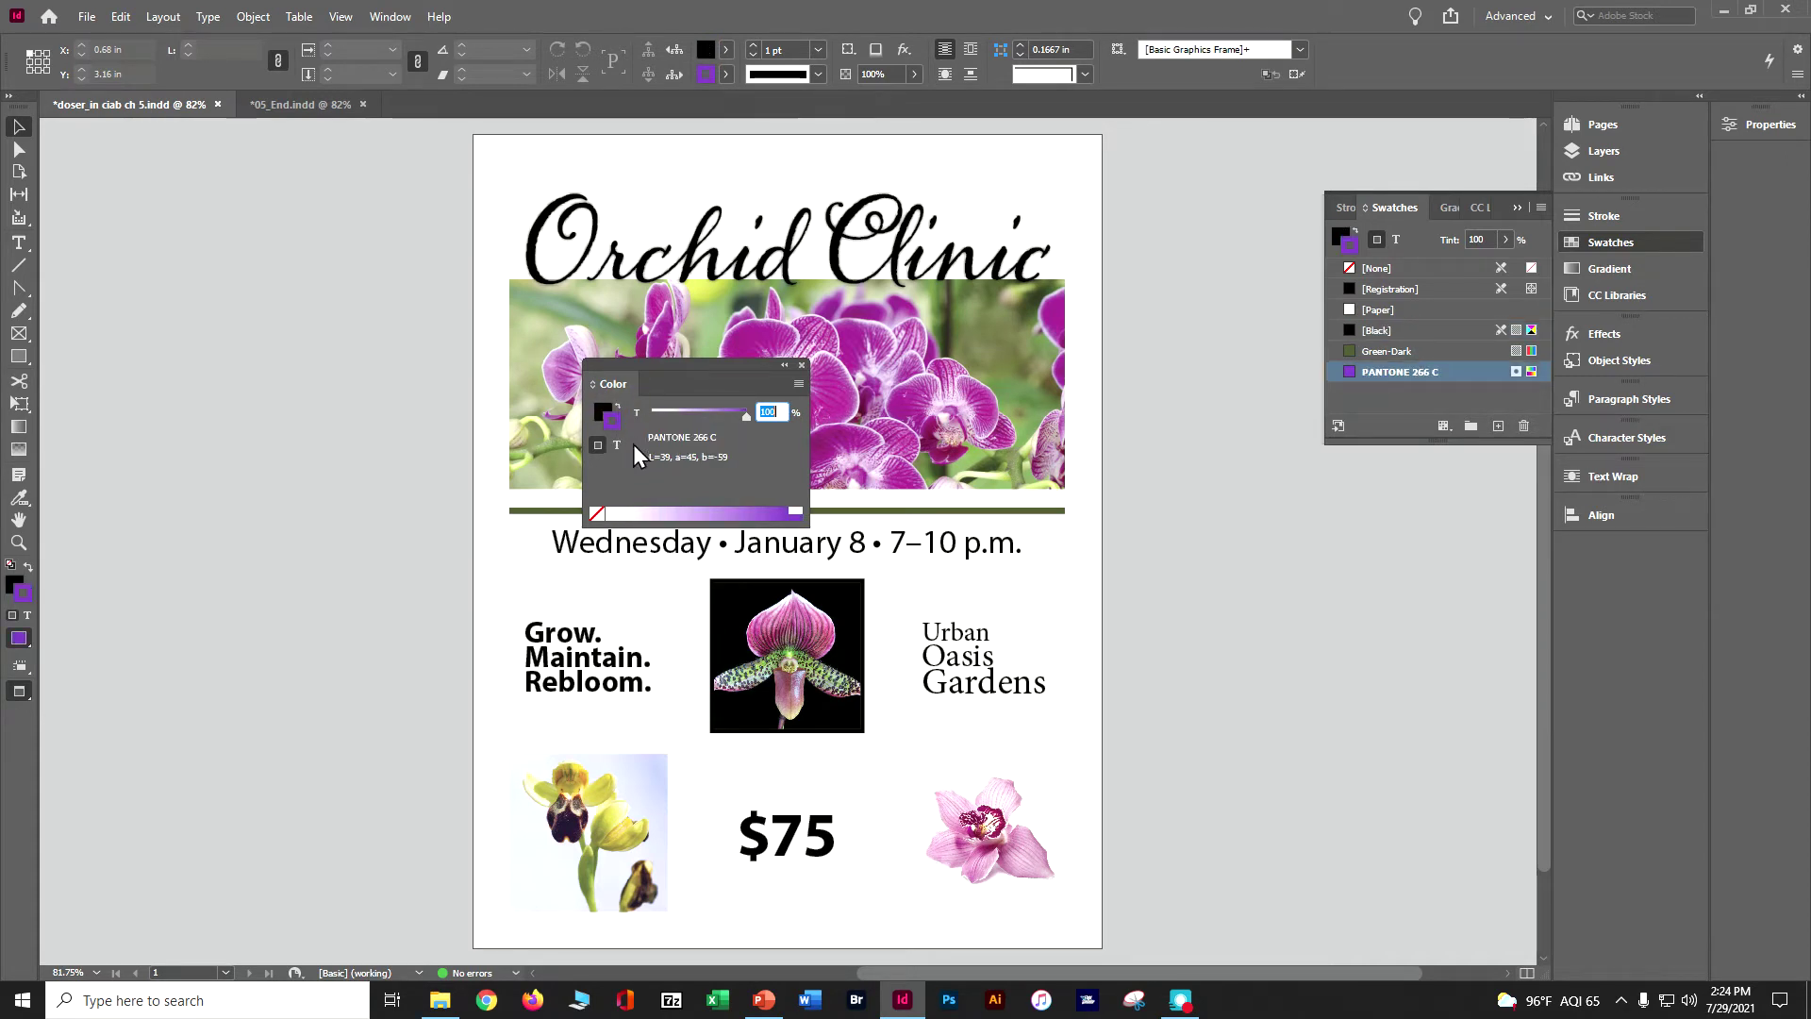
Make the fill active with nothing selected, and sample a light yellow from the yellow orchid photo using the Eyedropper.
{"action": "left_click", "coordinate": [598, 409]}
{"action": "left_click", "coordinate": [518, 464]}
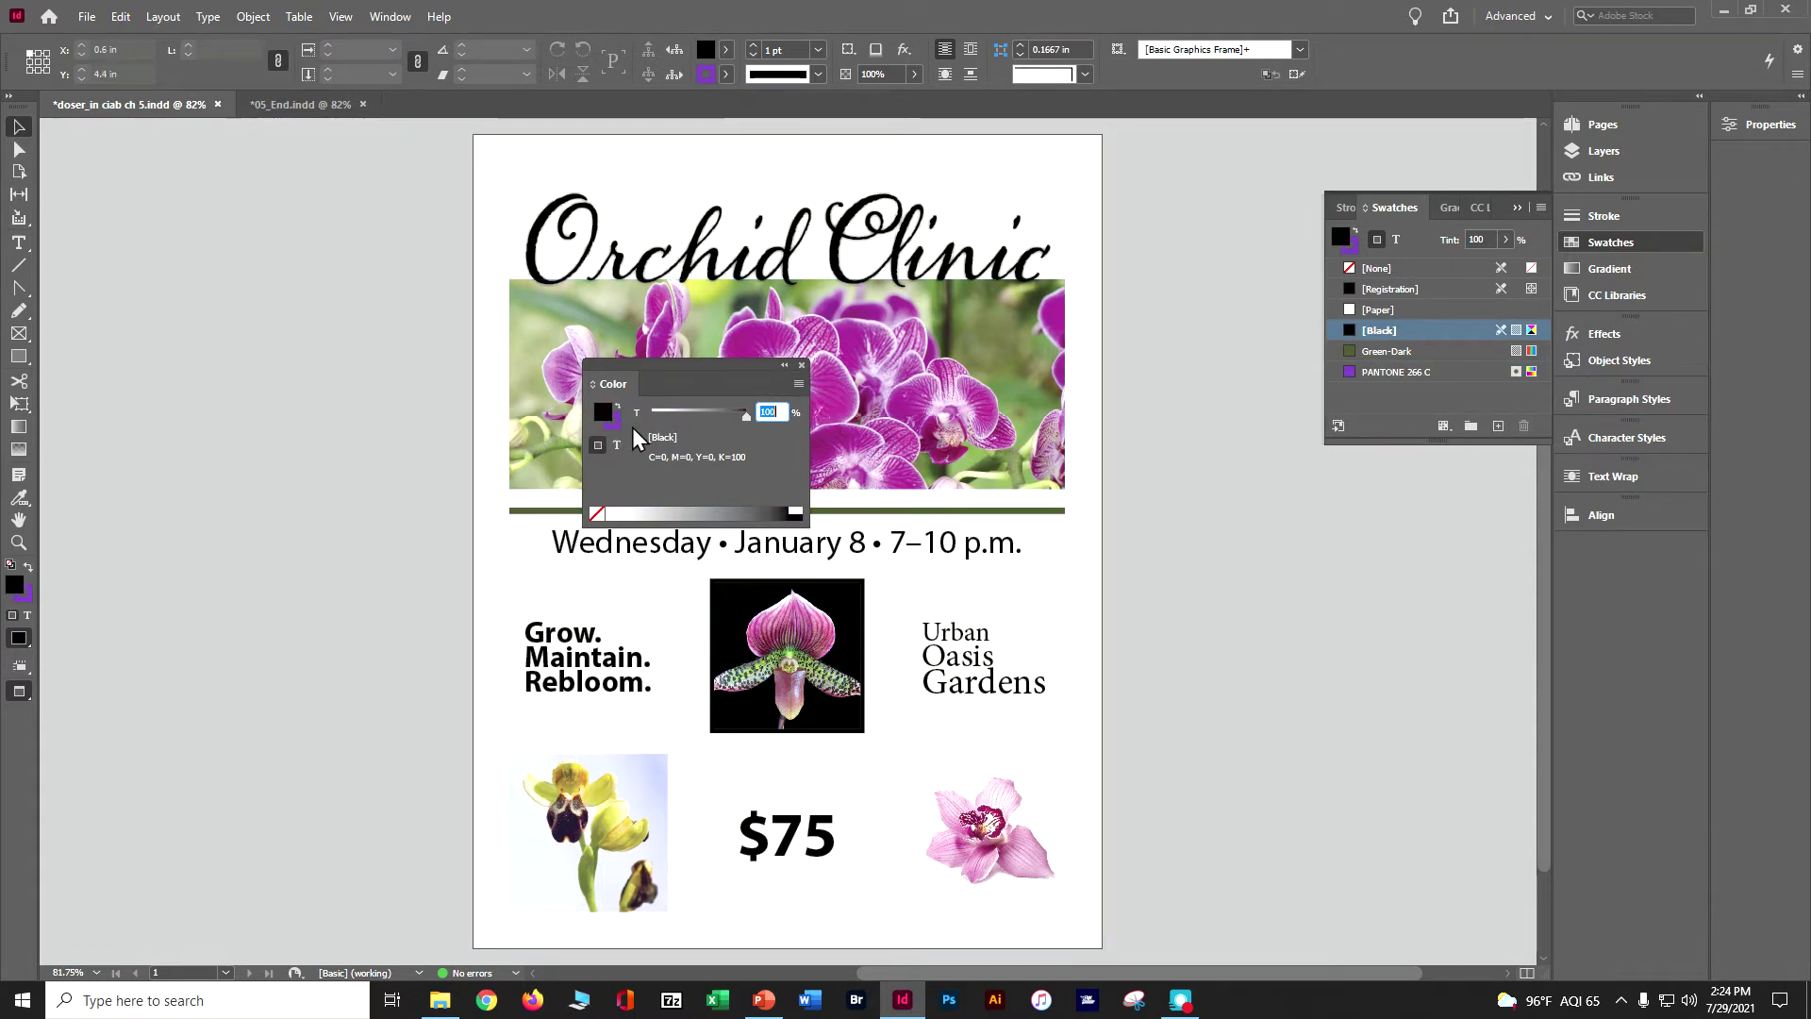
{"action": "left_click", "coordinate": [121, 16]}
{"action": "left_click", "coordinate": [177, 328]}
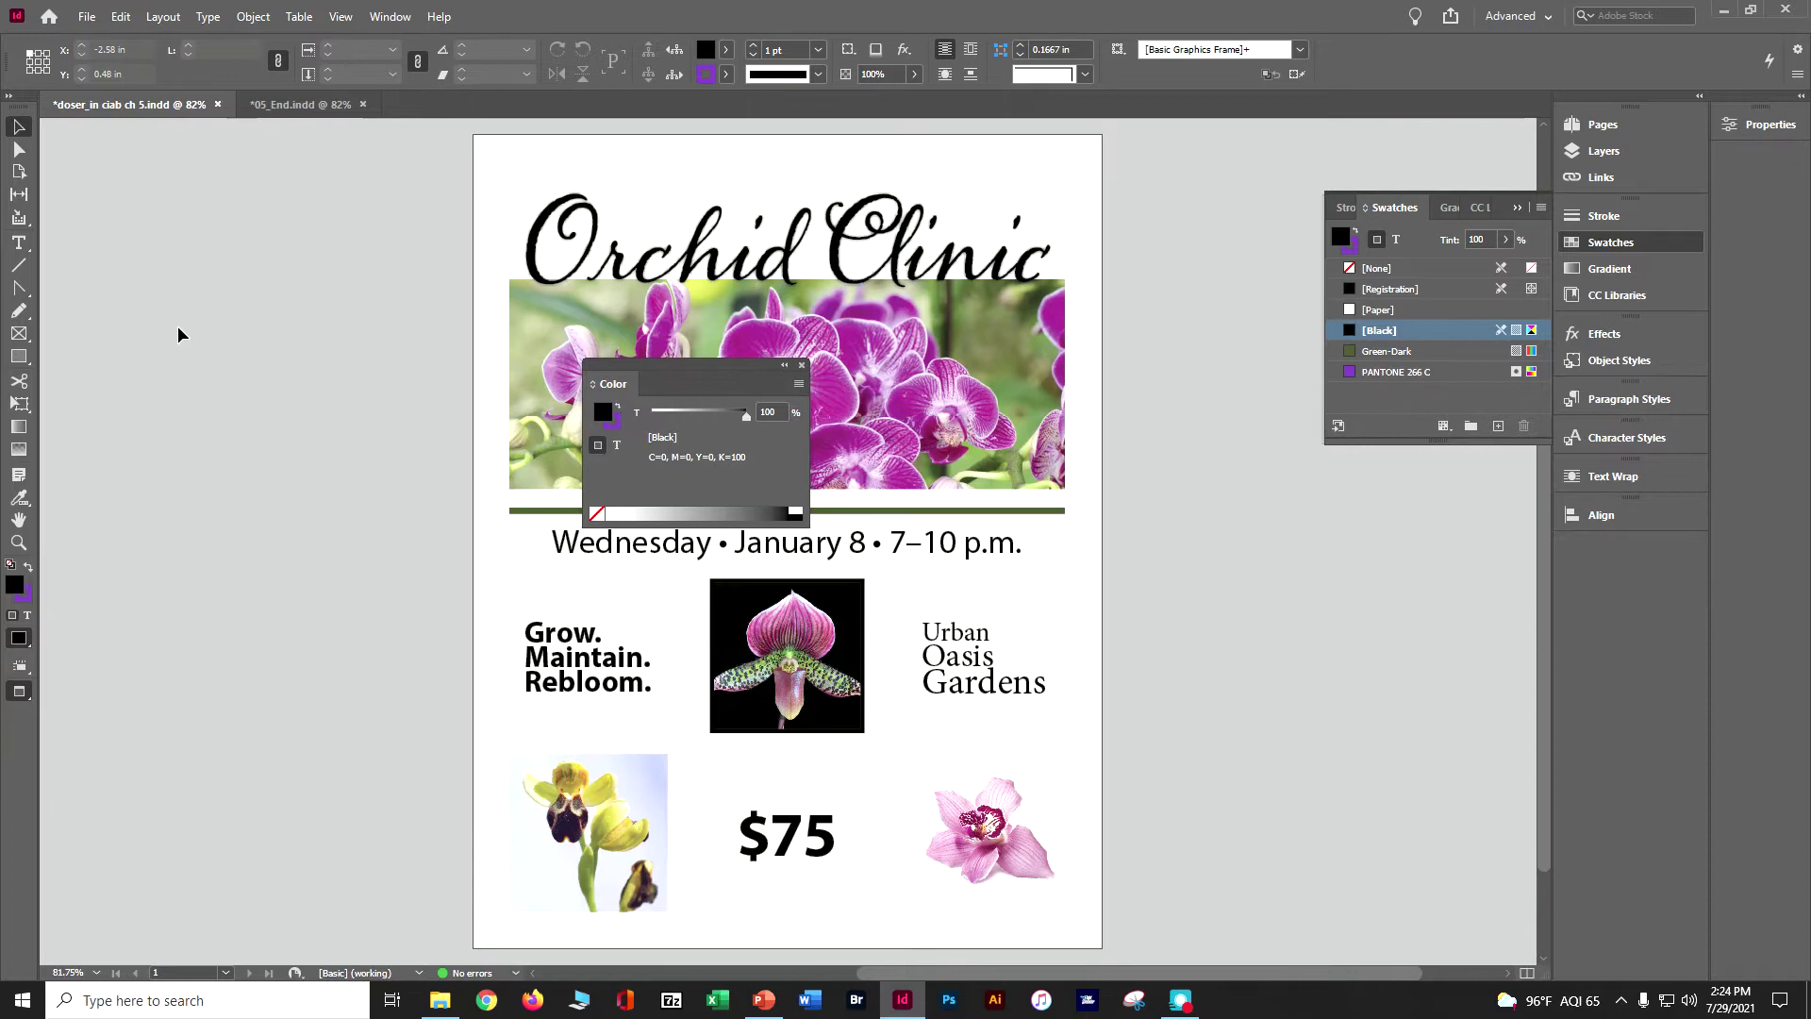
{"action": "key", "text": "i"}
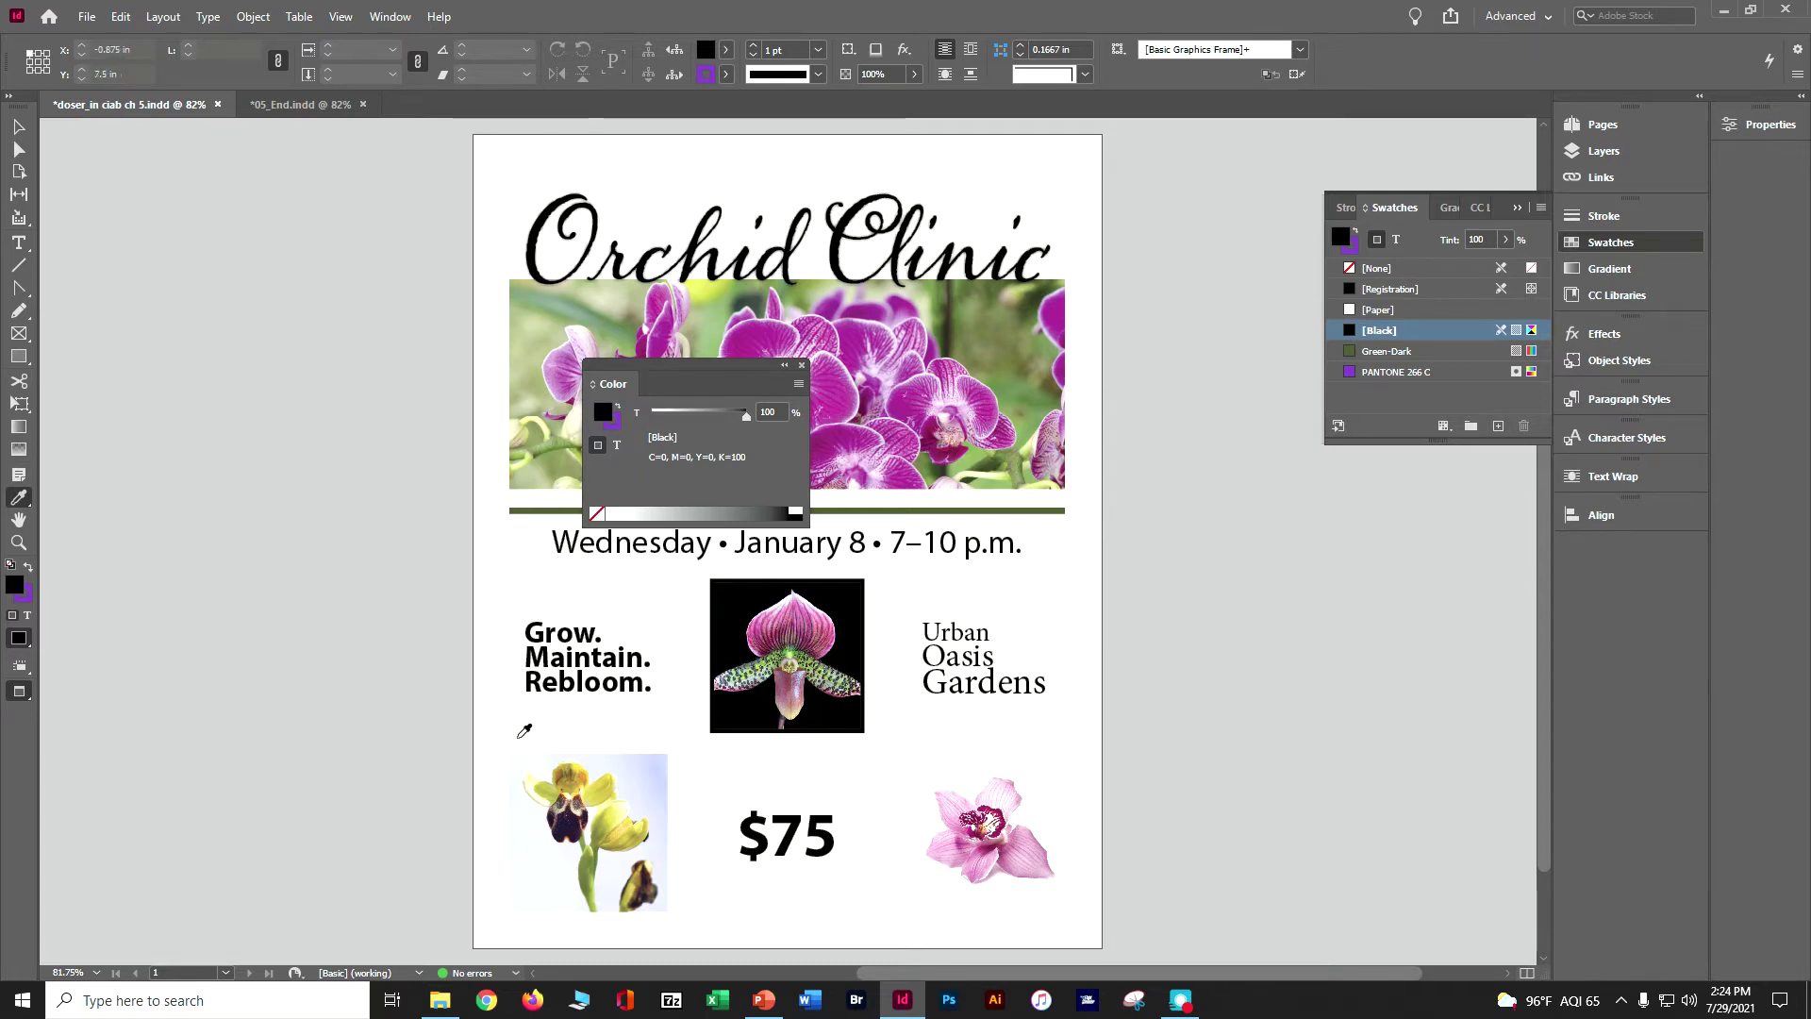
{"action": "left_click", "coordinate": [610, 805]}
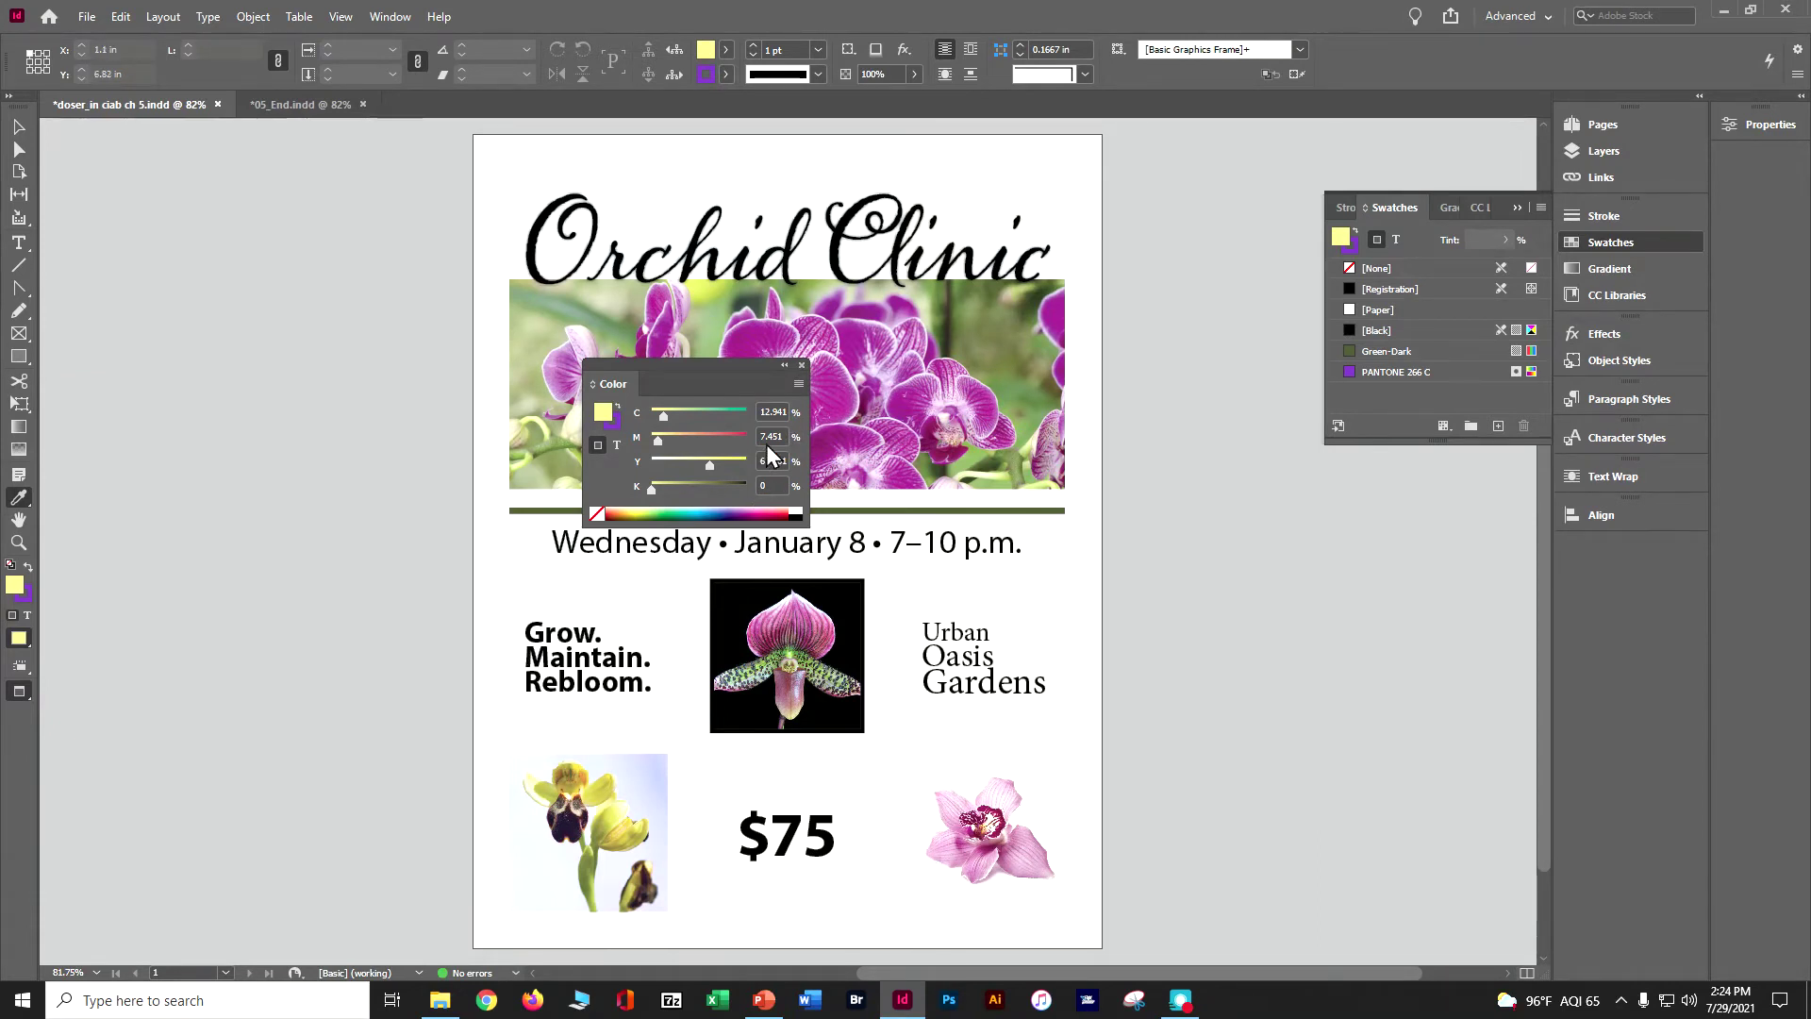
Adjust the sampled yellow fill color to 10% cyan, 0% magenta and 40% yellow.
{"action": "left_click", "coordinate": [769, 411]}
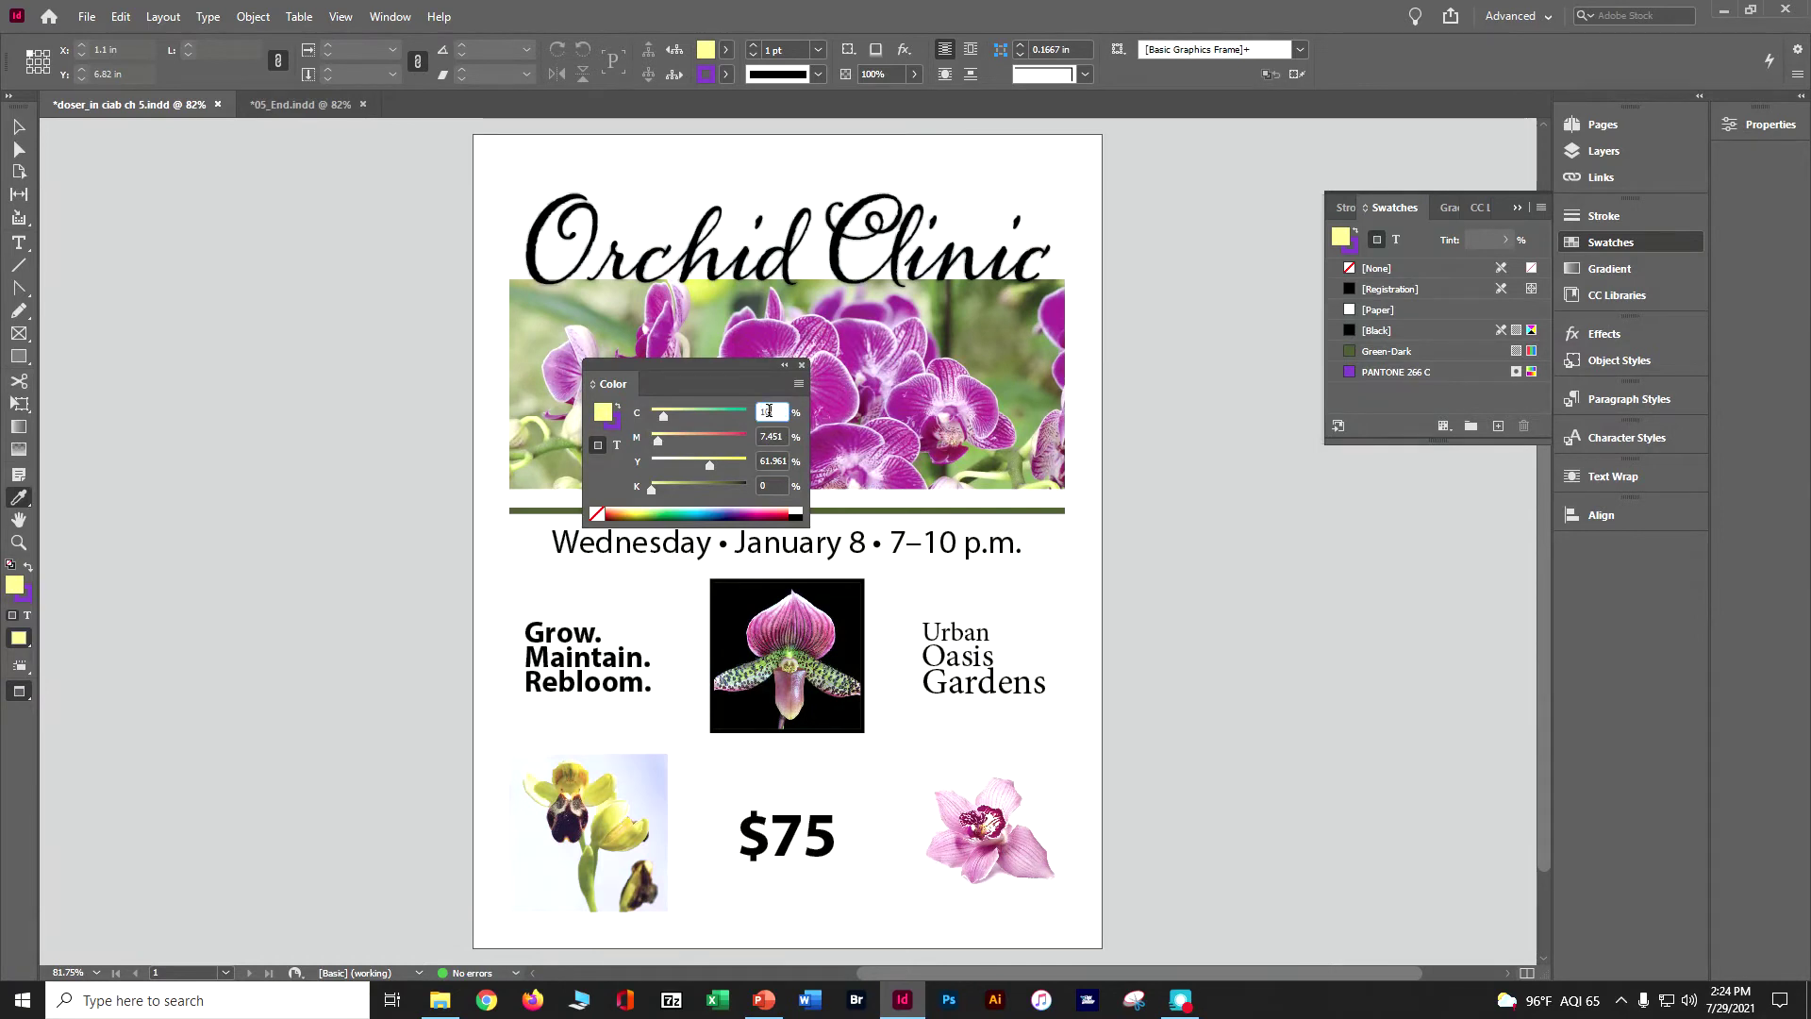
{"action": "type", "text": "10"}
{"action": "key", "text": "Tab"}
{"action": "key", "text": "Tab"}
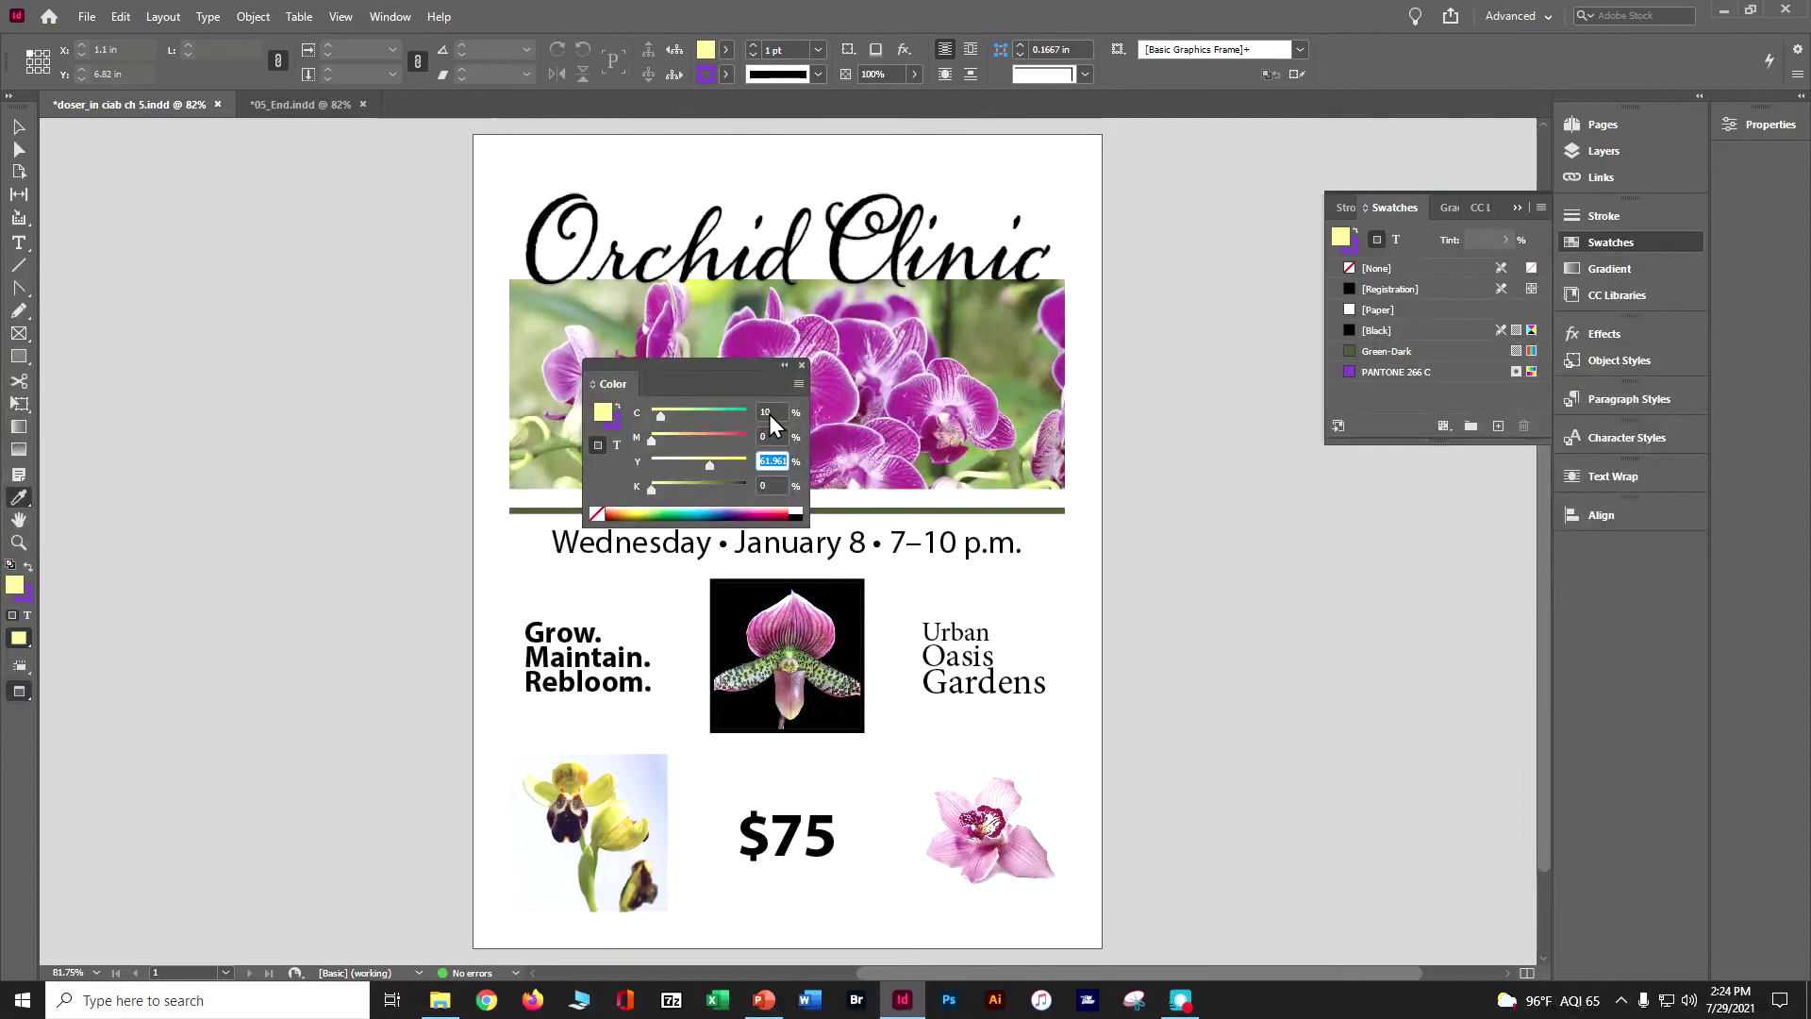
{"action": "type", "text": "40"}
{"action": "left_click", "coordinate": [768, 413]}
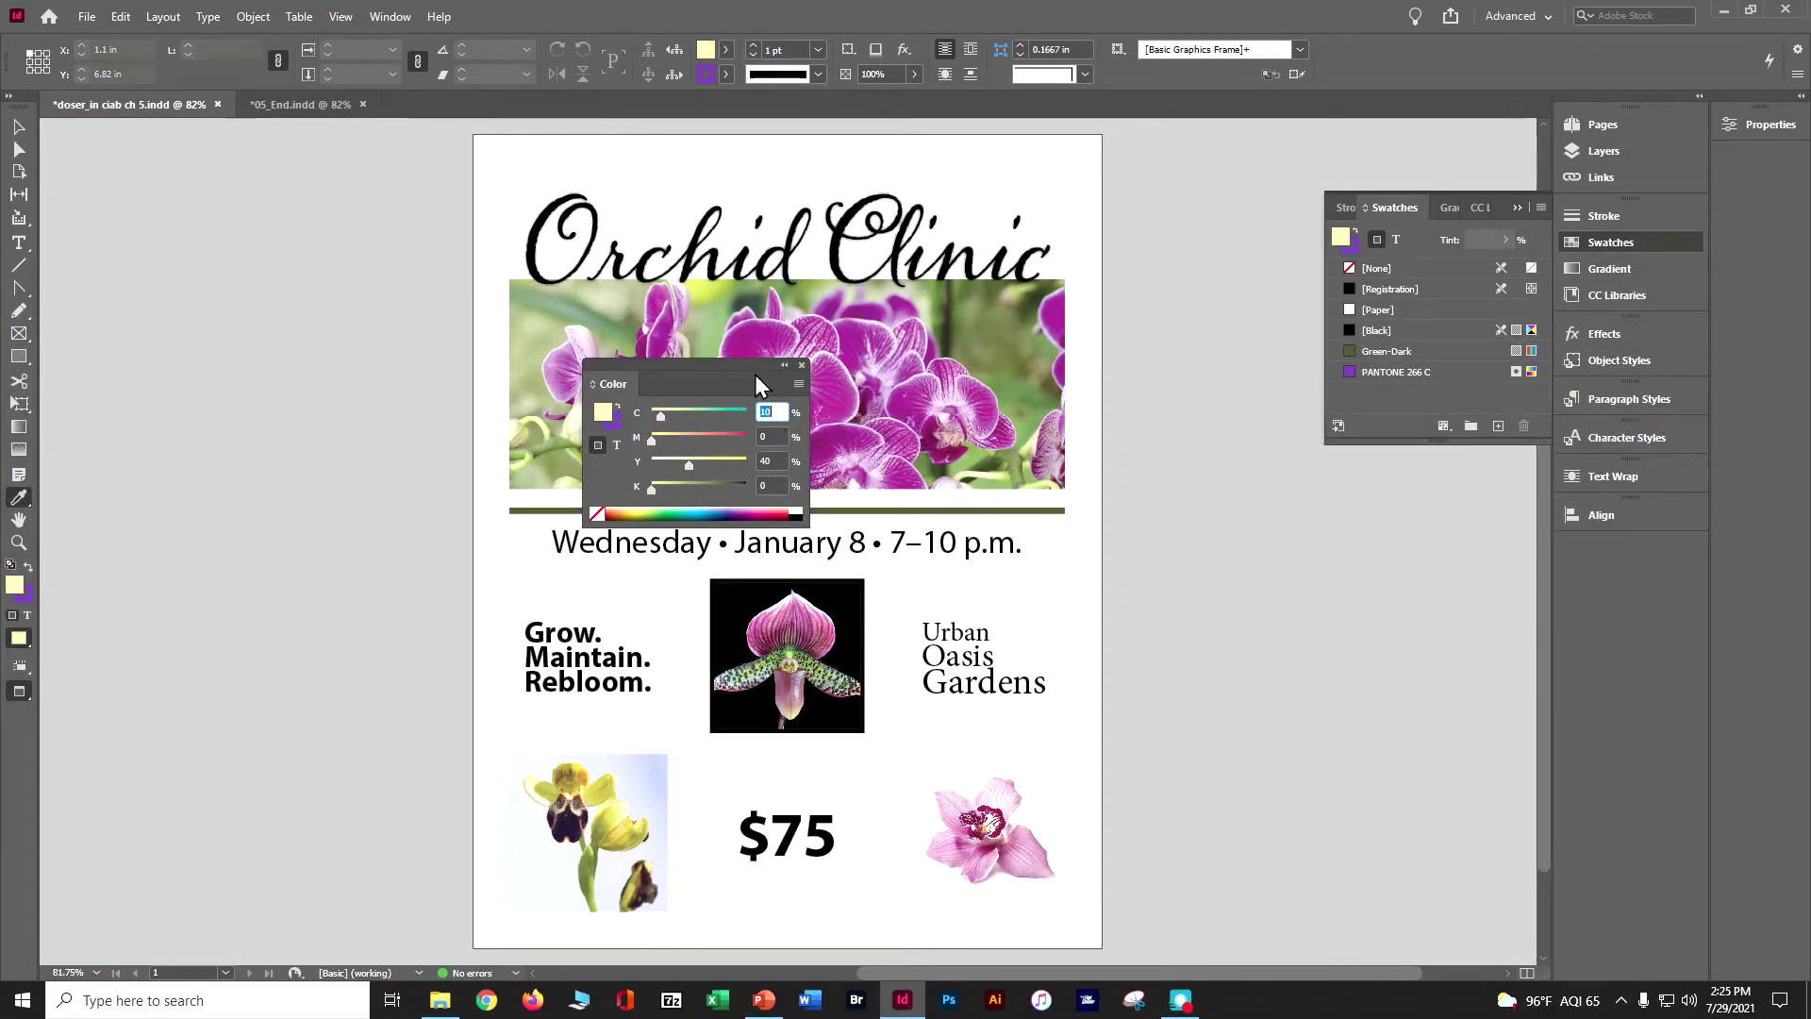
Add the mixed pale yellow to the document swatches and dock the floating Color controls below Align.
{"action": "left_click", "coordinate": [798, 383]}
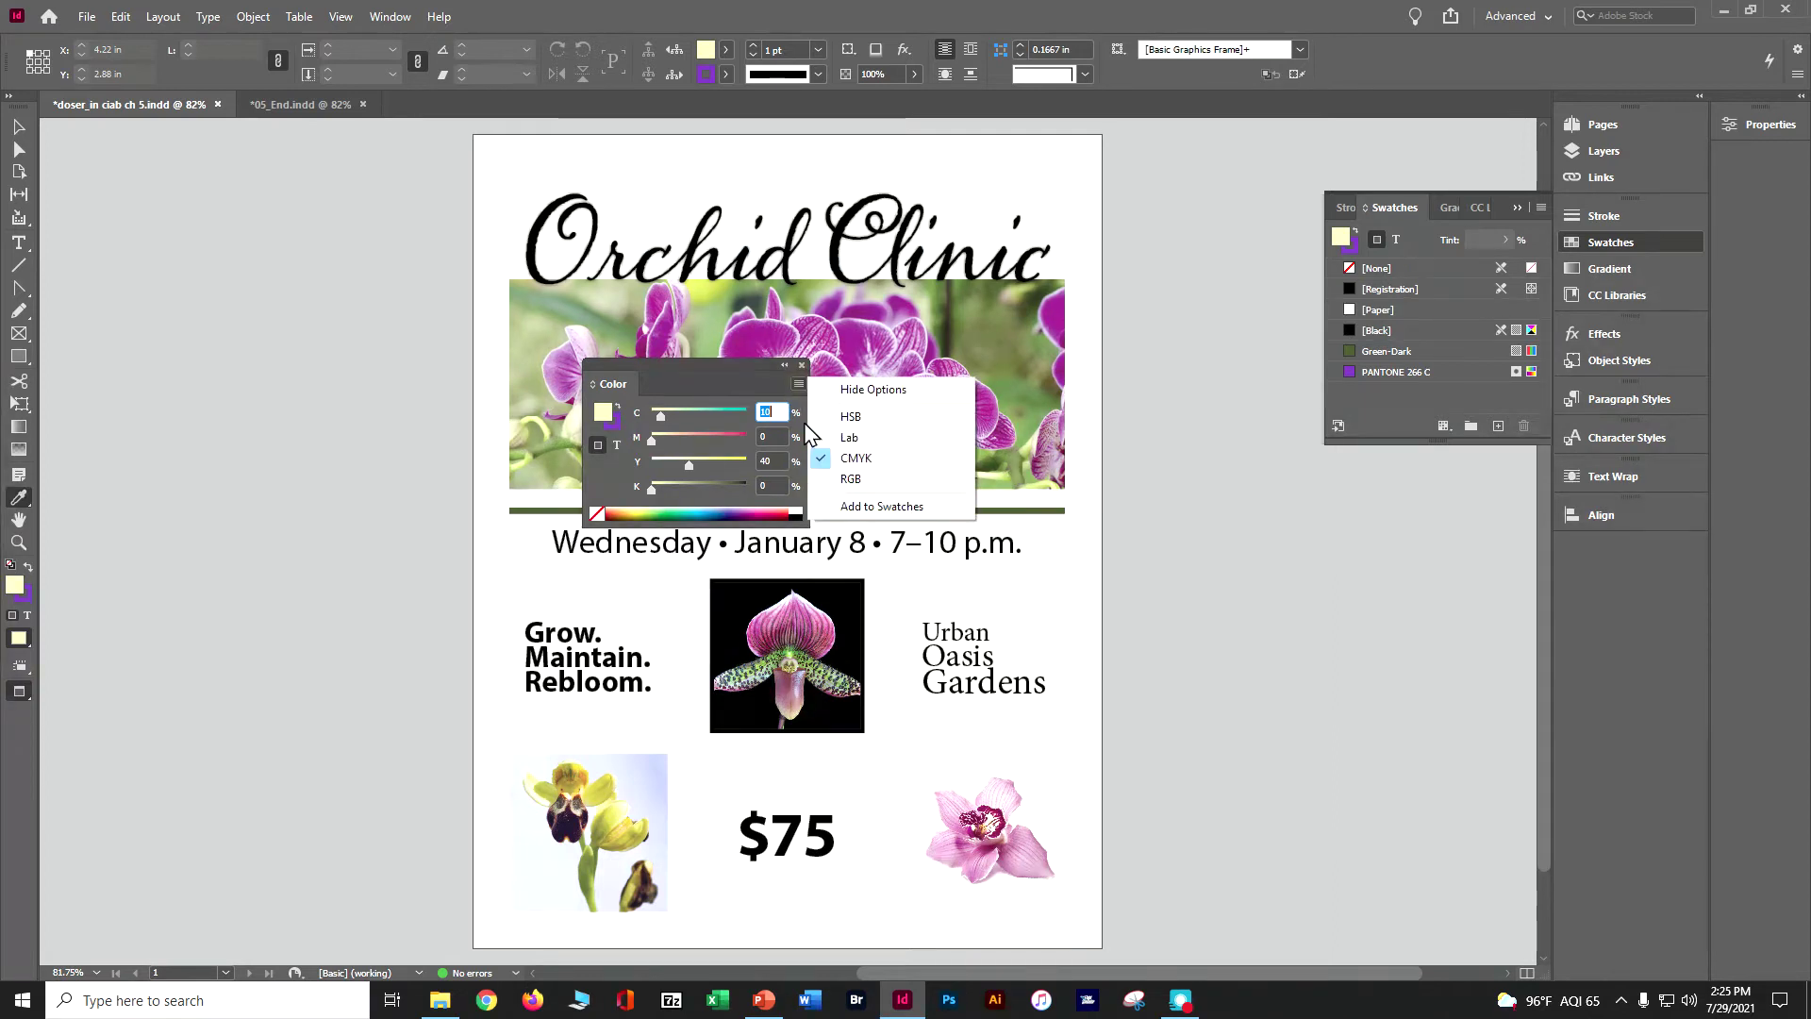
{"action": "left_click", "coordinate": [842, 506]}
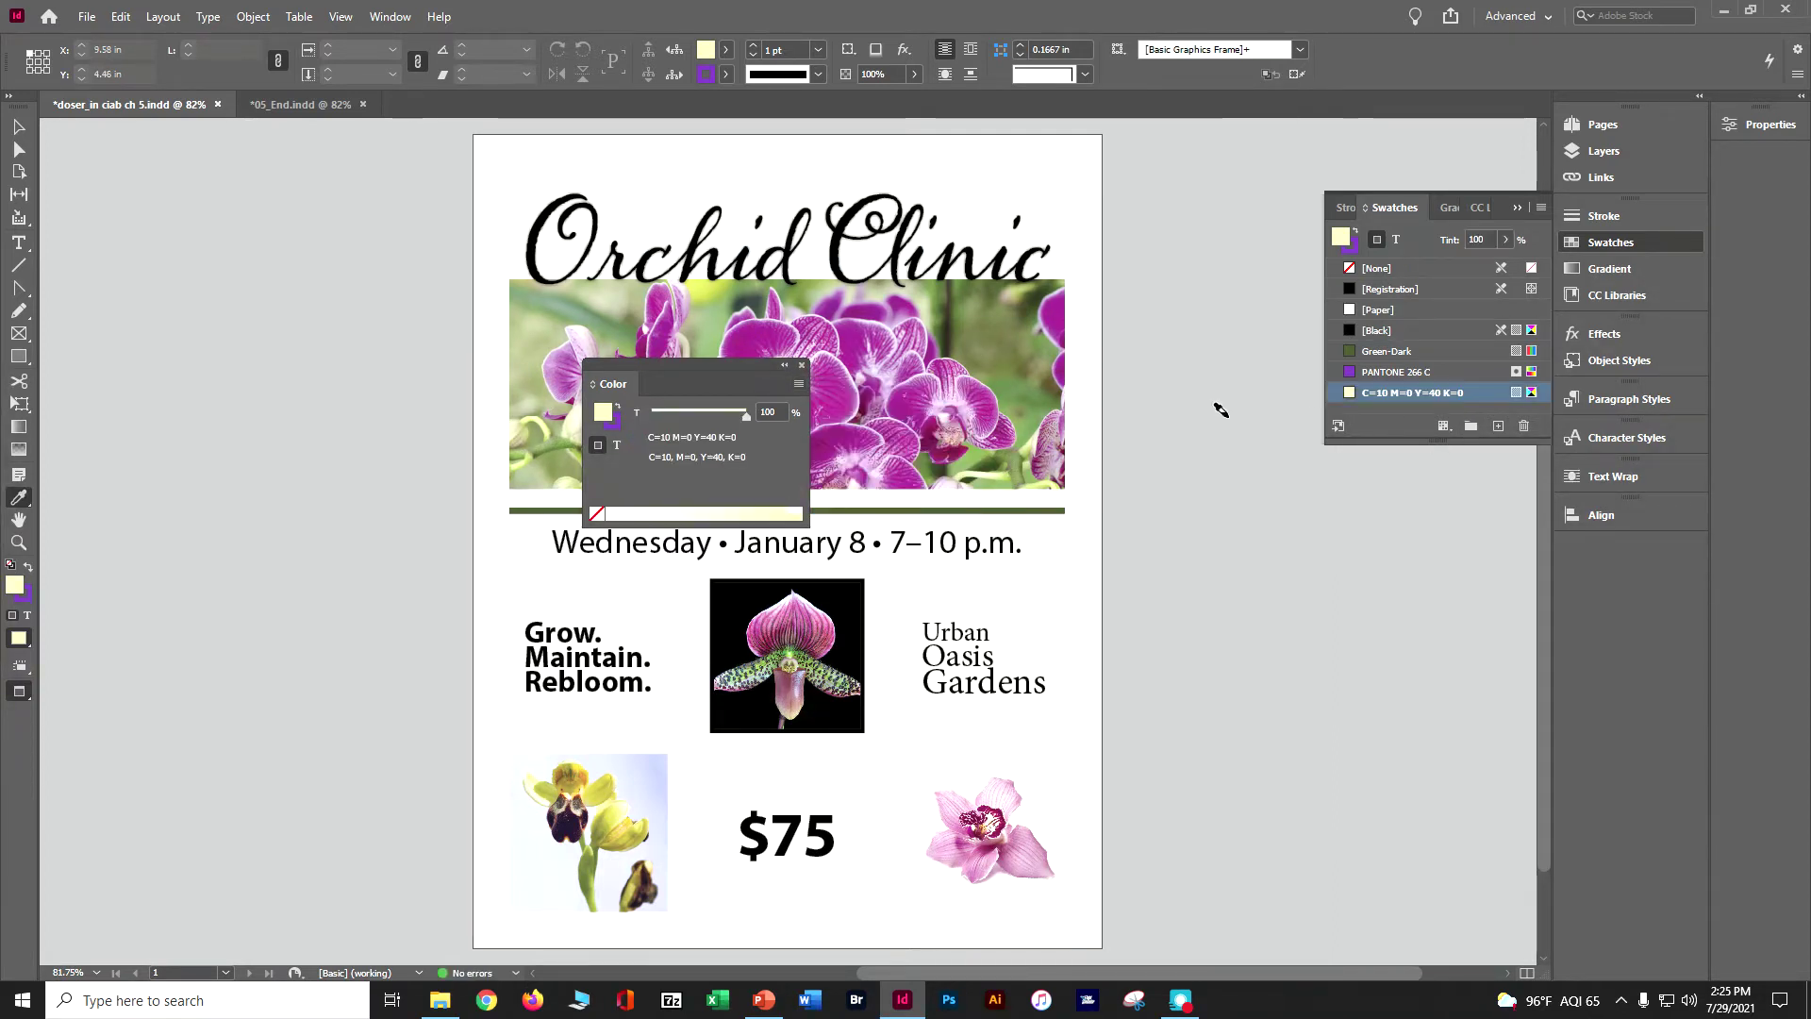
{"action": "left_click_drag", "start_coordinate": [716, 364], "coordinate": [1609, 550]}
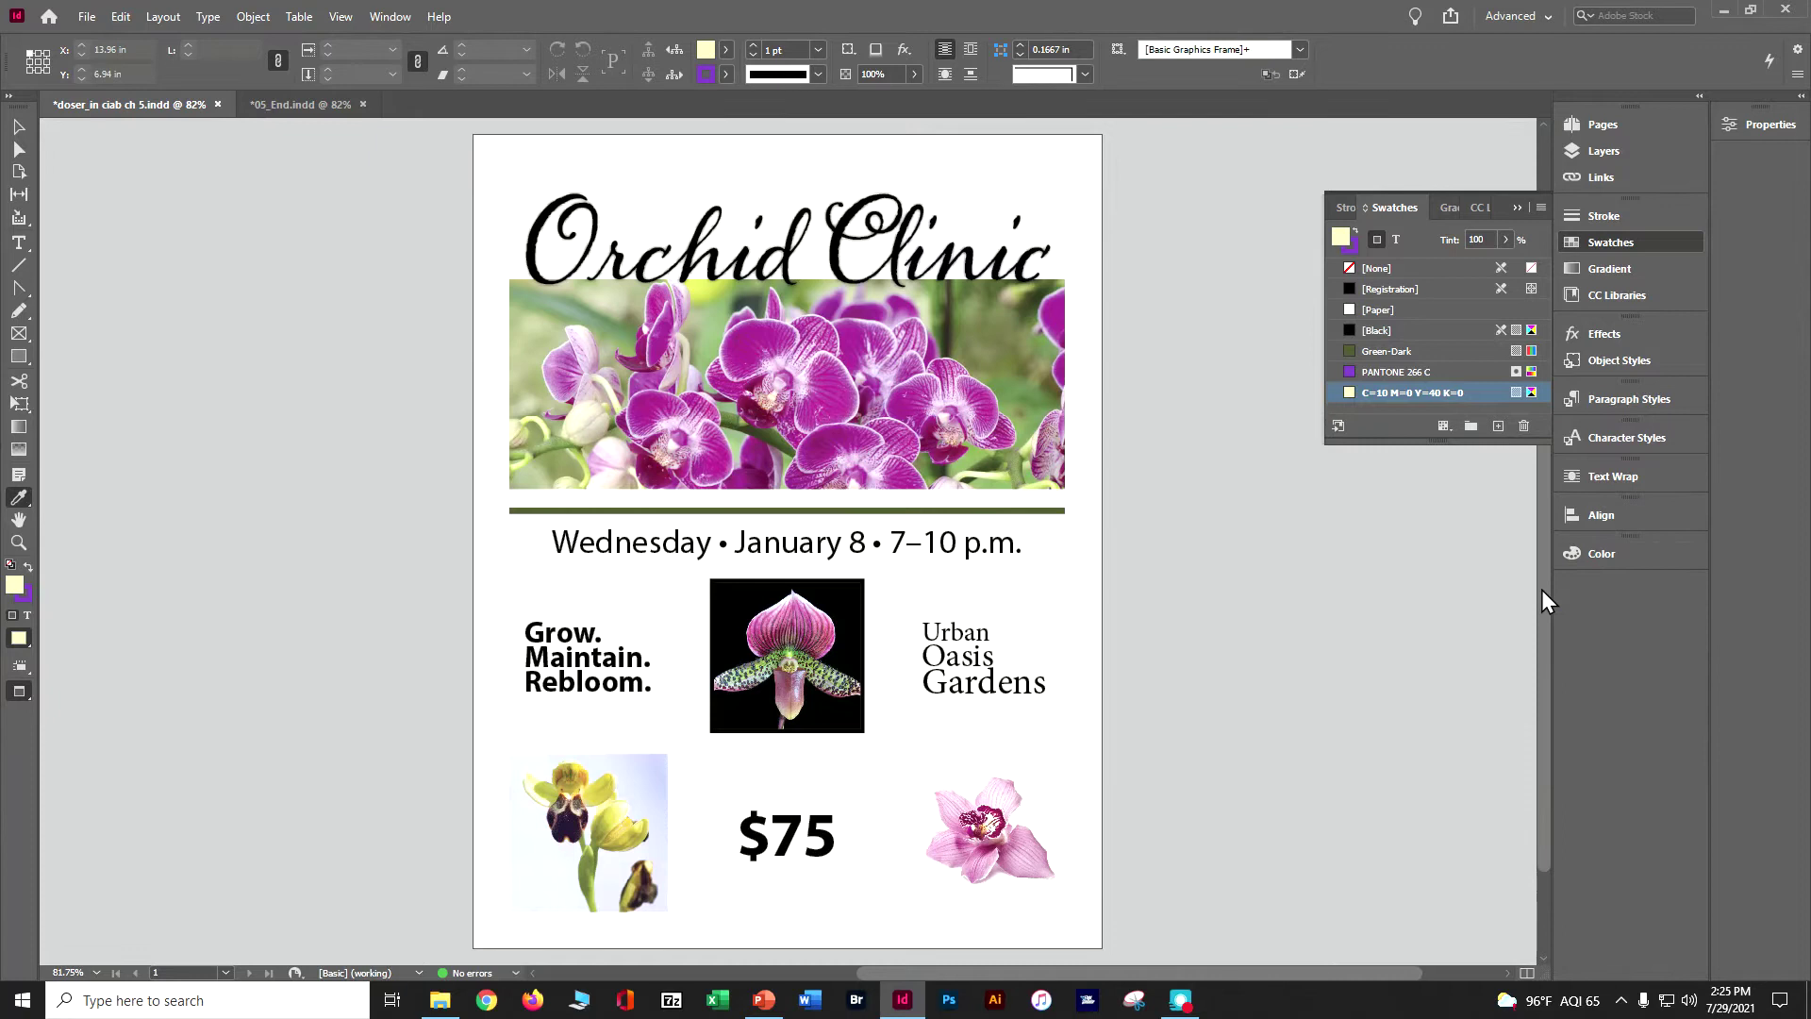
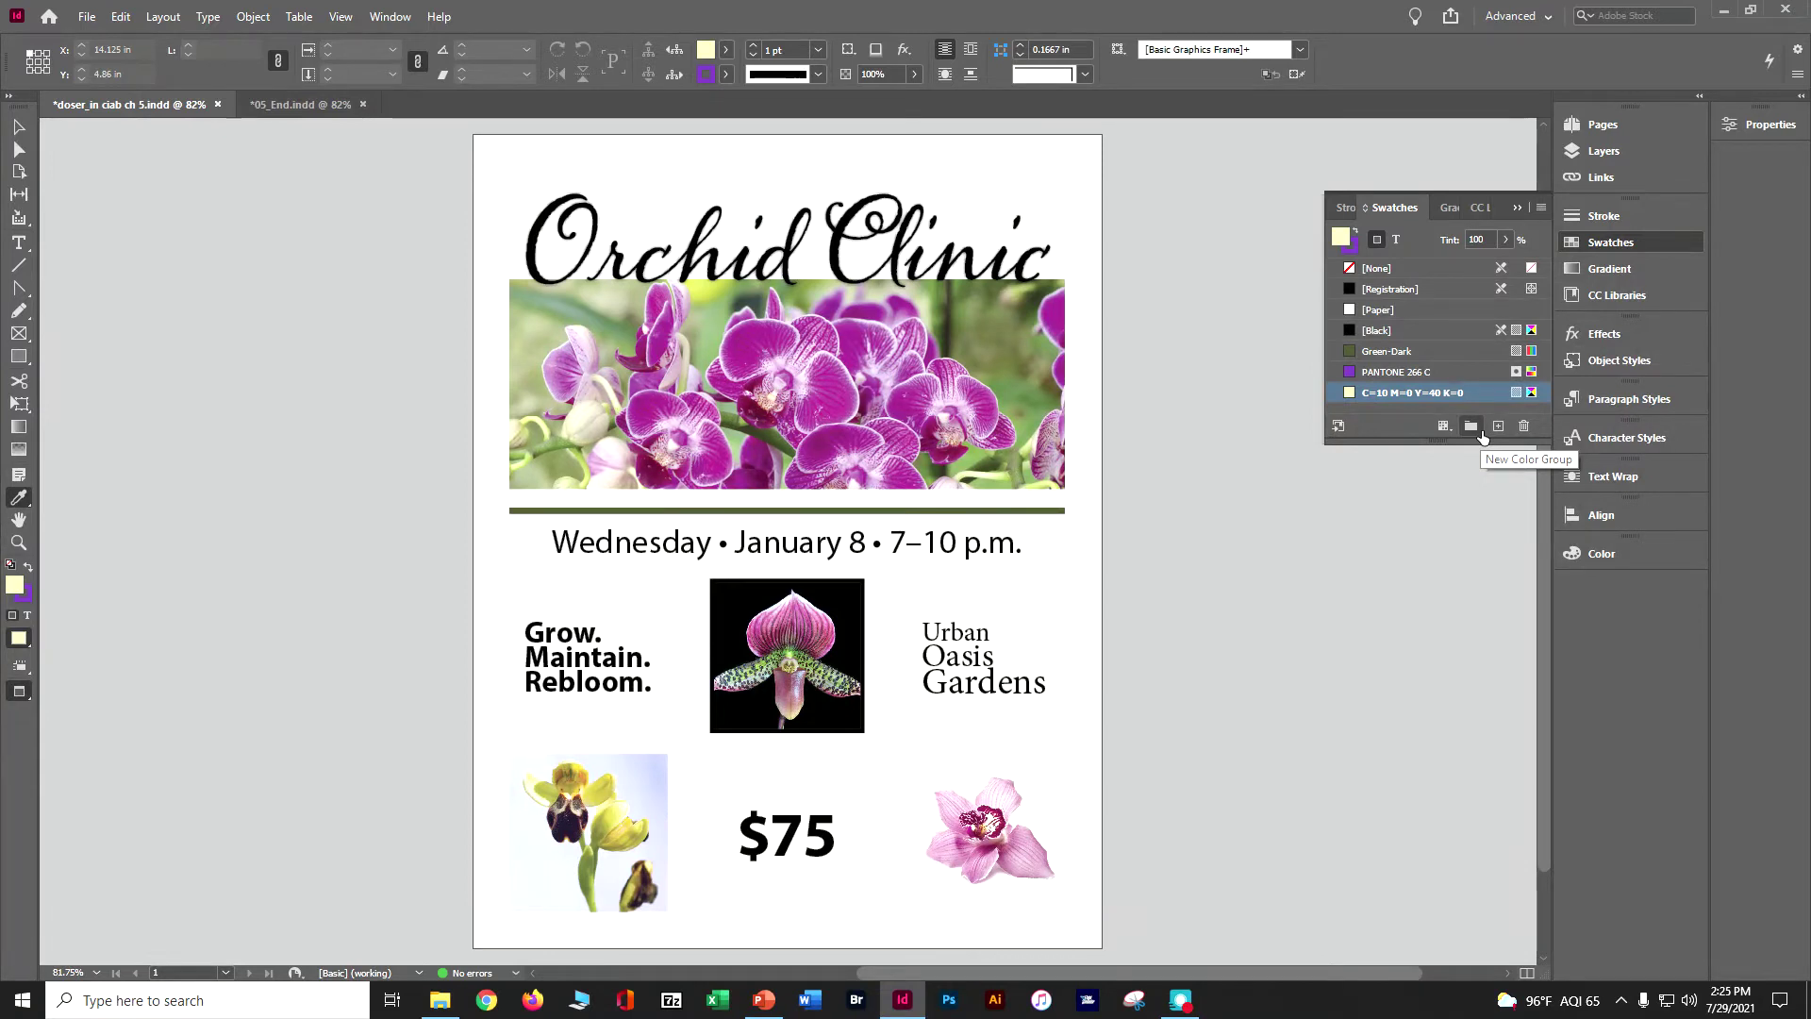
Duplicate the pale yellow swatch, redefine the copy as C=25 M=75 Y=0 K=0, and enlarge the swatch list.
{"action": "left_click", "coordinate": [1498, 426]}
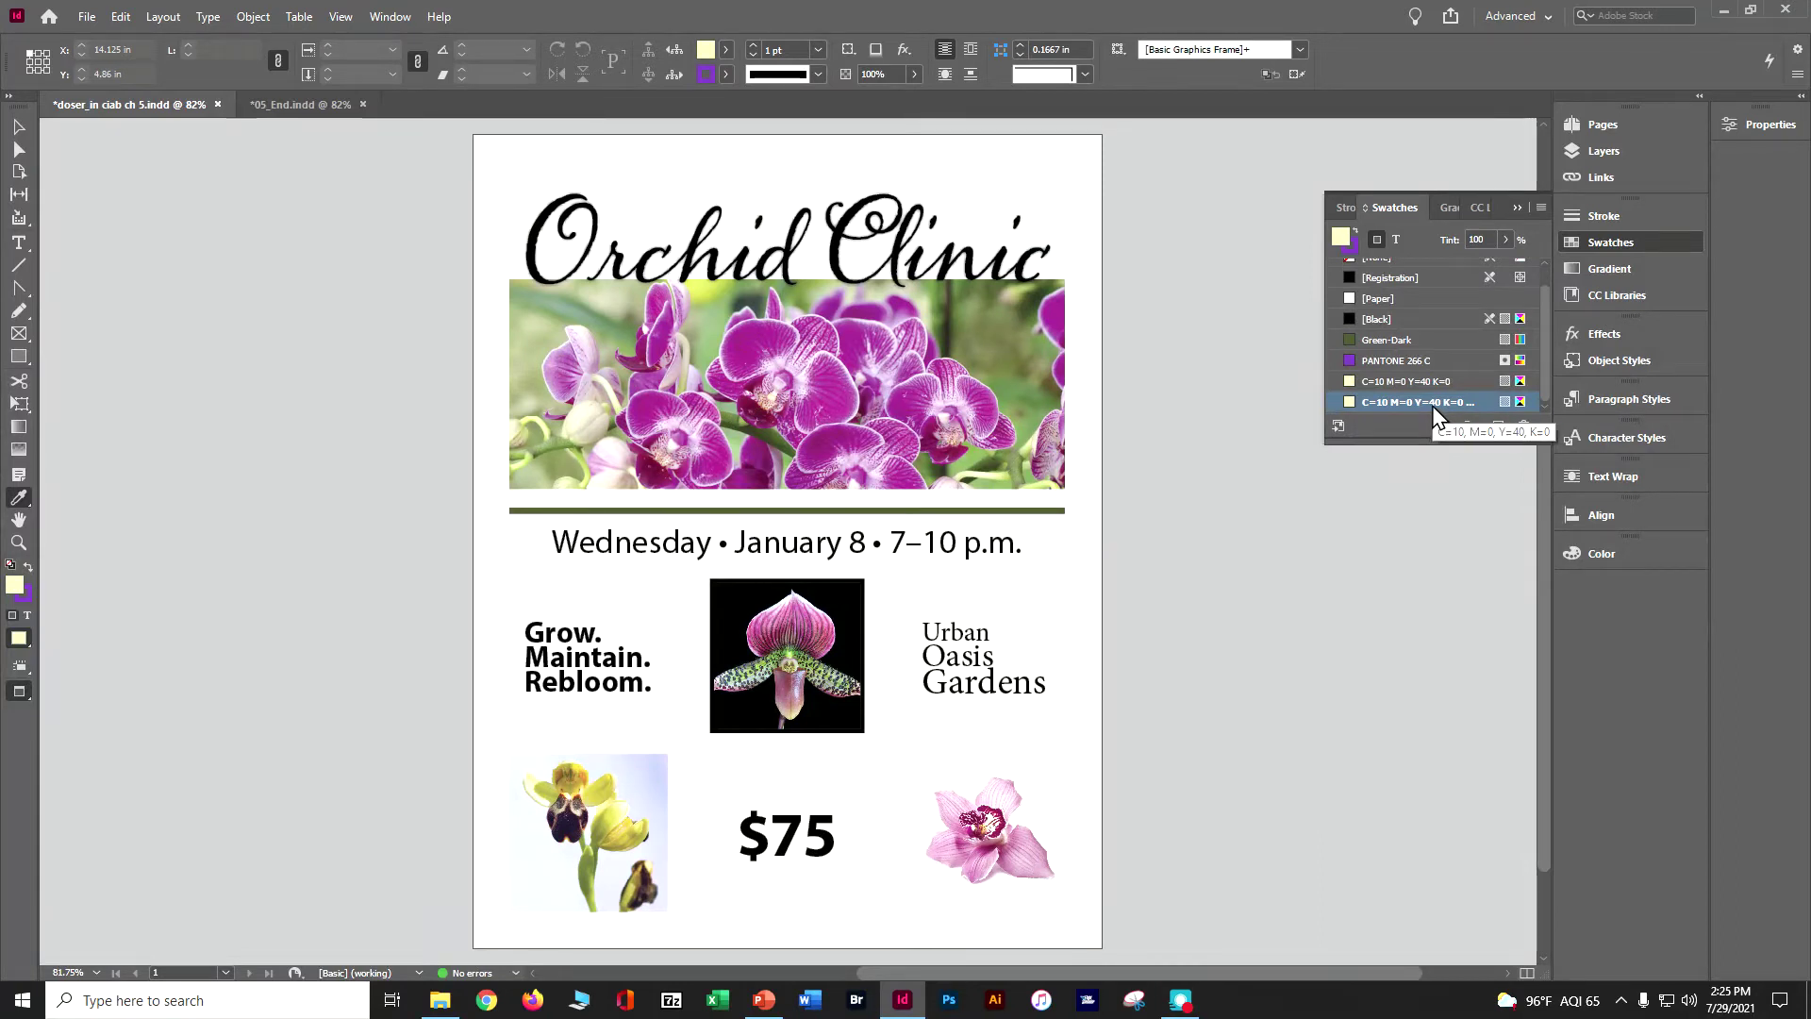
{"action": "double_click", "coordinate": [1432, 406]}
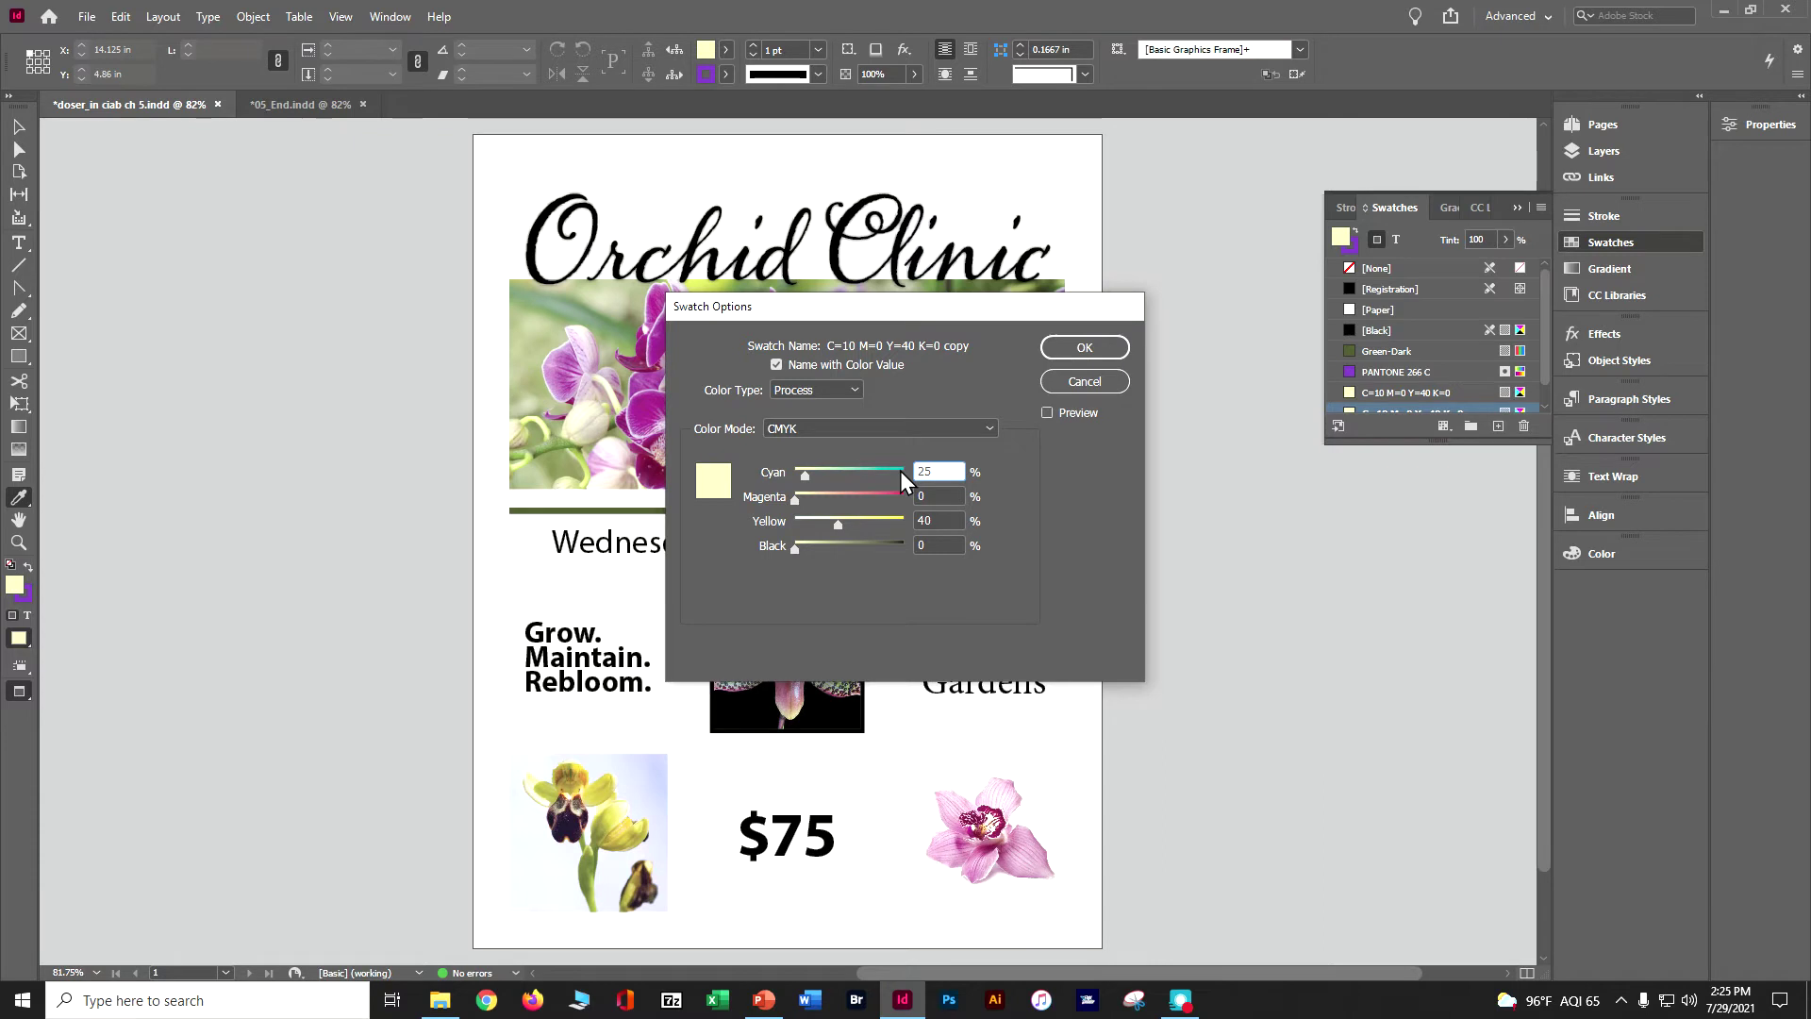
{"action": "key", "text": "Tab"}
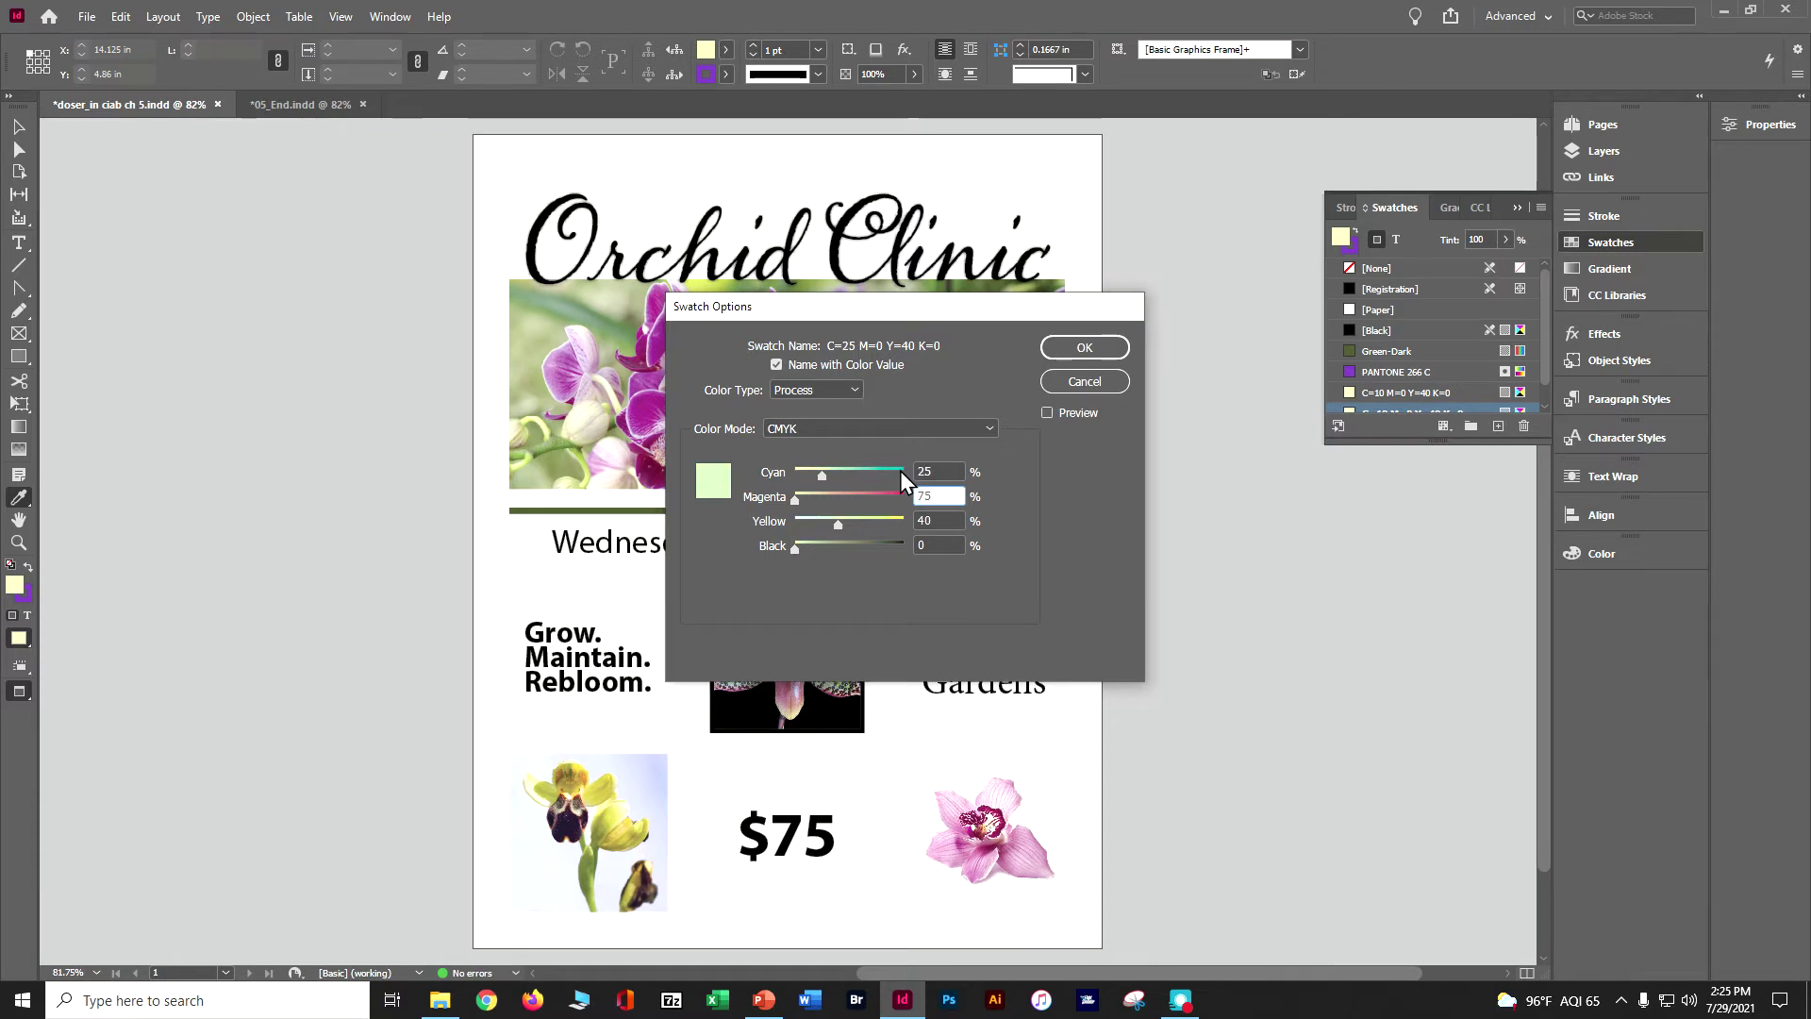
{"action": "key", "text": "Tab"}
{"action": "type", "text": "0"}
{"action": "key", "text": "Tab"}
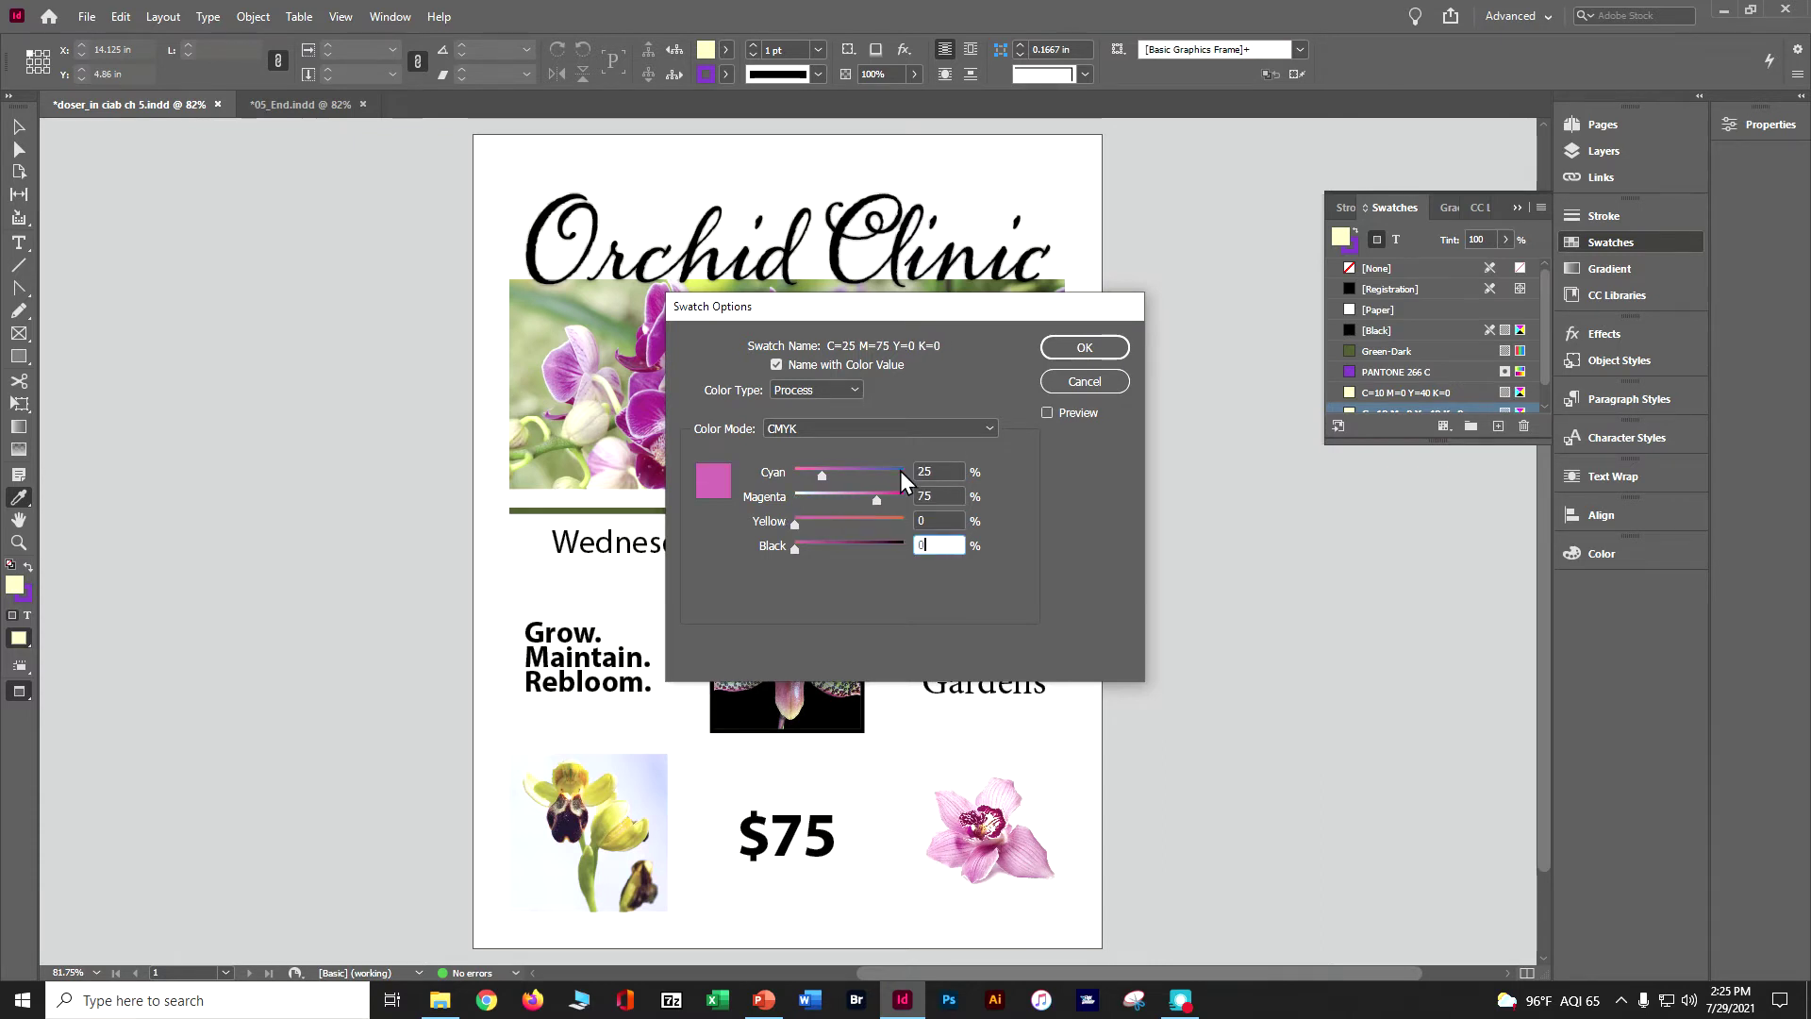
{"action": "key", "text": "Tab"}
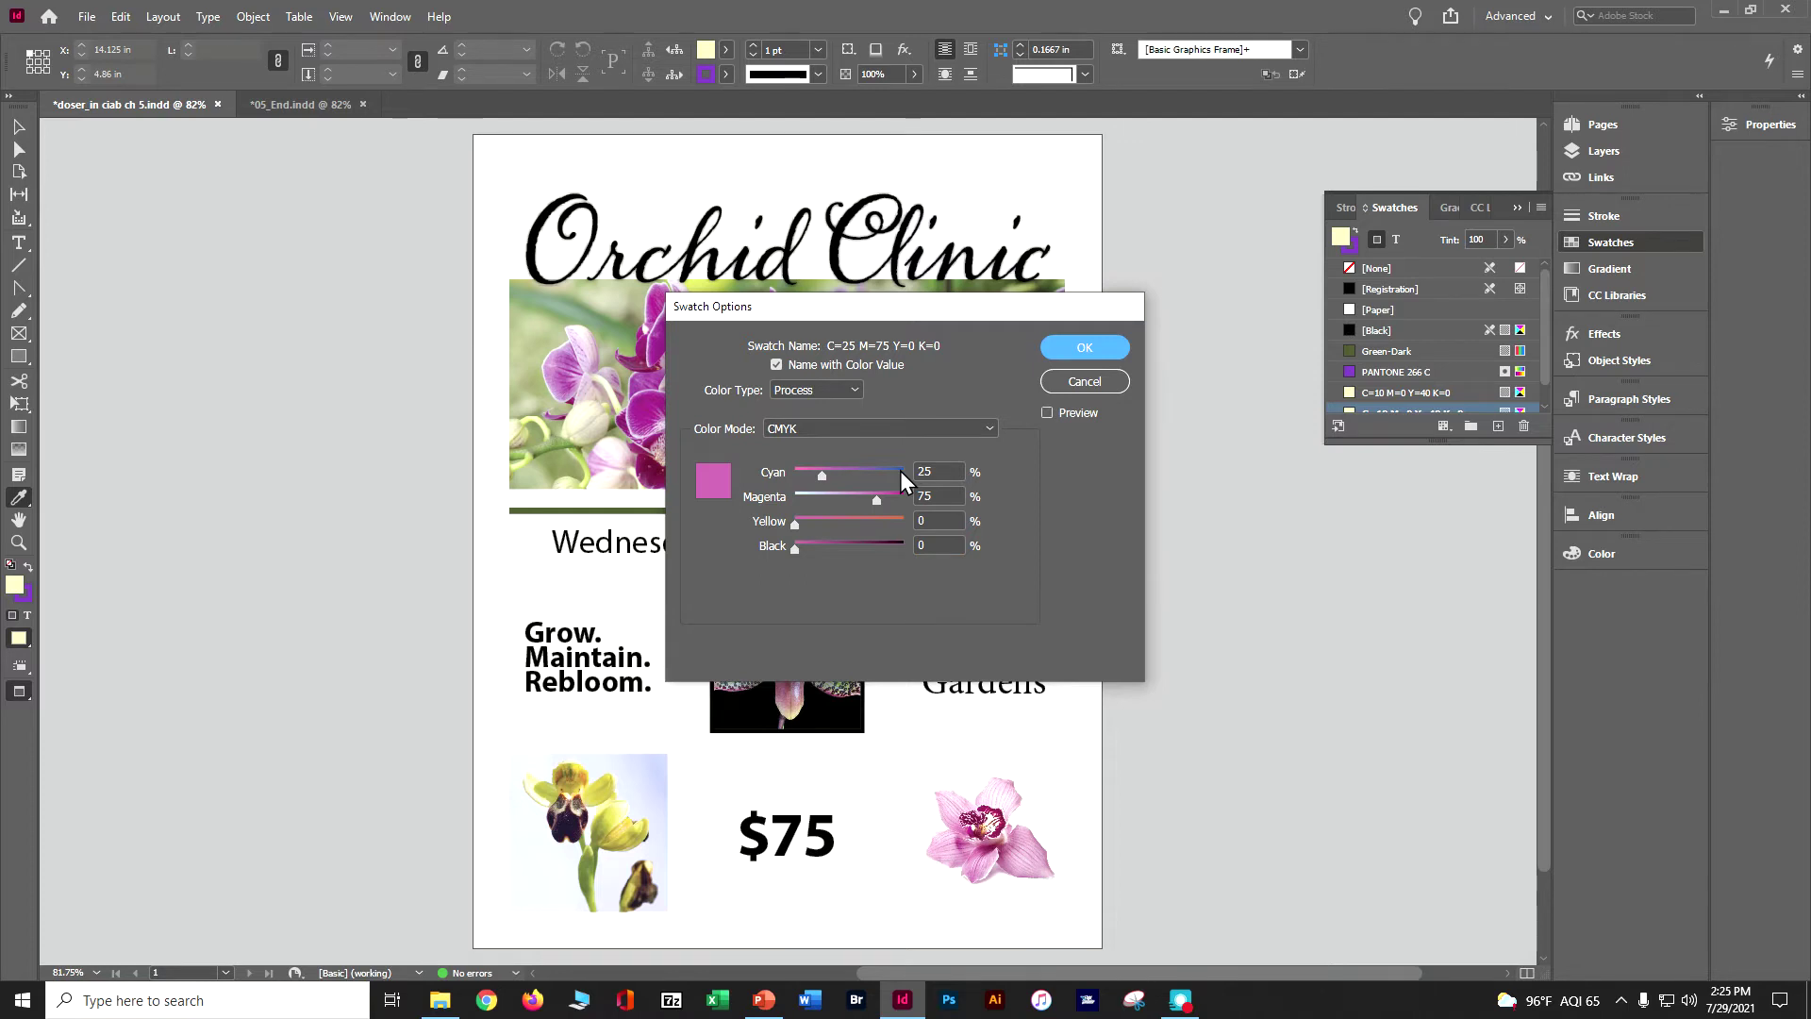
{"action": "left_click", "coordinate": [1051, 377]}
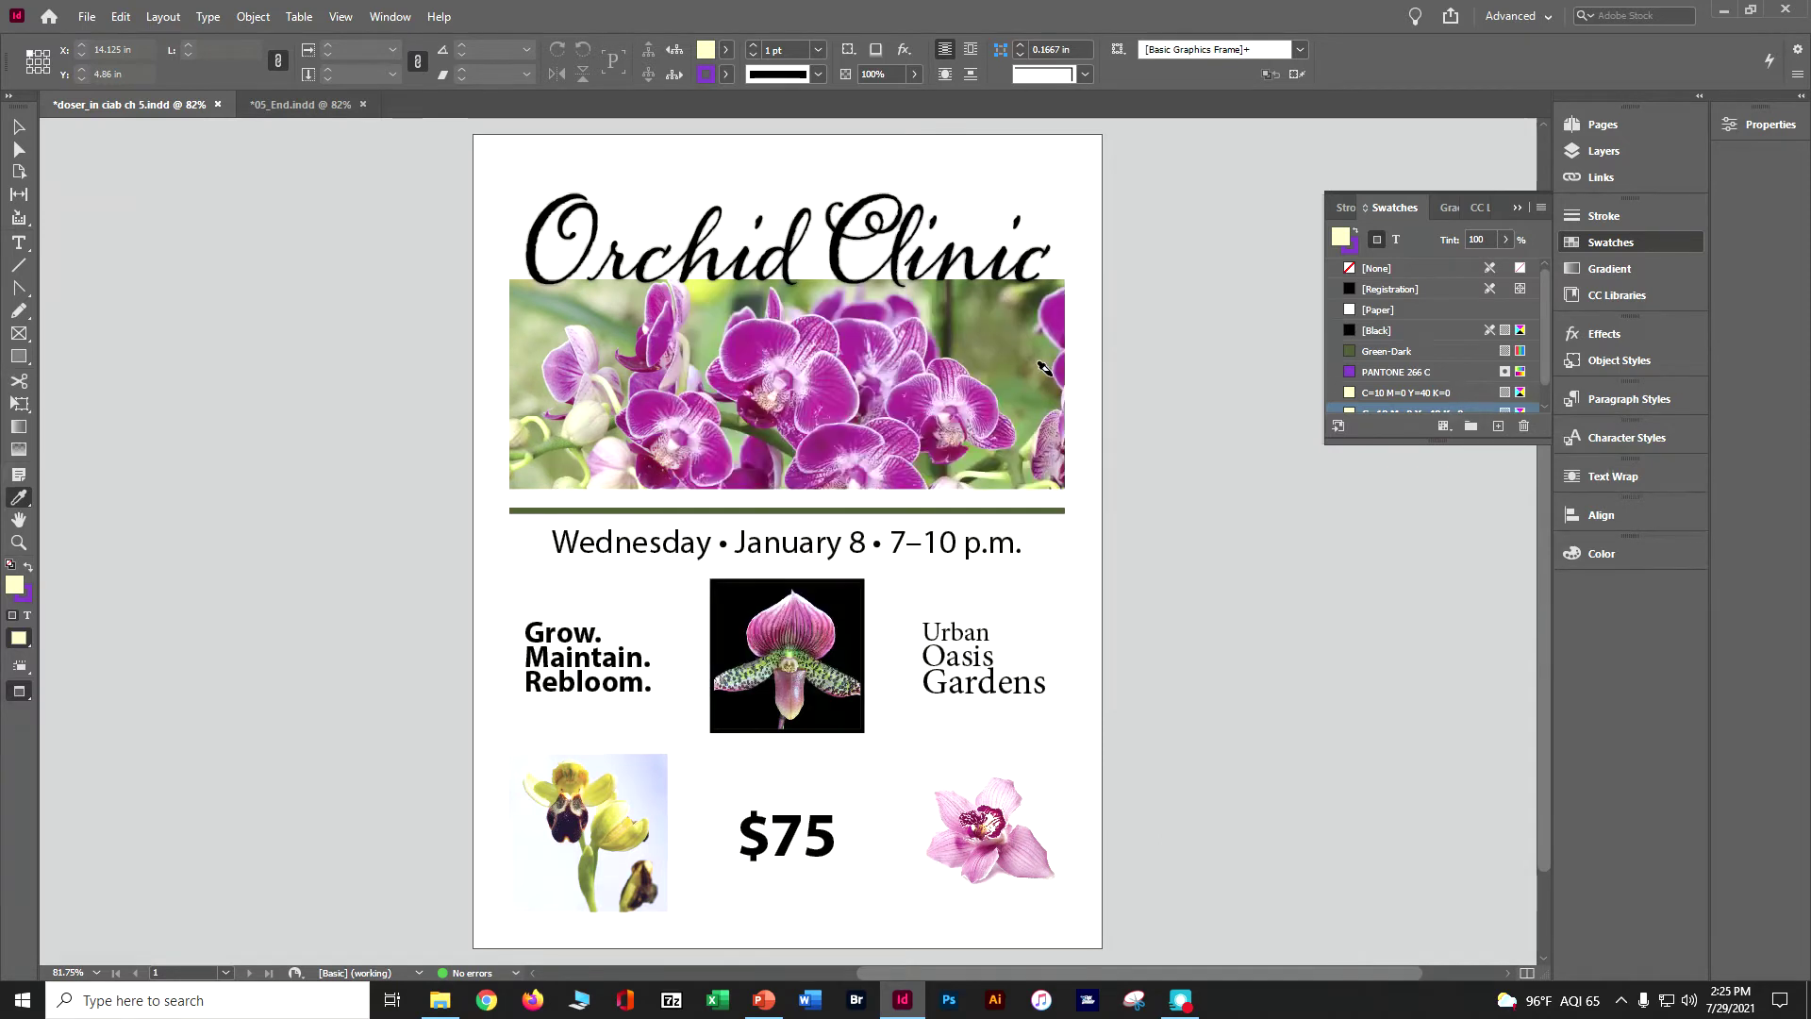
{"action": "left_click_drag", "start_coordinate": [1443, 442], "coordinate": [1436, 500]}
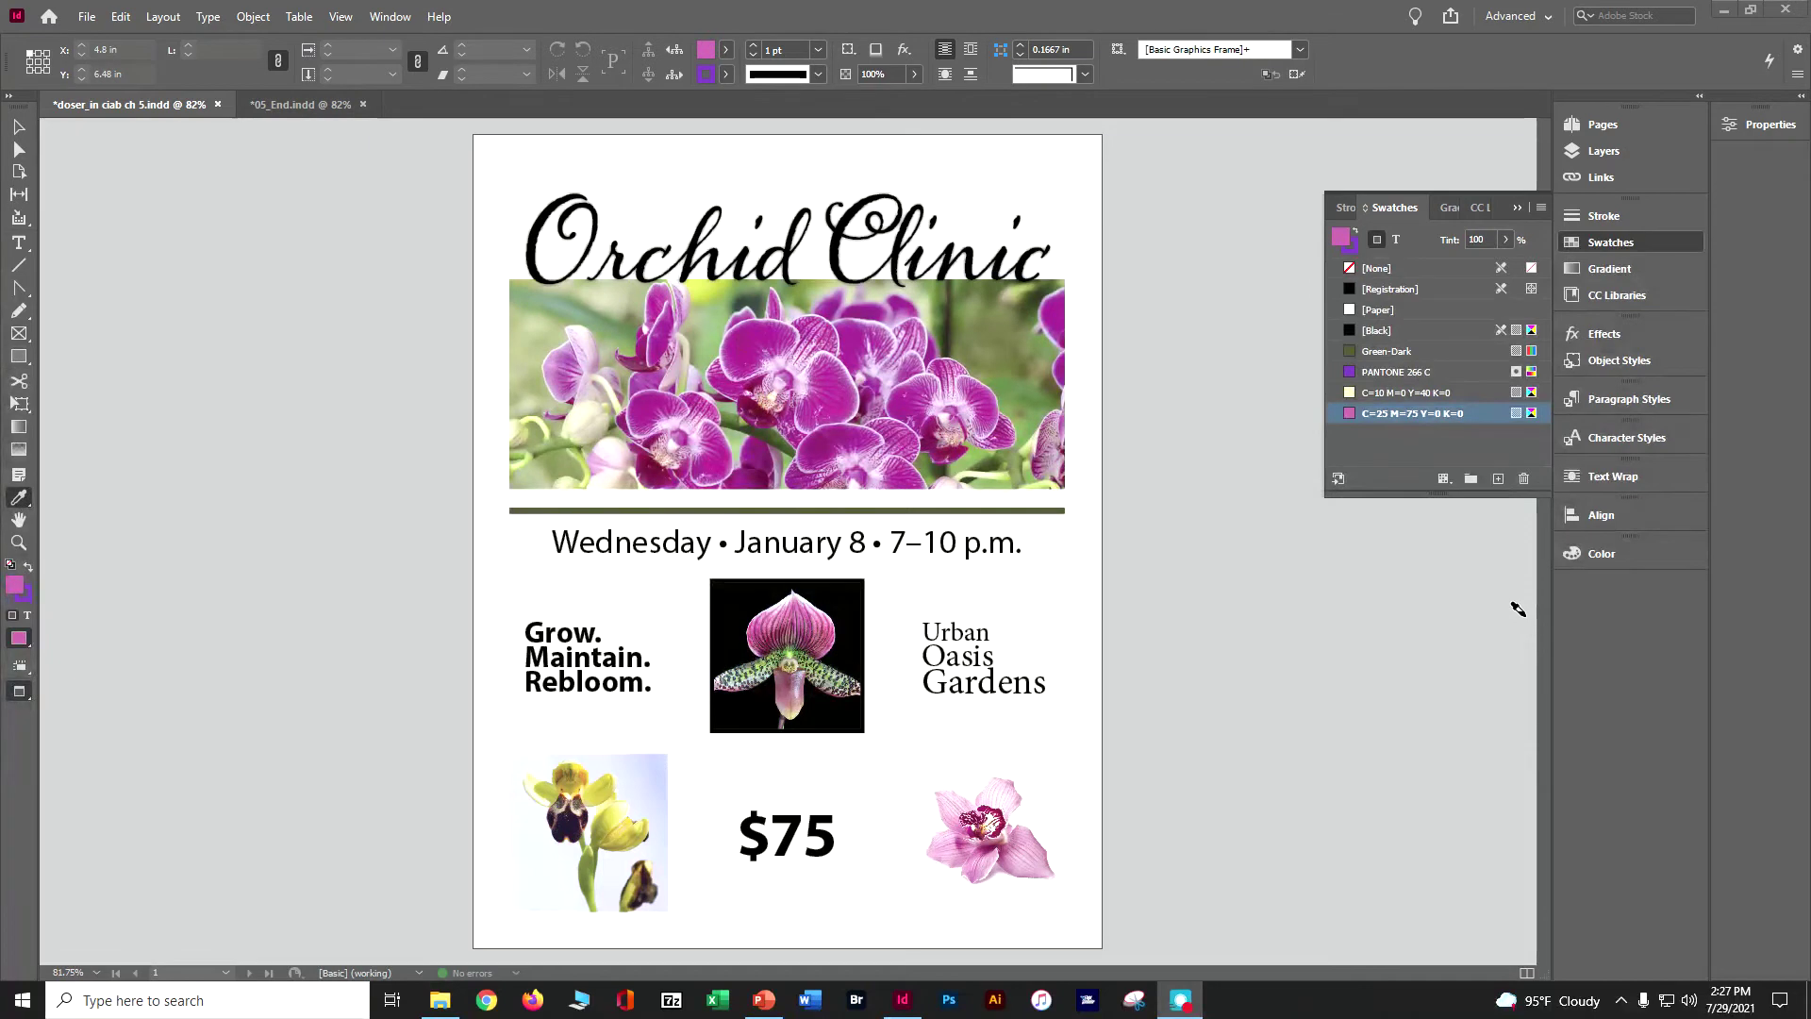
Create a new CMYK process color swatch with C=90 M=70 Y=30 K=10.
{"action": "left_click", "coordinate": [1499, 483]}
{"action": "left_click", "coordinate": [1499, 483], "text": "alt"}
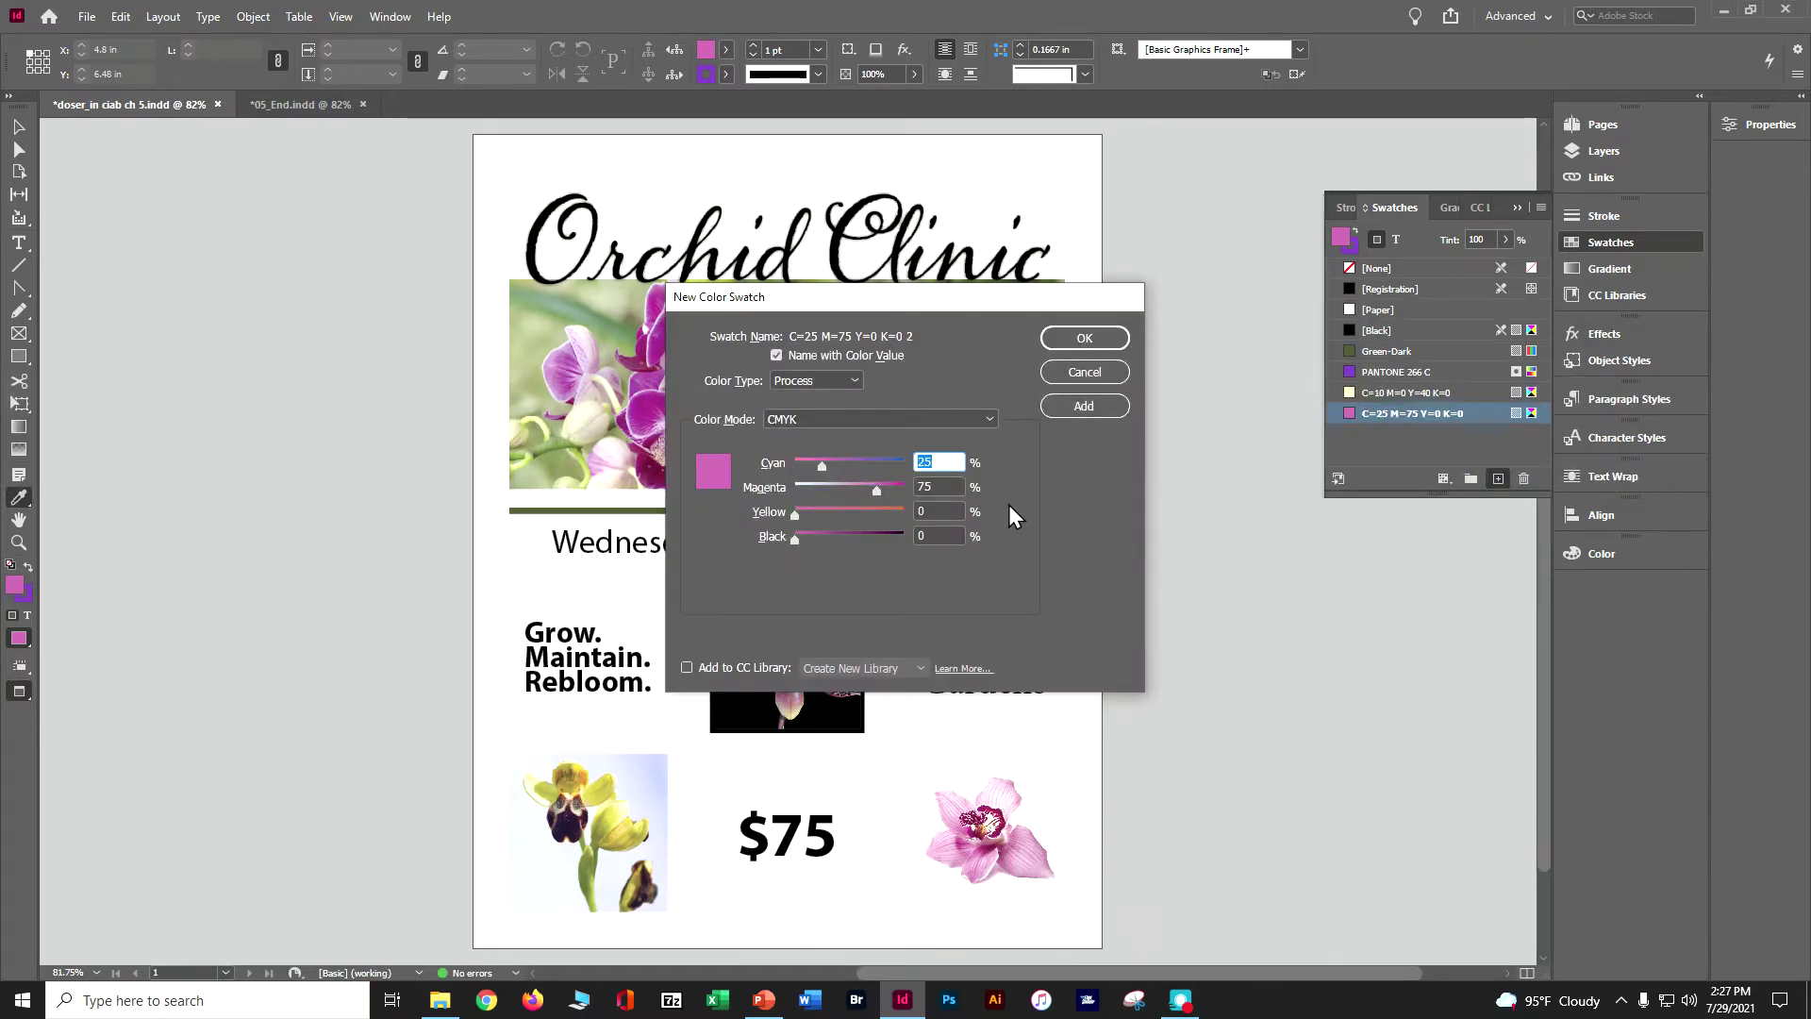
{"action": "type", "text": "90"}
{"action": "key", "text": "Tab"}
{"action": "type", "text": "70"}
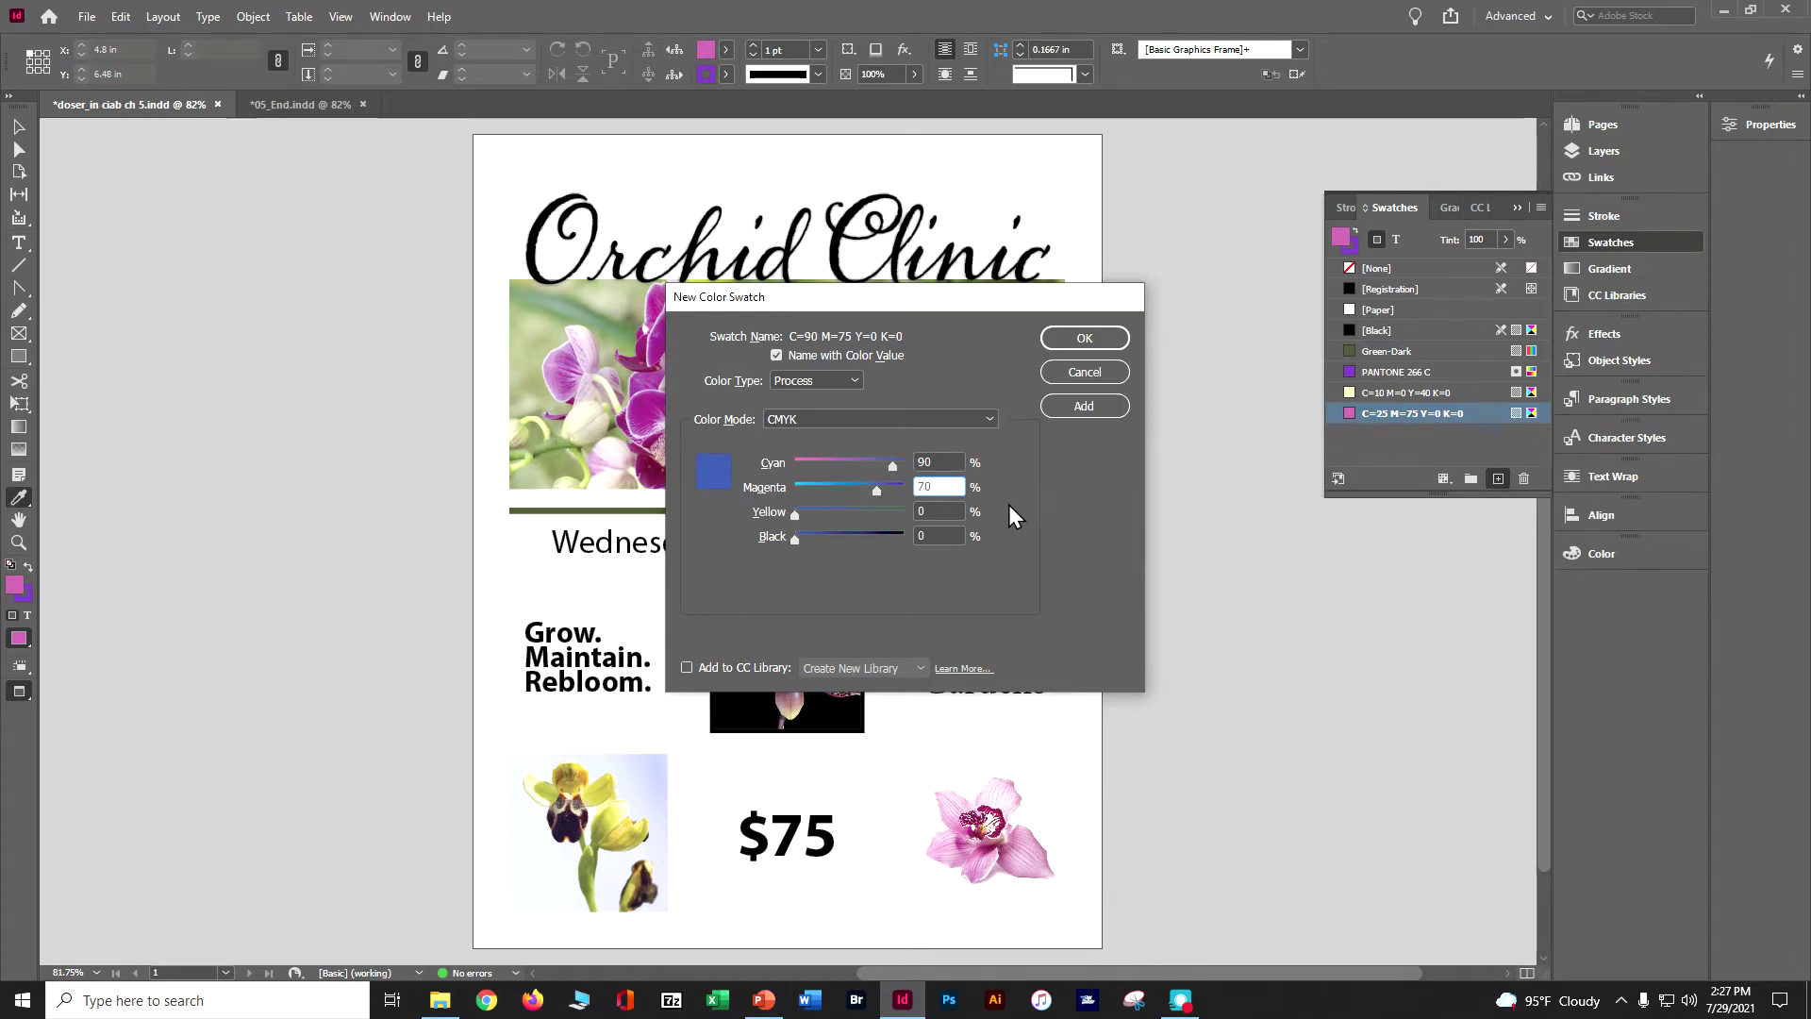
{"action": "key", "text": "Tab"}
{"action": "type", "text": "30"}
{"action": "key", "text": "Tab"}
{"action": "type", "text": "10"}
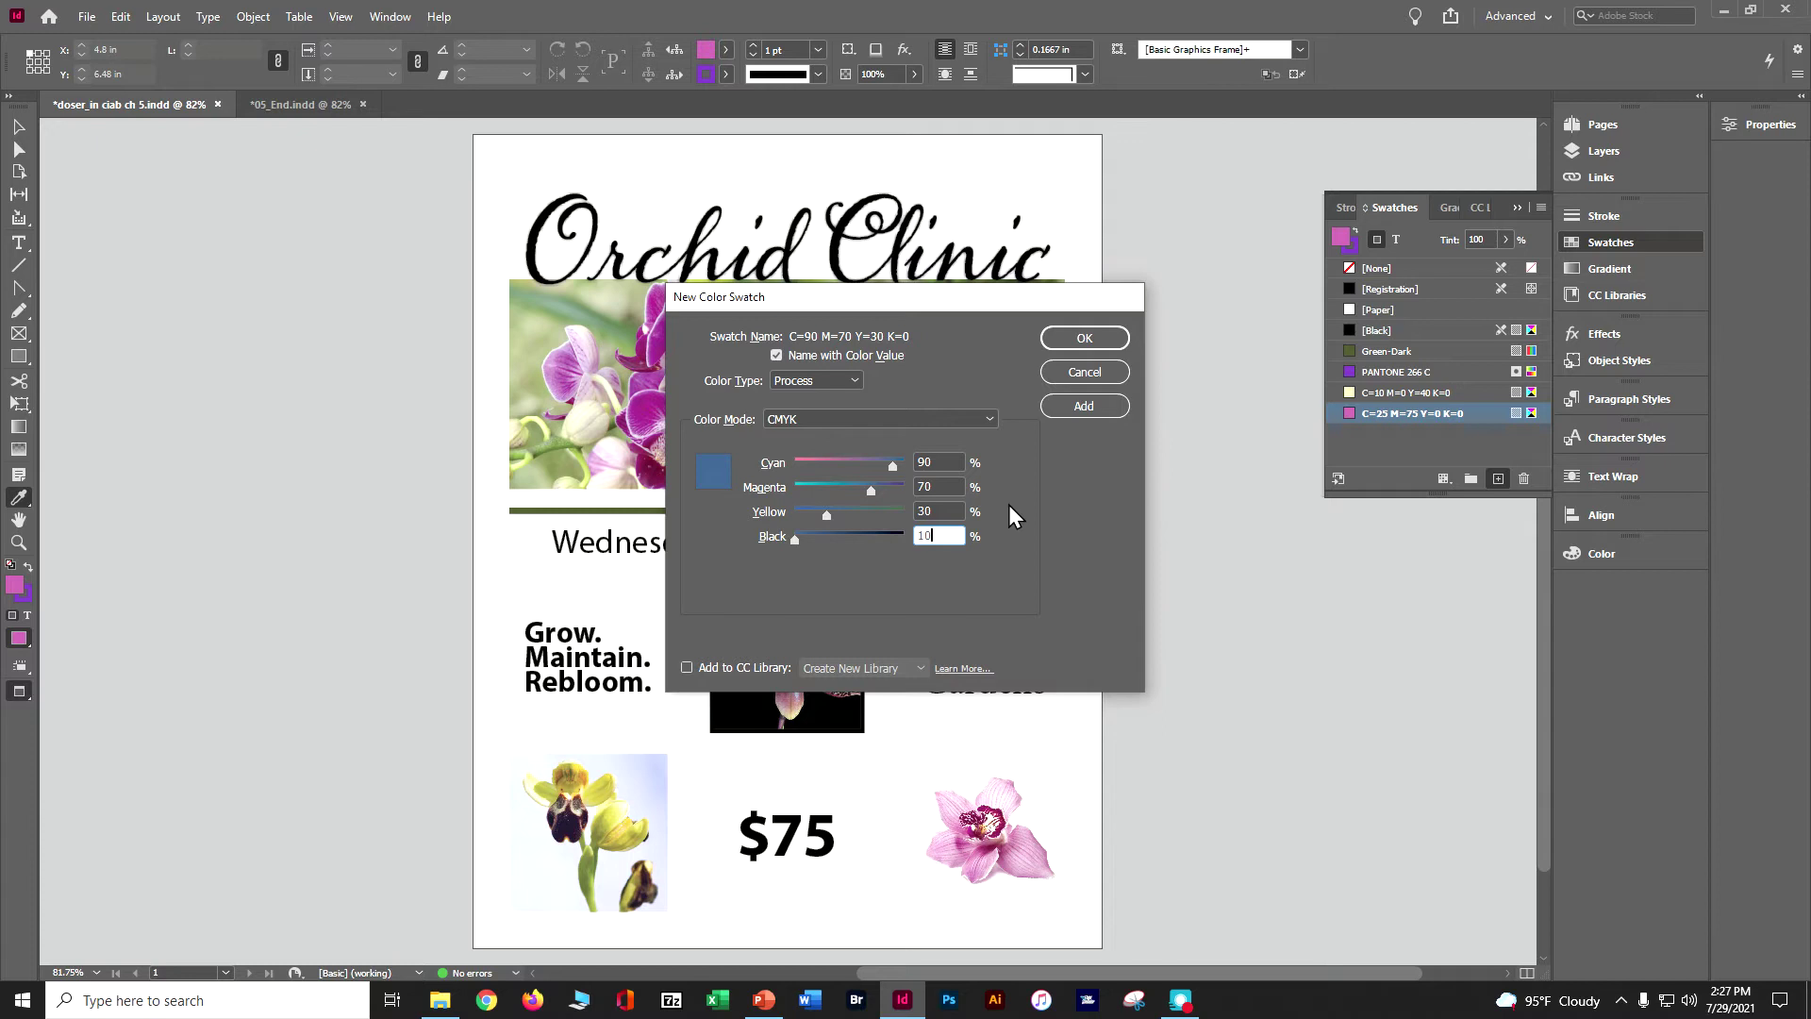
{"action": "left_click", "coordinate": [1053, 340]}
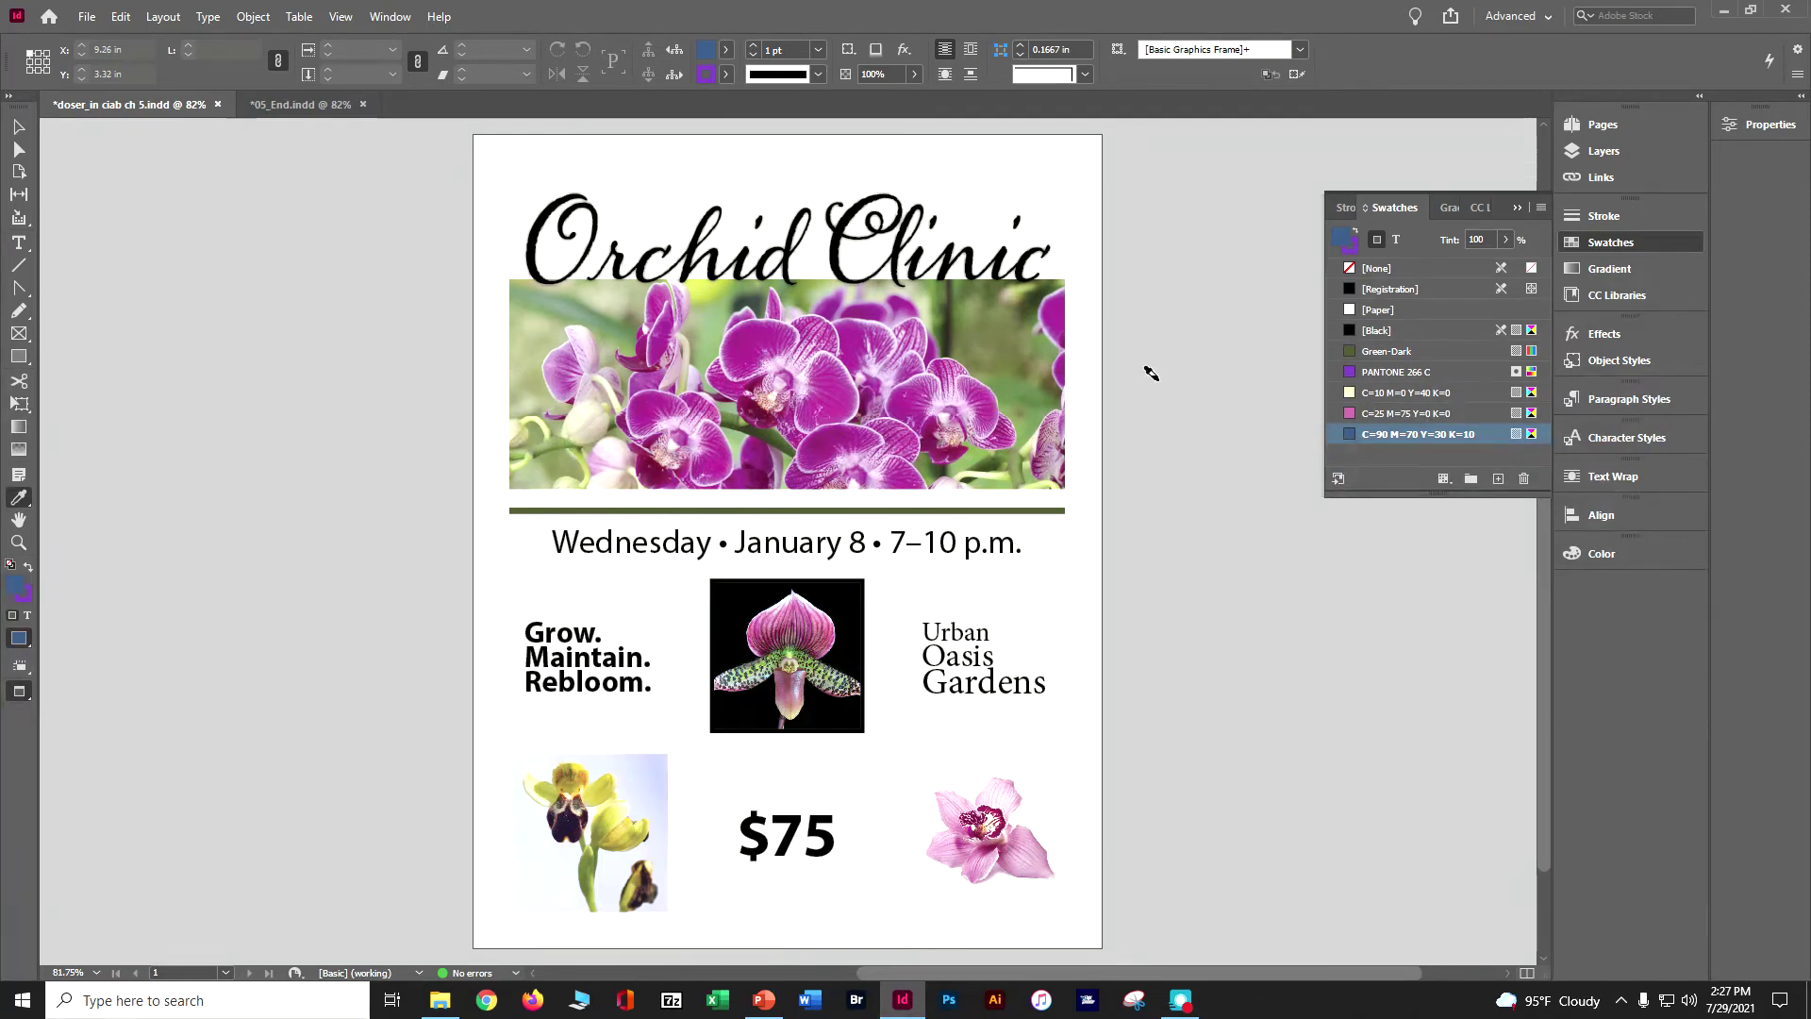
Create a new CMYK process color swatch with C=65 M=25 Y=100 K=0.
{"action": "left_click", "coordinate": [1538, 207]}
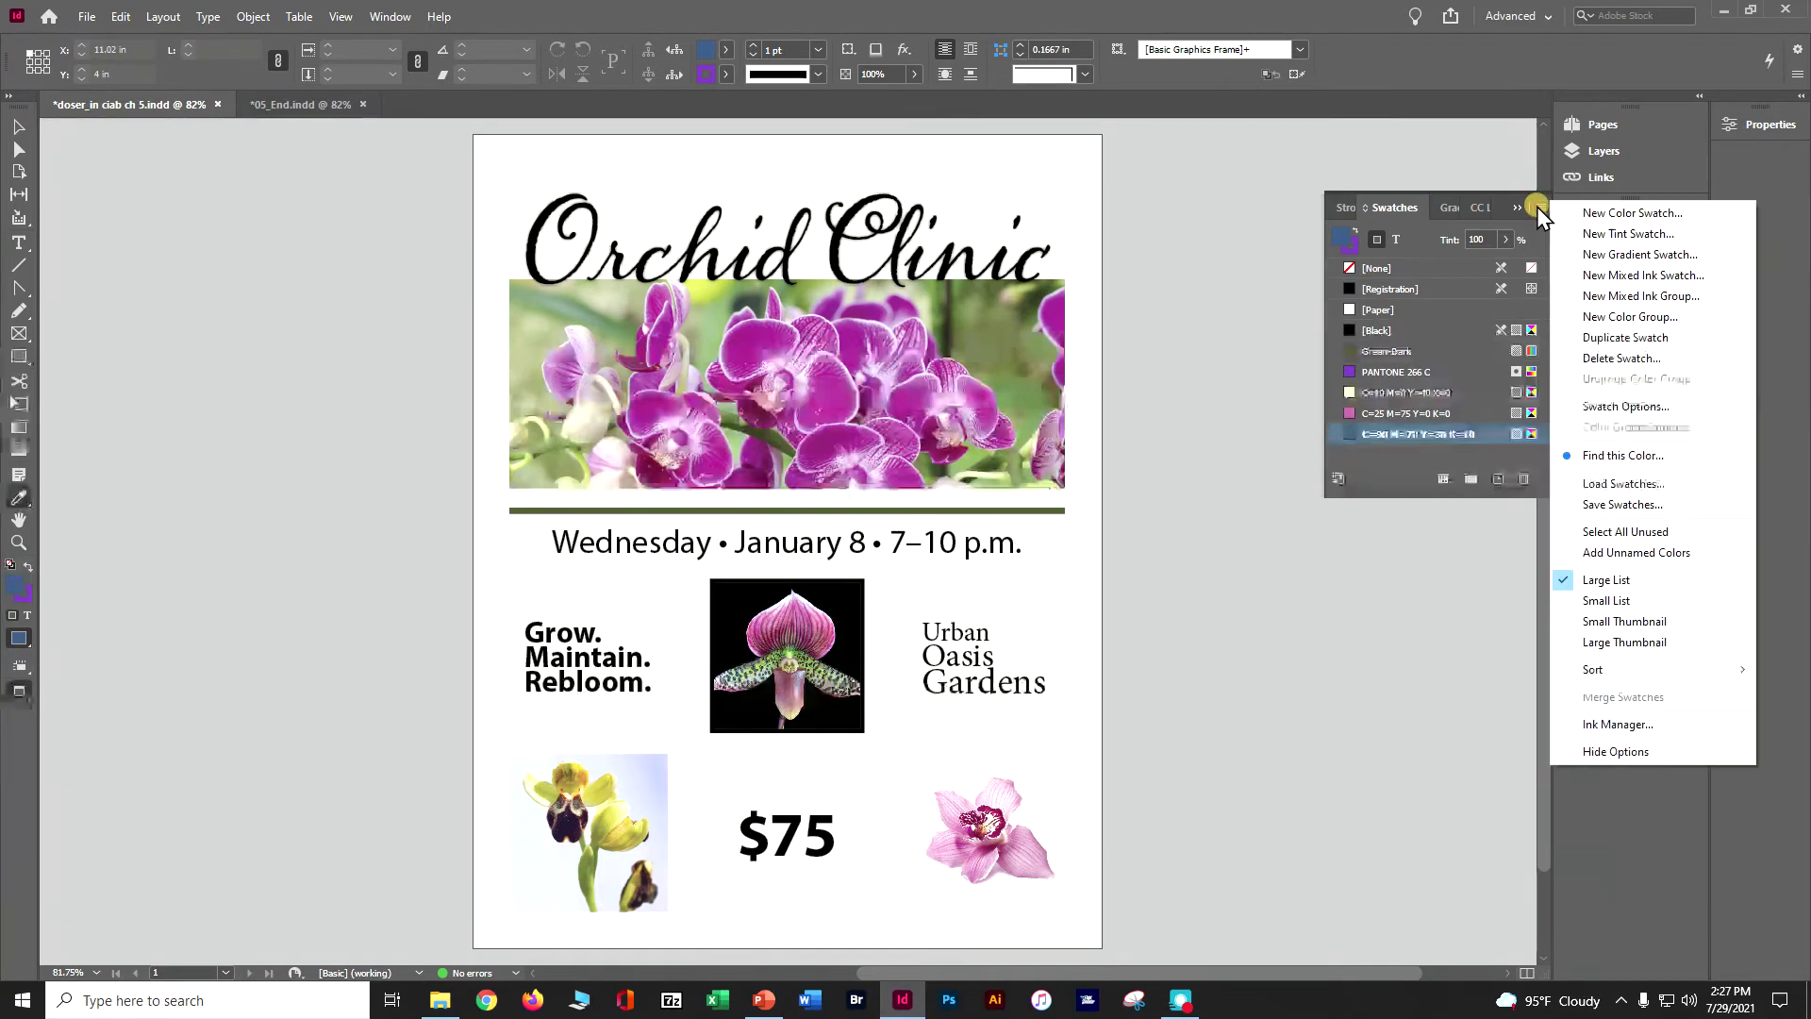
{"action": "left_click", "coordinate": [1556, 214]}
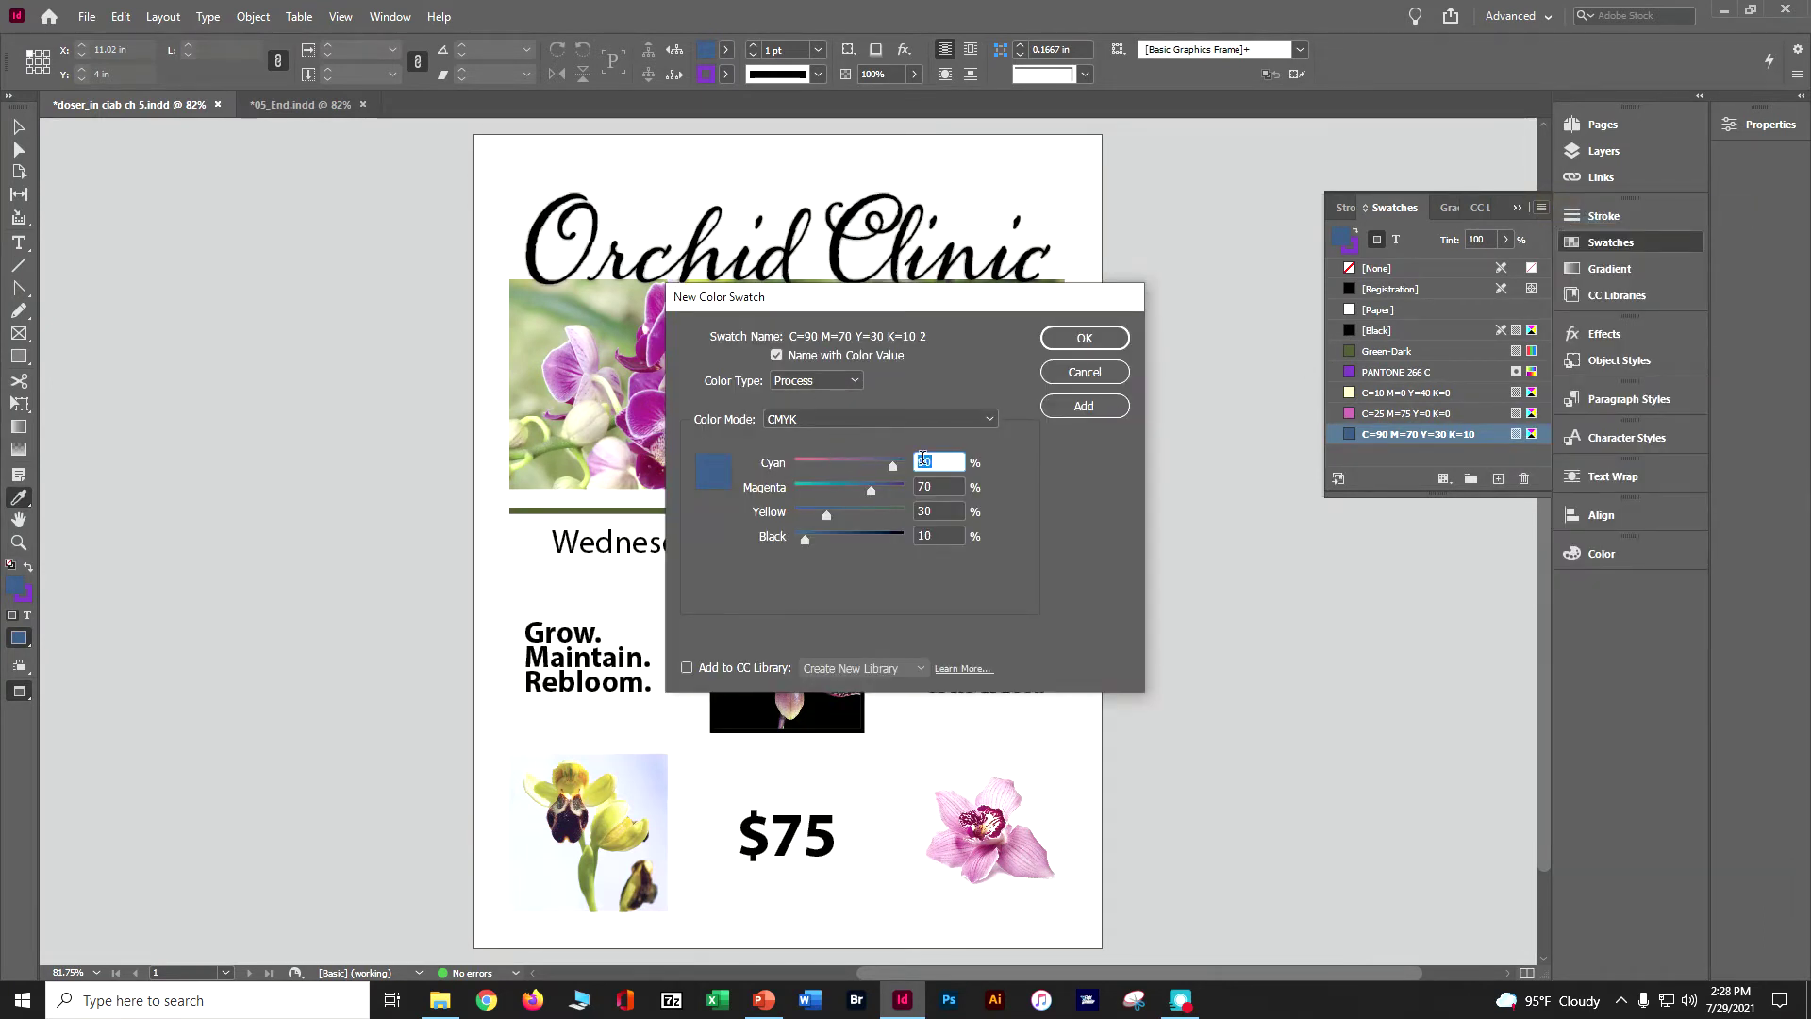
{"action": "type", "text": "85"}
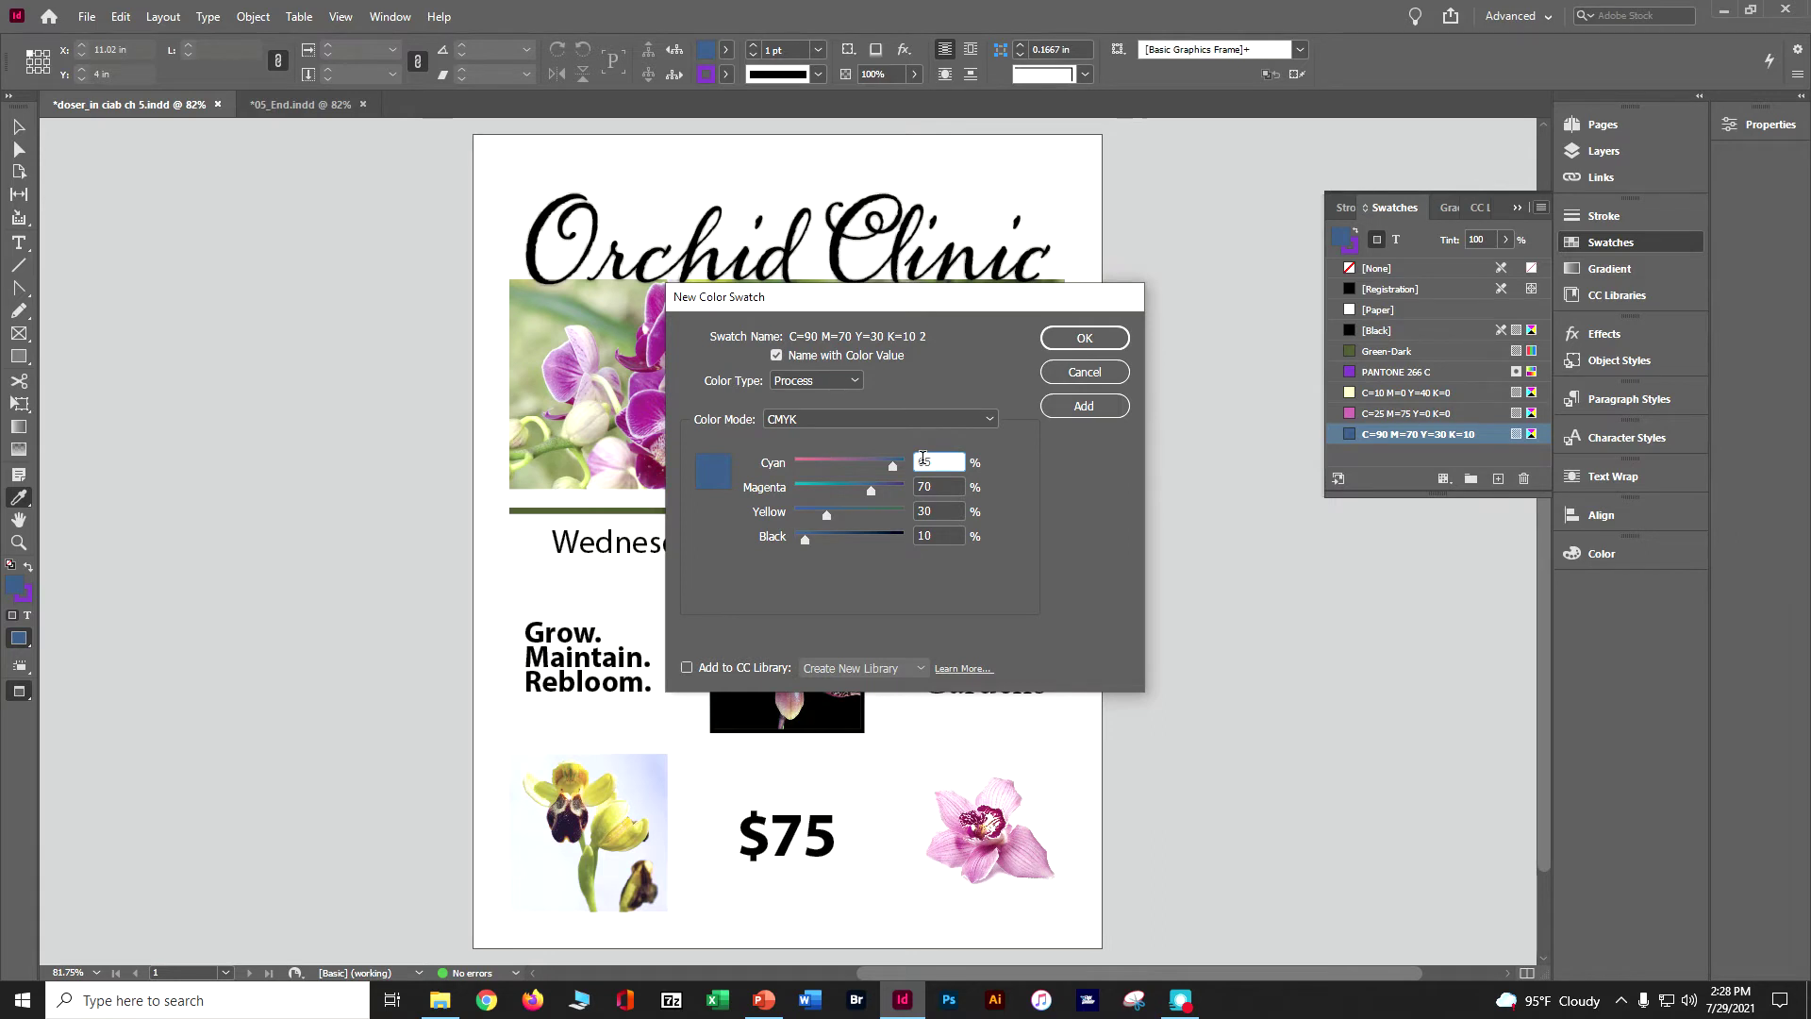
{"action": "key", "text": "Tab"}
{"action": "type", "text": "25"}
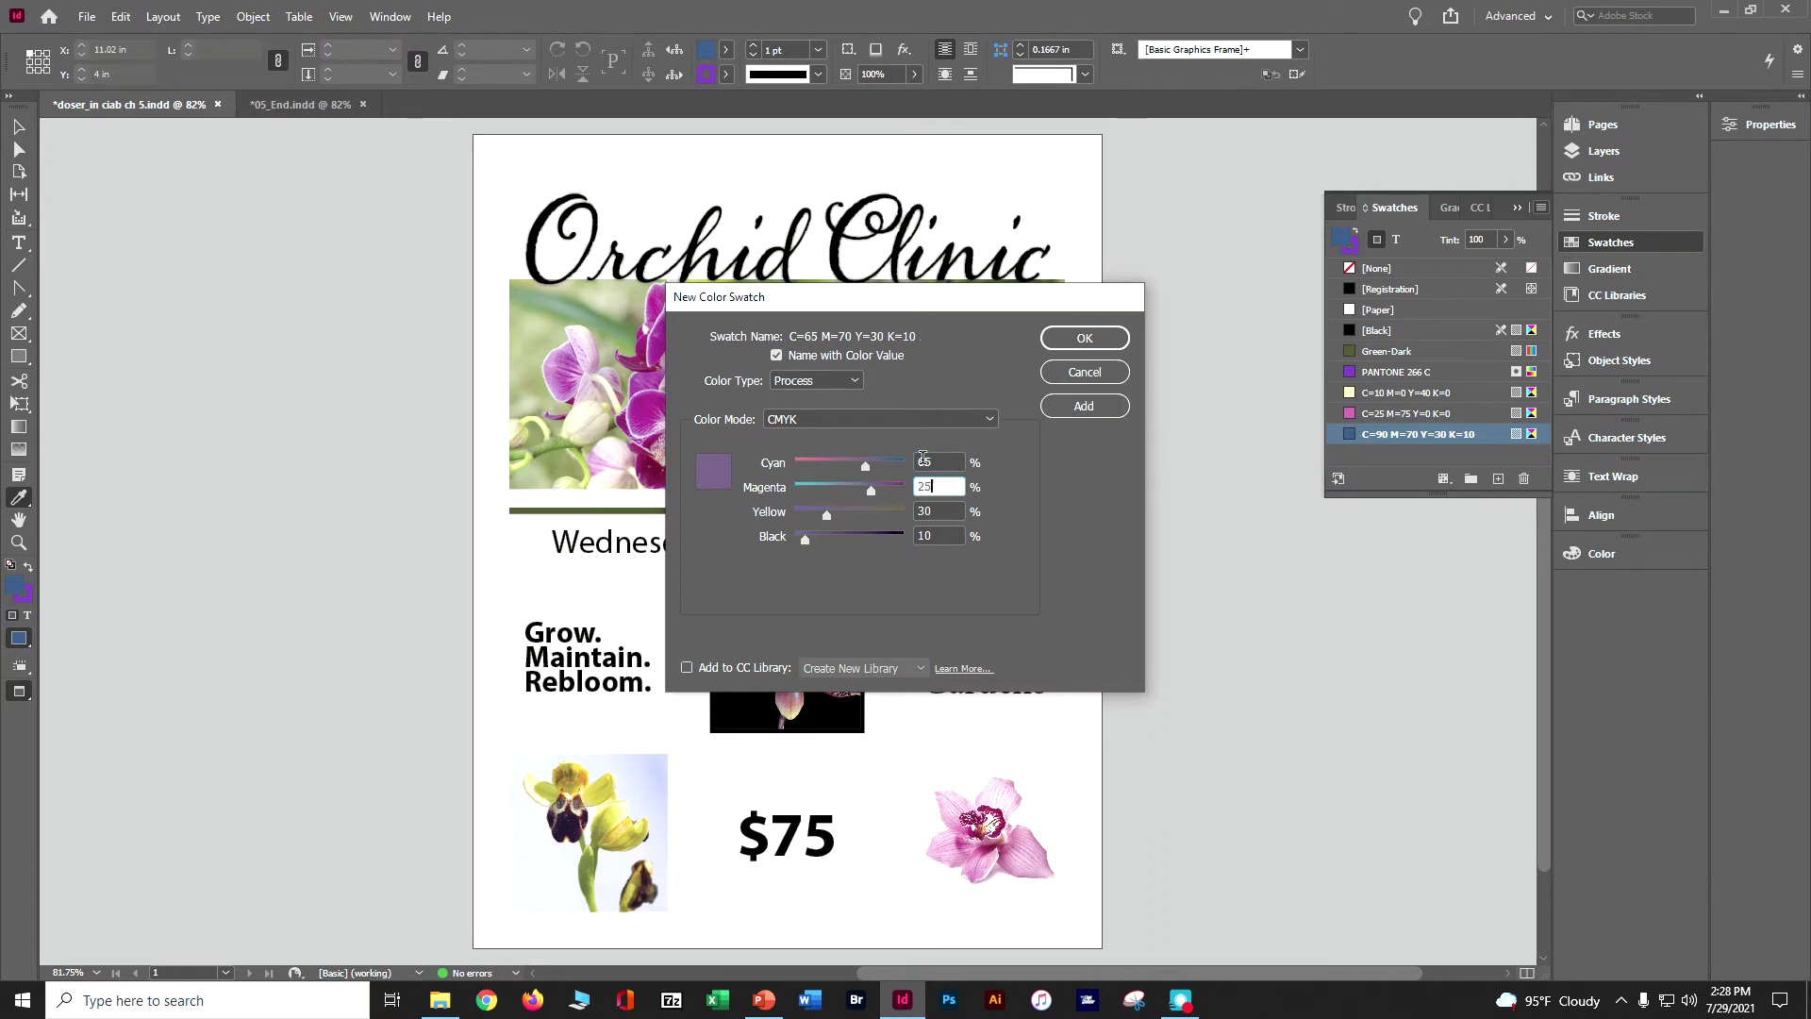
{"action": "key", "text": "Tab"}
{"action": "type", "text": "100"}
{"action": "key", "text": "Tab"}
{"action": "type", "text": "0"}
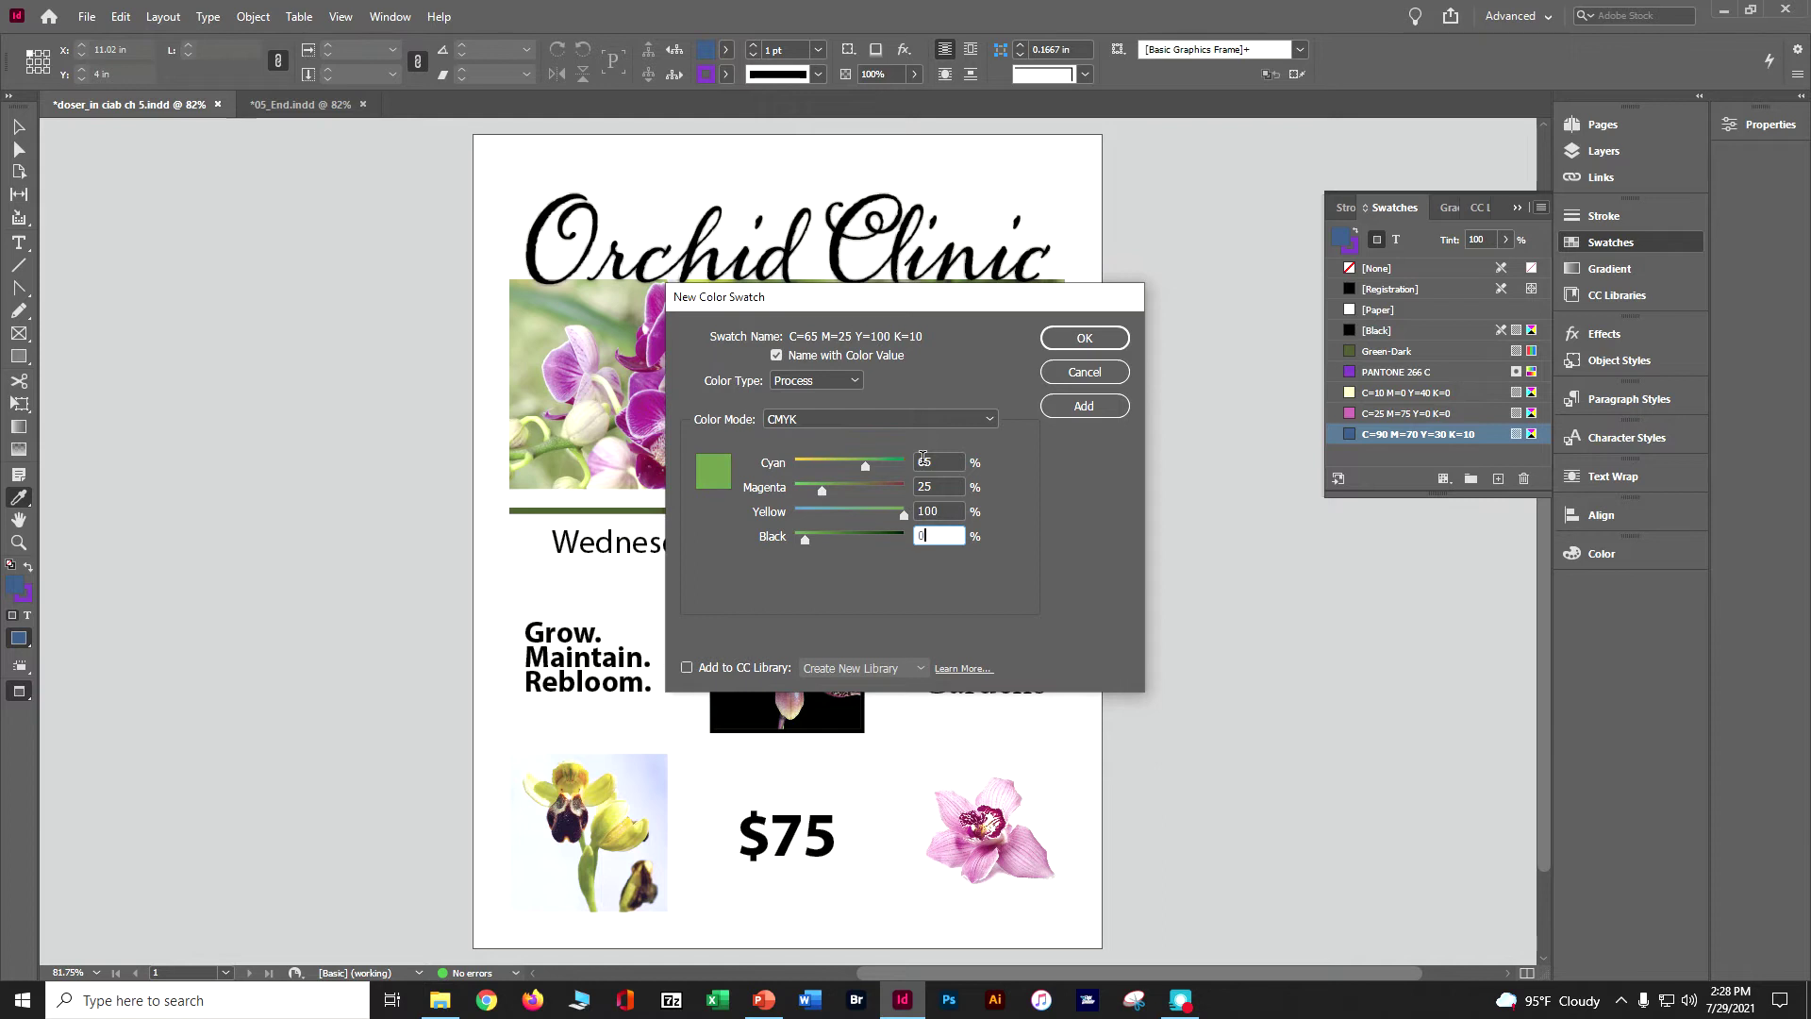
{"action": "left_click", "coordinate": [1075, 344]}
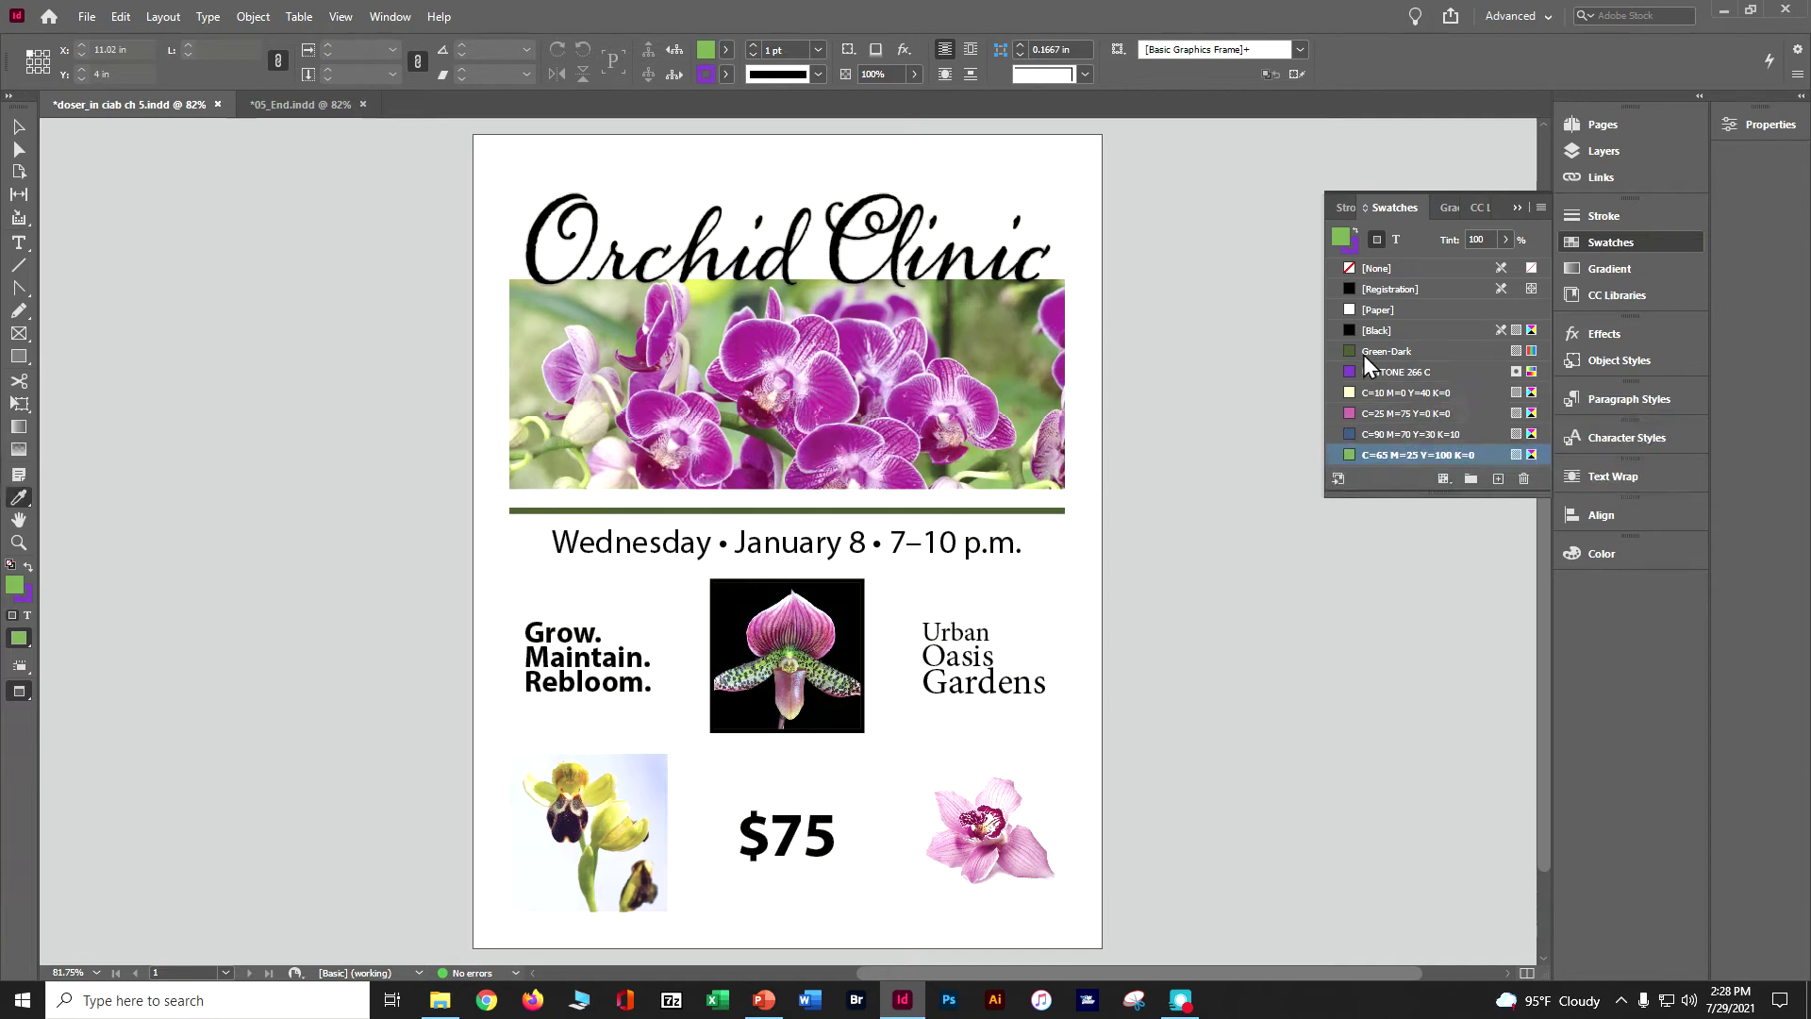
Activate the Selection tool, extend the swatch list further, and switch the flyer to Normal screen mode.
{"action": "left_click", "coordinate": [18, 126]}
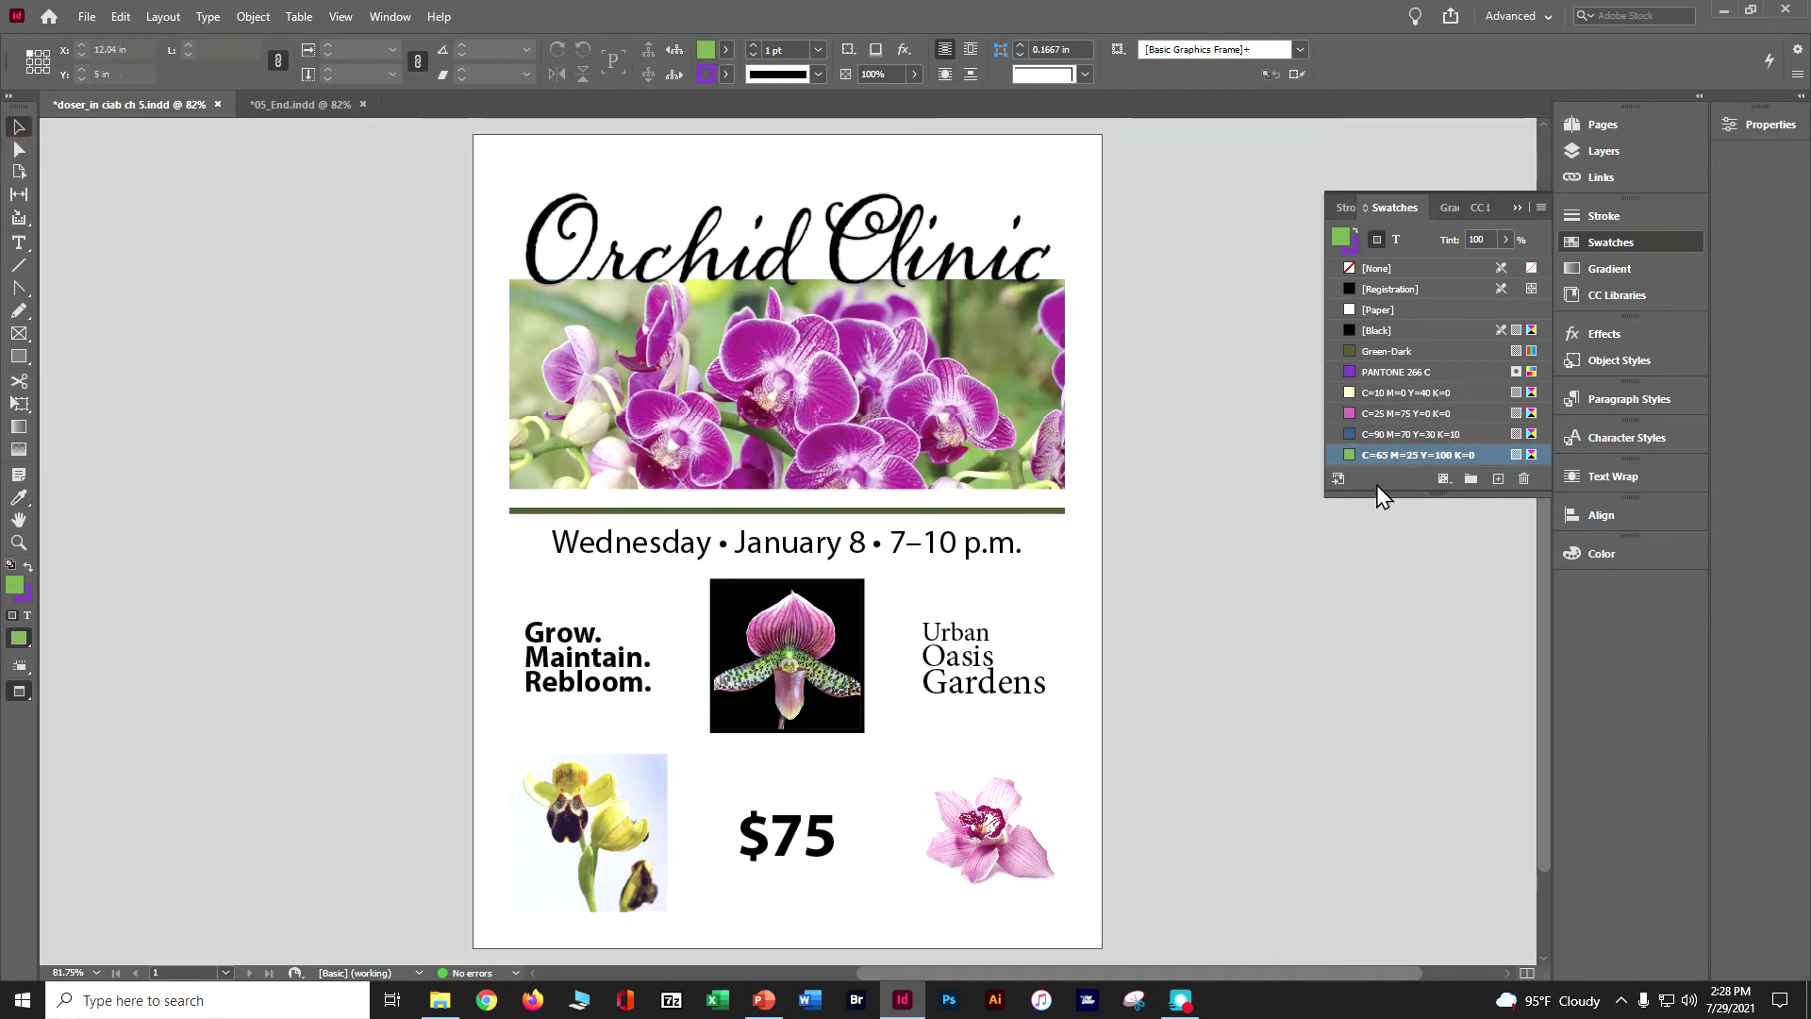
{"action": "left_click_drag", "start_coordinate": [1377, 493], "coordinate": [1374, 627]}
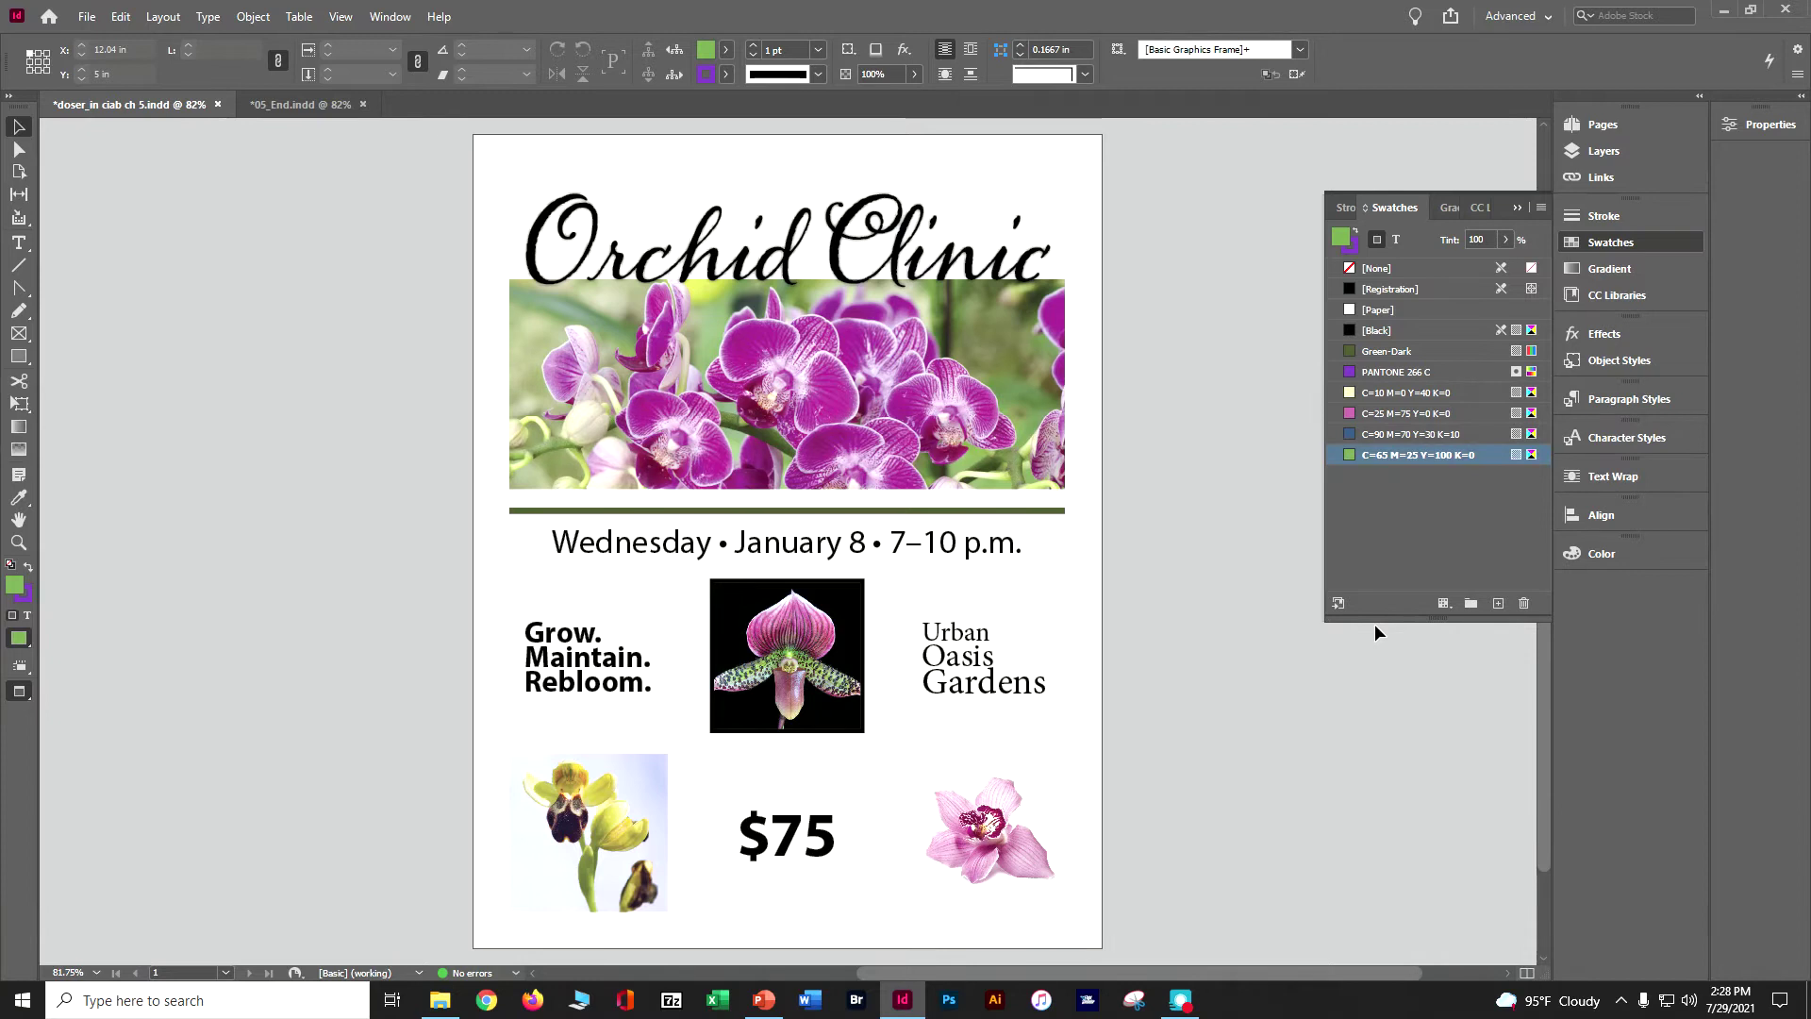
{"action": "left_click", "coordinate": [732, 950]}
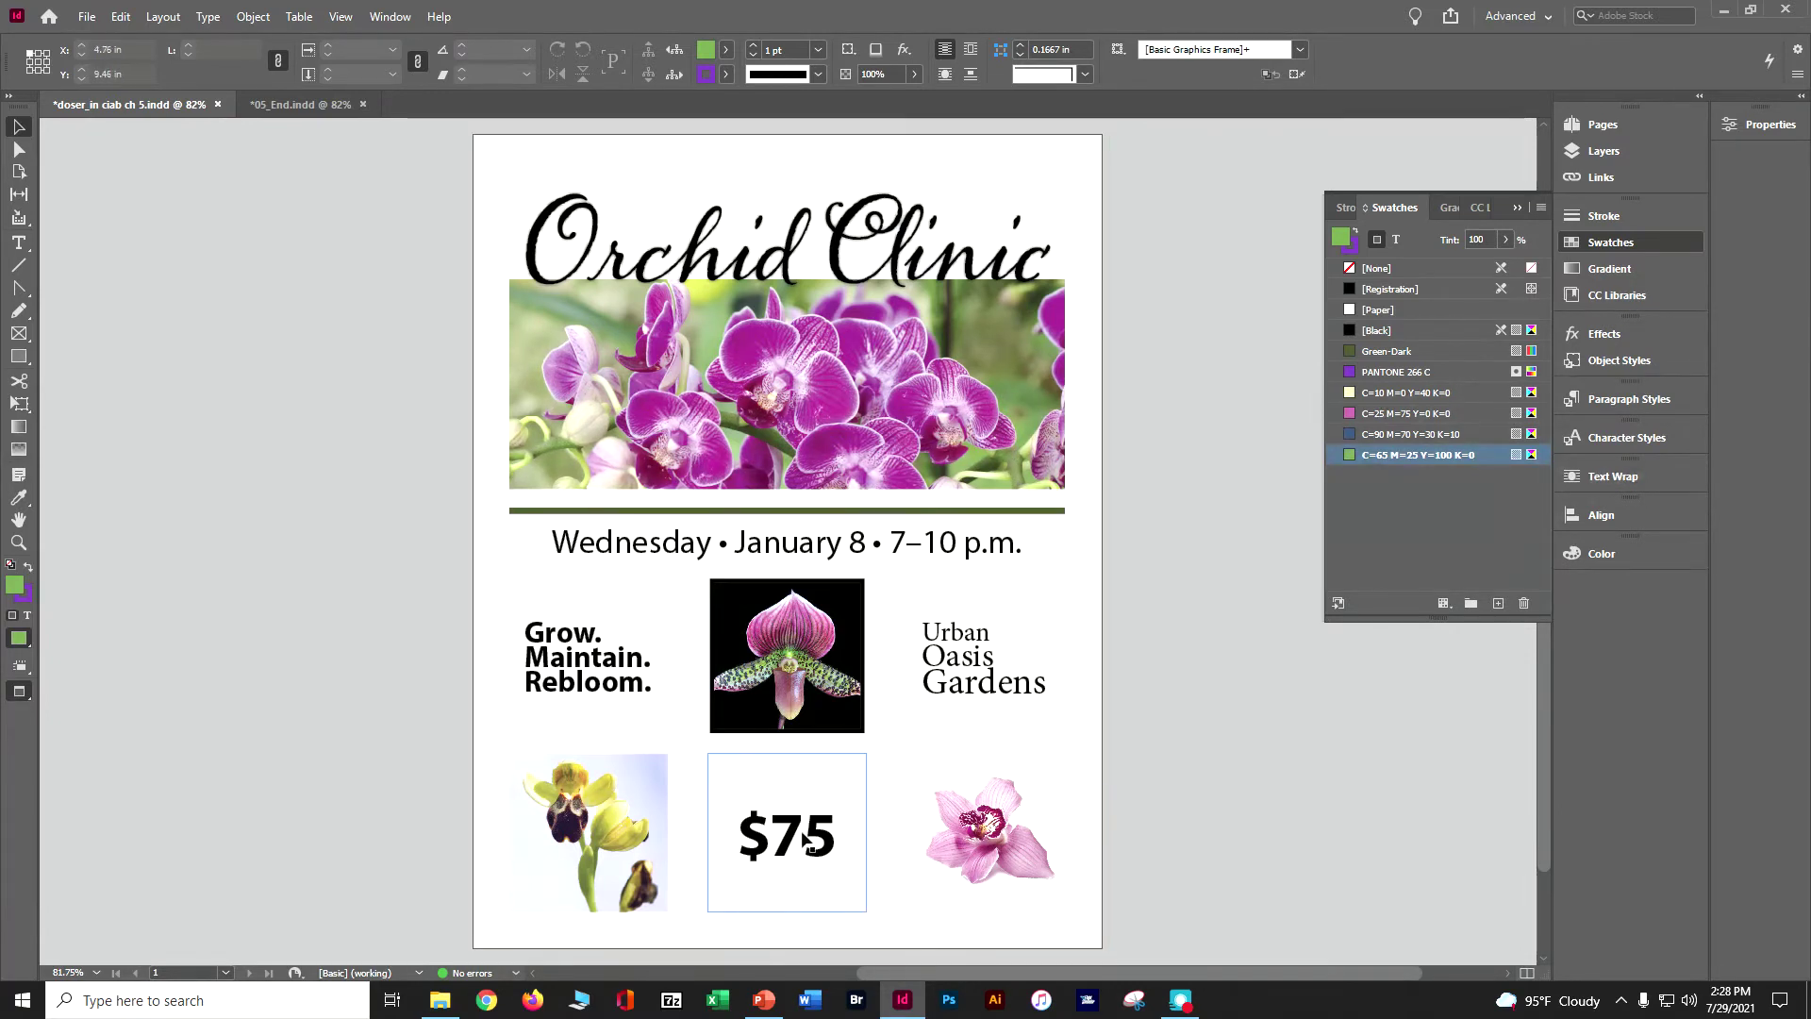
{"action": "left_click", "coordinate": [659, 551]}
{"action": "left_click", "coordinate": [336, 554]}
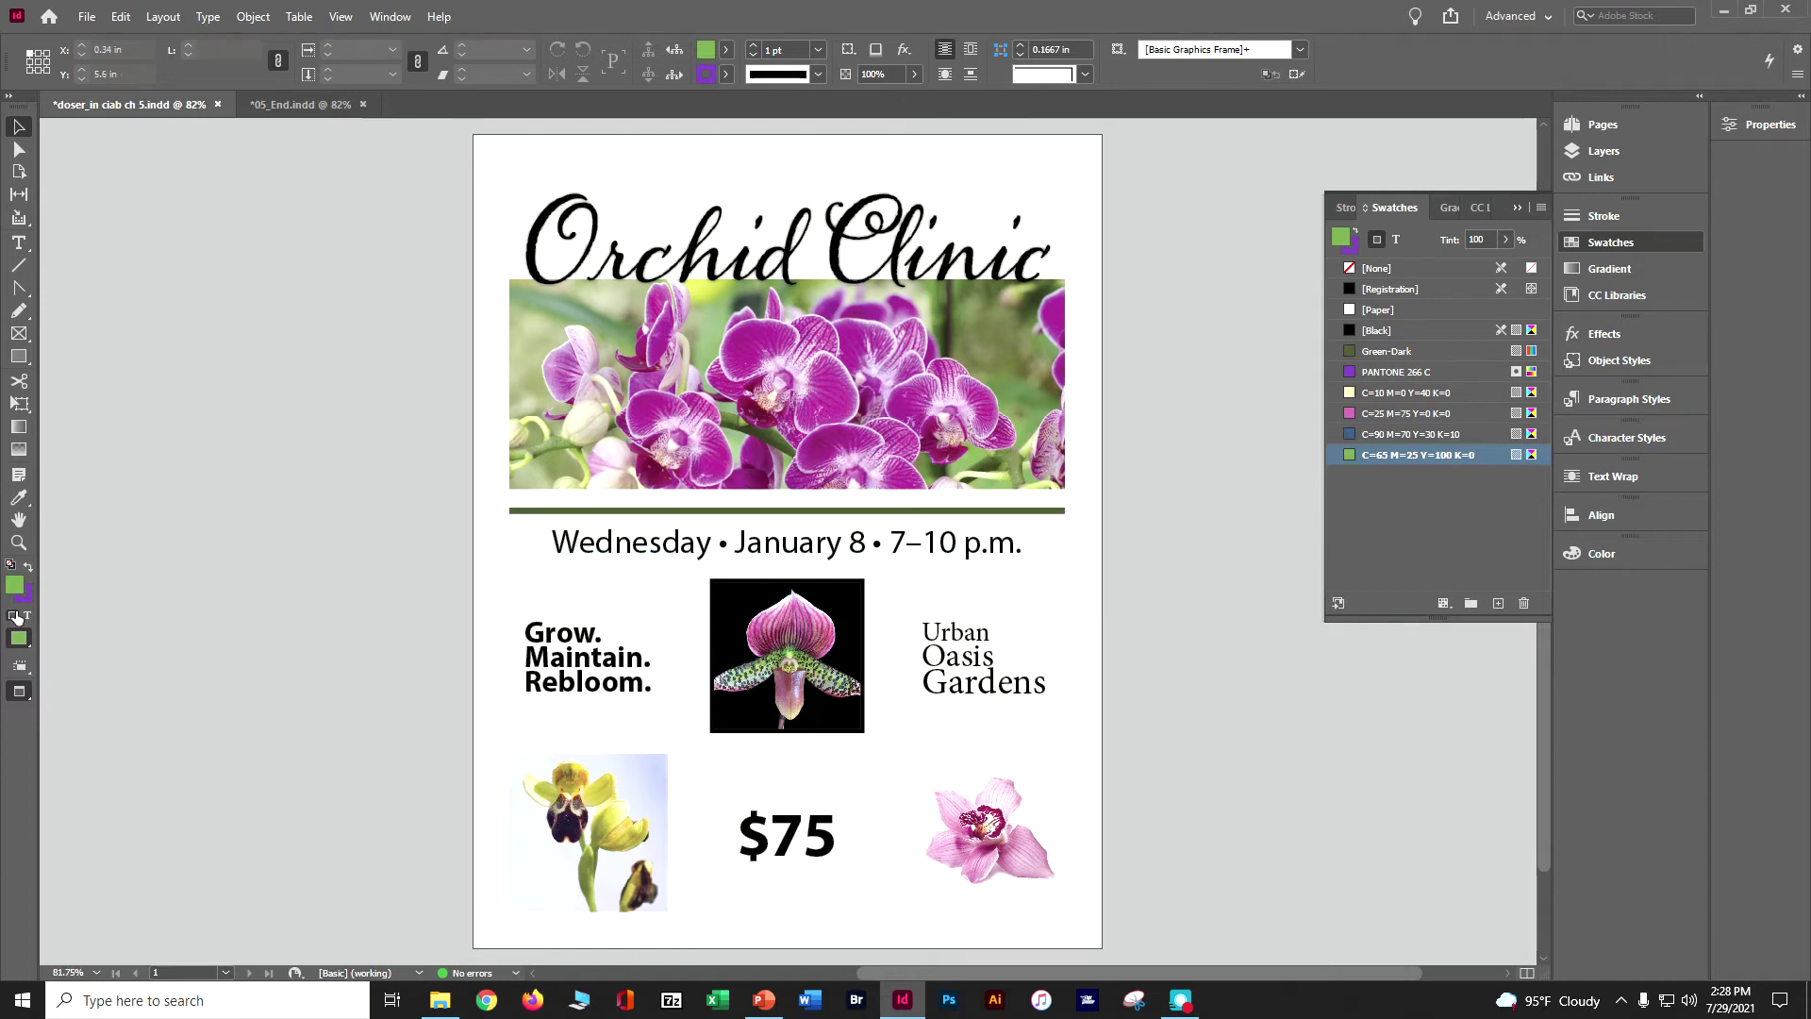
{"action": "left_click", "coordinate": [17, 694]}
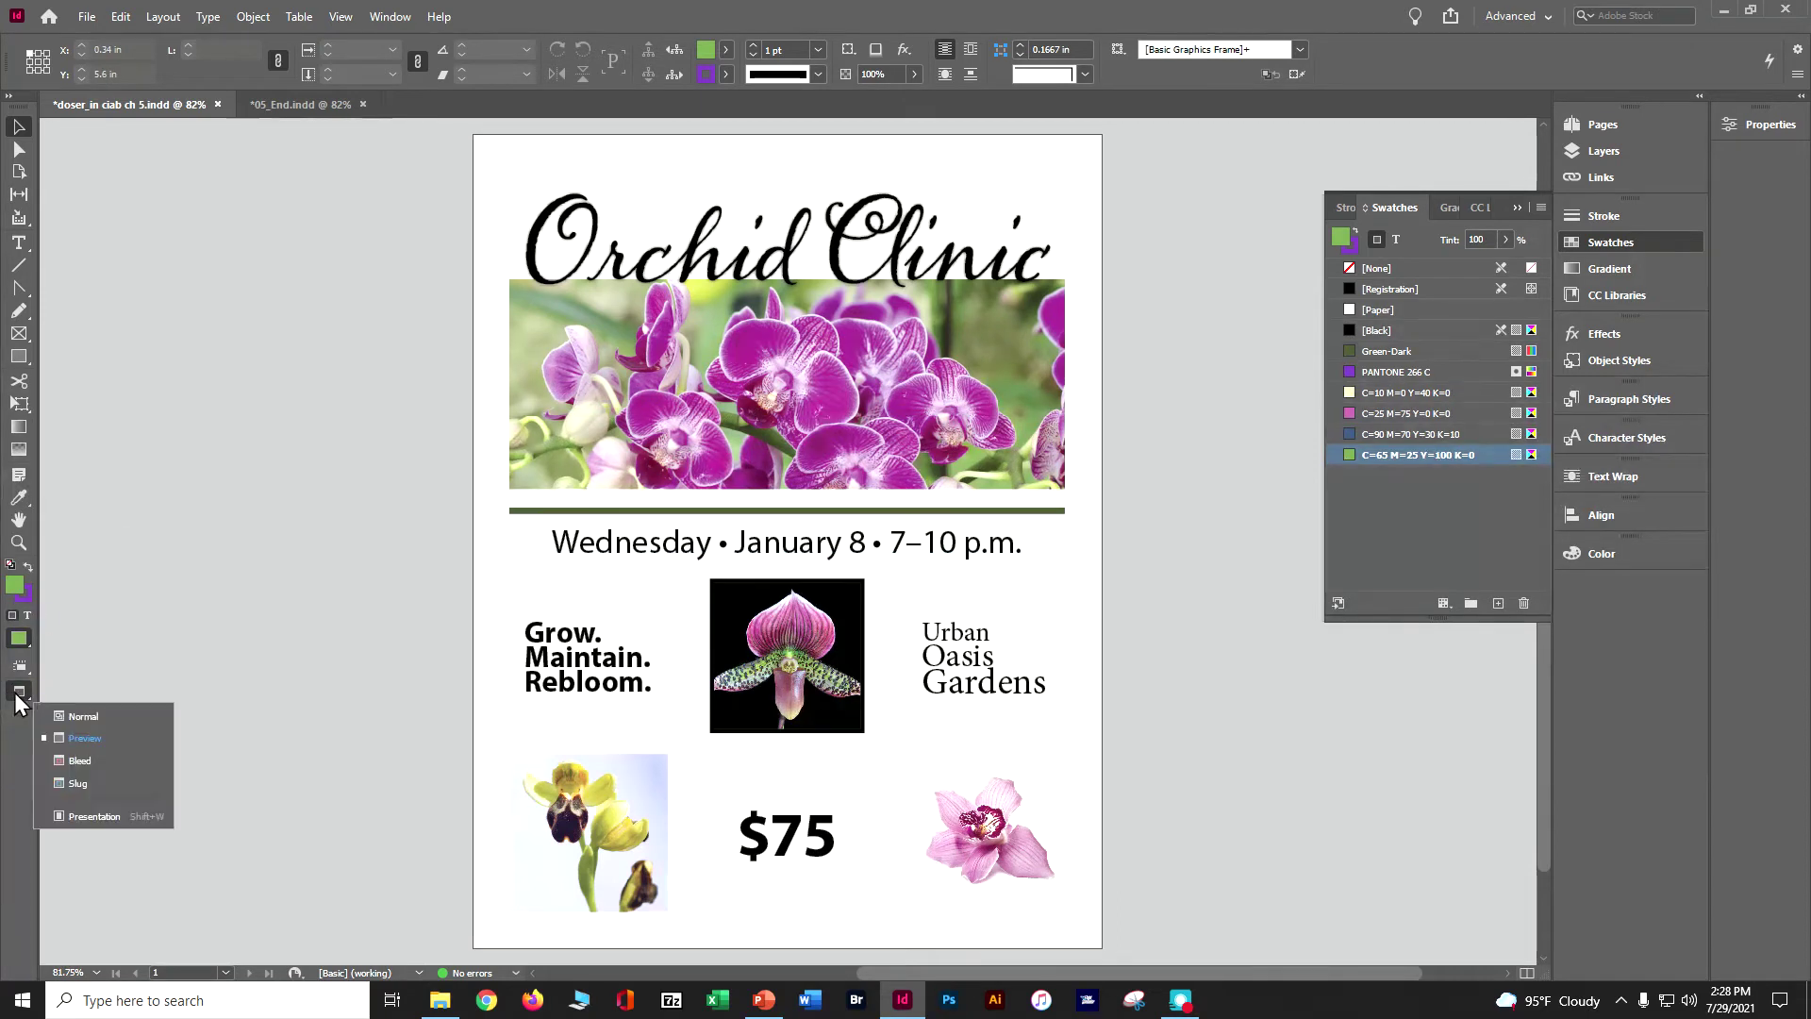
{"action": "left_click", "coordinate": [77, 715]}
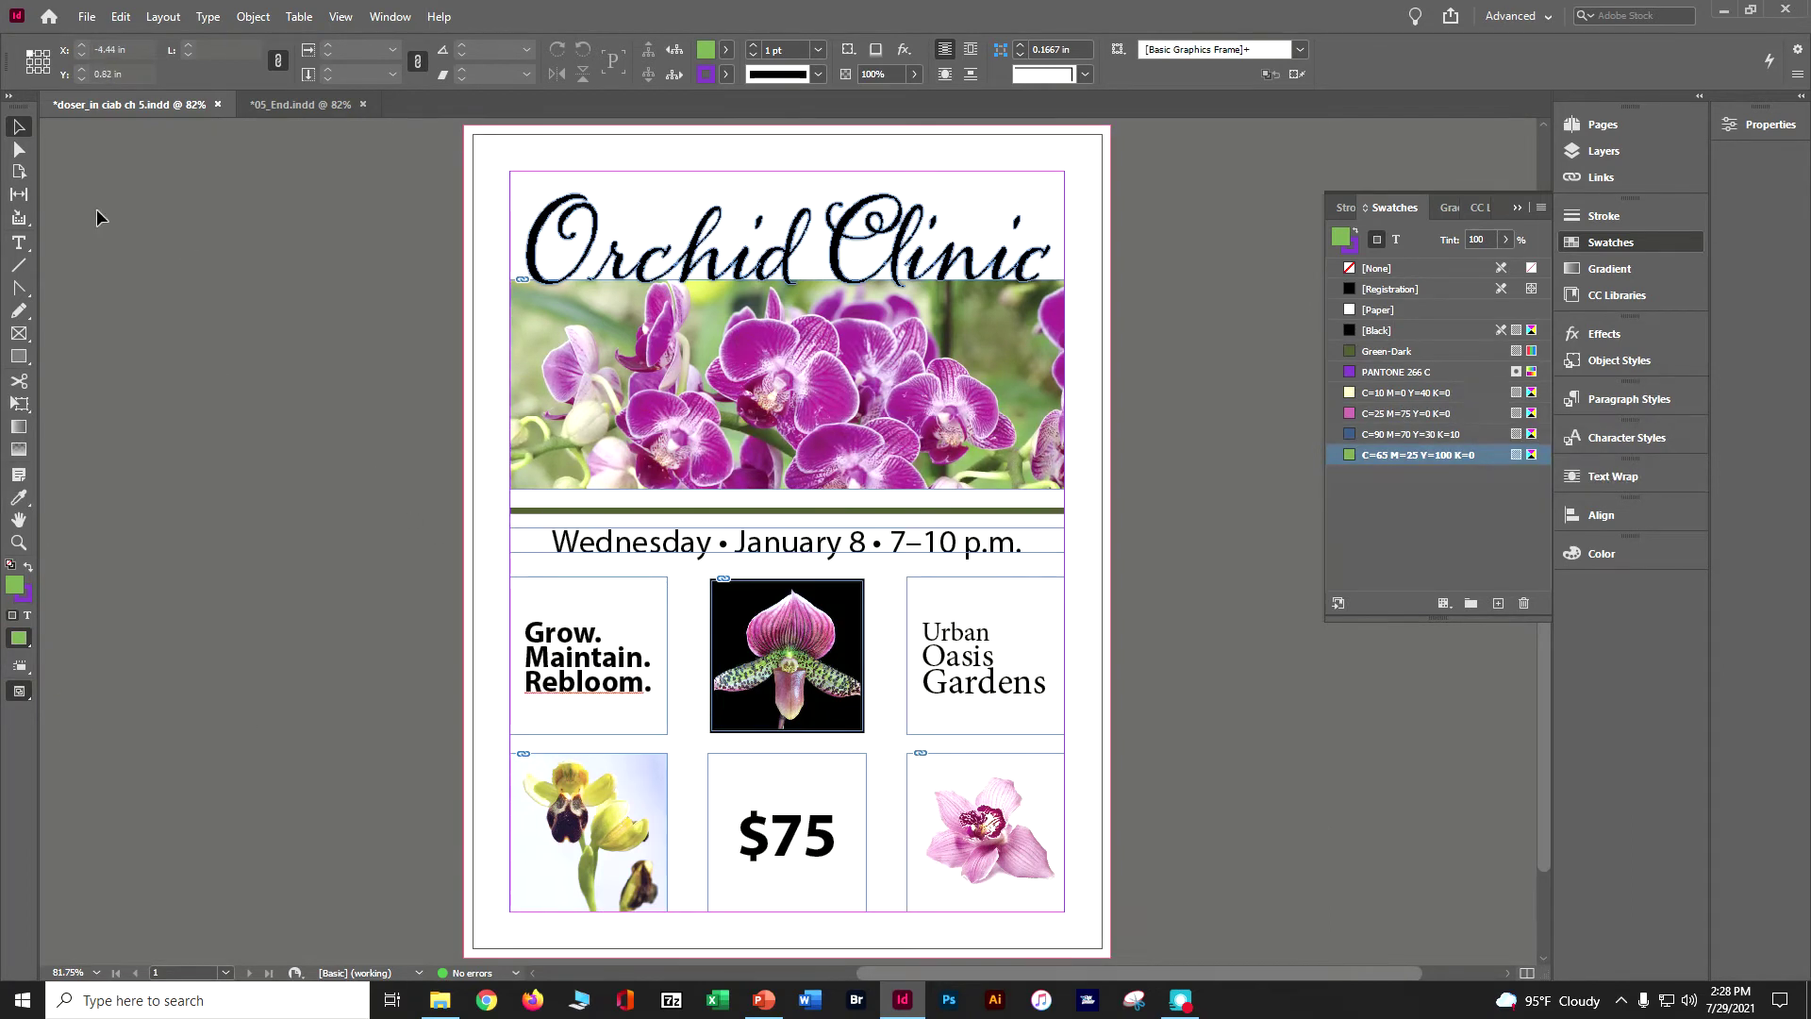
Fill the flyer's full-page background frame with the C=65 M=25 Y=100 K=0 swatch at a 50% tint.
{"action": "left_click", "coordinate": [875, 146]}
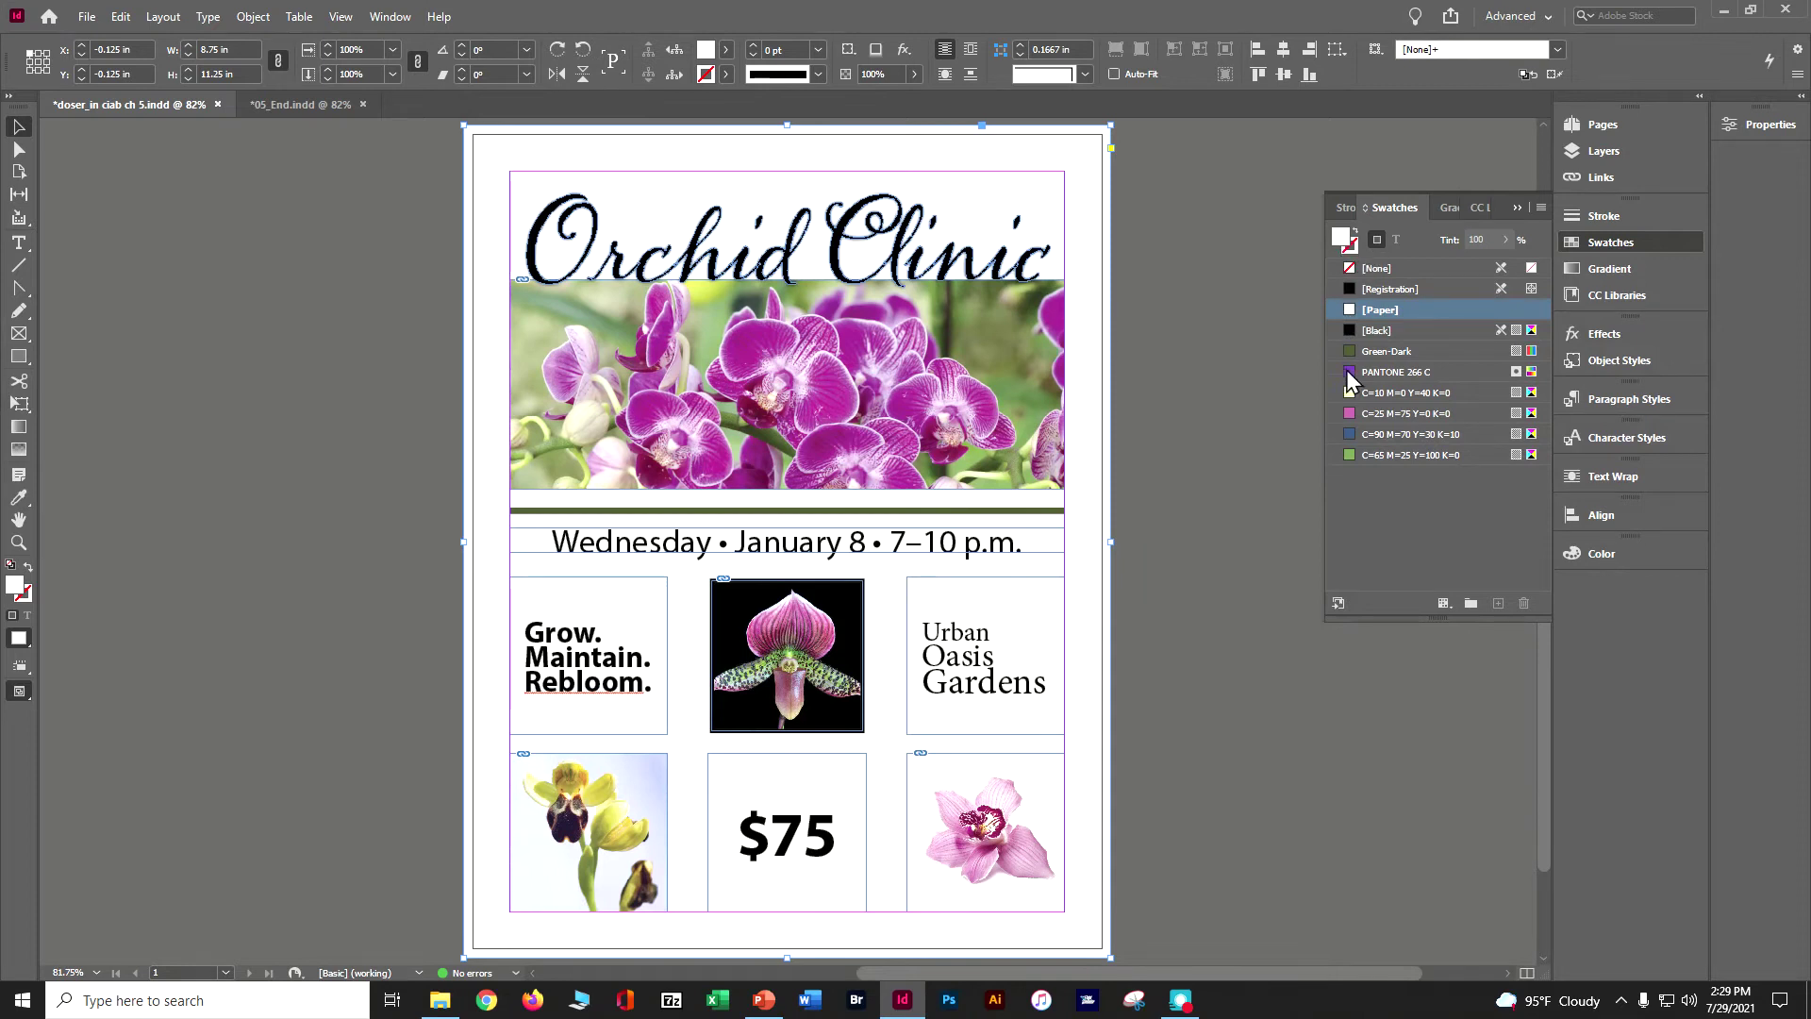
{"action": "left_click", "coordinate": [1375, 455]}
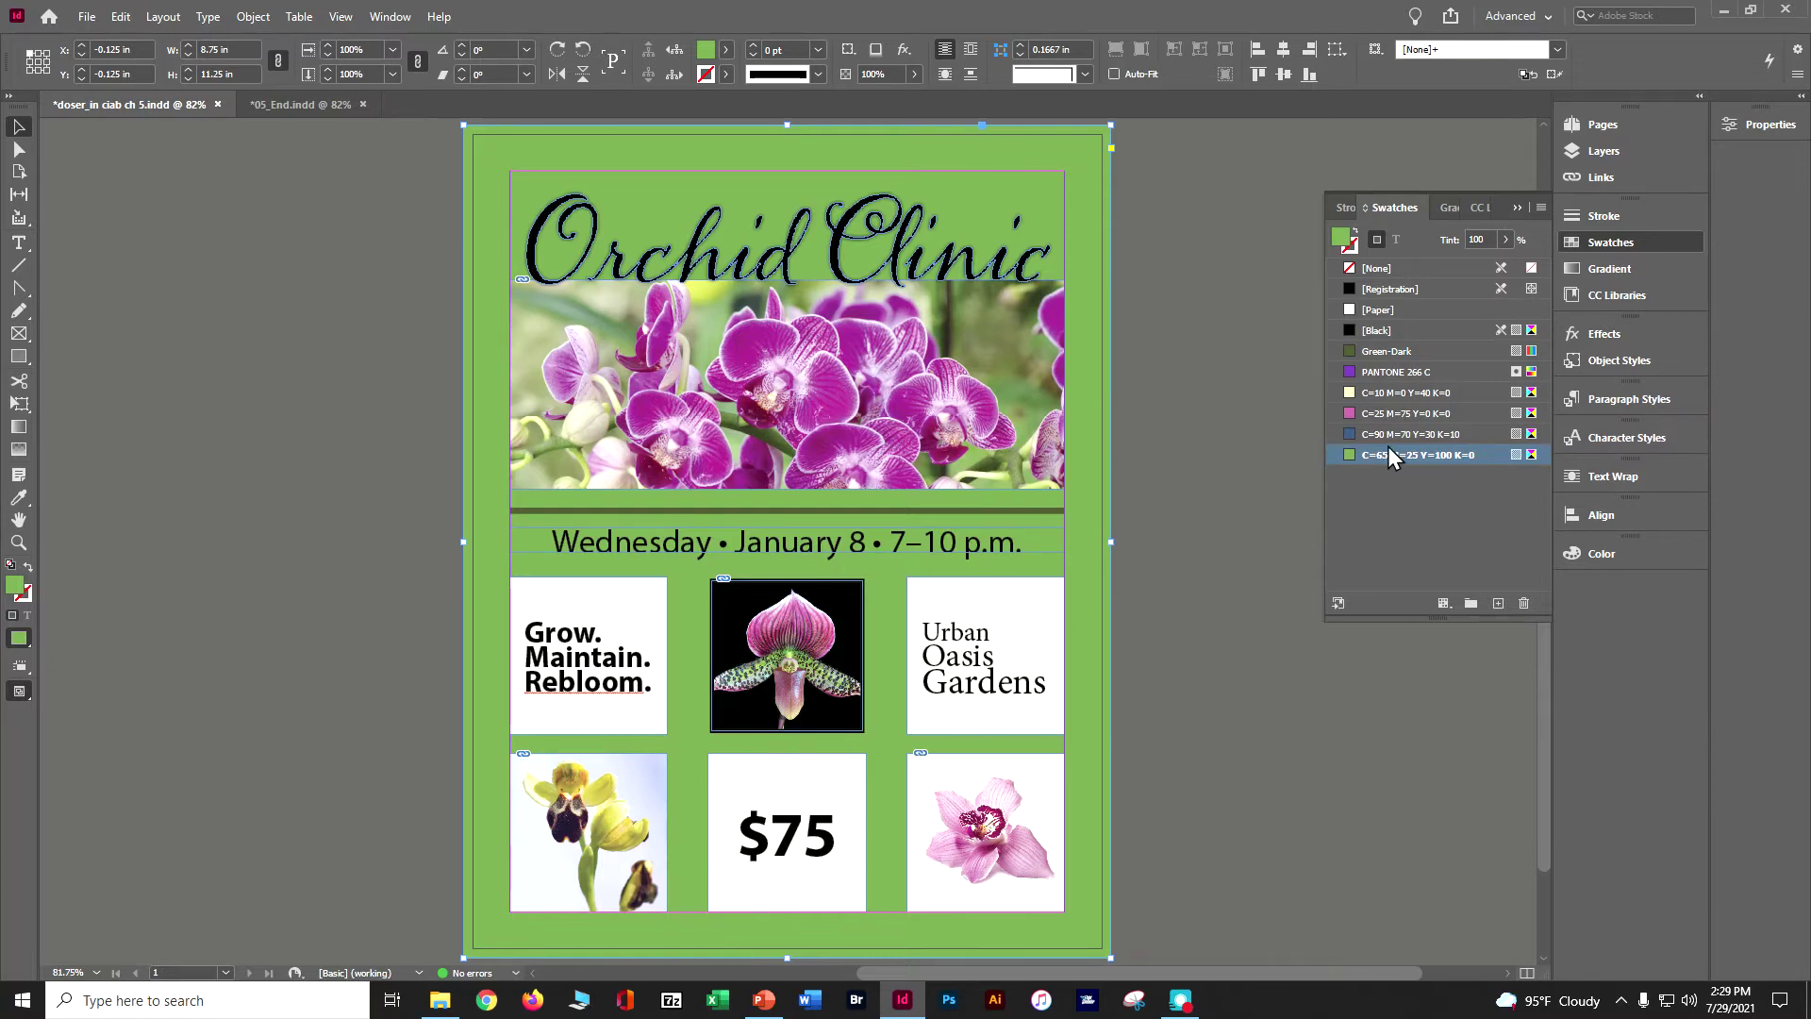
{"action": "left_click", "coordinate": [1507, 239]}
{"action": "left_click", "coordinate": [1458, 260]}
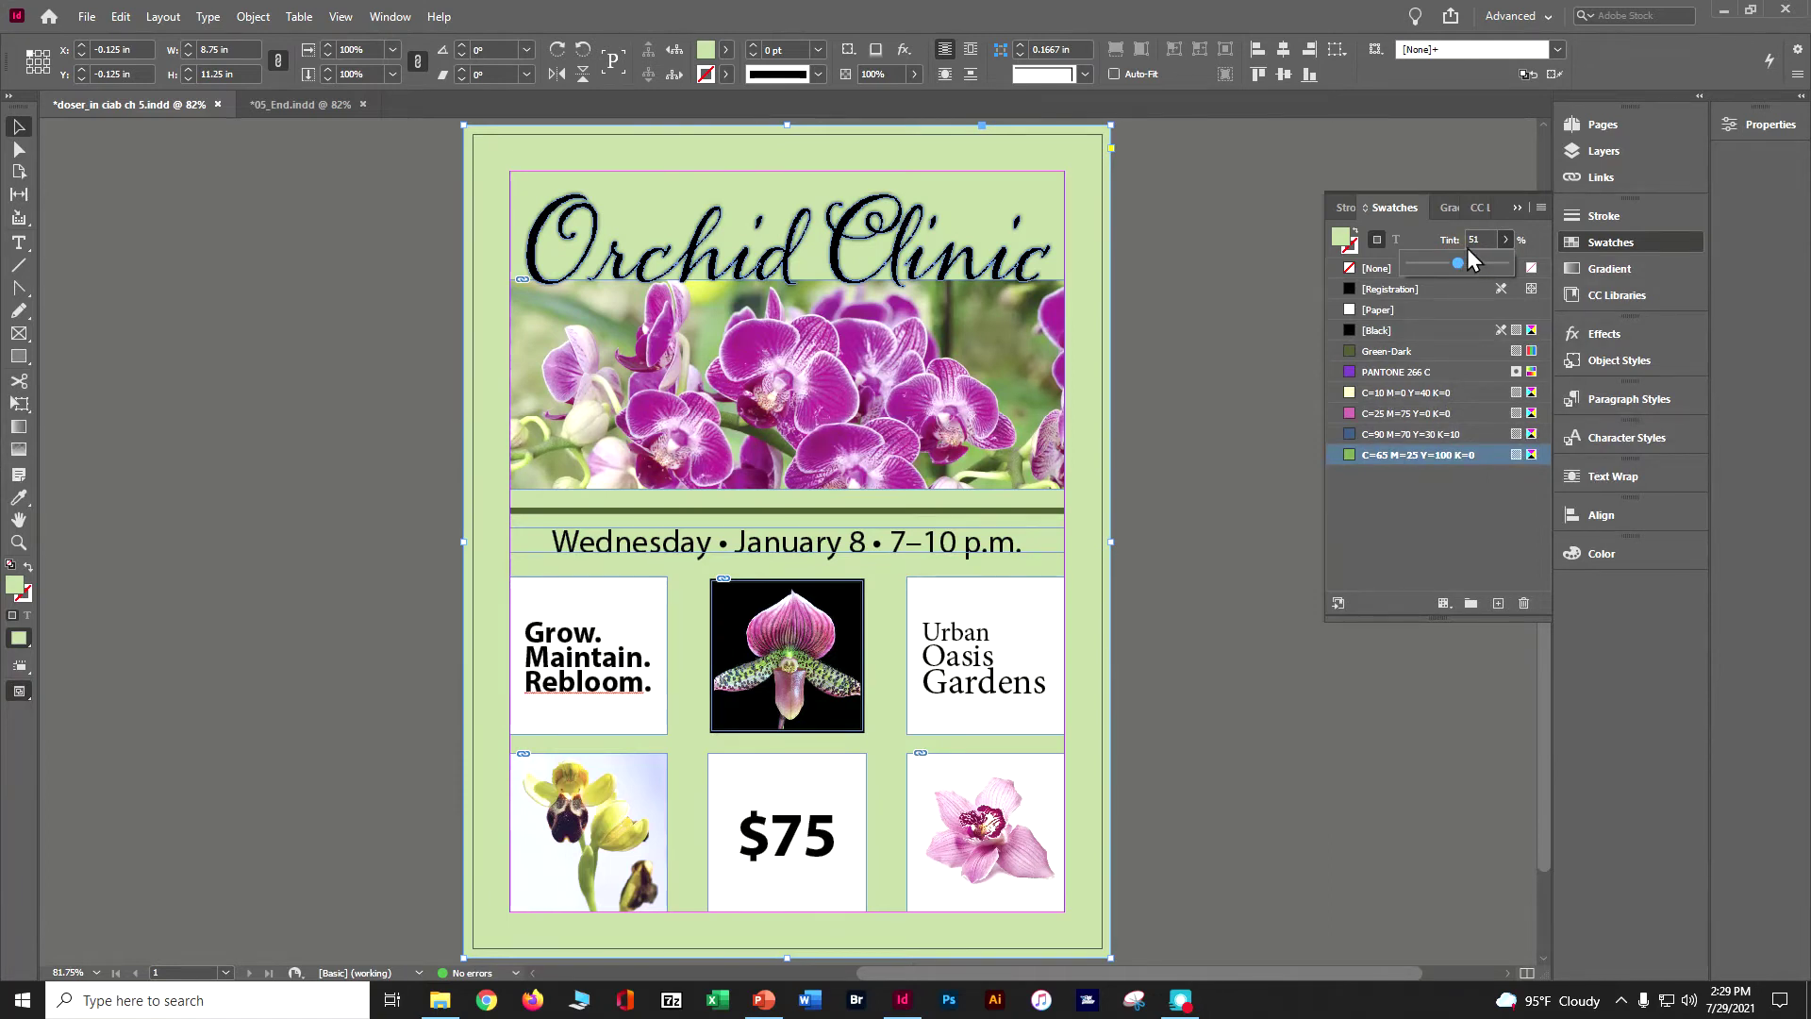
{"action": "left_click", "coordinate": [1479, 236]}
{"action": "type", "text": "5"}
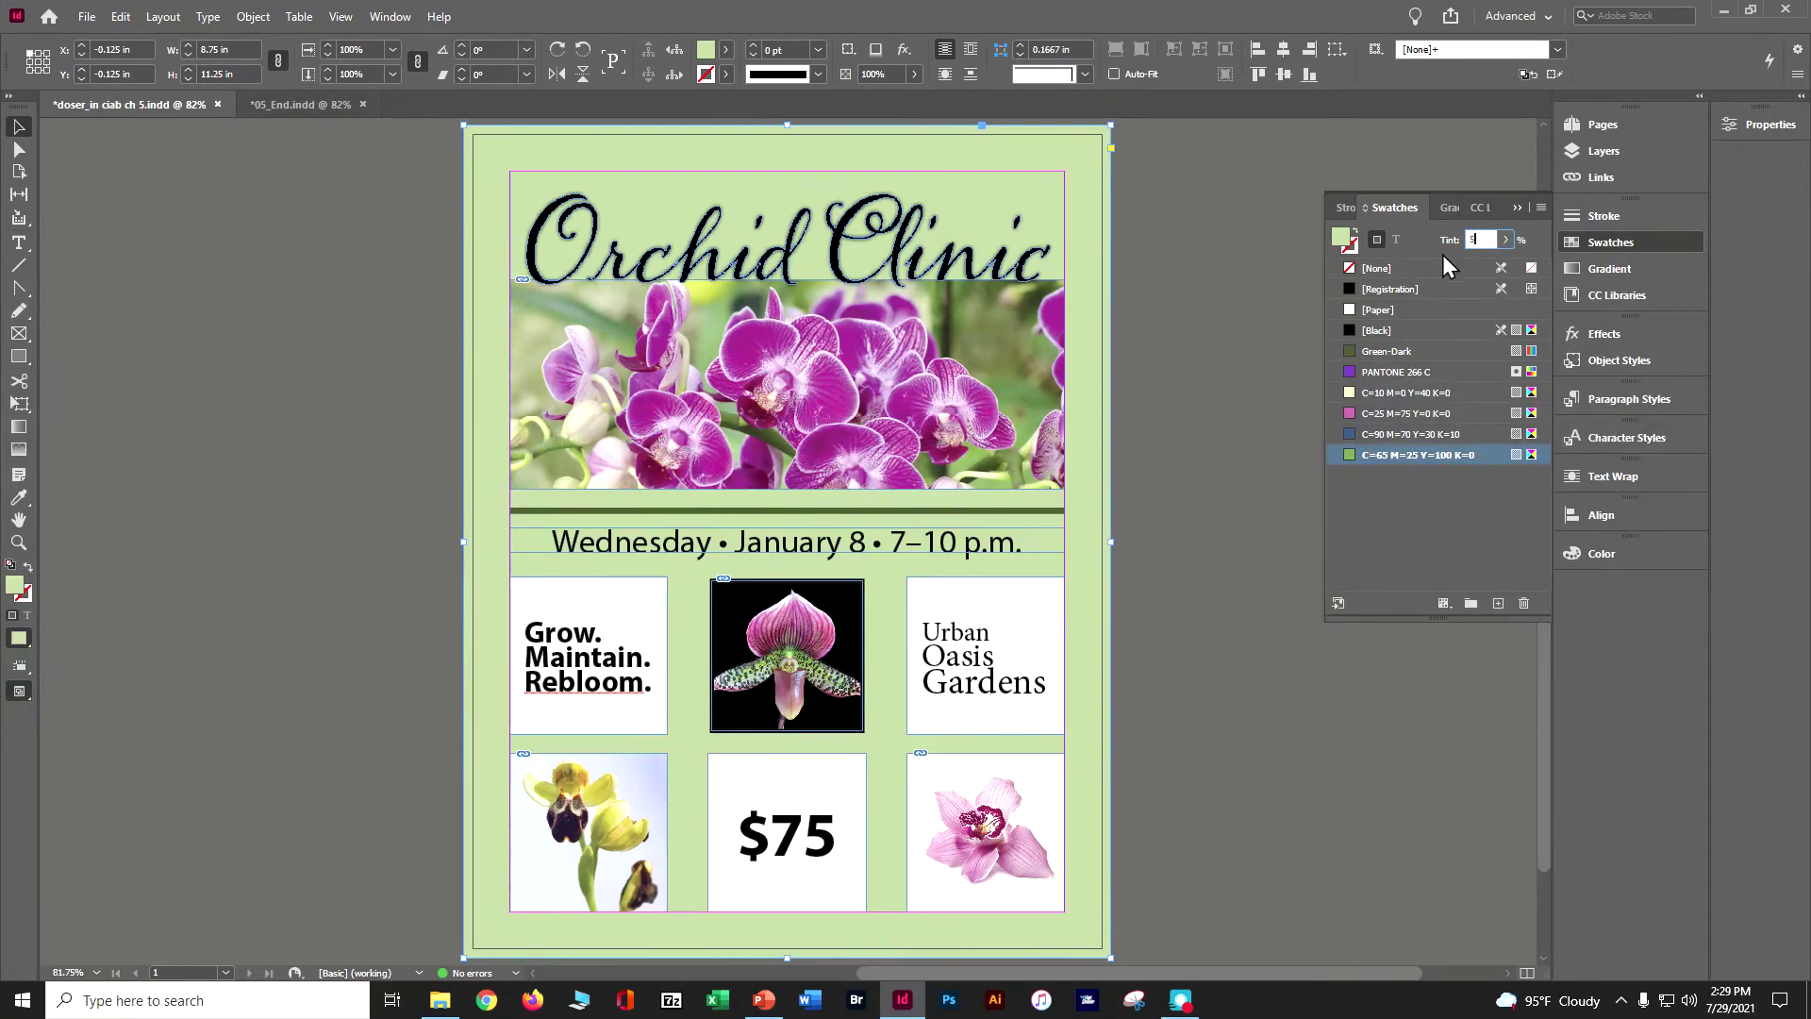
{"action": "type", "text": "0"}
{"action": "left_click", "coordinate": [387, 208]}
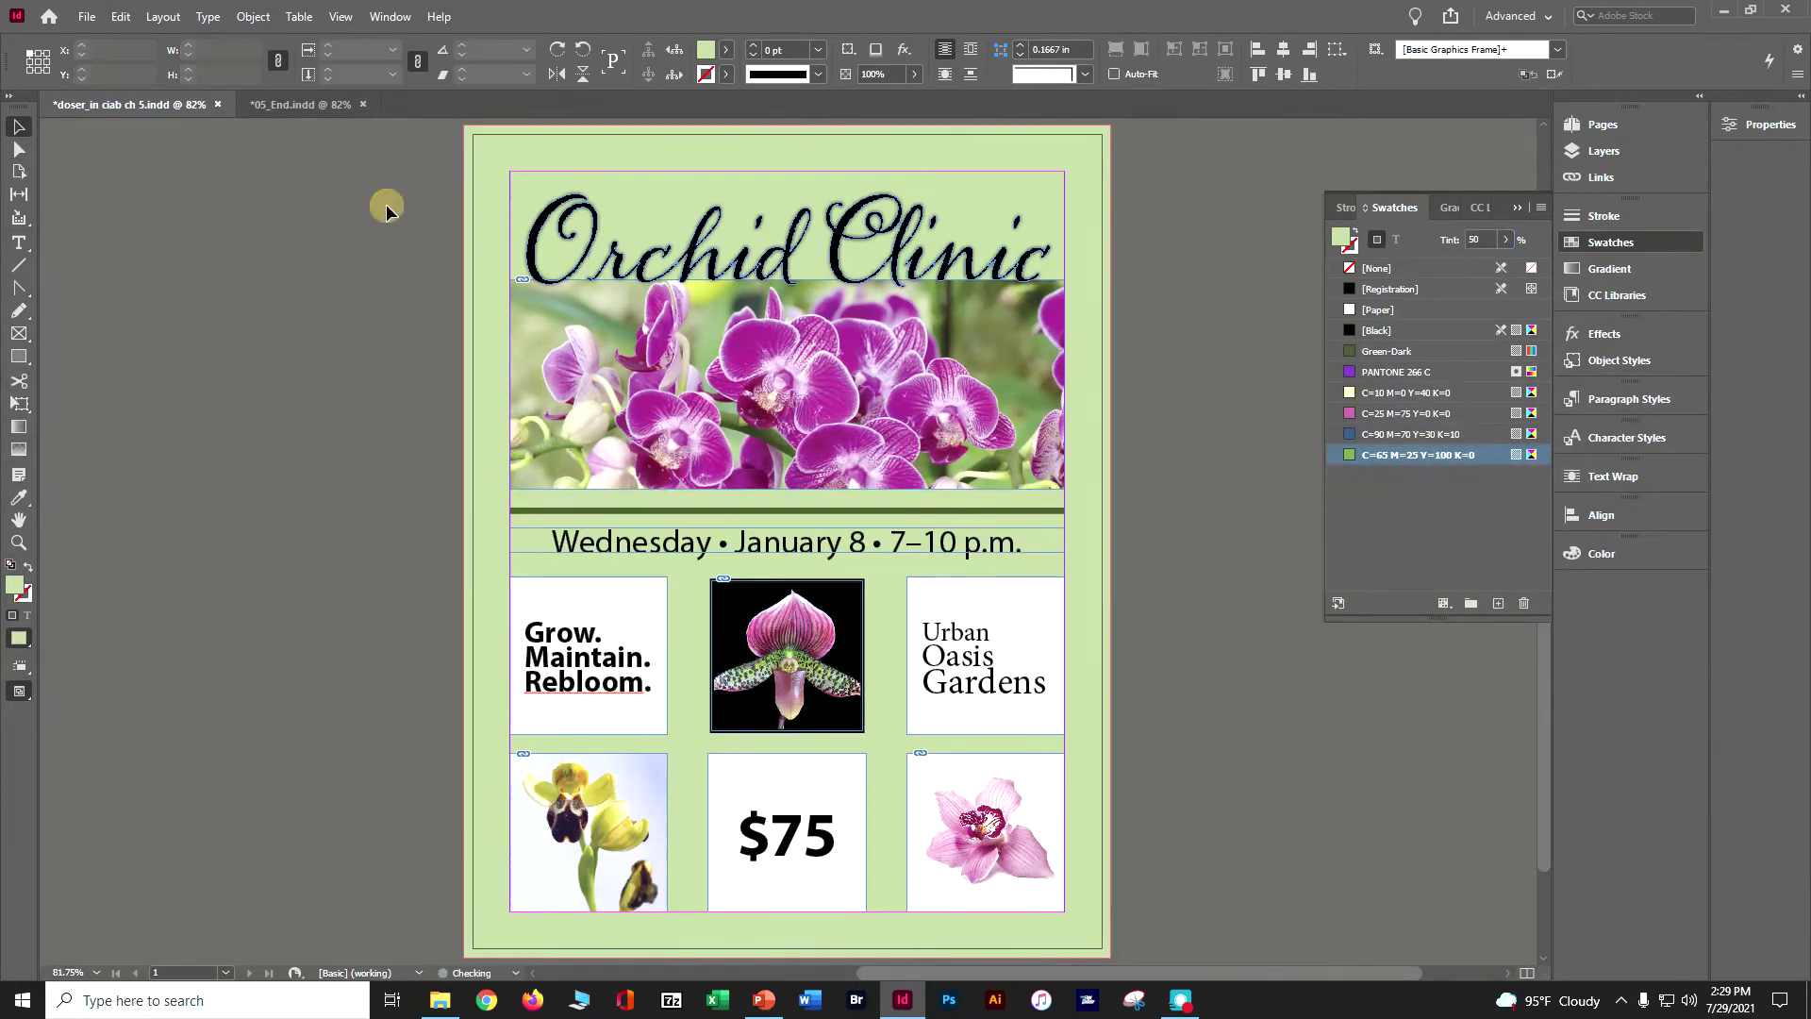
Fill the Urban Oasis Gardens text frame with the C=10 M=0 Y=40 K=0 swatch and deselect it.
{"action": "left_click", "coordinate": [494, 252]}
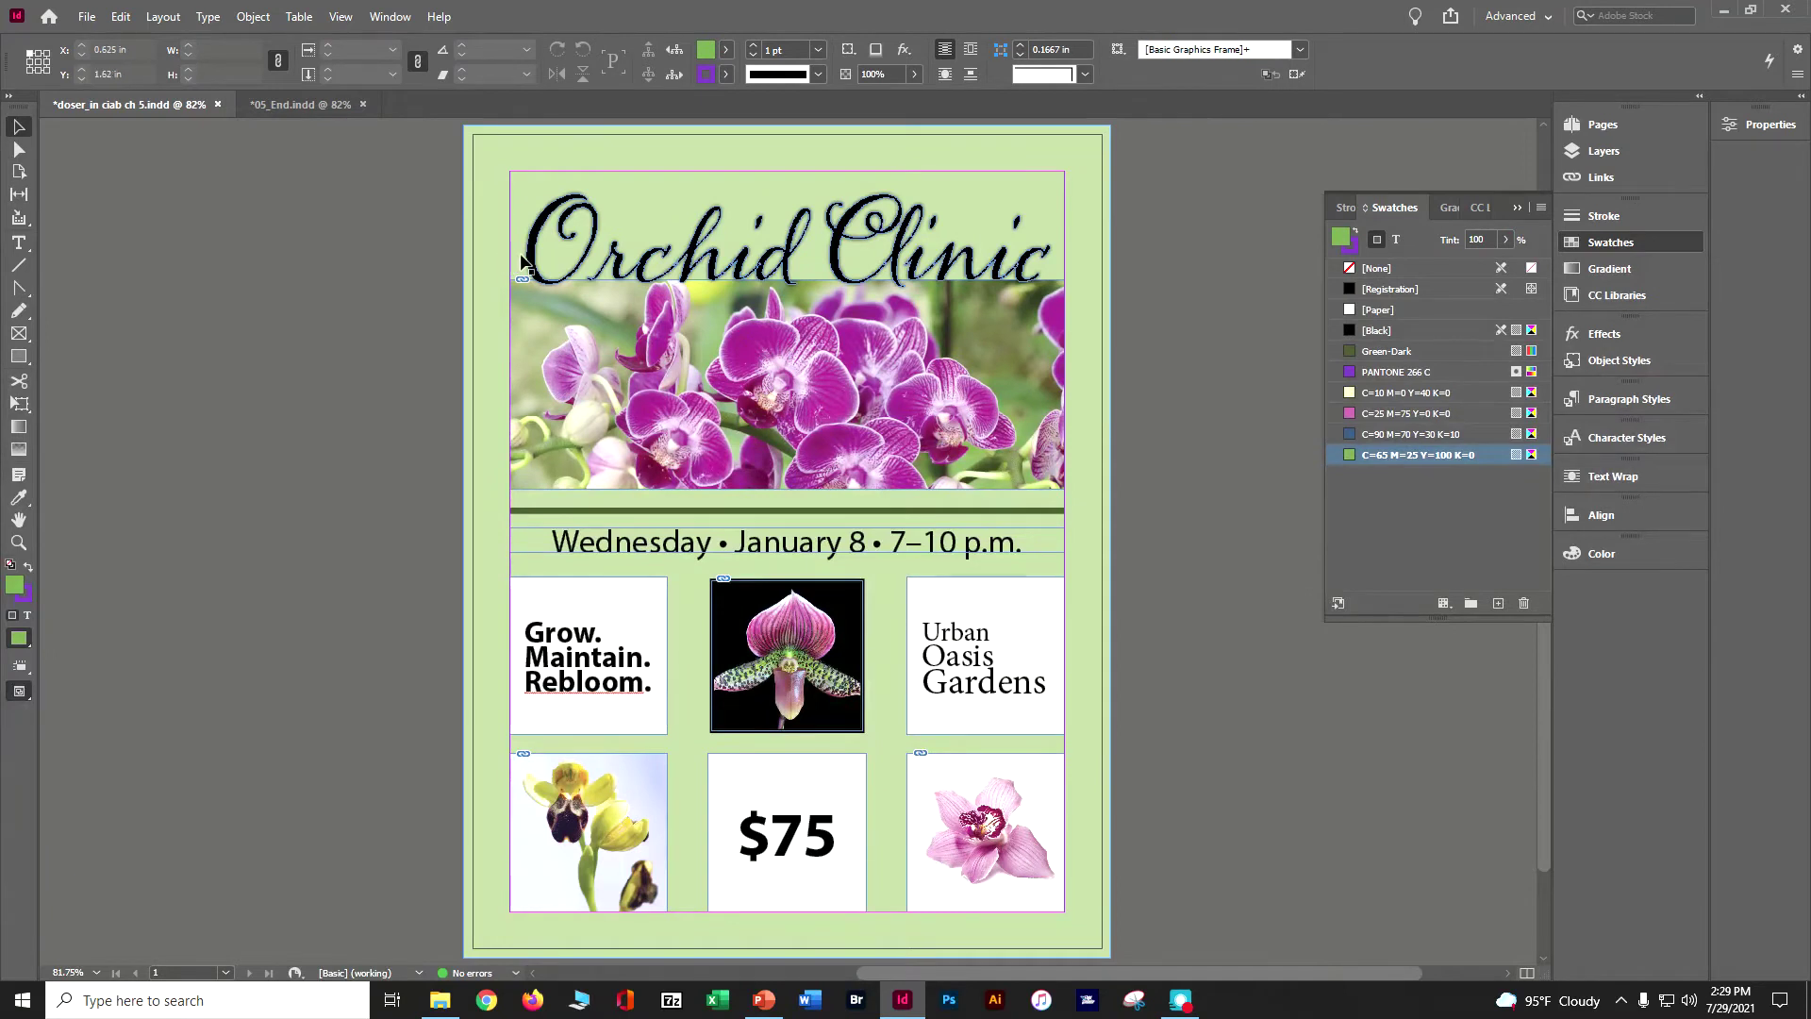
{"action": "left_click", "coordinate": [588, 290]}
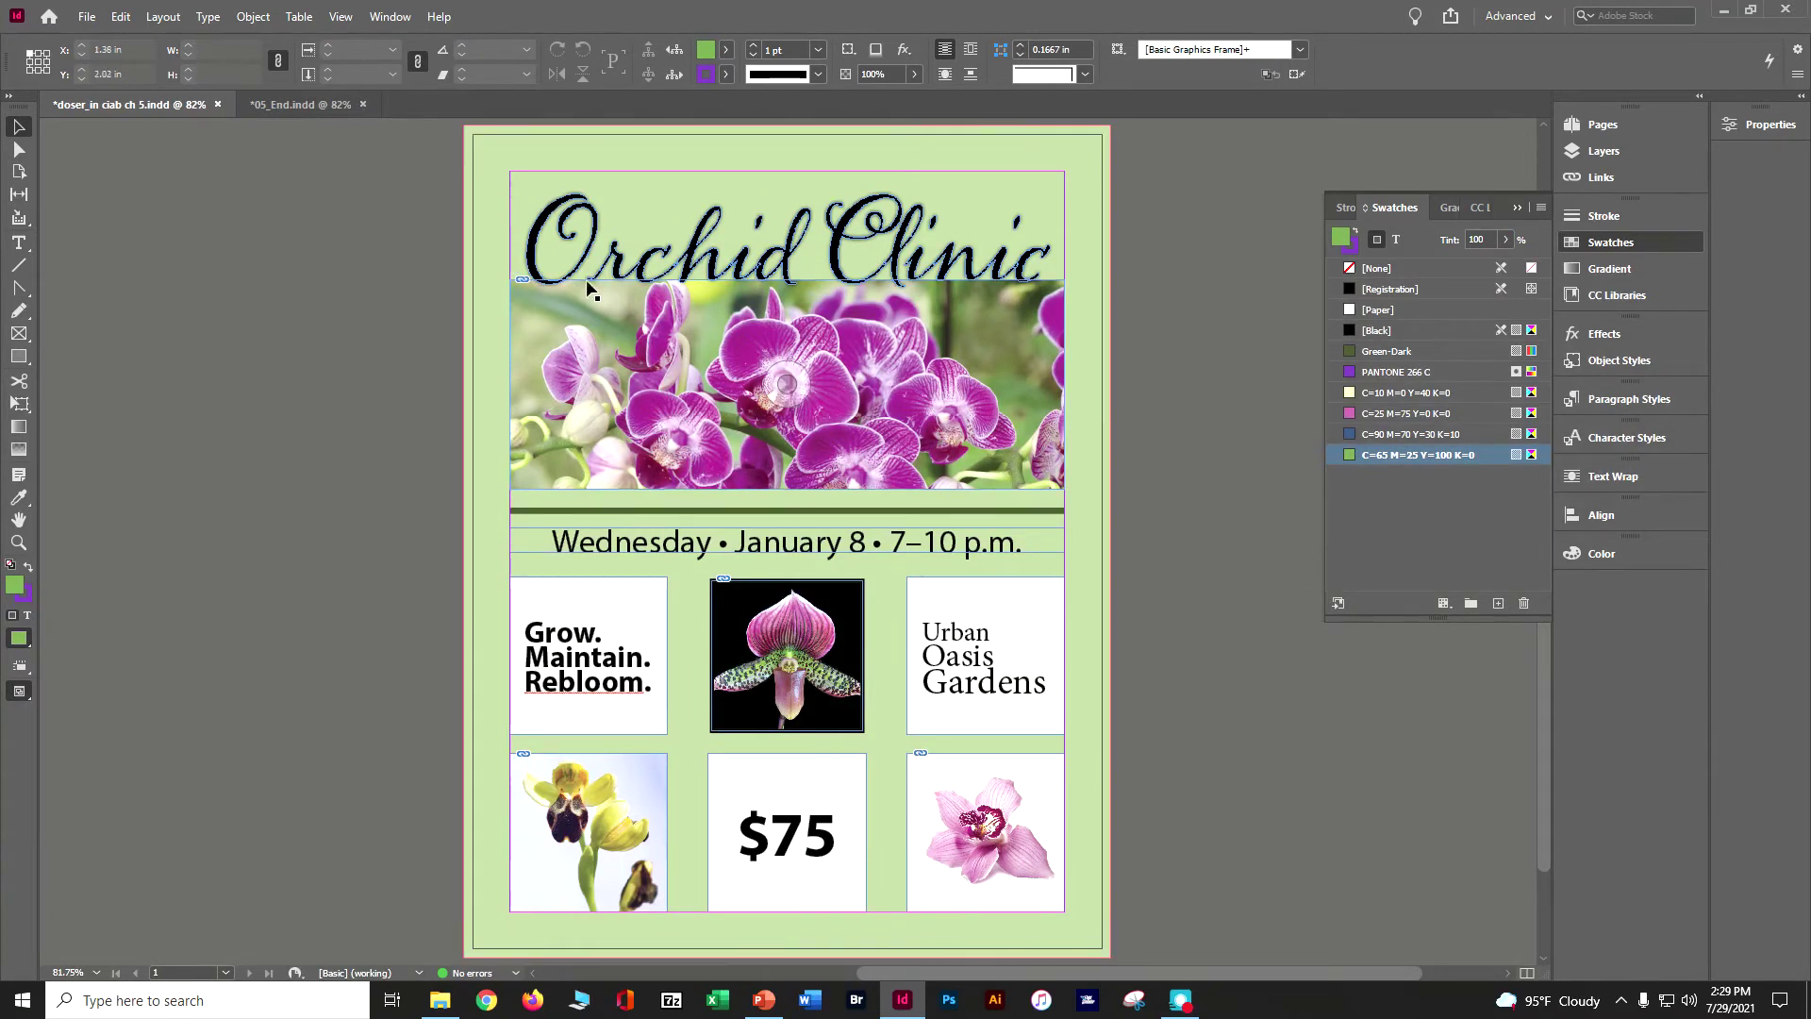
{"action": "left_click", "coordinate": [620, 385]}
{"action": "left_click_drag", "start_coordinate": [619, 384], "coordinate": [615, 387]}
{"action": "left_click", "coordinate": [1003, 670]}
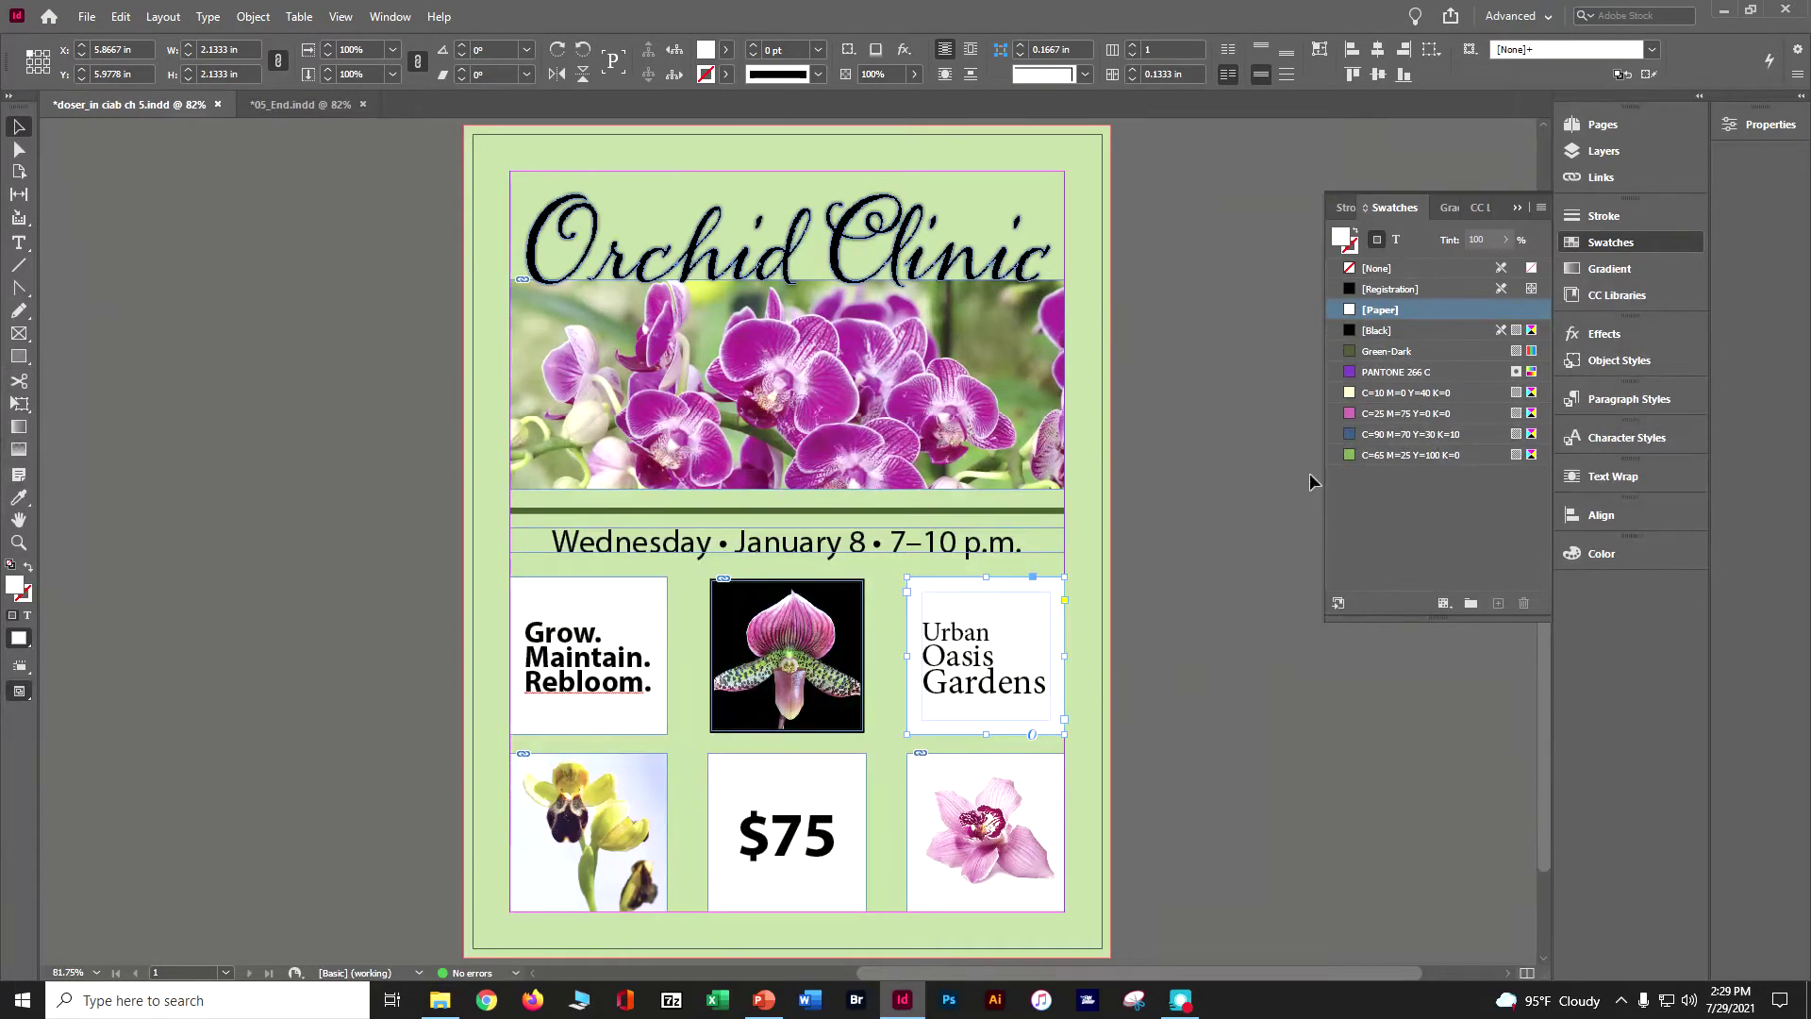
{"action": "left_click", "coordinate": [1364, 393]}
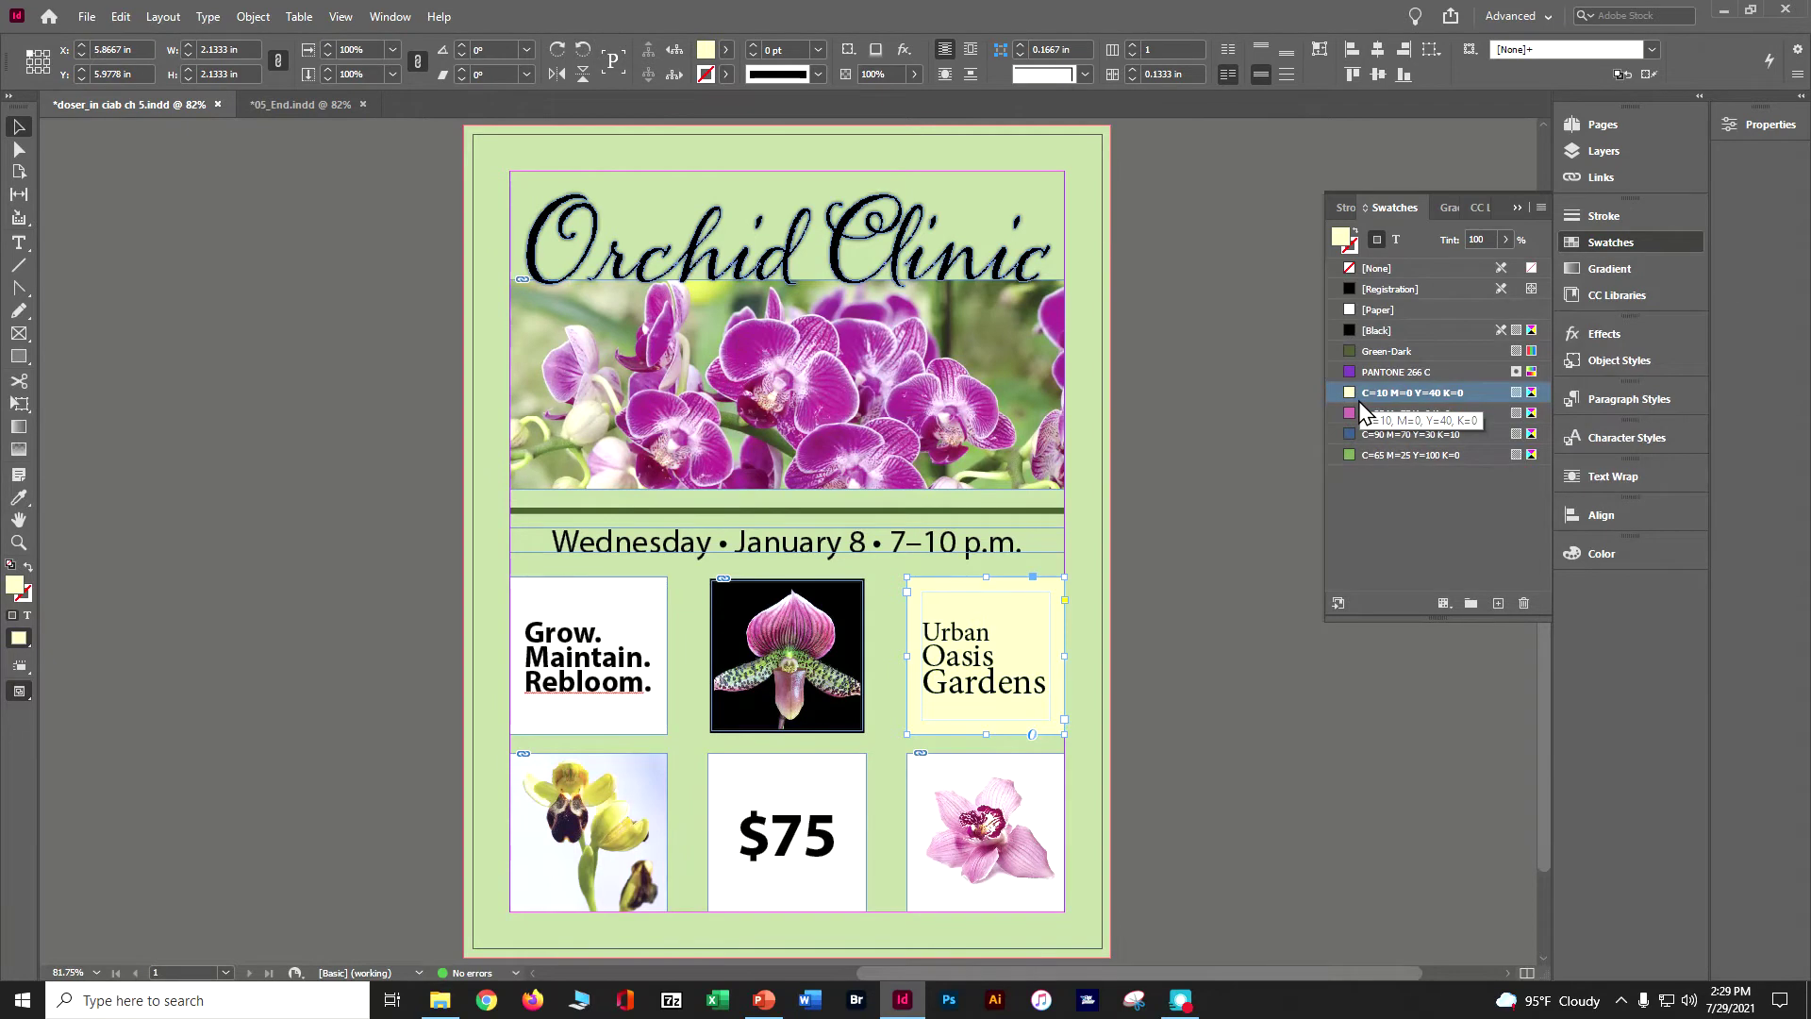
{"action": "left_click", "coordinate": [1219, 478]}
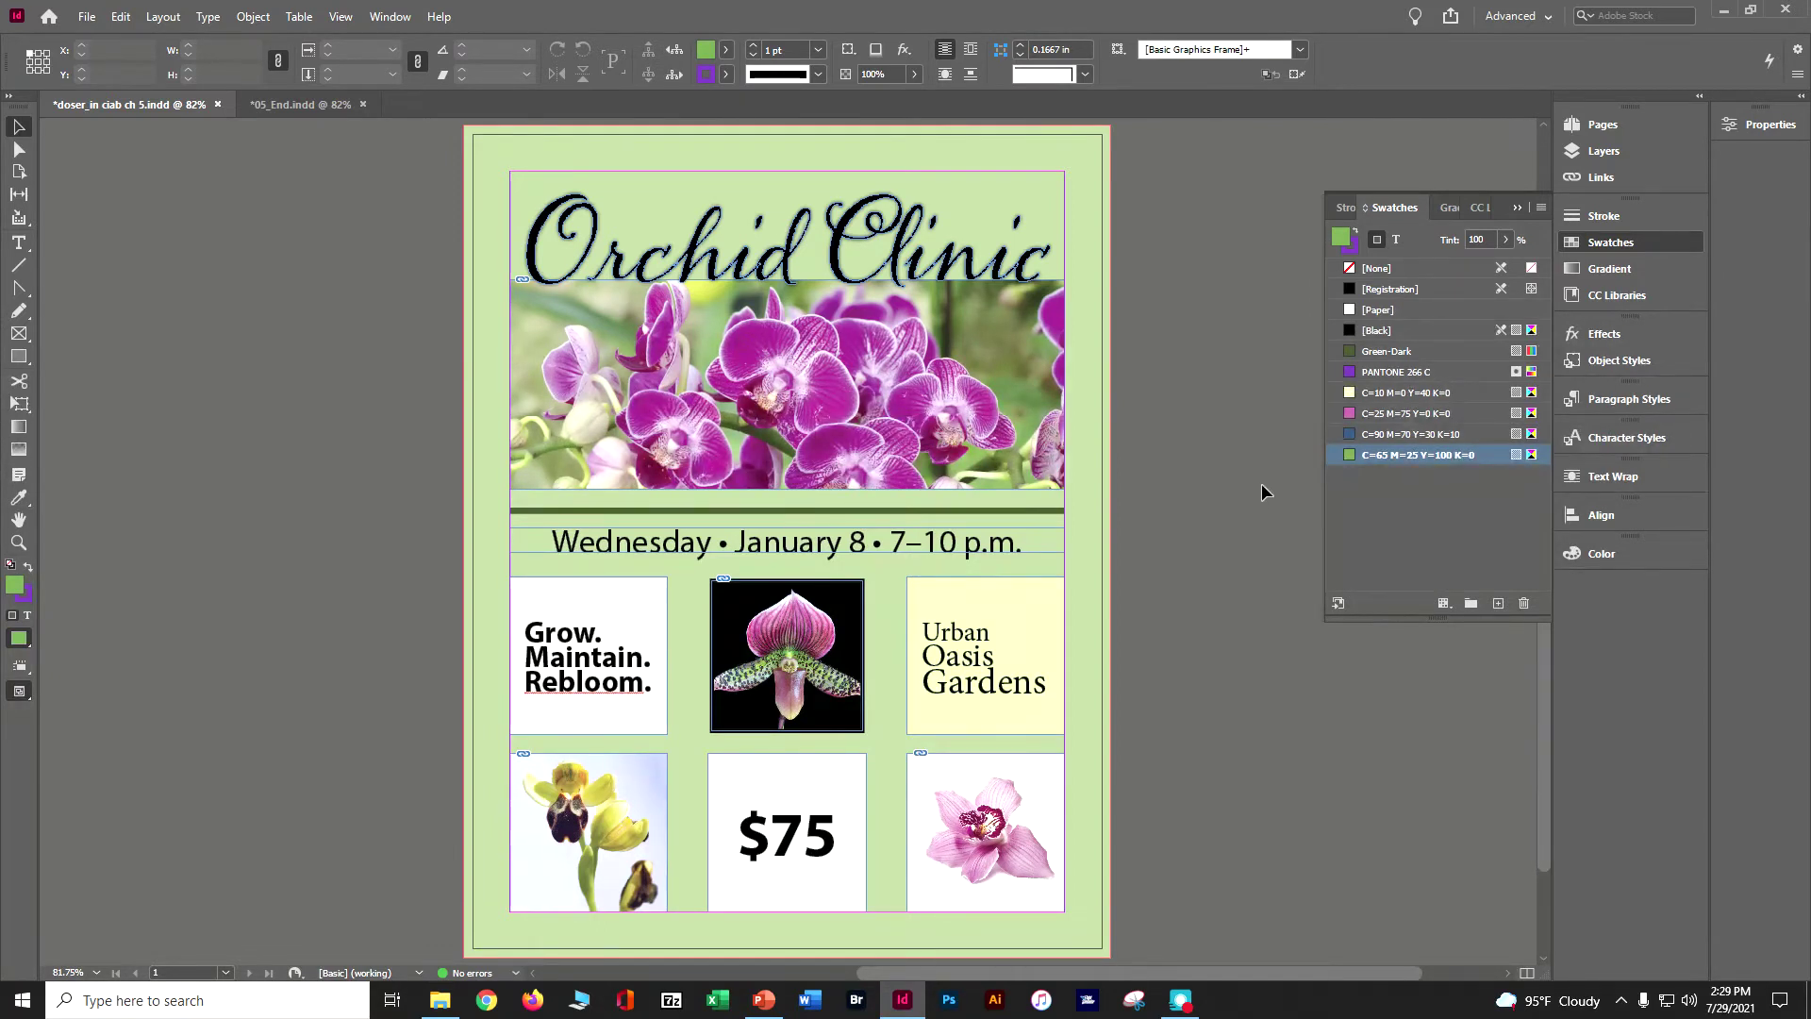
Fill the $75 price frame with the C=25 M=75 Y=0 K=0 swatch.
{"action": "left_click", "coordinate": [1385, 415]}
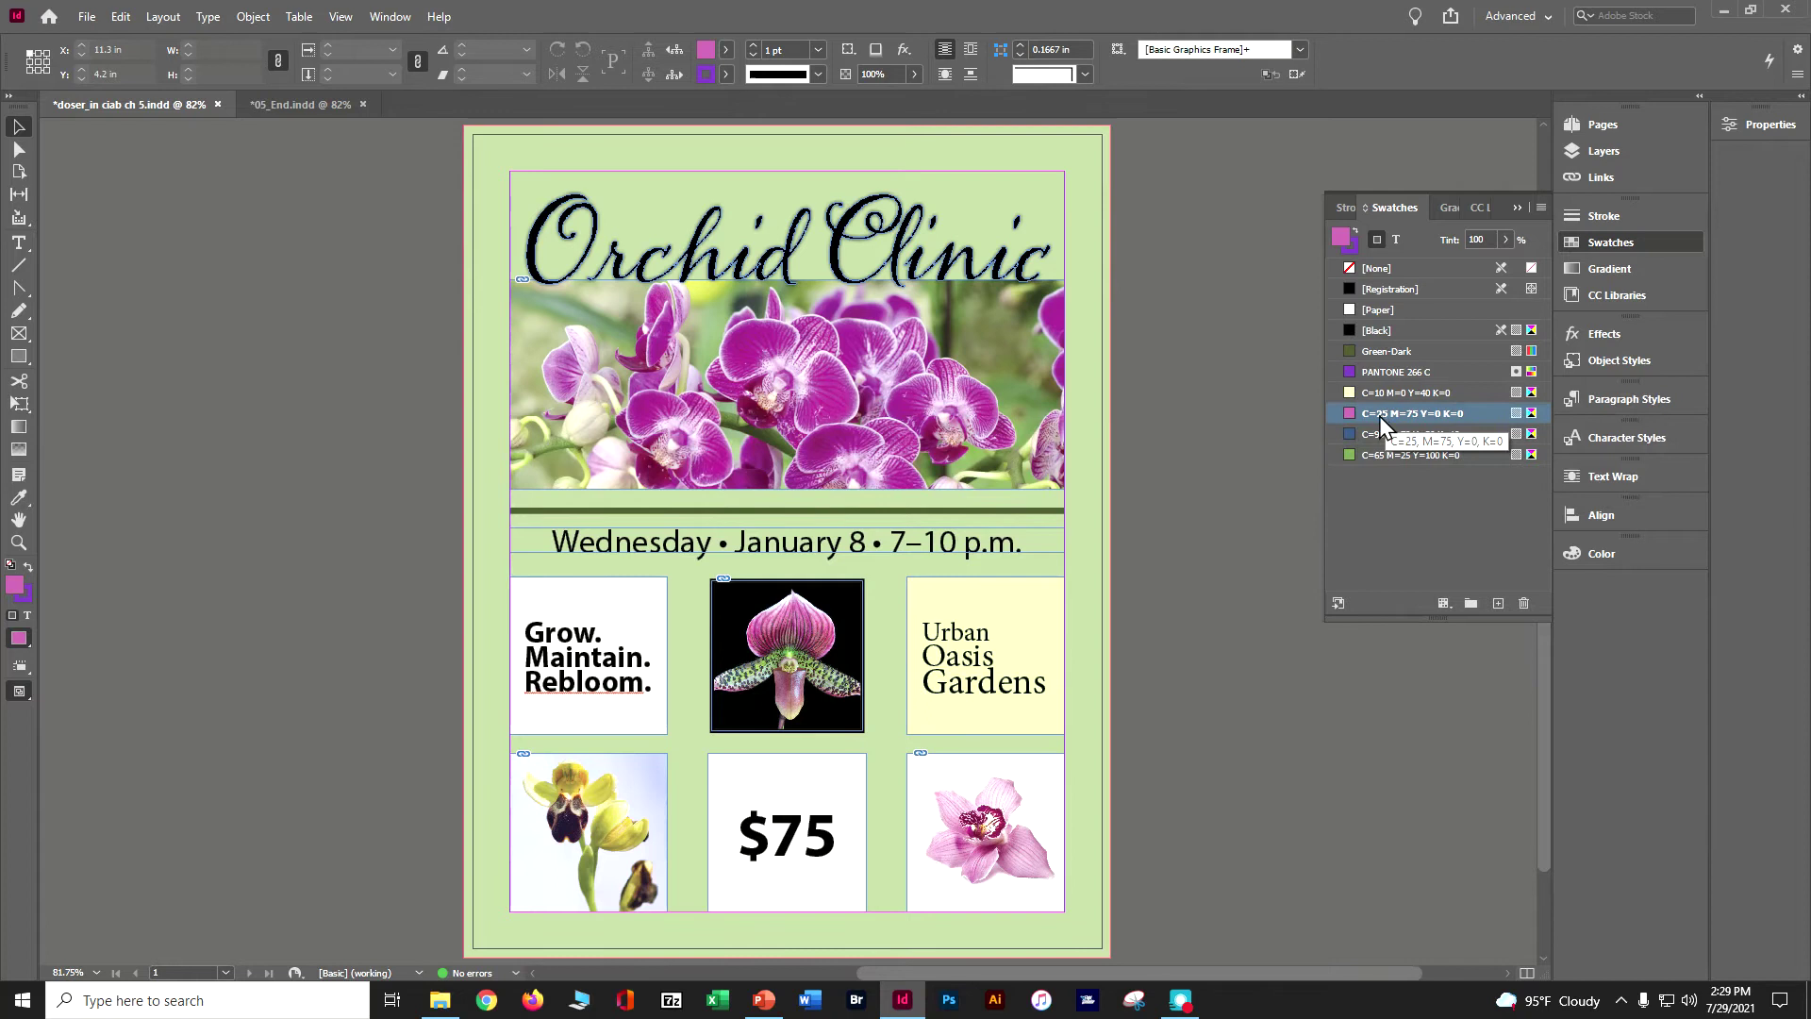
{"action": "left_click_drag", "start_coordinate": [1366, 417], "coordinate": [801, 783]}
{"action": "left_click_drag", "start_coordinate": [801, 783], "coordinate": [801, 783]}
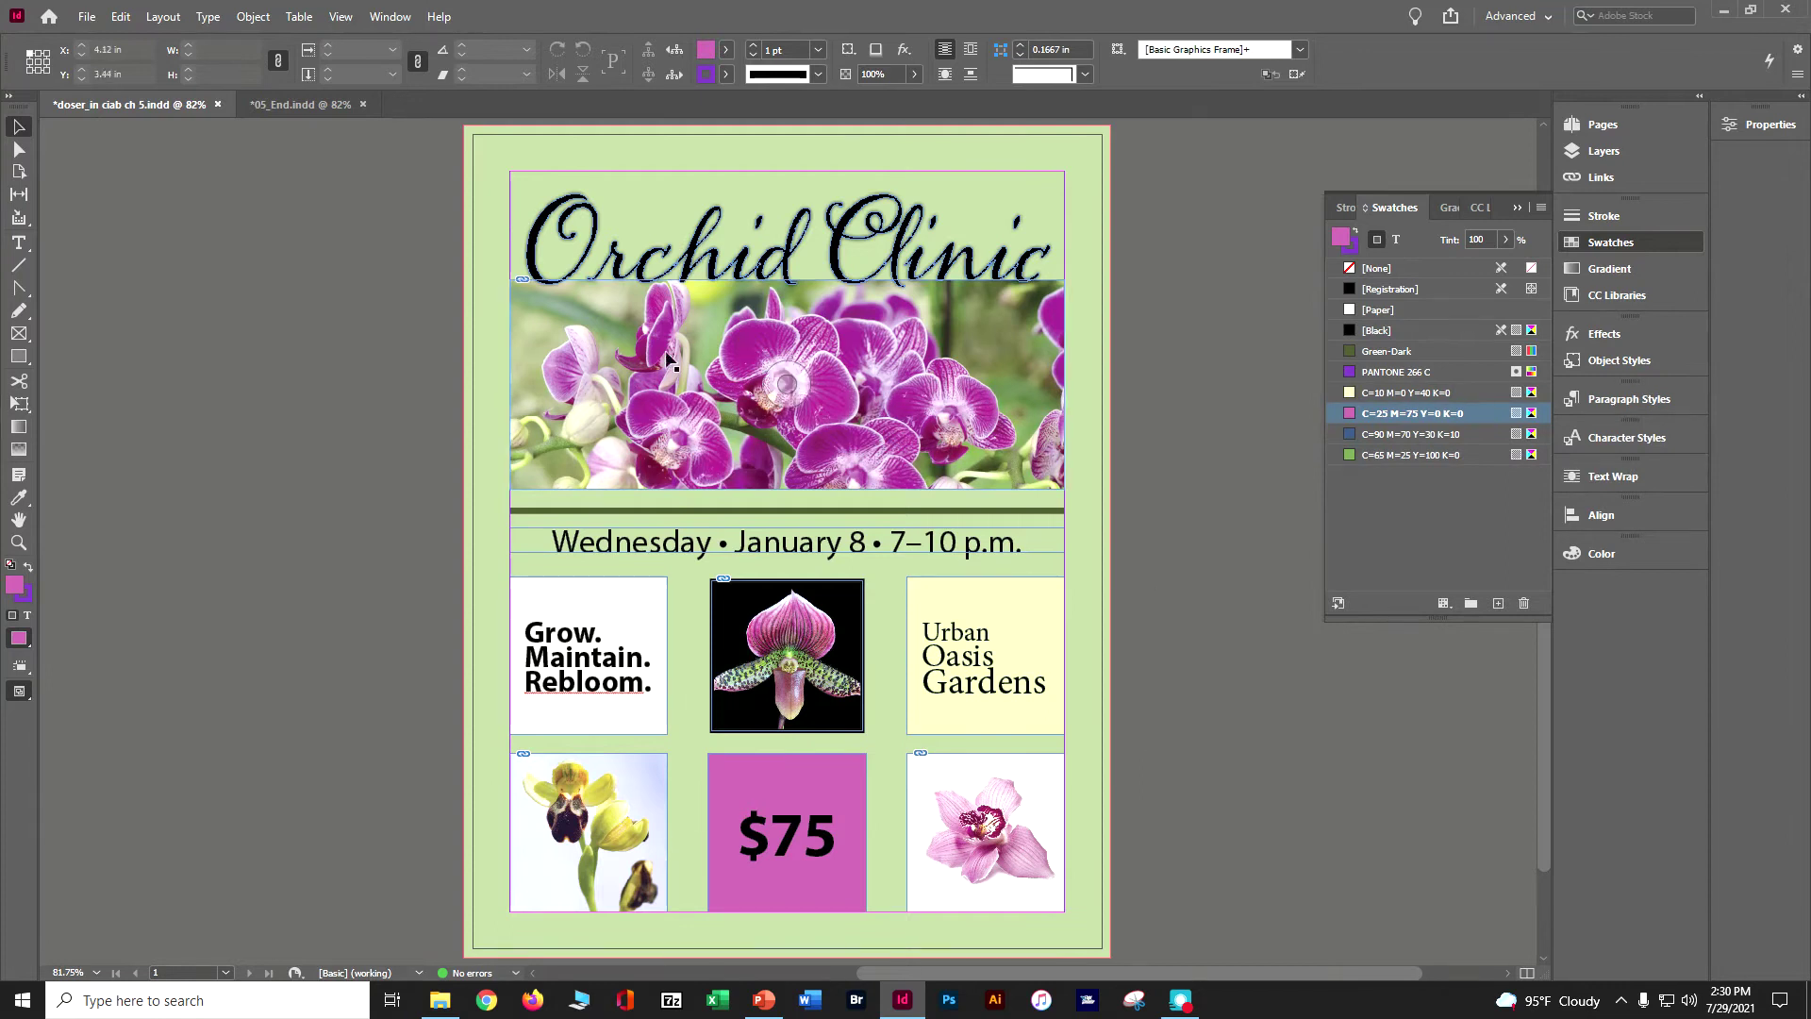
Fill the Orchid Clinic title lettering with the C=90 M=70 Y=30 K=10 swatch and save the document.
{"action": "left_click", "coordinate": [533, 264]}
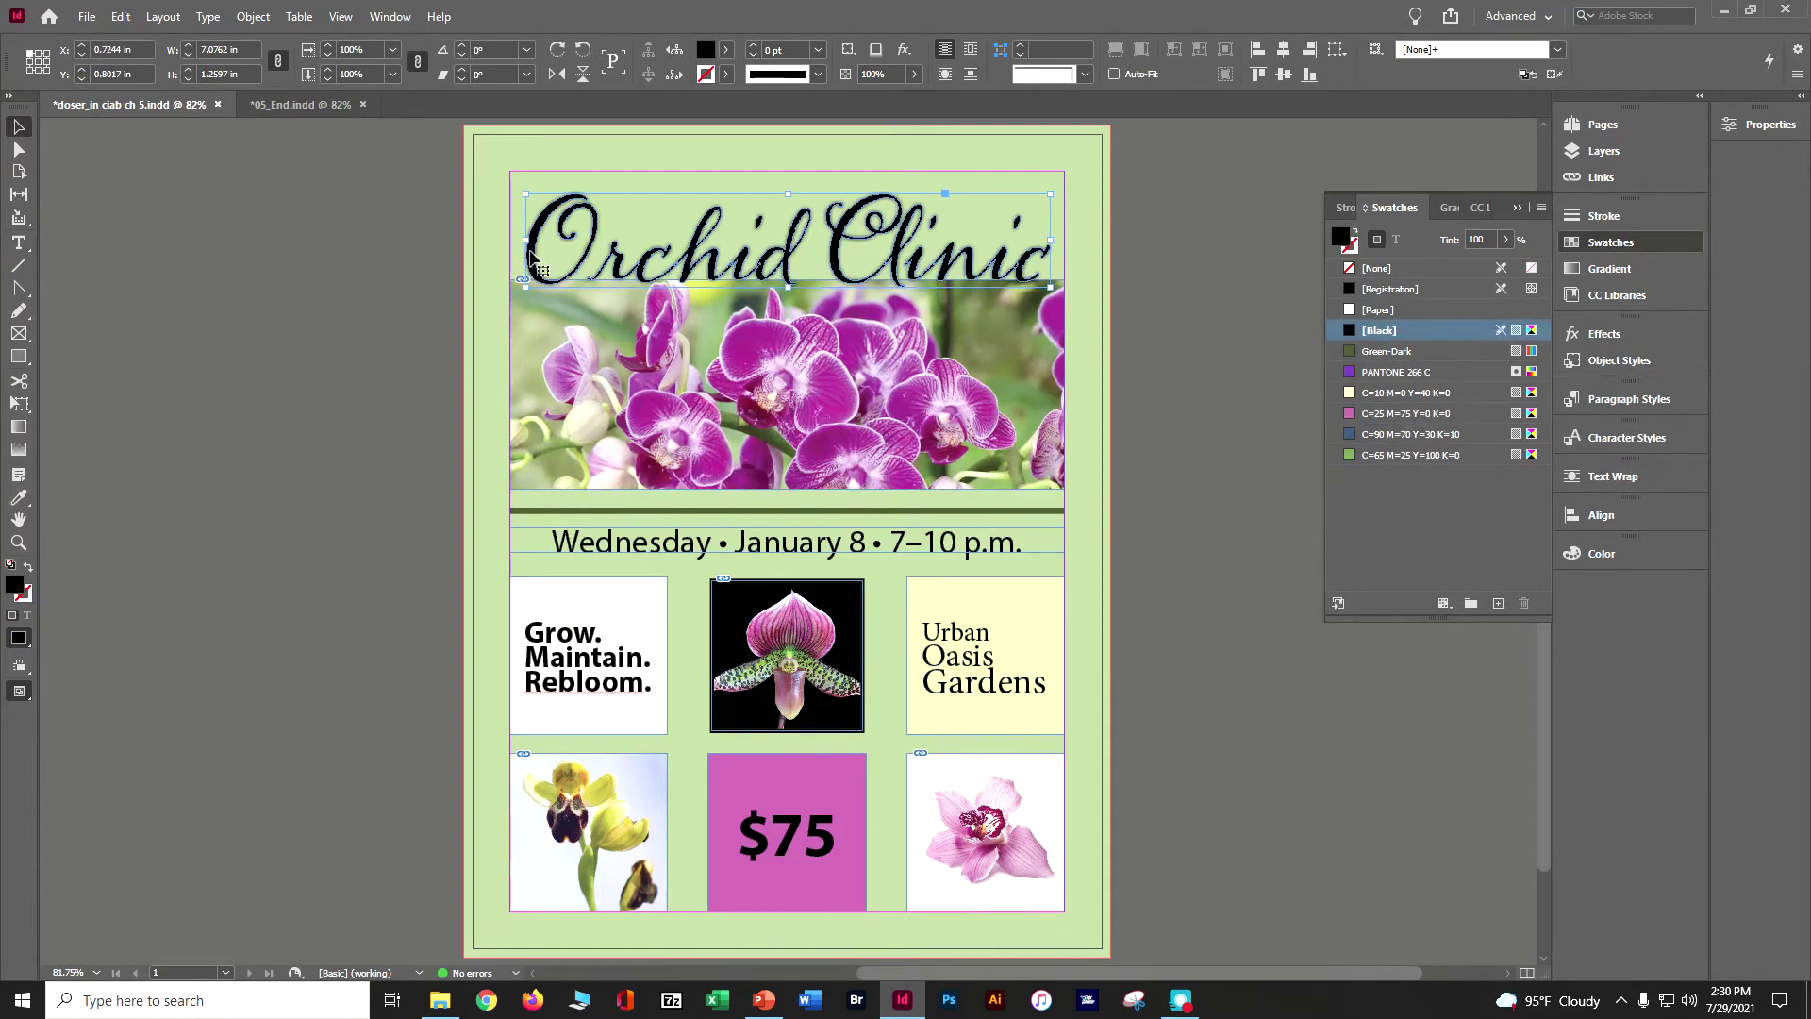
{"action": "left_click", "coordinate": [1369, 438]}
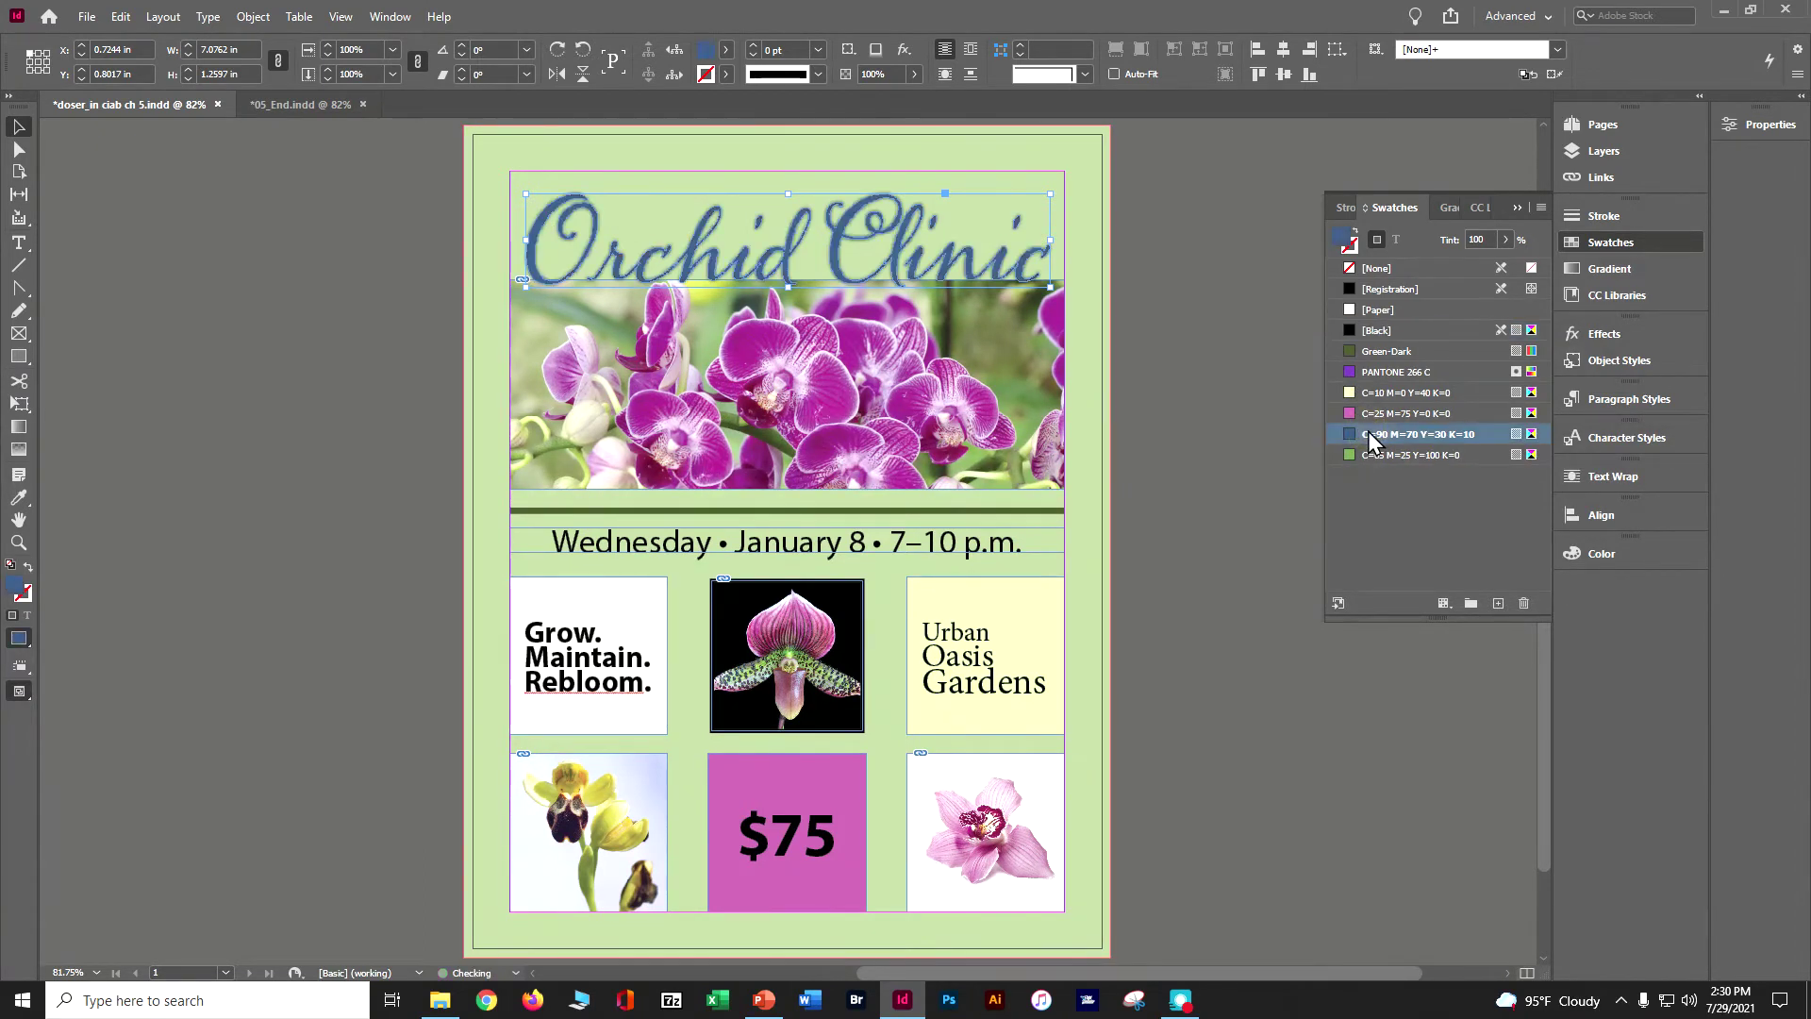
{"action": "left_click", "coordinate": [1272, 350]}
{"action": "key", "text": "ctrl+s"}
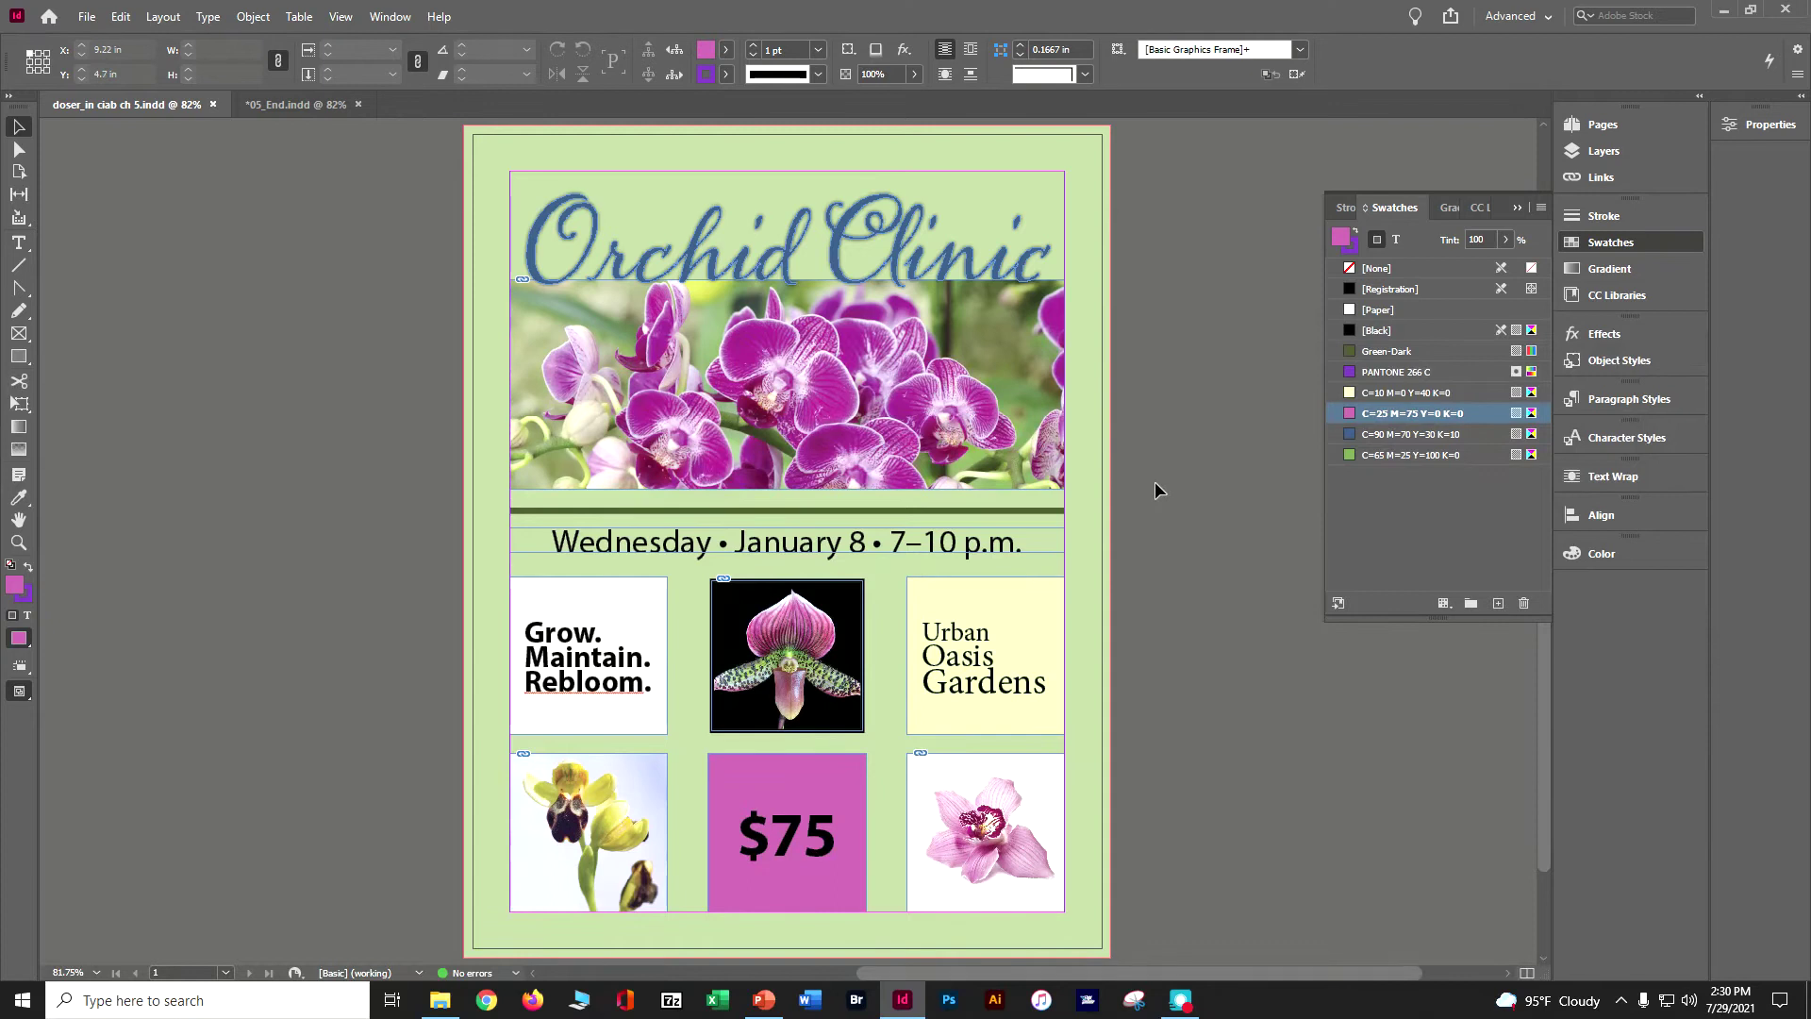
Change the stroke of the horizontal line above the date to the C=25 M=75 Y=0 K=0 swatch.
{"action": "left_click", "coordinate": [1052, 513]}
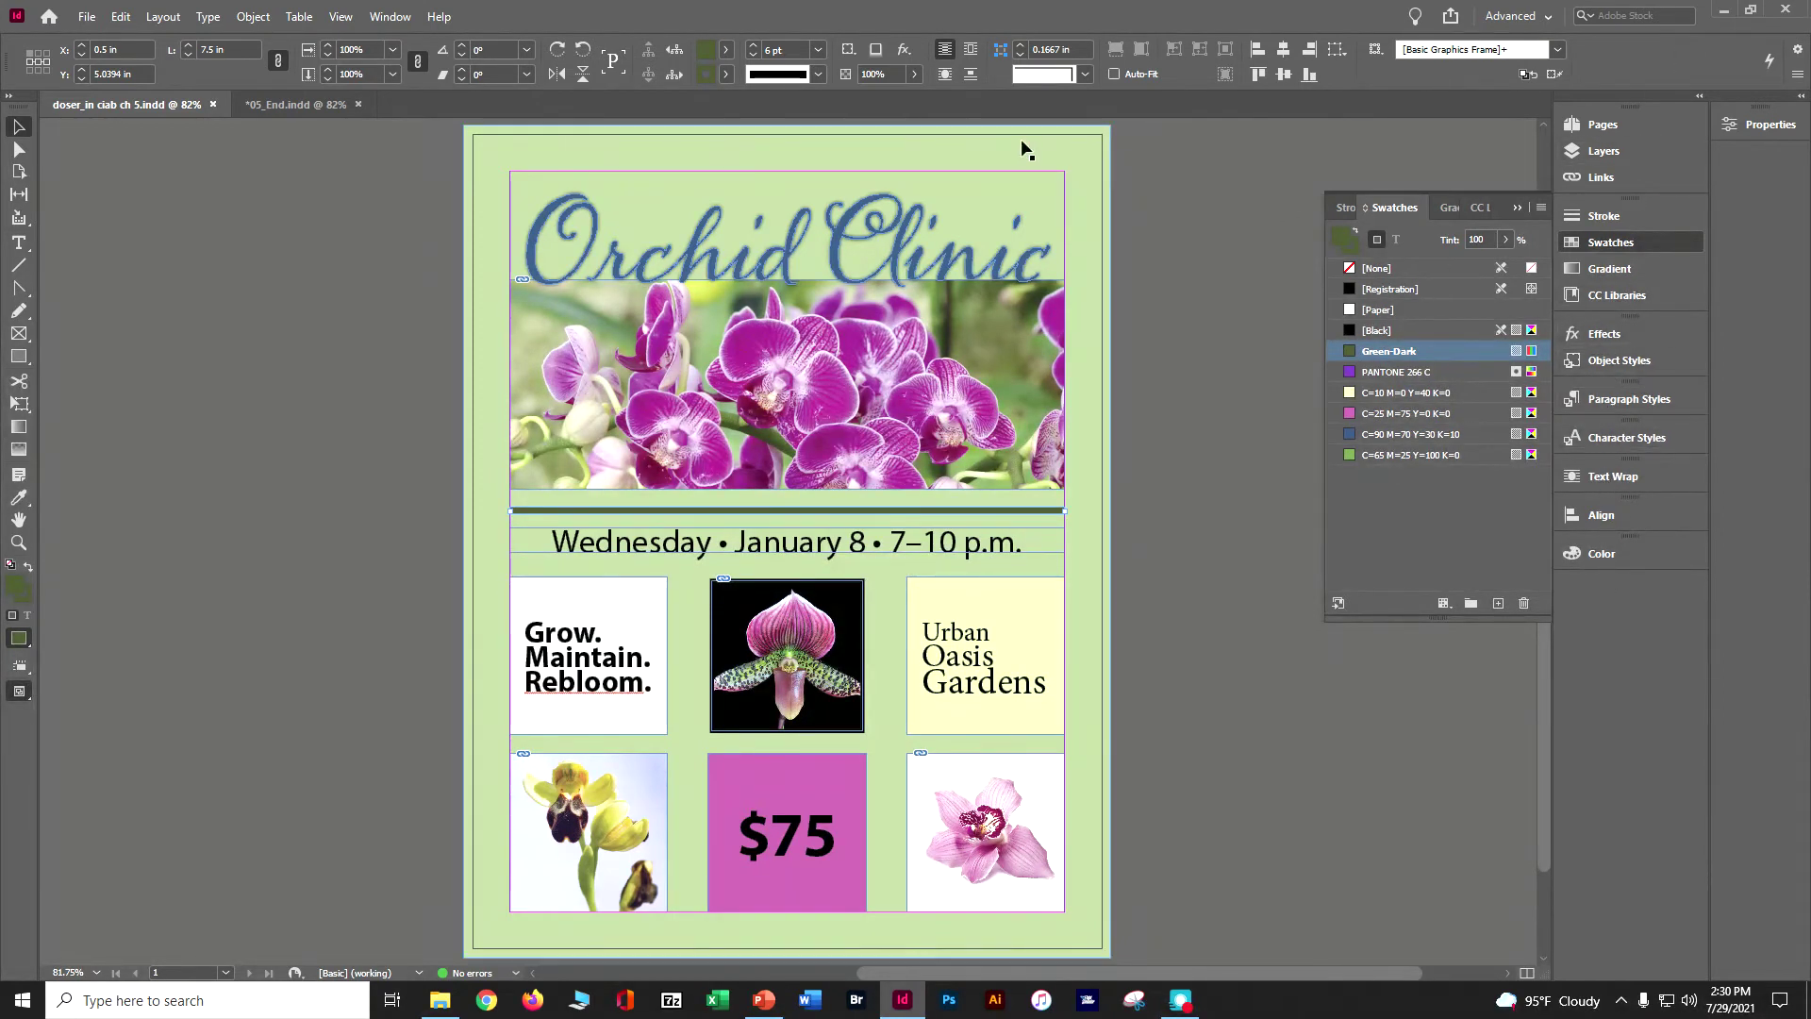
{"action": "left_click", "coordinate": [724, 75]}
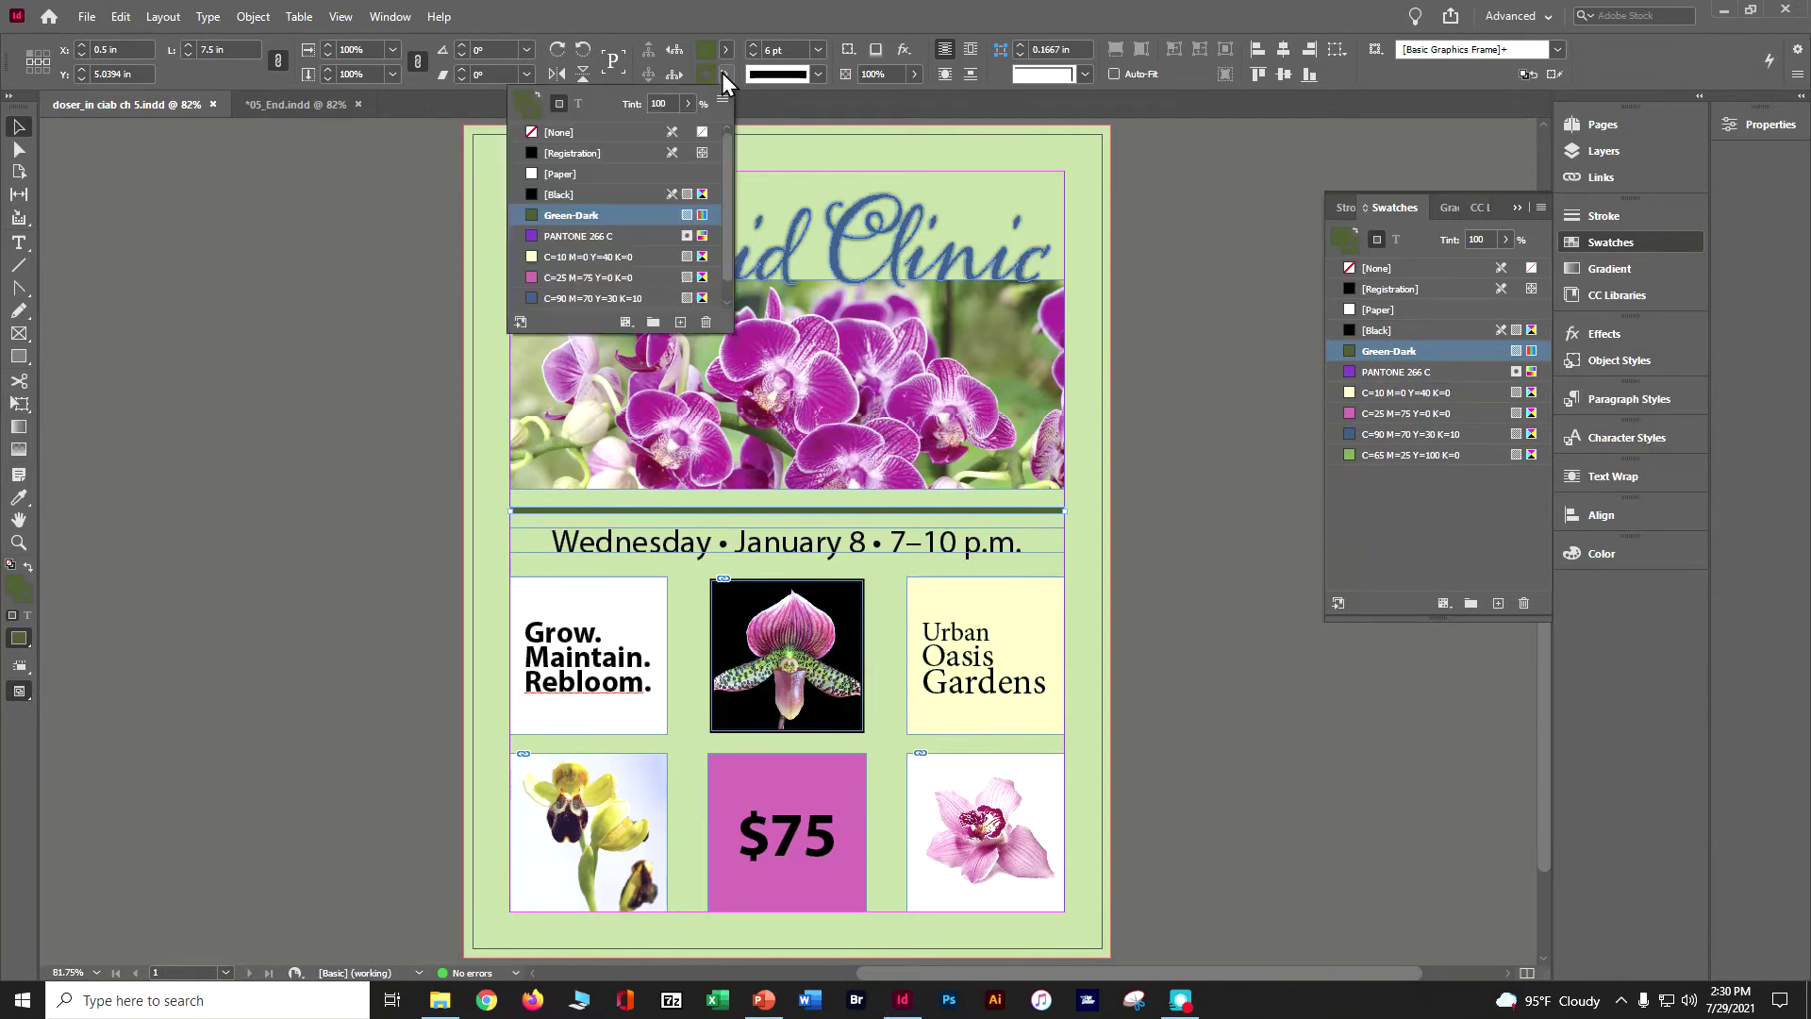
{"action": "left_click", "coordinate": [613, 277]}
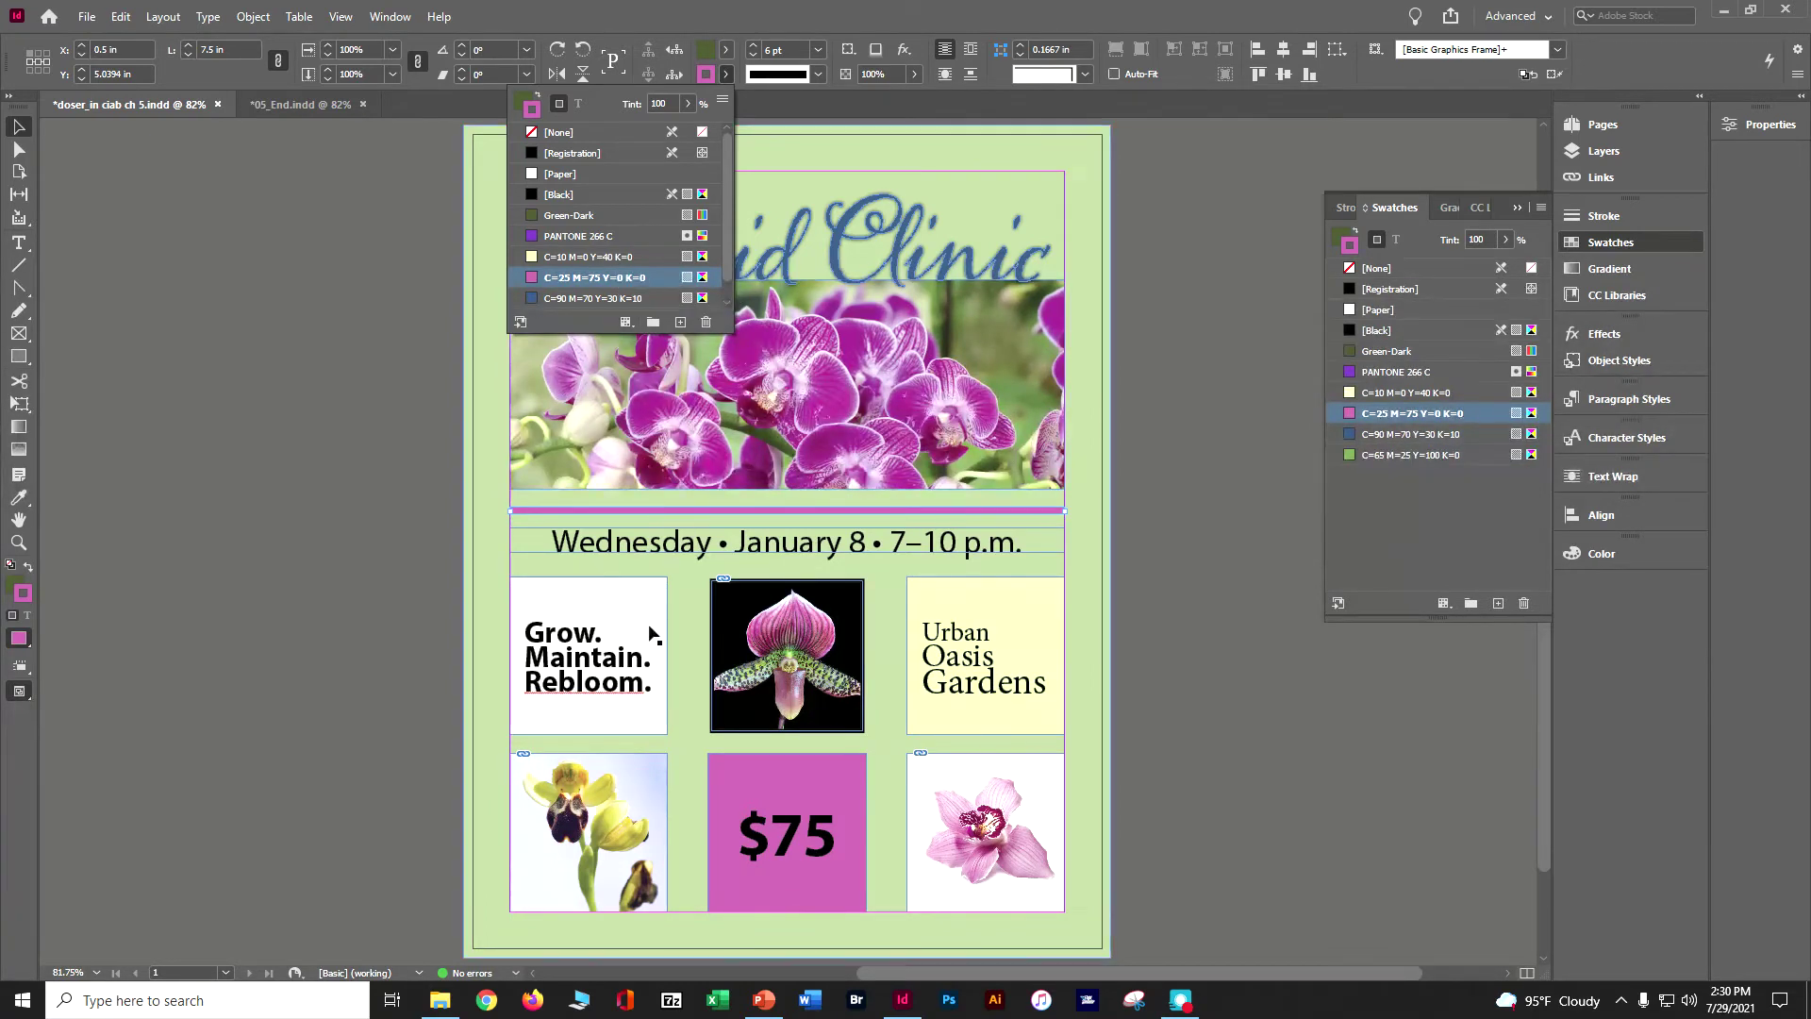
{"action": "left_click", "coordinate": [630, 769]}
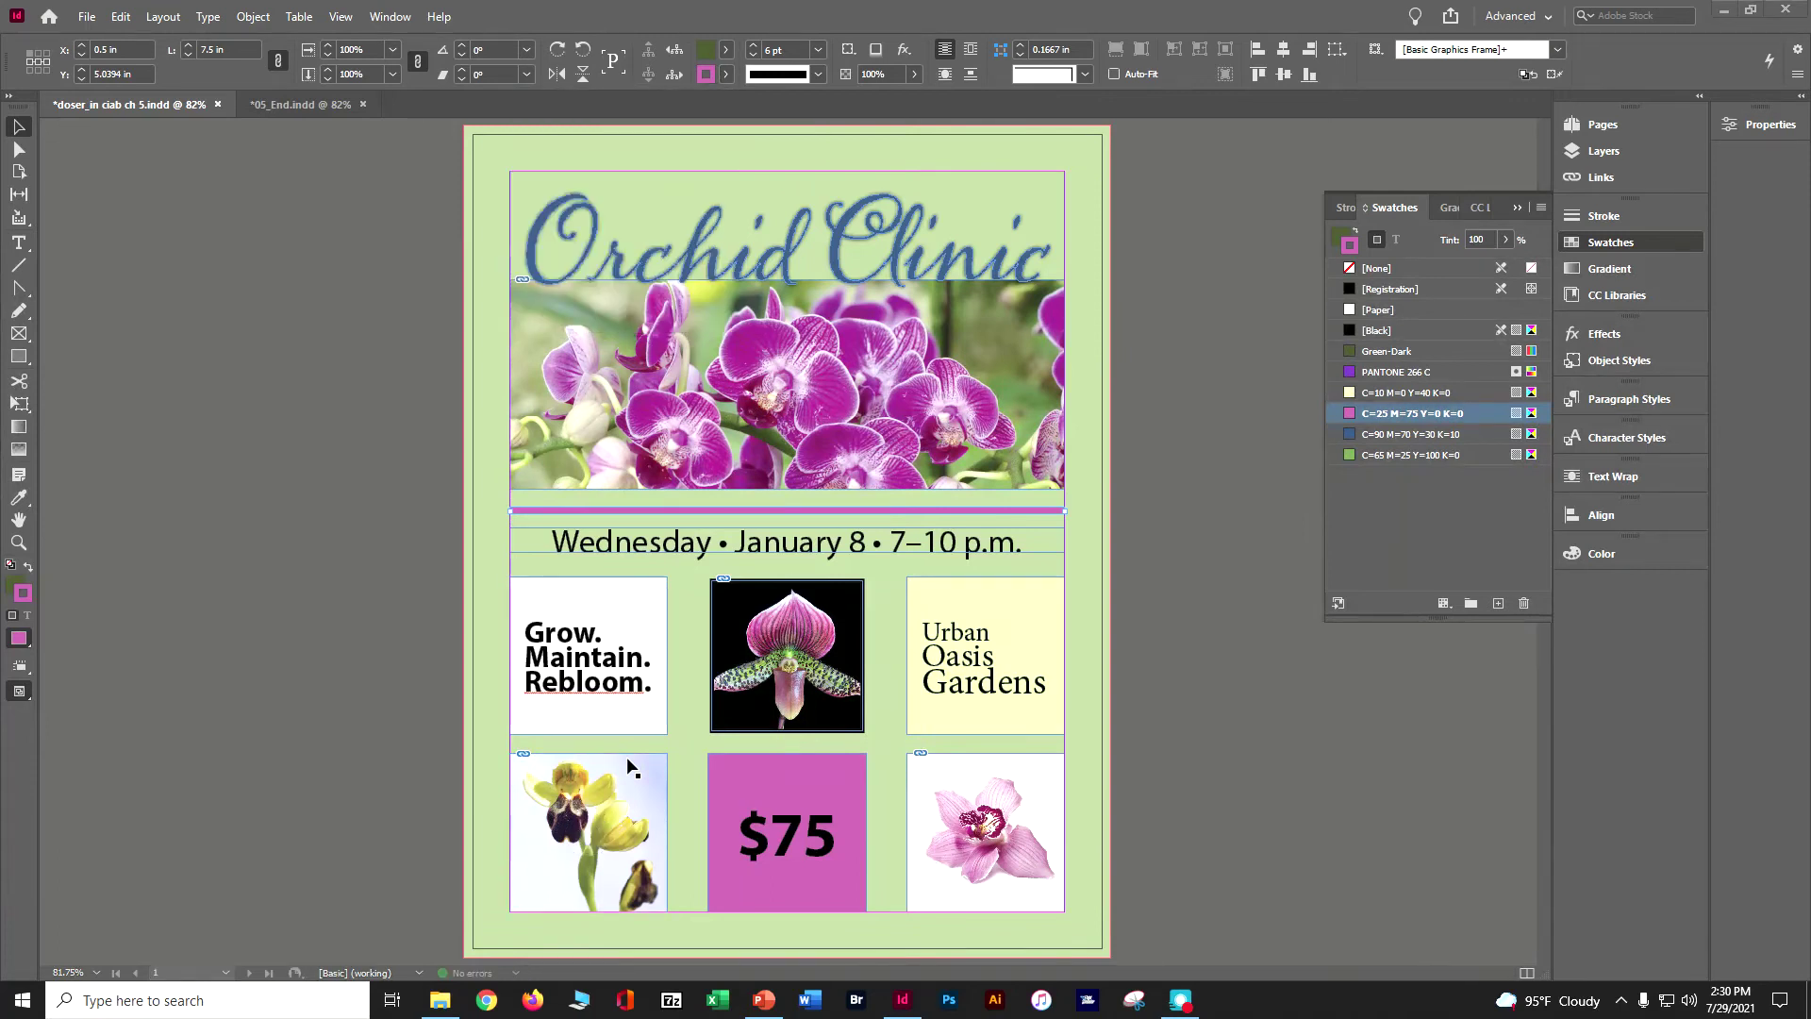
Change the stroke of the center orchid picture frame to the C=90 M=70 Y=30 K=10 swatch.
{"action": "left_click", "coordinate": [843, 717]}
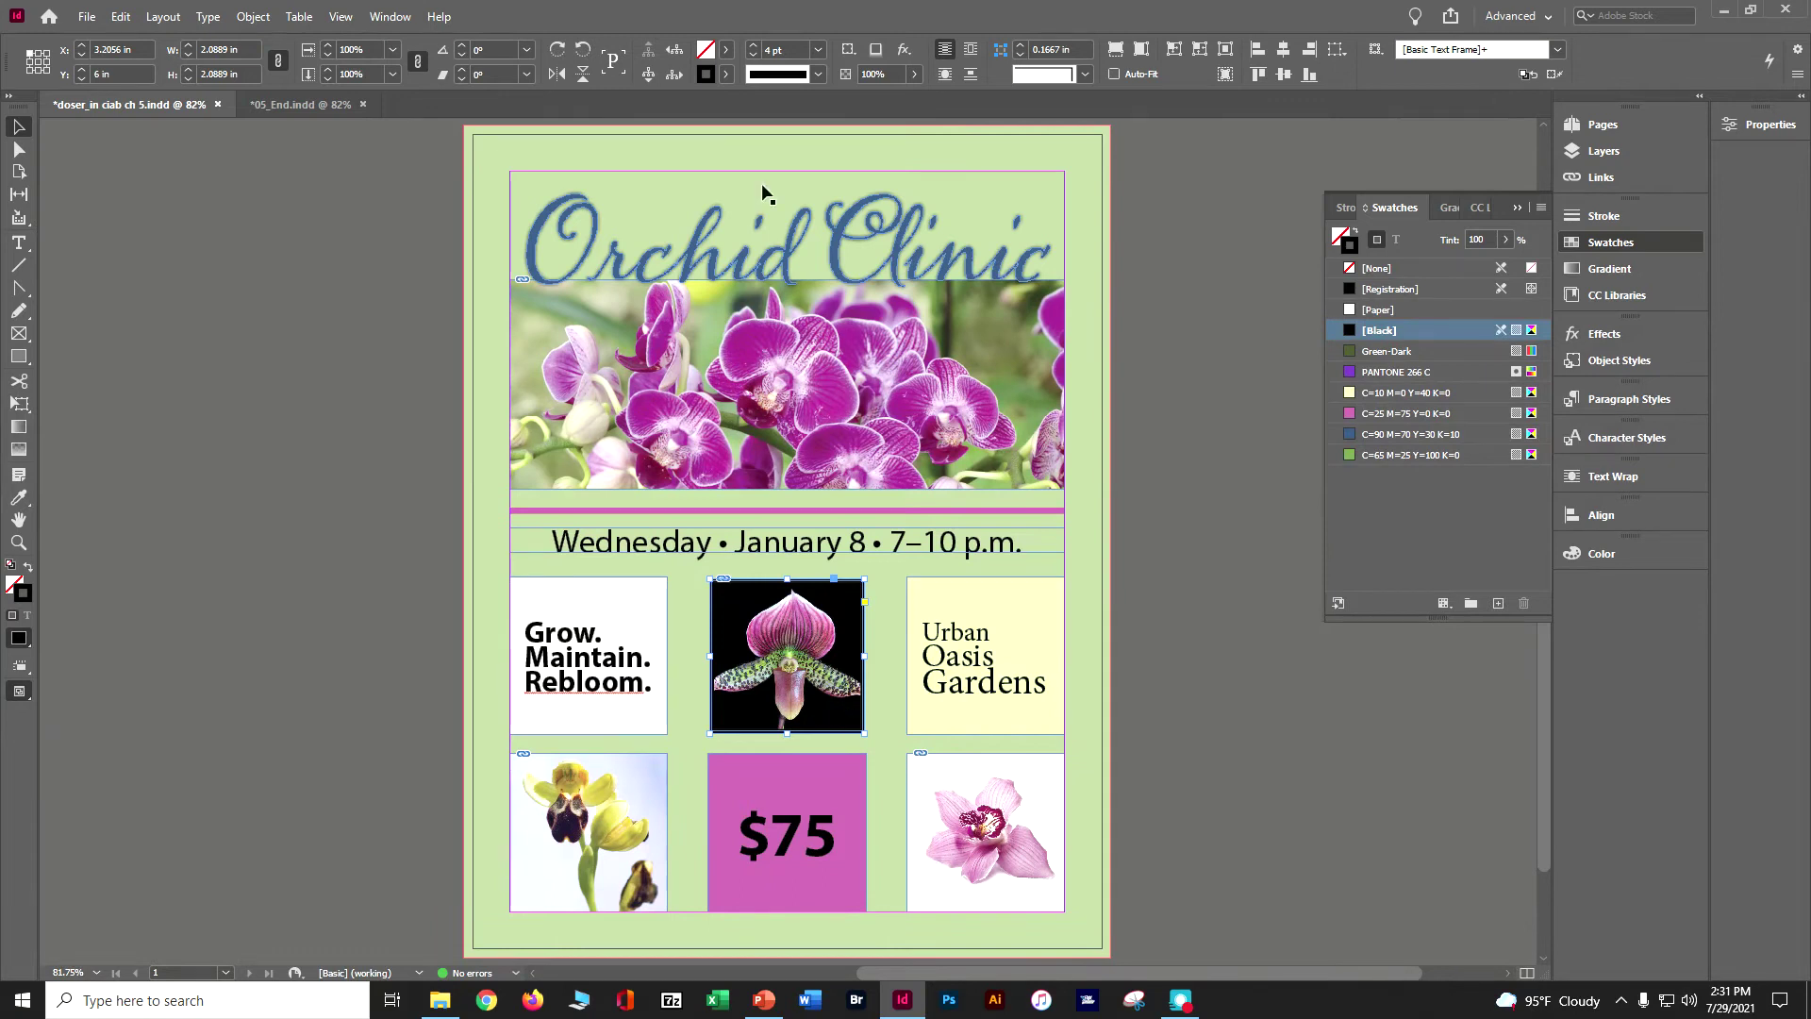
{"action": "left_click", "coordinate": [725, 75]}
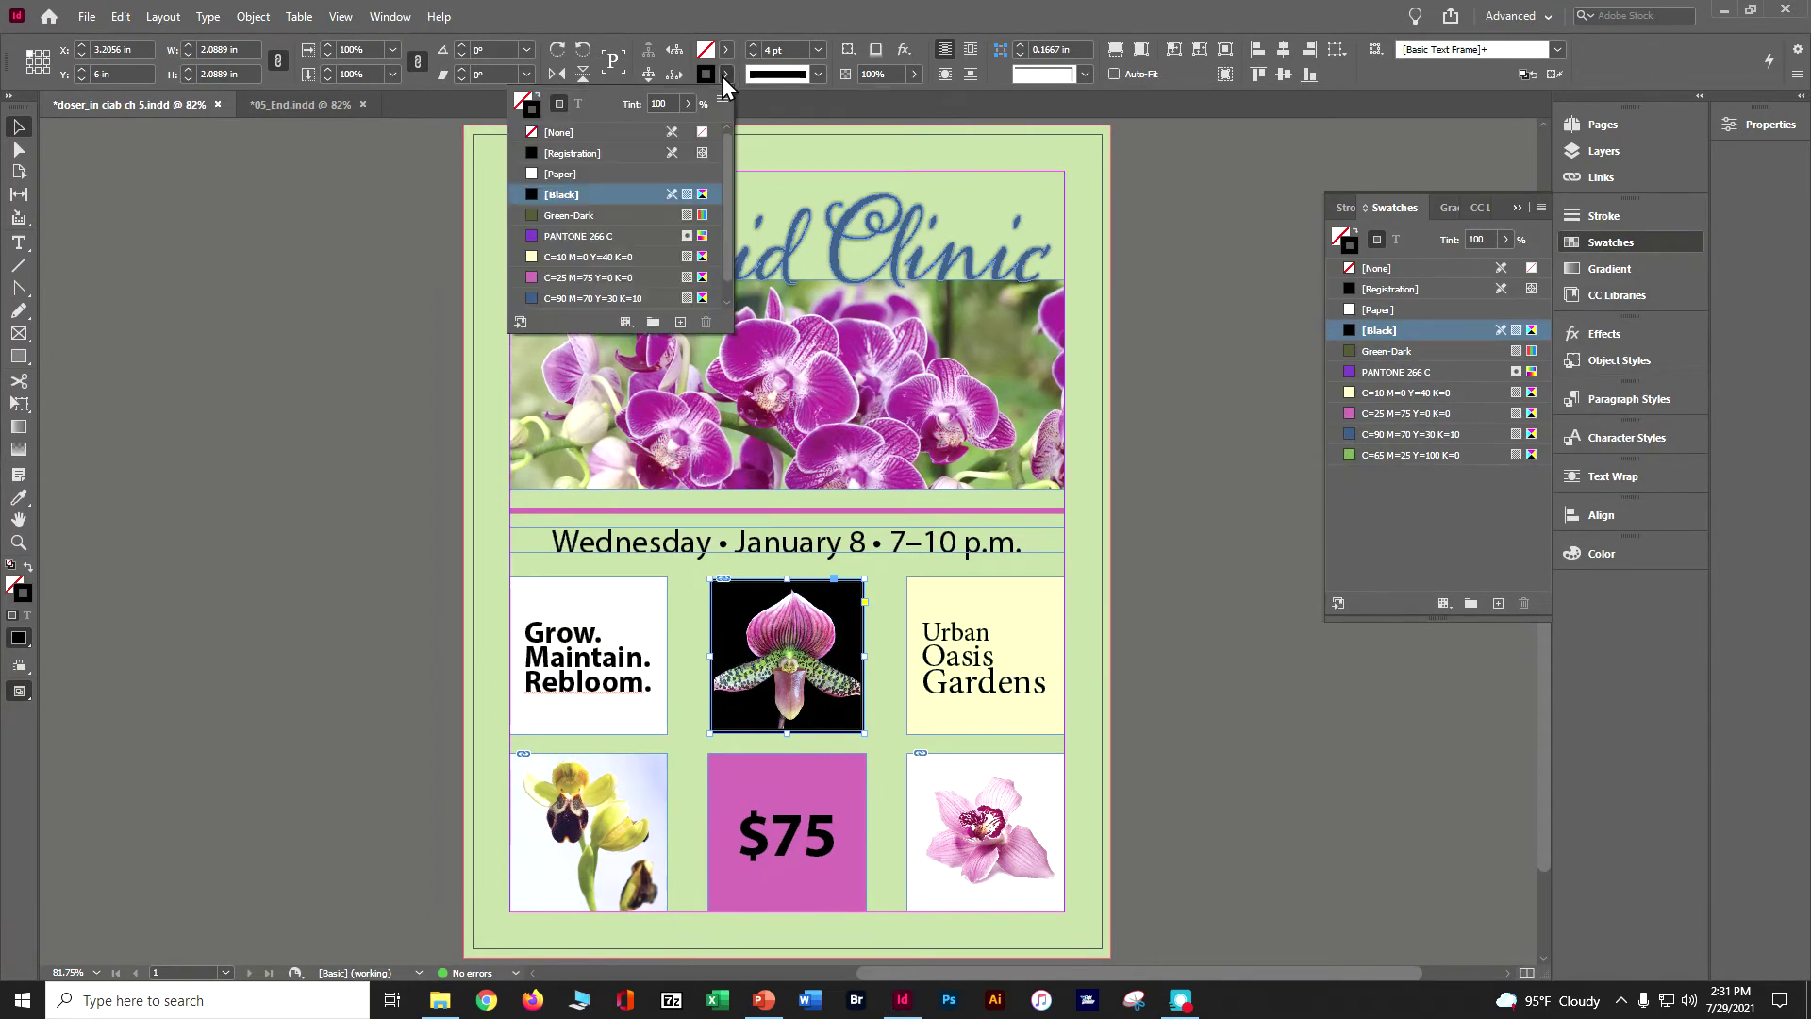
{"action": "left_click", "coordinate": [611, 298]}
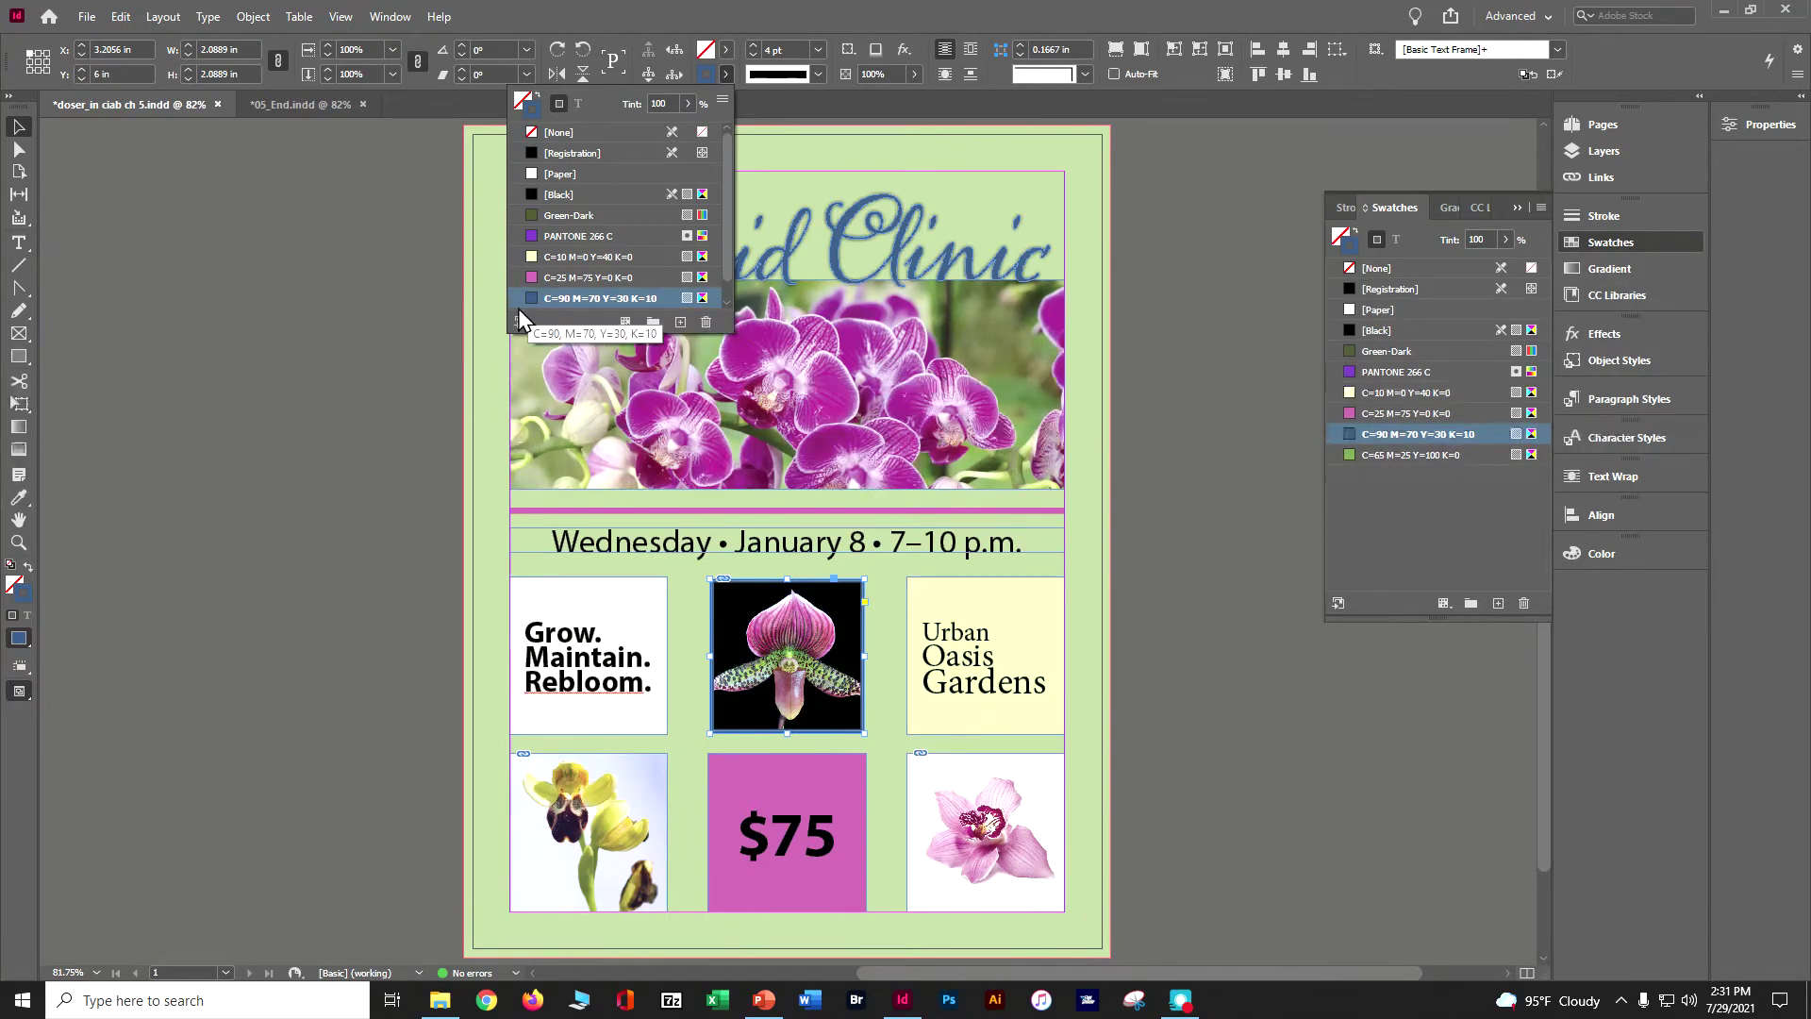
{"action": "left_click", "coordinate": [392, 303]}
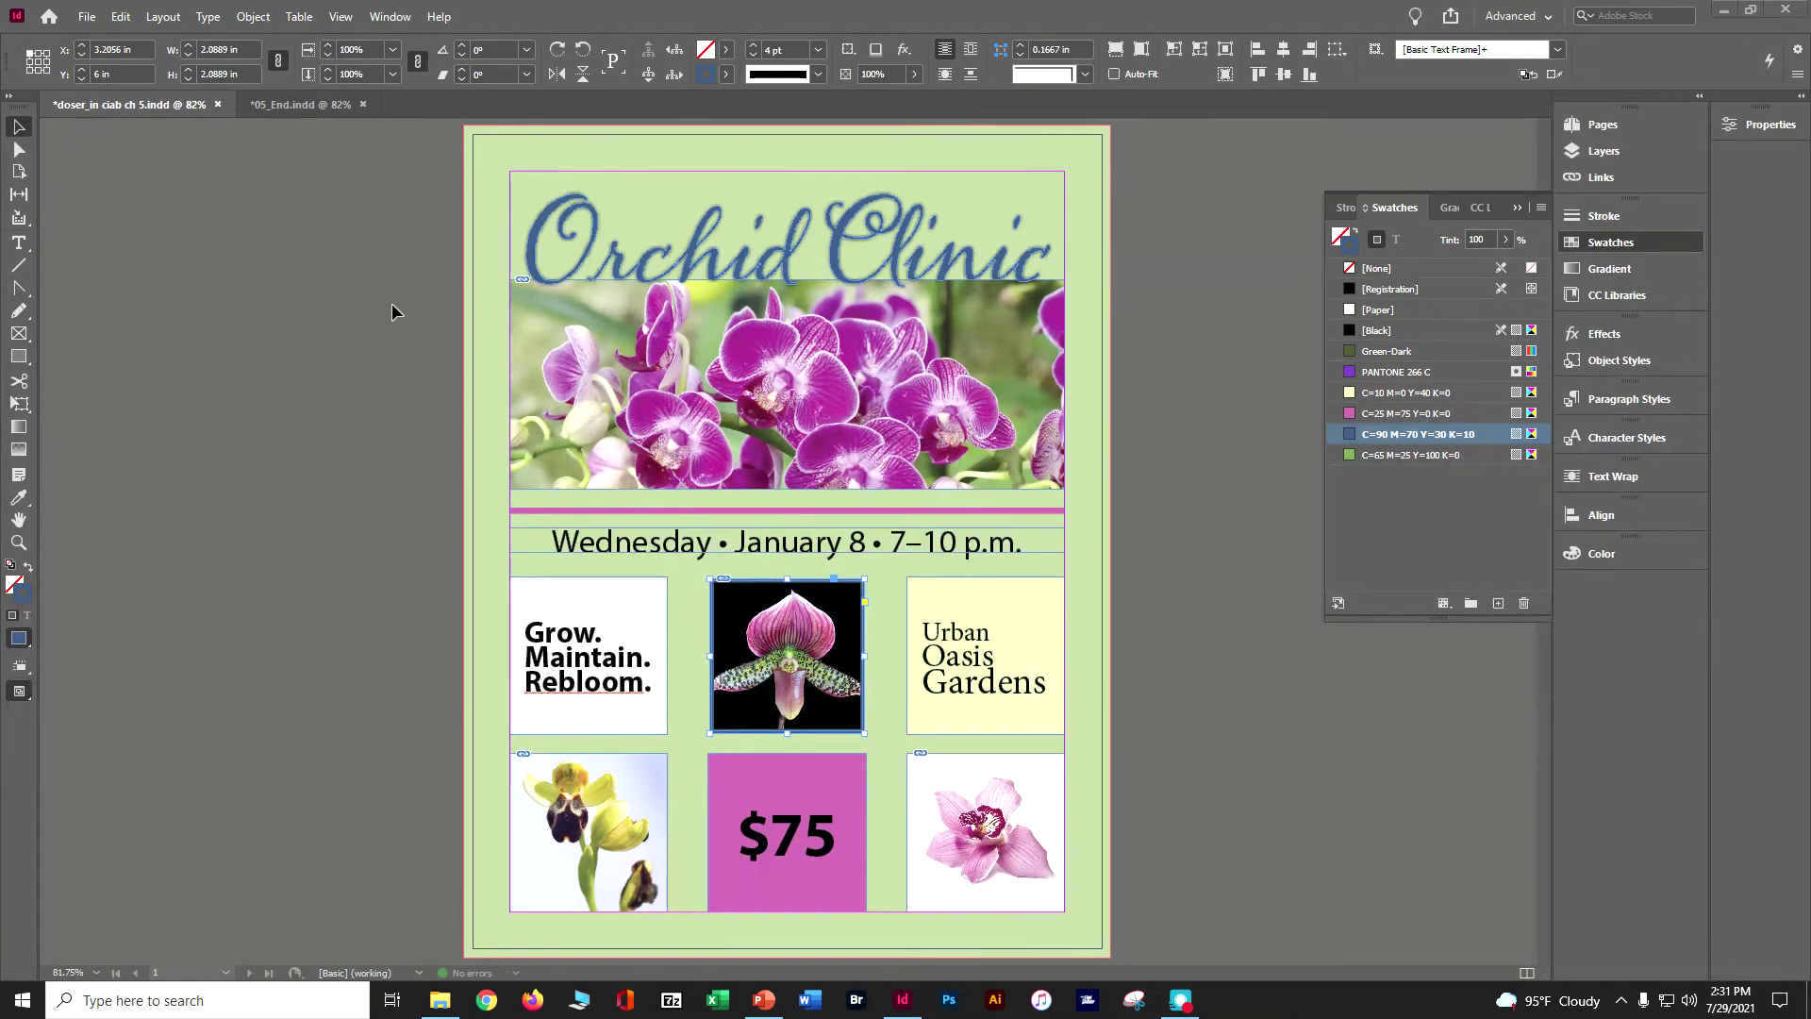
Color the "Wednesday • January 8 • 7–10 p.m." text with the C=90 M=70 Y=30 K=10 swatch.
{"action": "left_click", "coordinate": [620, 546]}
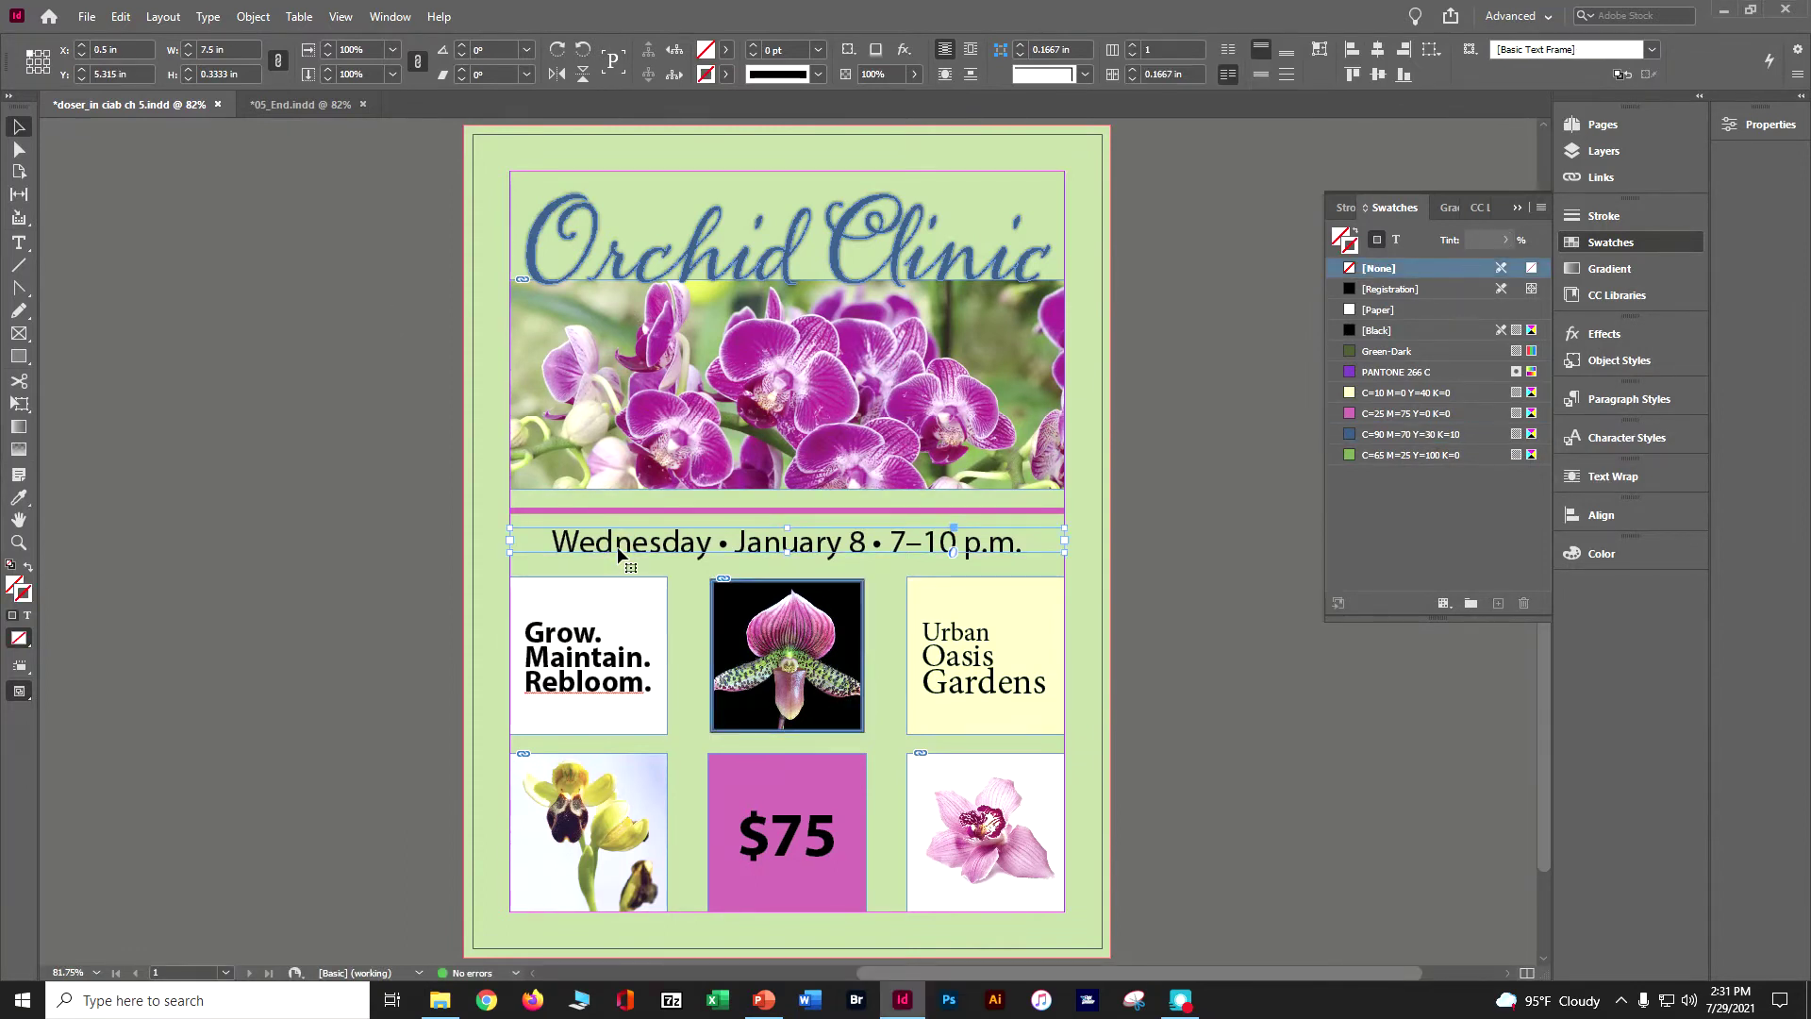
{"action": "left_click", "coordinate": [18, 243]}
{"action": "left_click", "coordinate": [595, 546]}
{"action": "triple_click", "coordinate": [595, 545]}
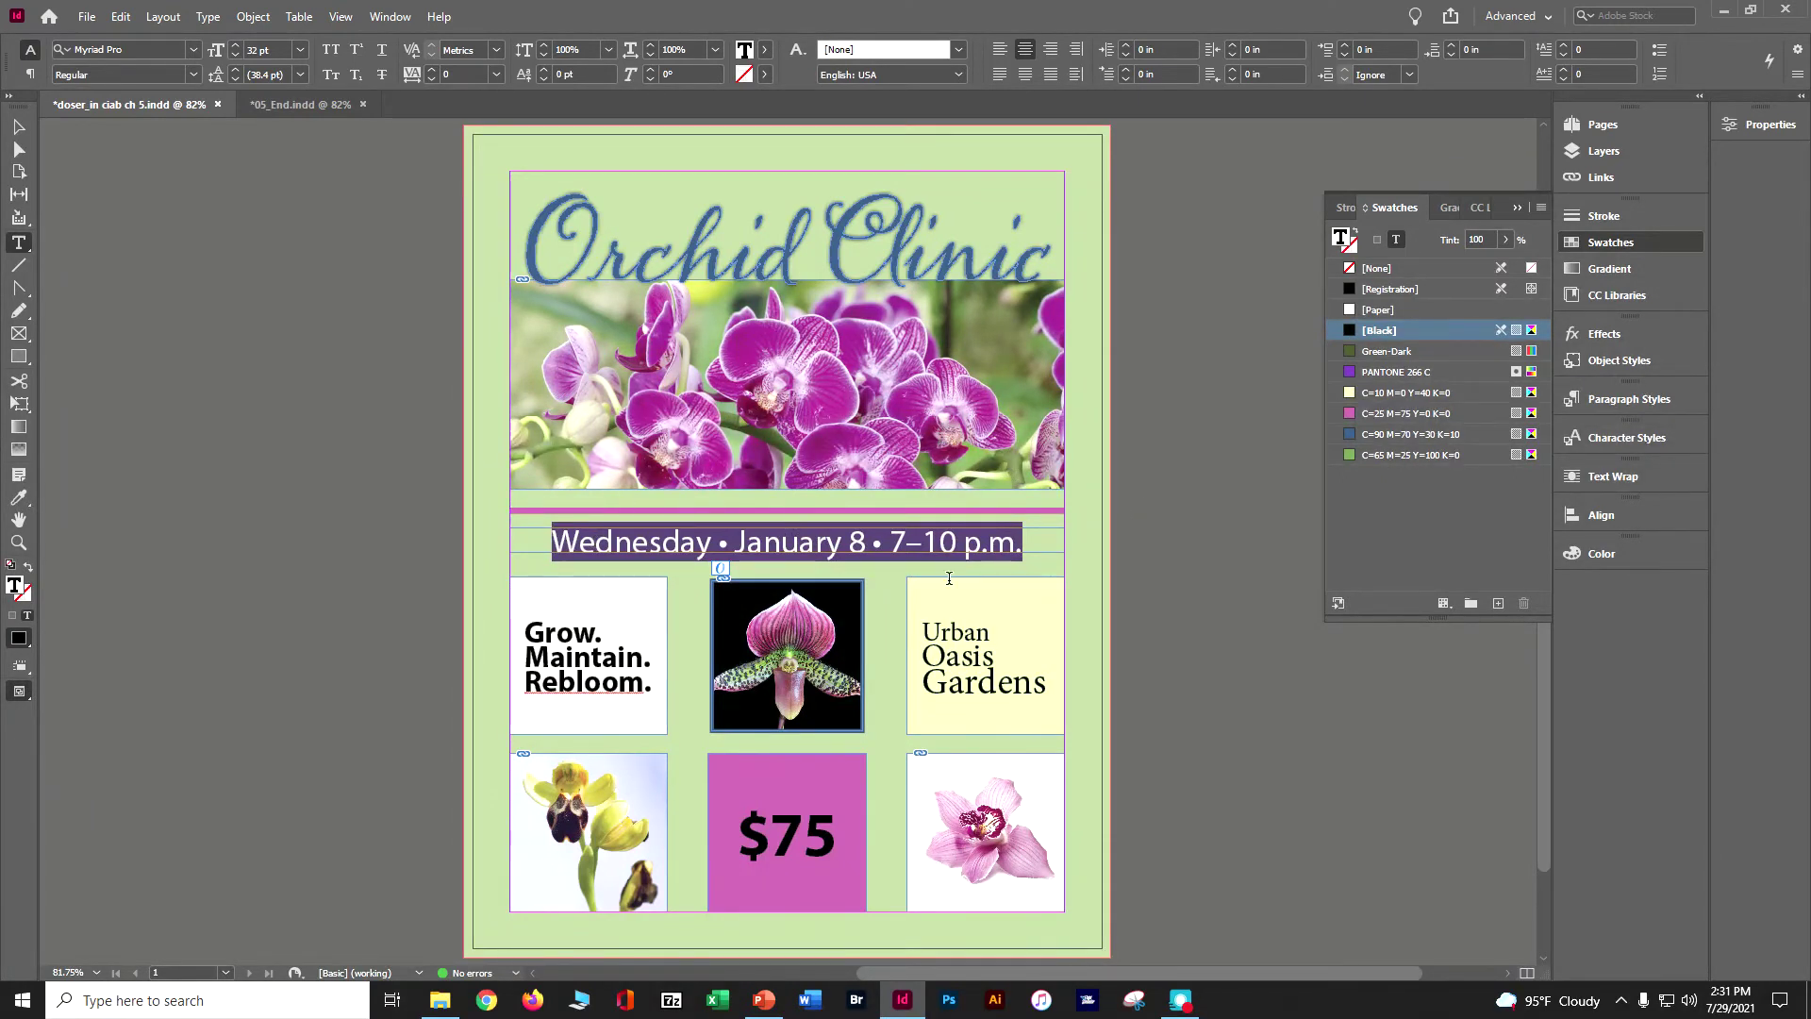
{"action": "left_click", "coordinate": [1373, 433]}
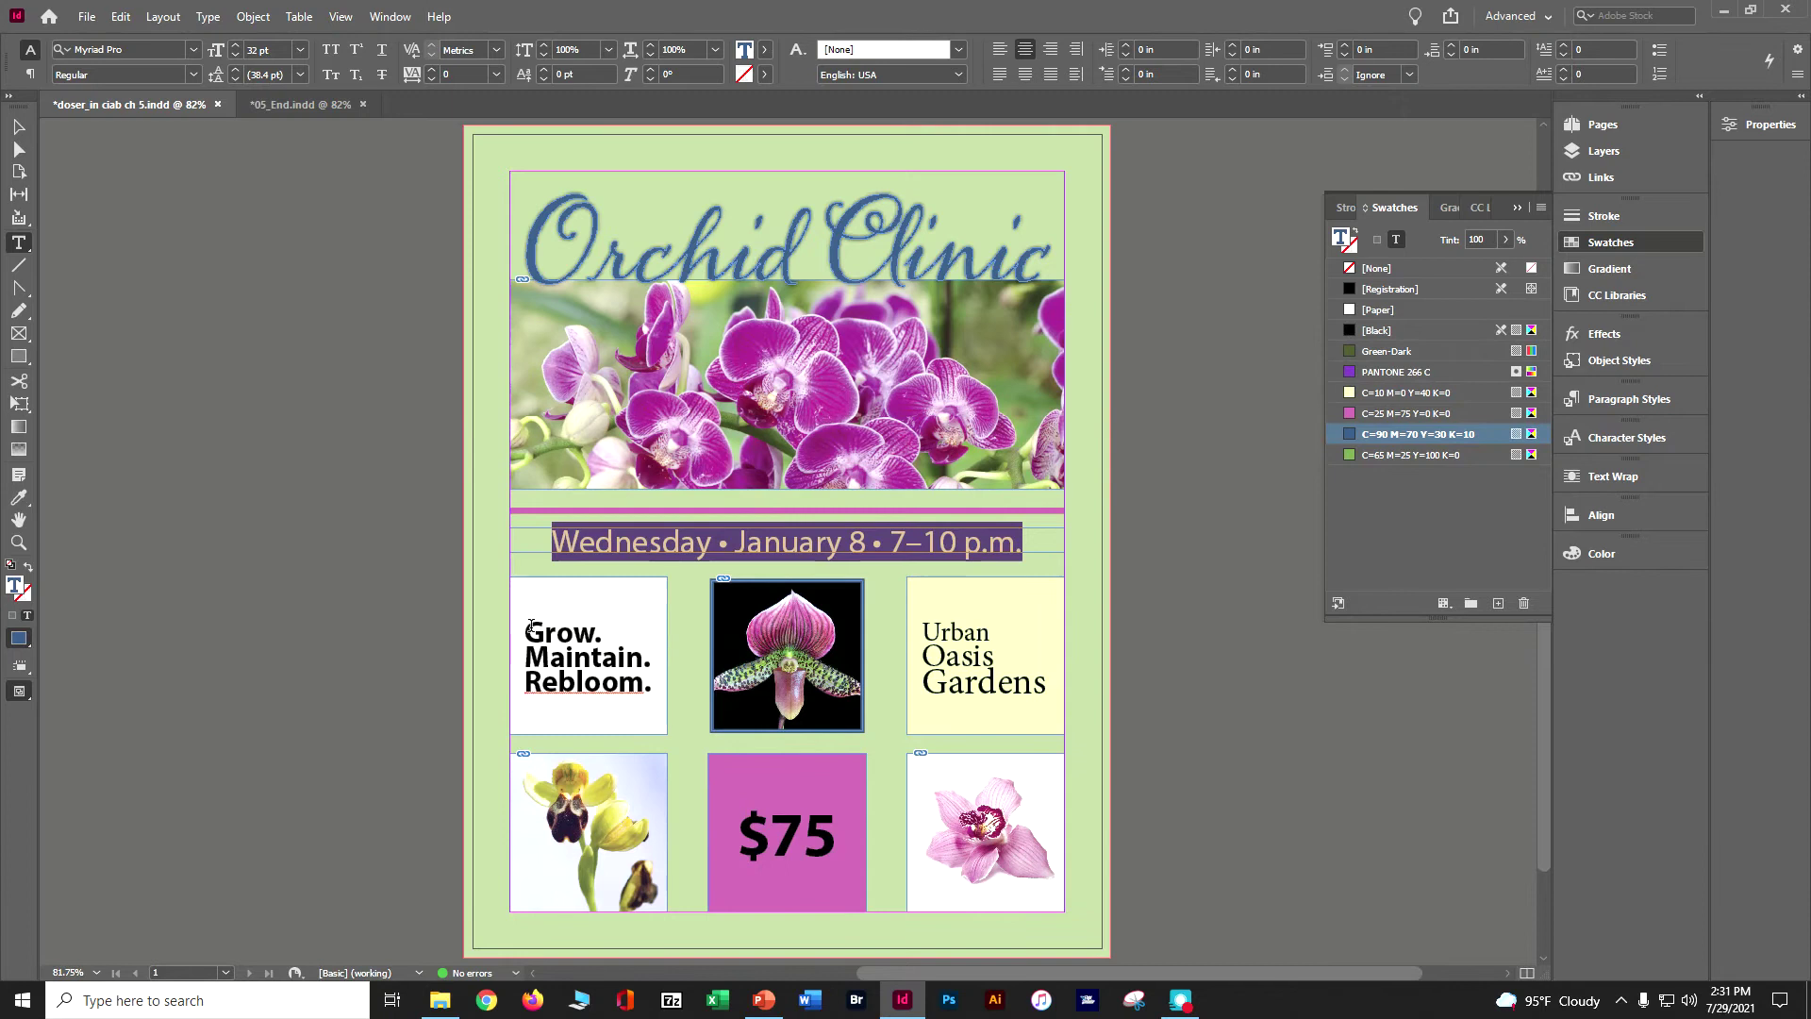
{"action": "left_click", "coordinate": [386, 530]}
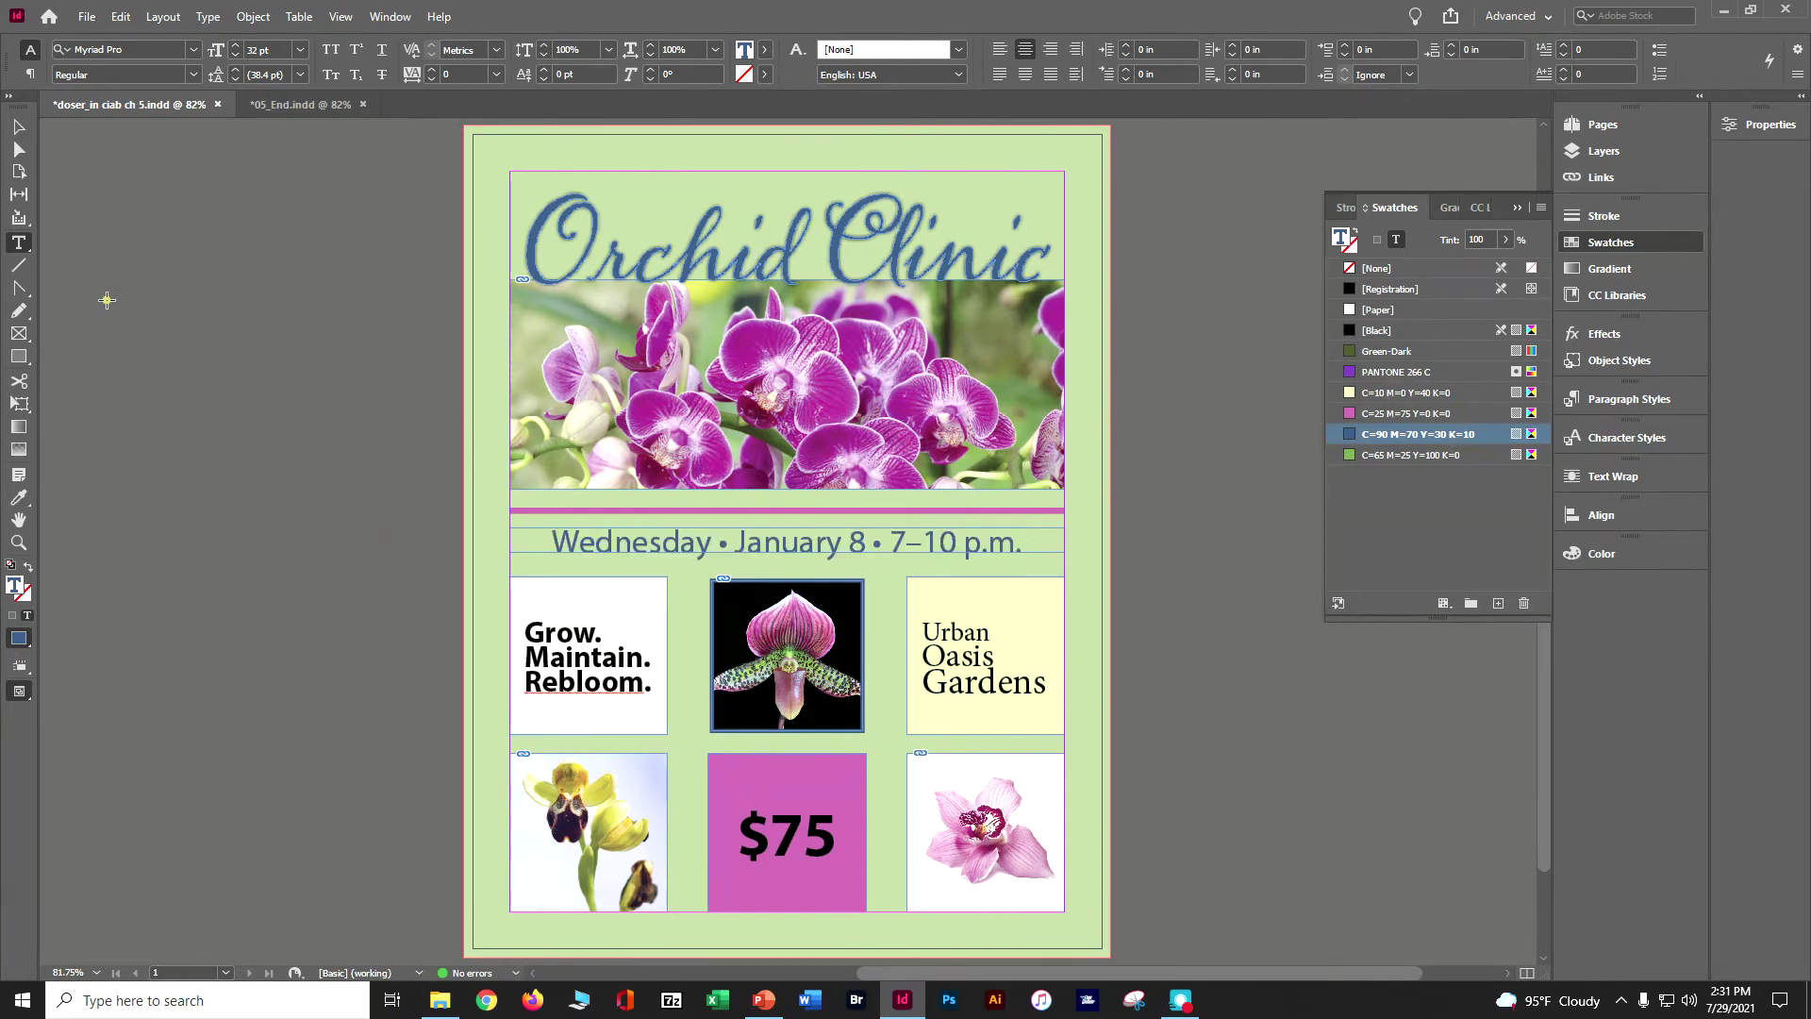
Color the "Grow. Maintain. Rebloom." text with the C=90 M=70 Y=30 K=10 swatch.
{"action": "left_click", "coordinate": [516, 625]}
{"action": "left_click_drag", "start_coordinate": [516, 626], "coordinate": [651, 684]}
{"action": "key", "text": "Escape"}
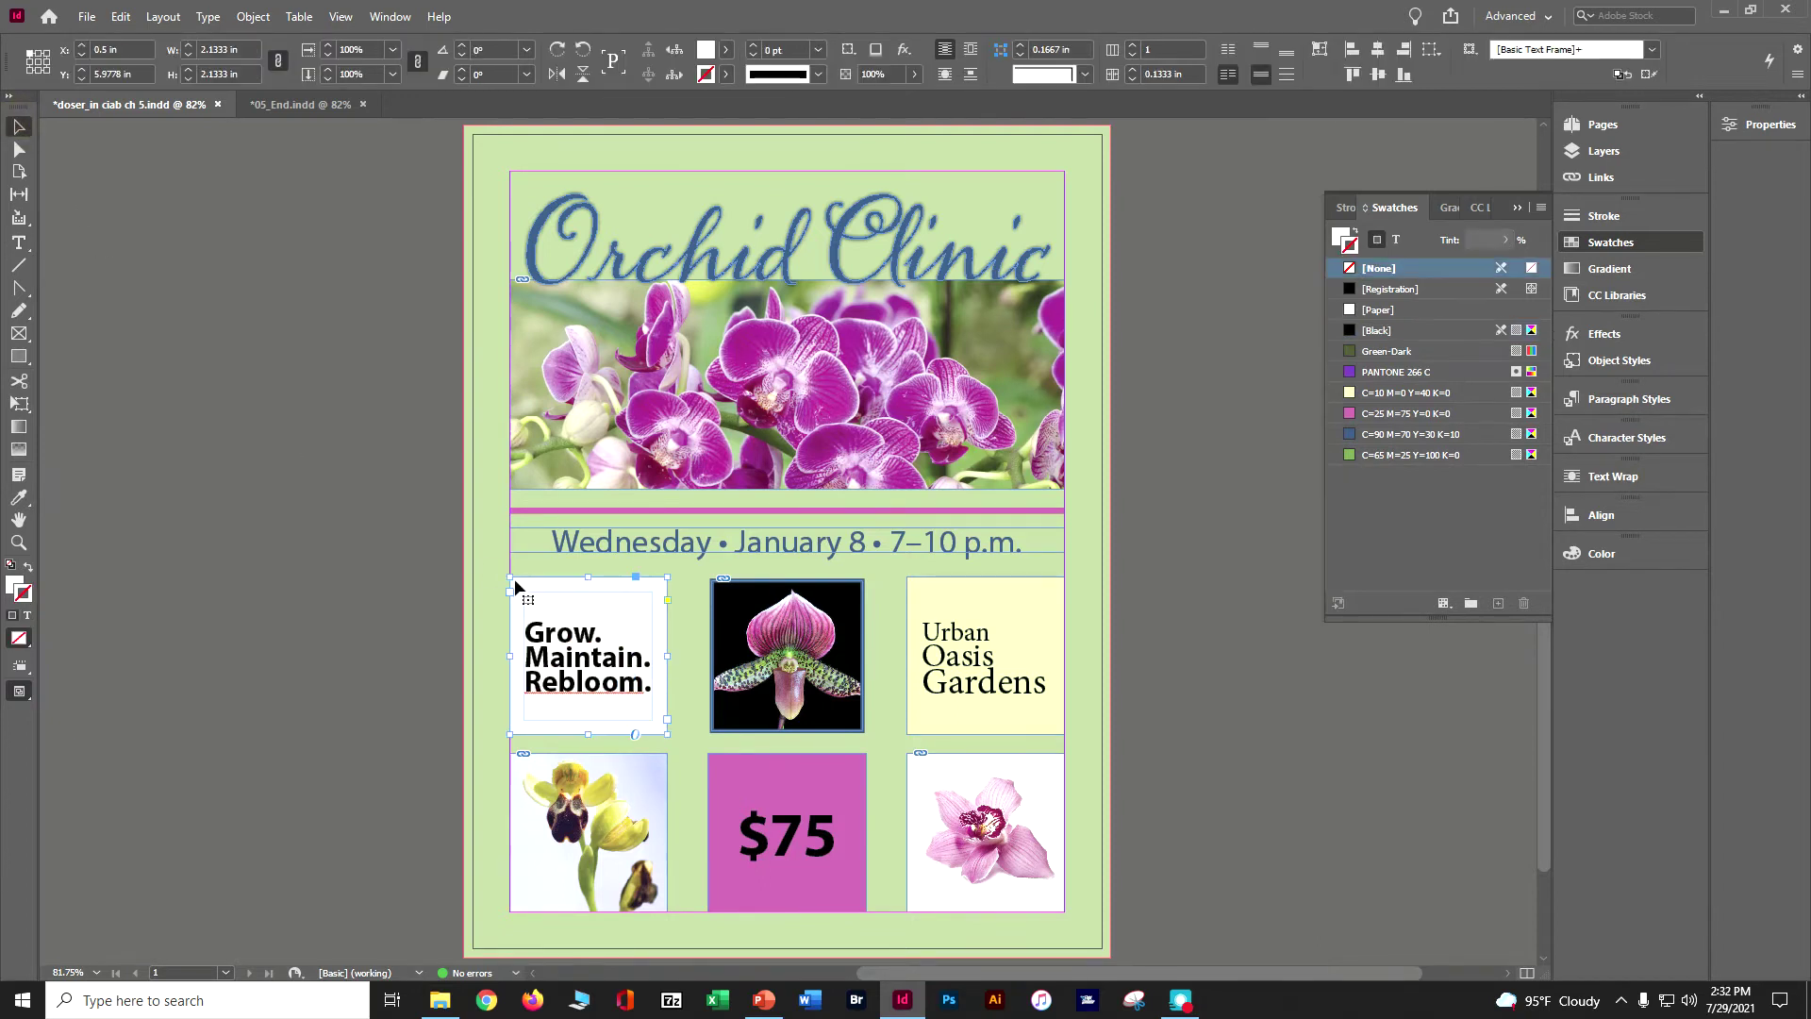
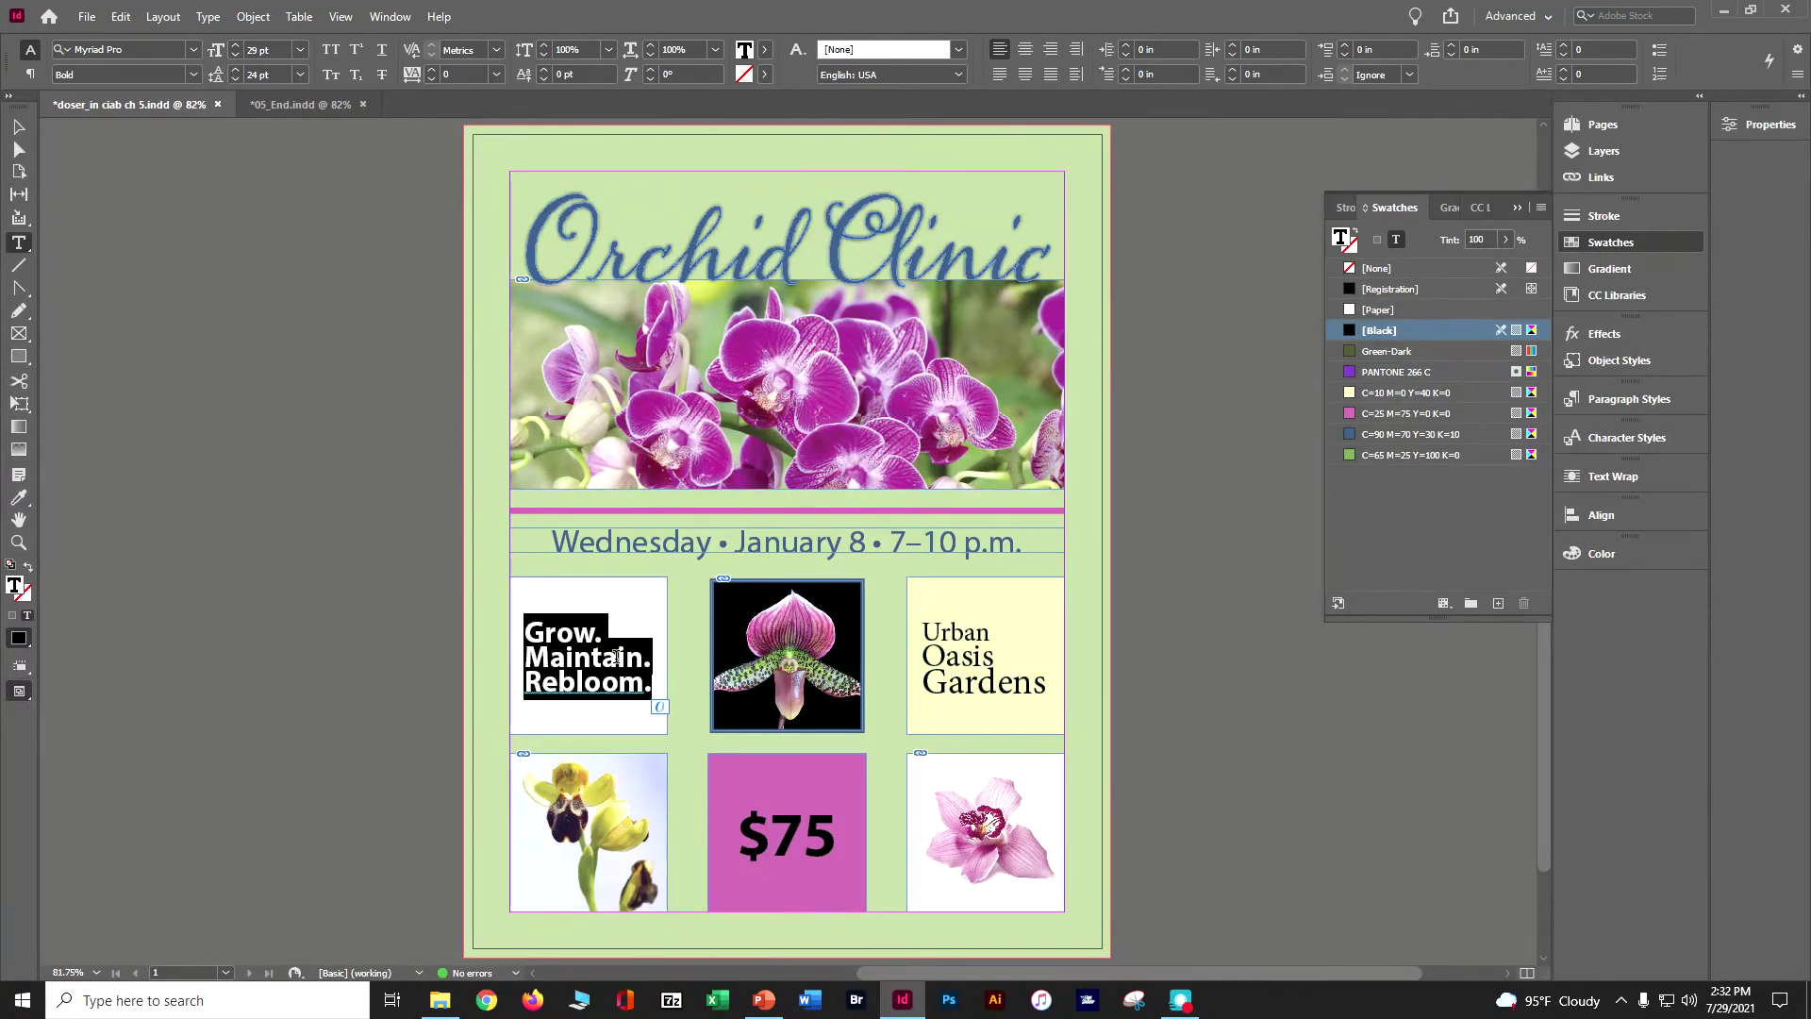
{"action": "left_click", "coordinate": [1392, 434]}
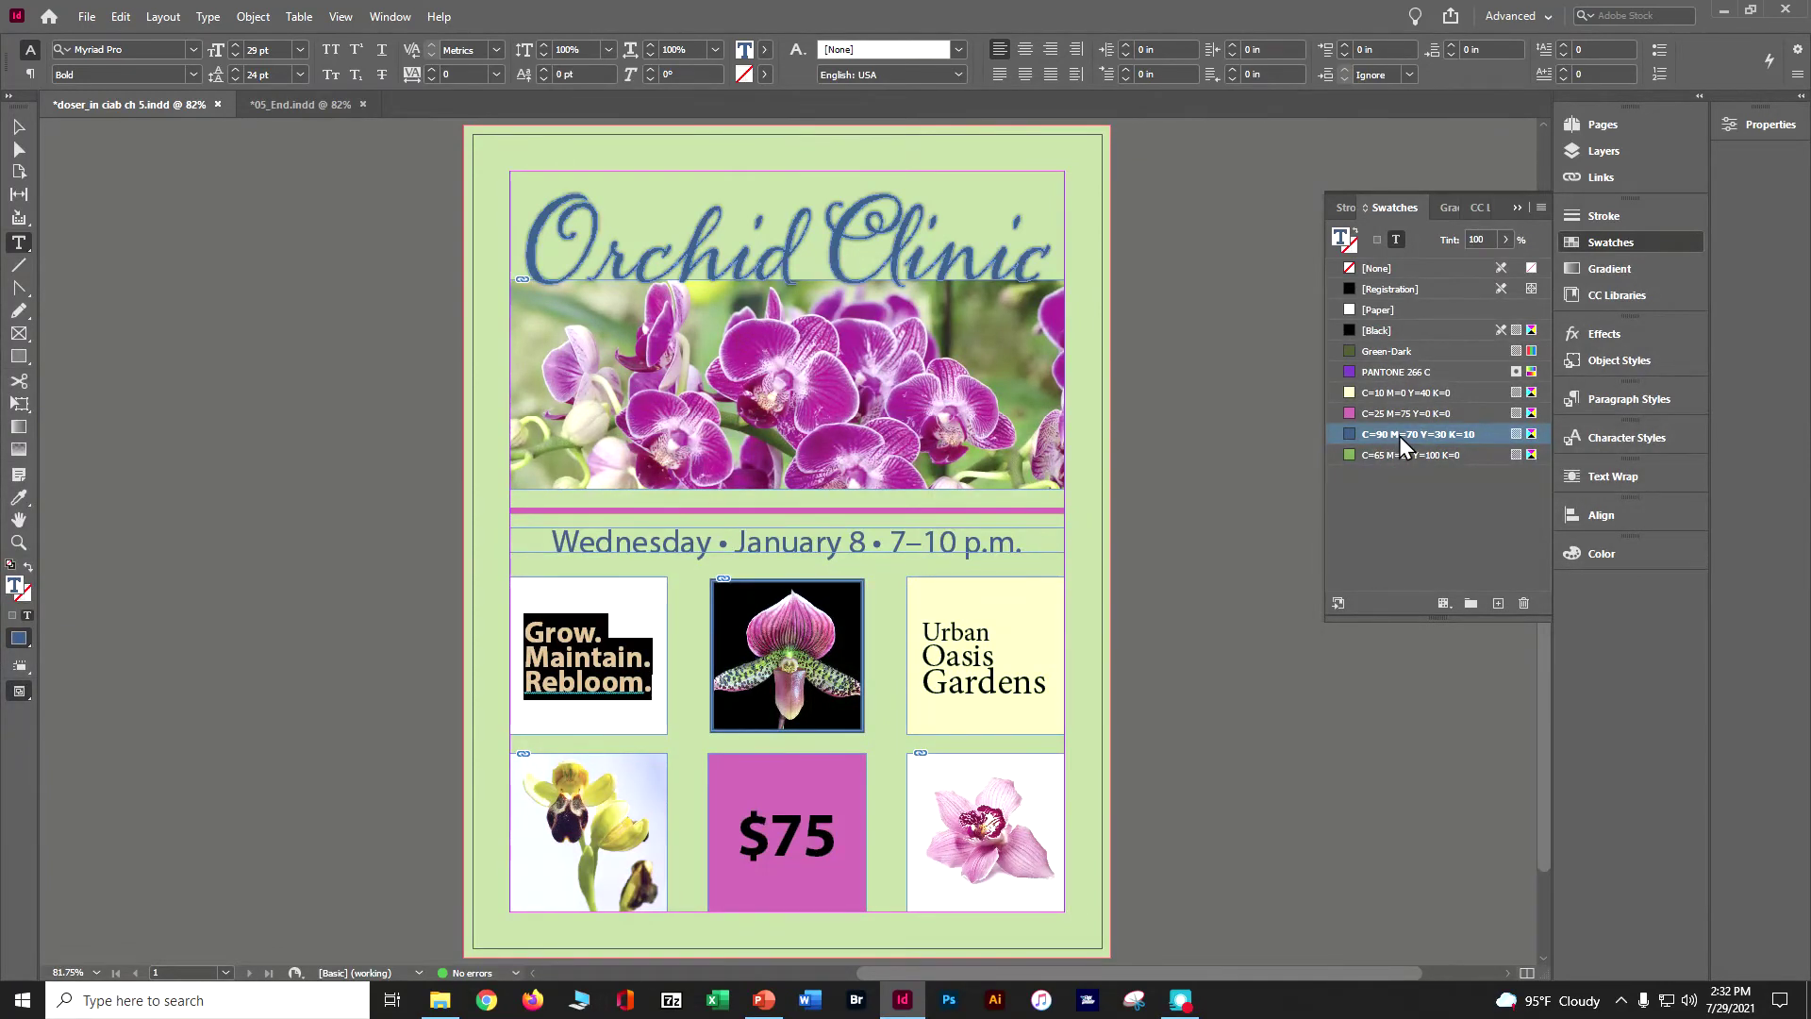
Color the Urban Oasis Gardens text with the PANTONE 266 C swatch, deselect it, and save the document.
{"action": "triple_click", "coordinate": [971, 696]}
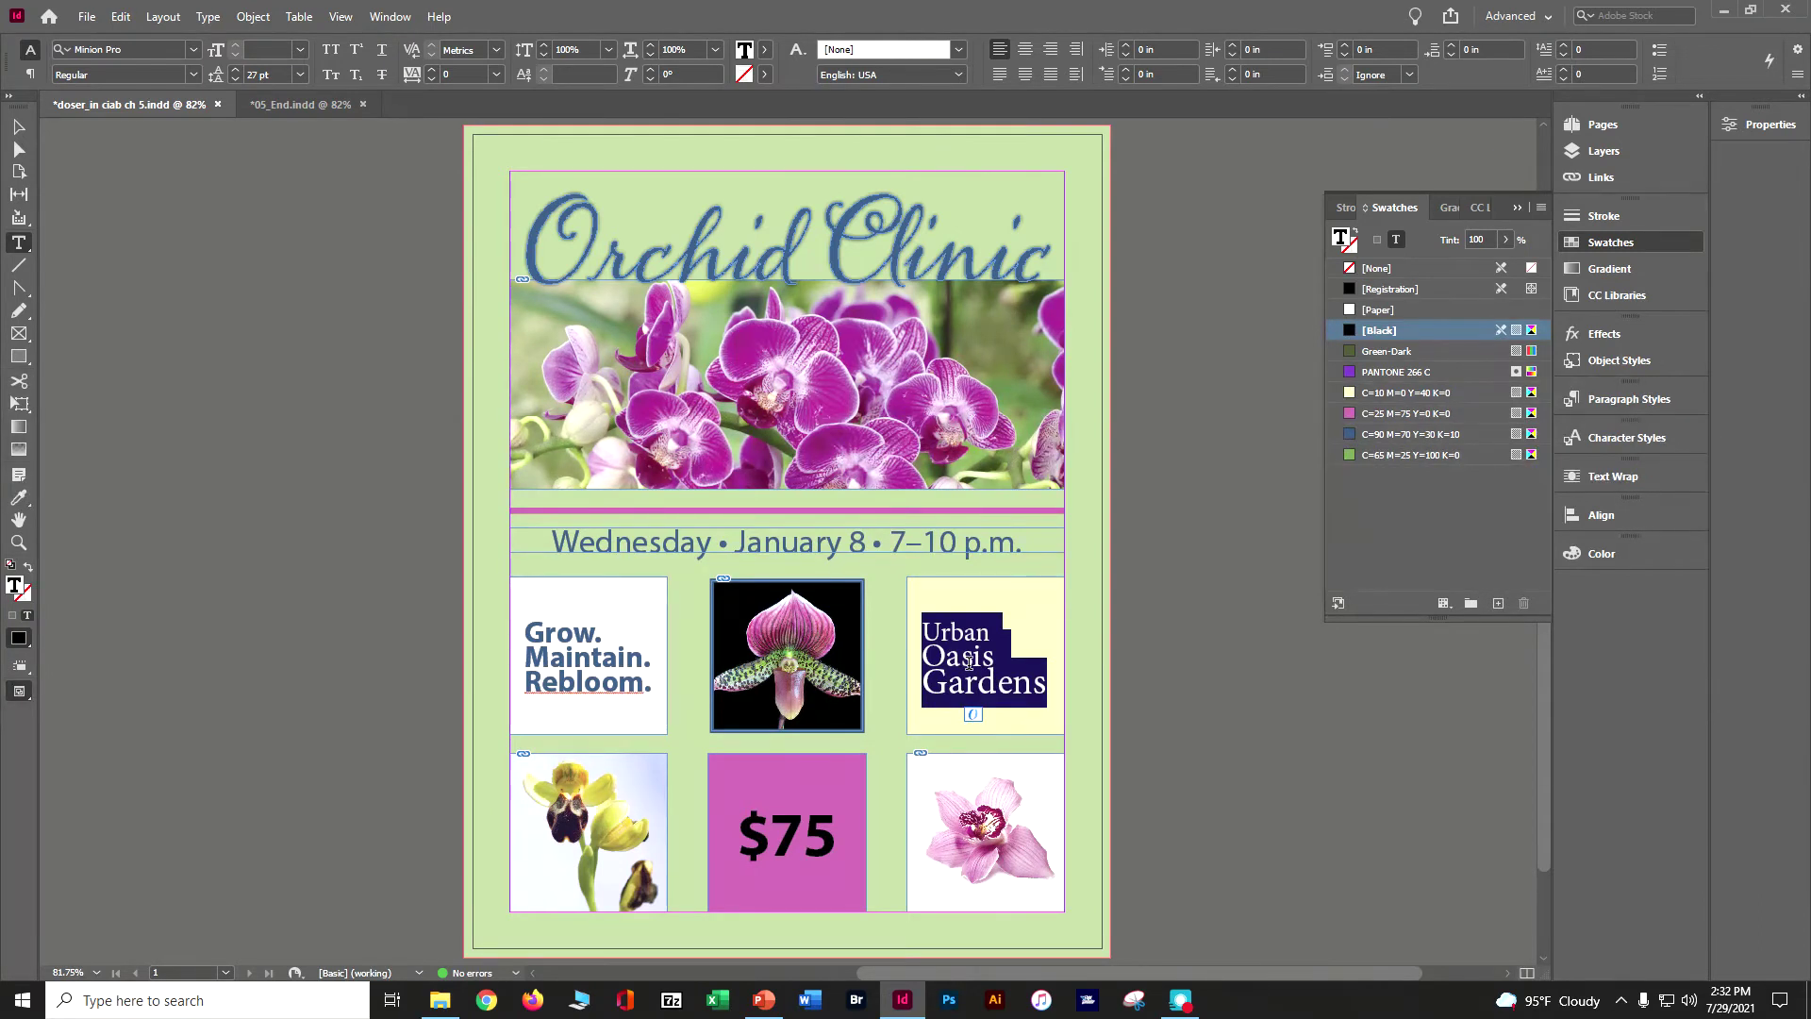
{"action": "left_click", "coordinate": [1406, 372]}
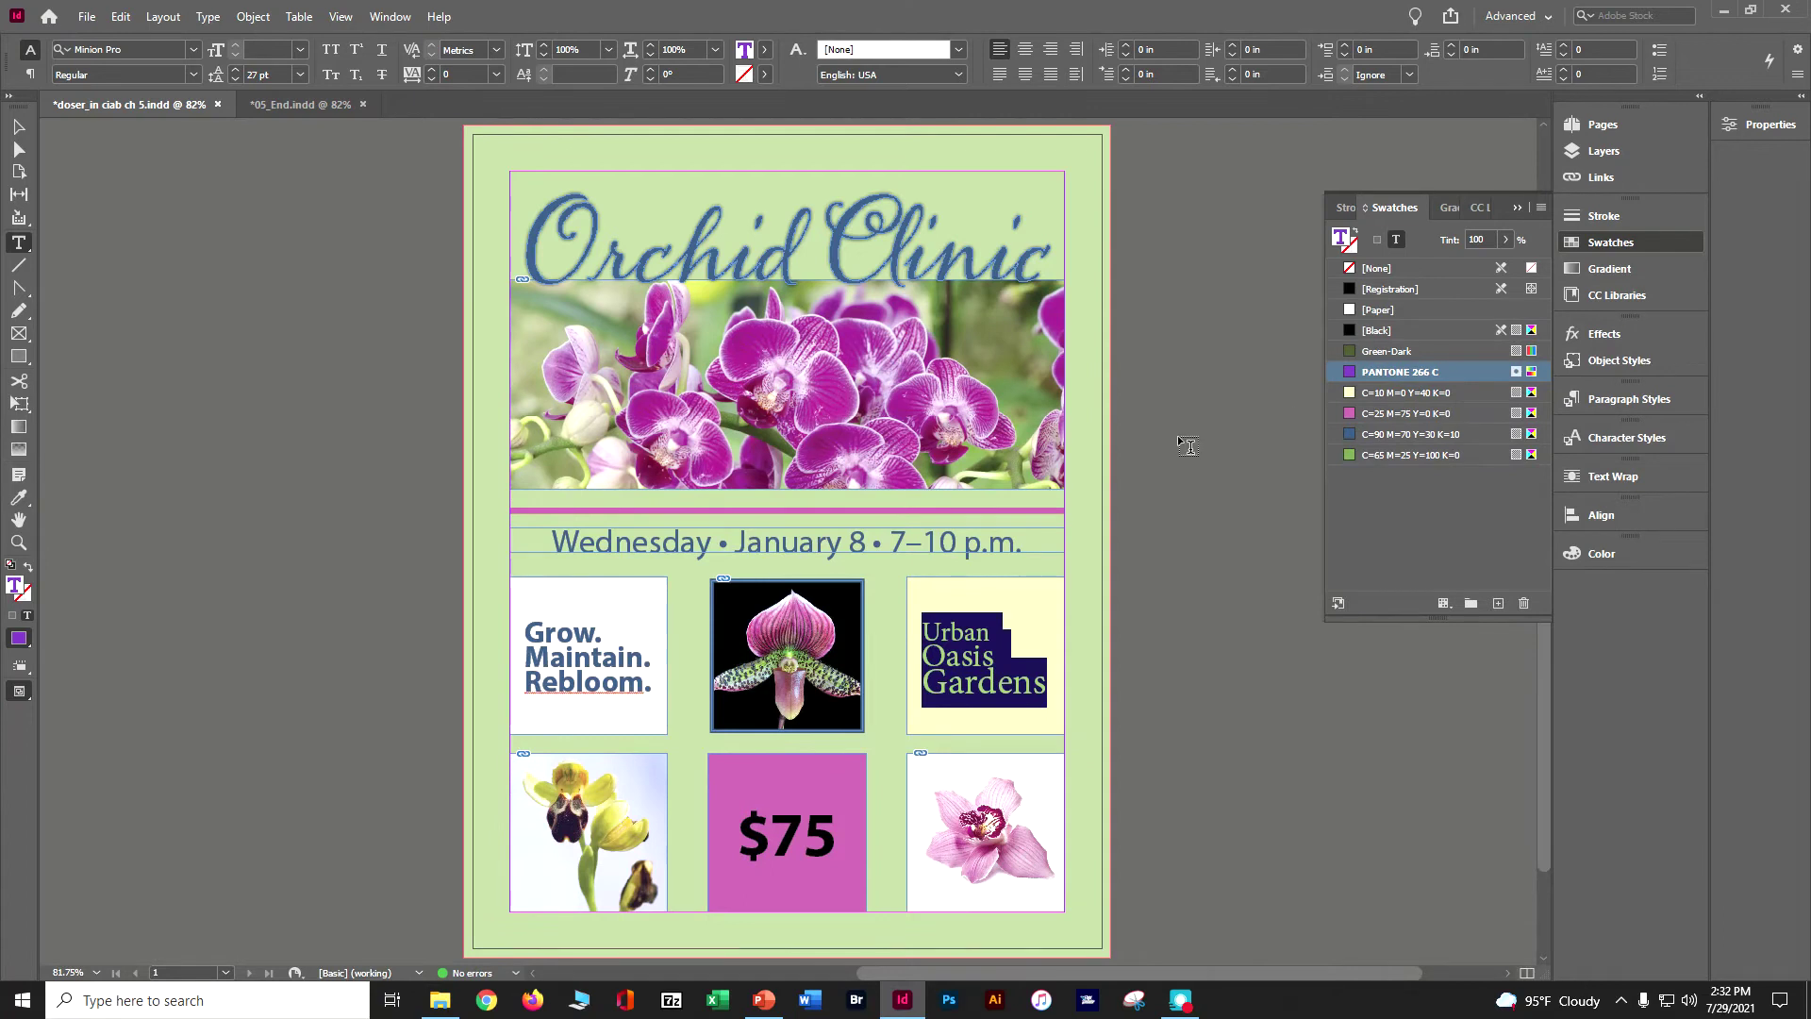
{"action": "left_click", "coordinate": [19, 126]}
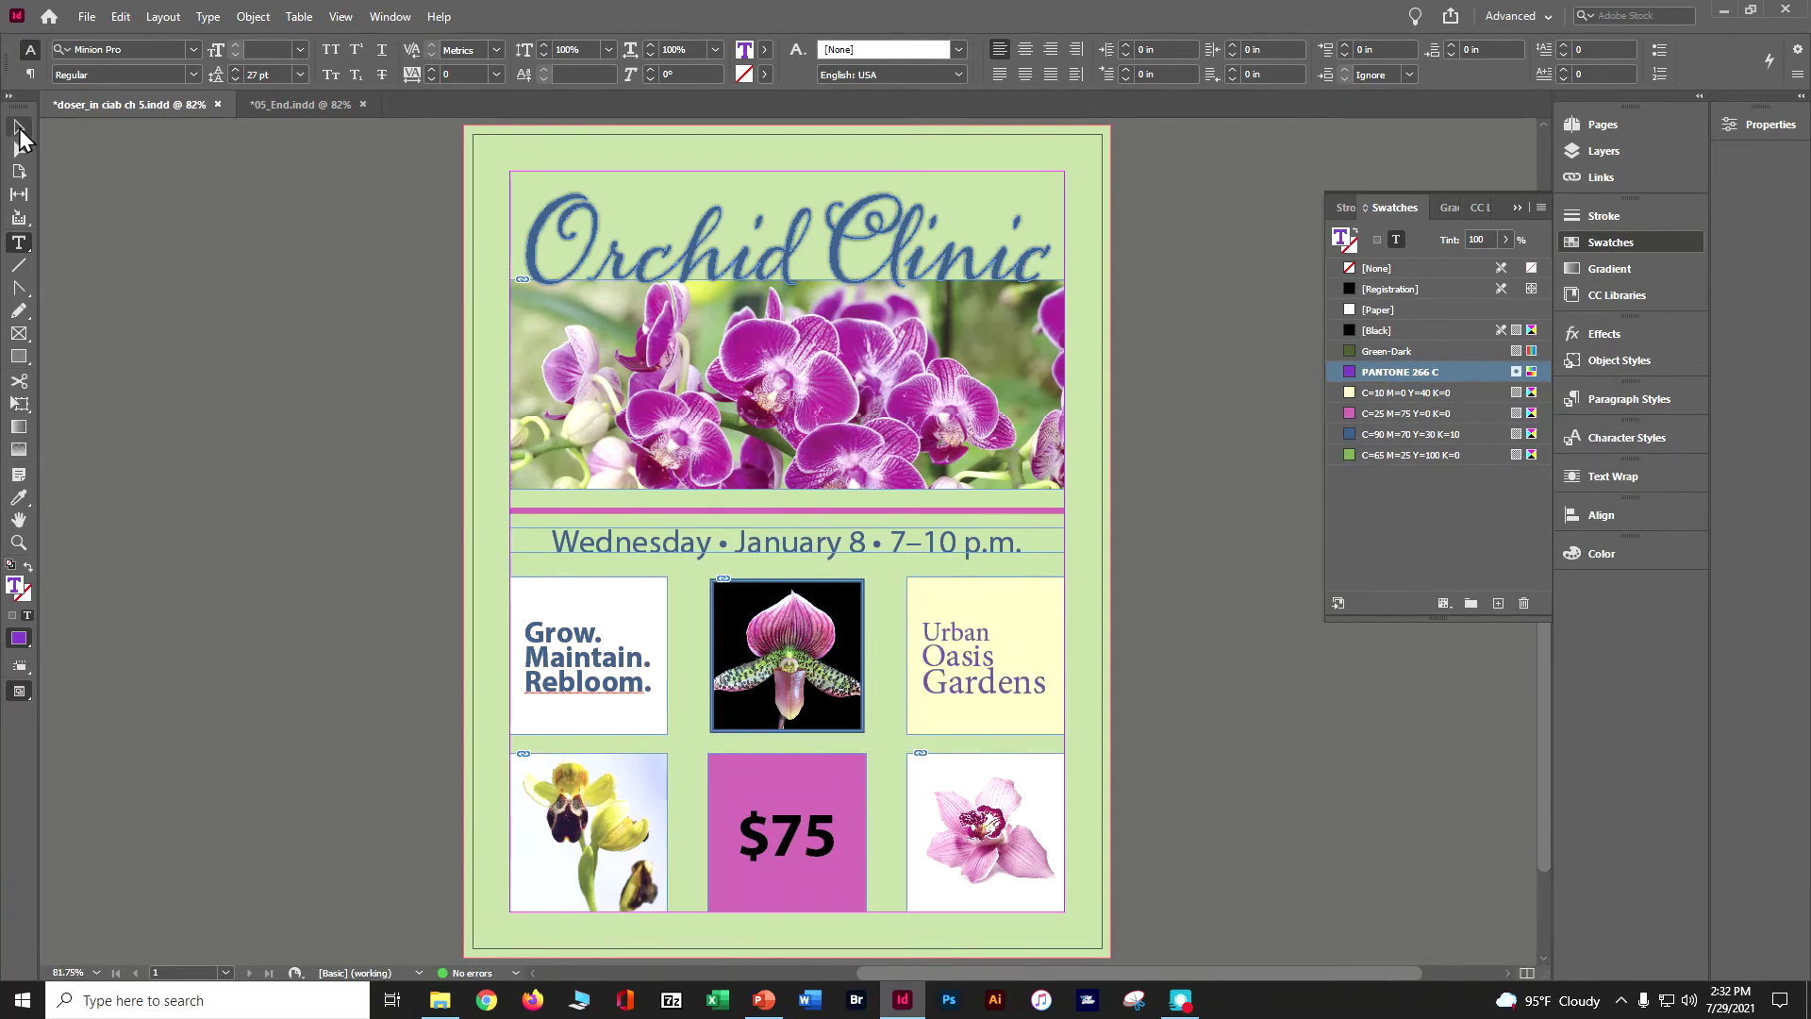
{"action": "left_click", "coordinate": [86, 181]}
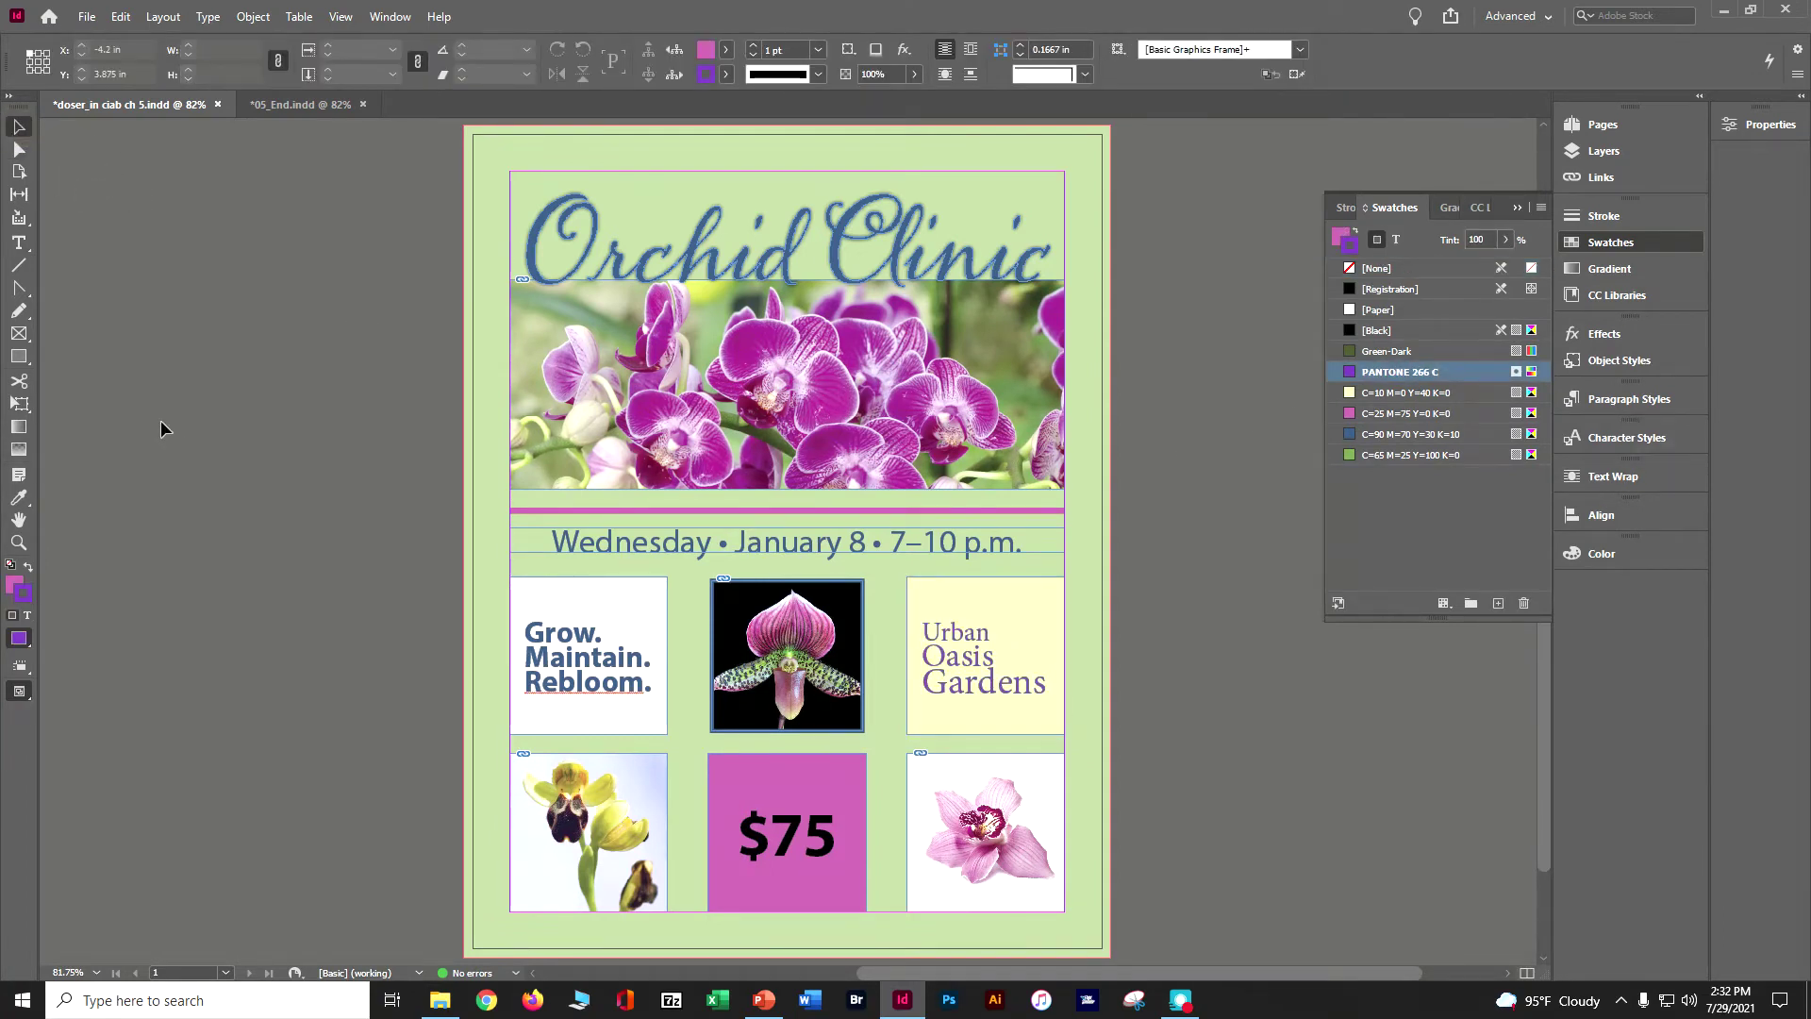
{"action": "key", "text": "ctrl+s"}
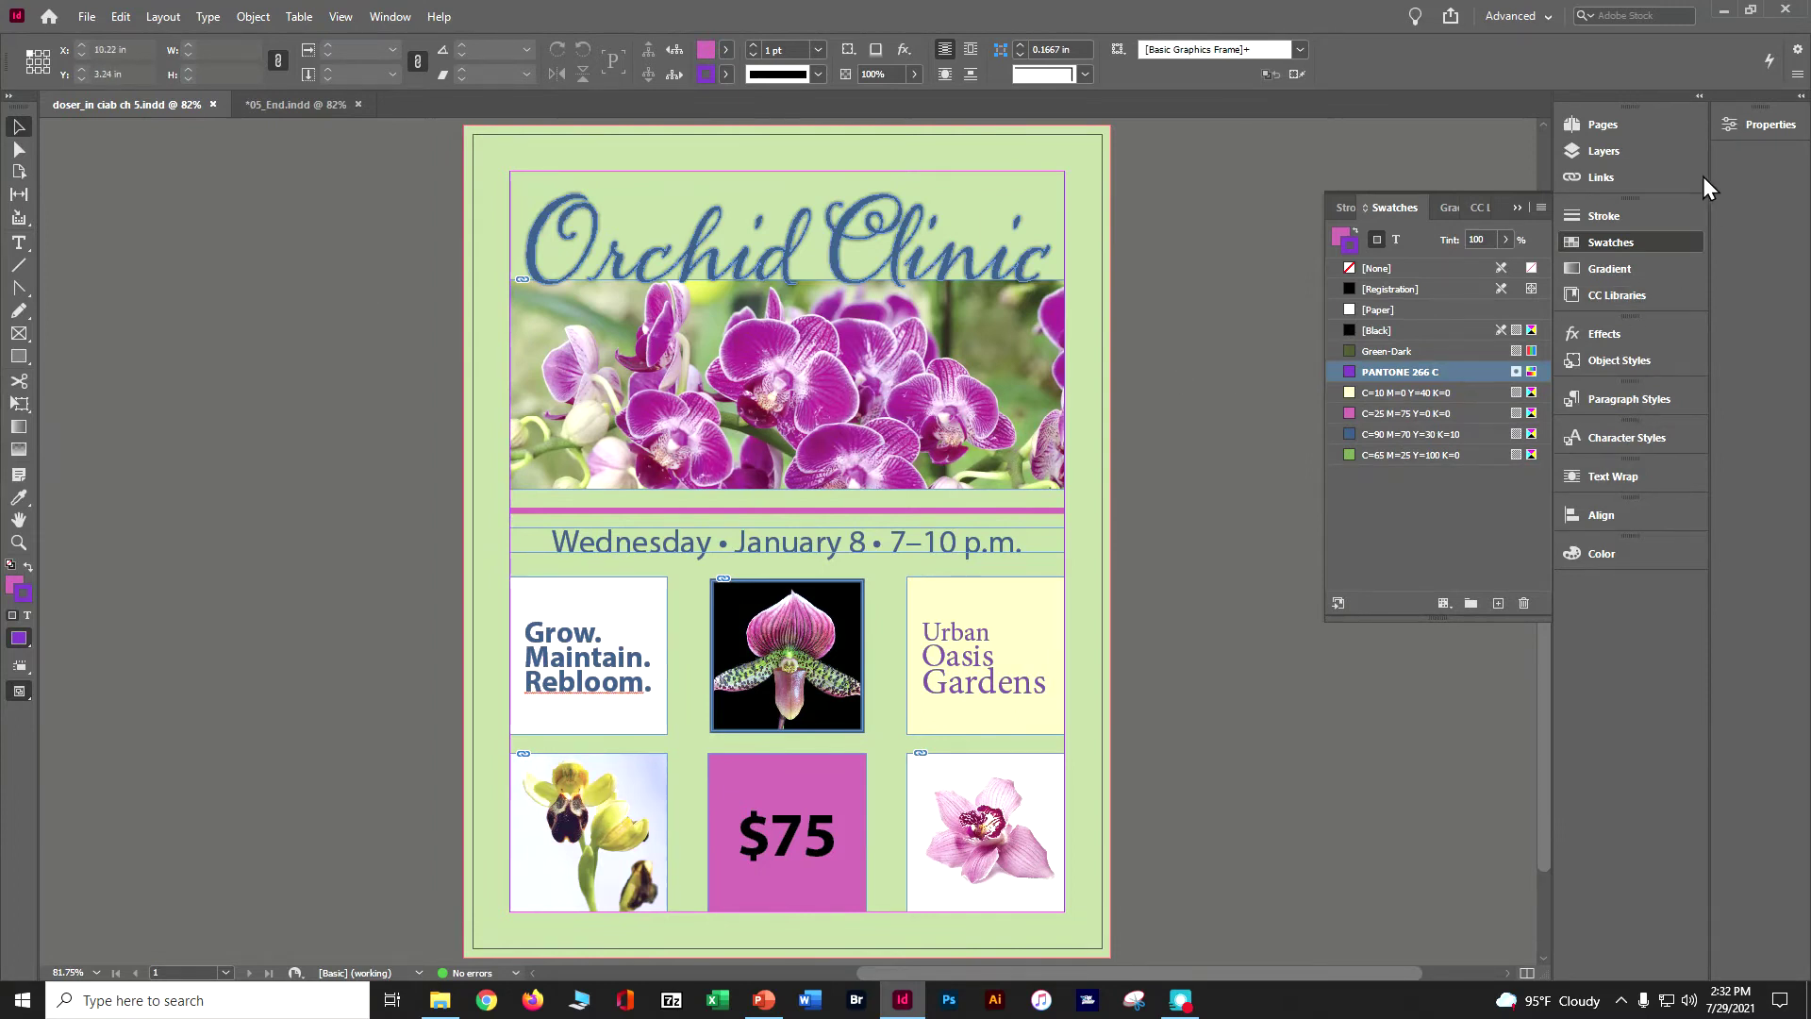
Give the $75 text a stroke weight of 1 pt.
{"action": "left_click", "coordinate": [390, 17]}
{"action": "left_click", "coordinate": [443, 439]}
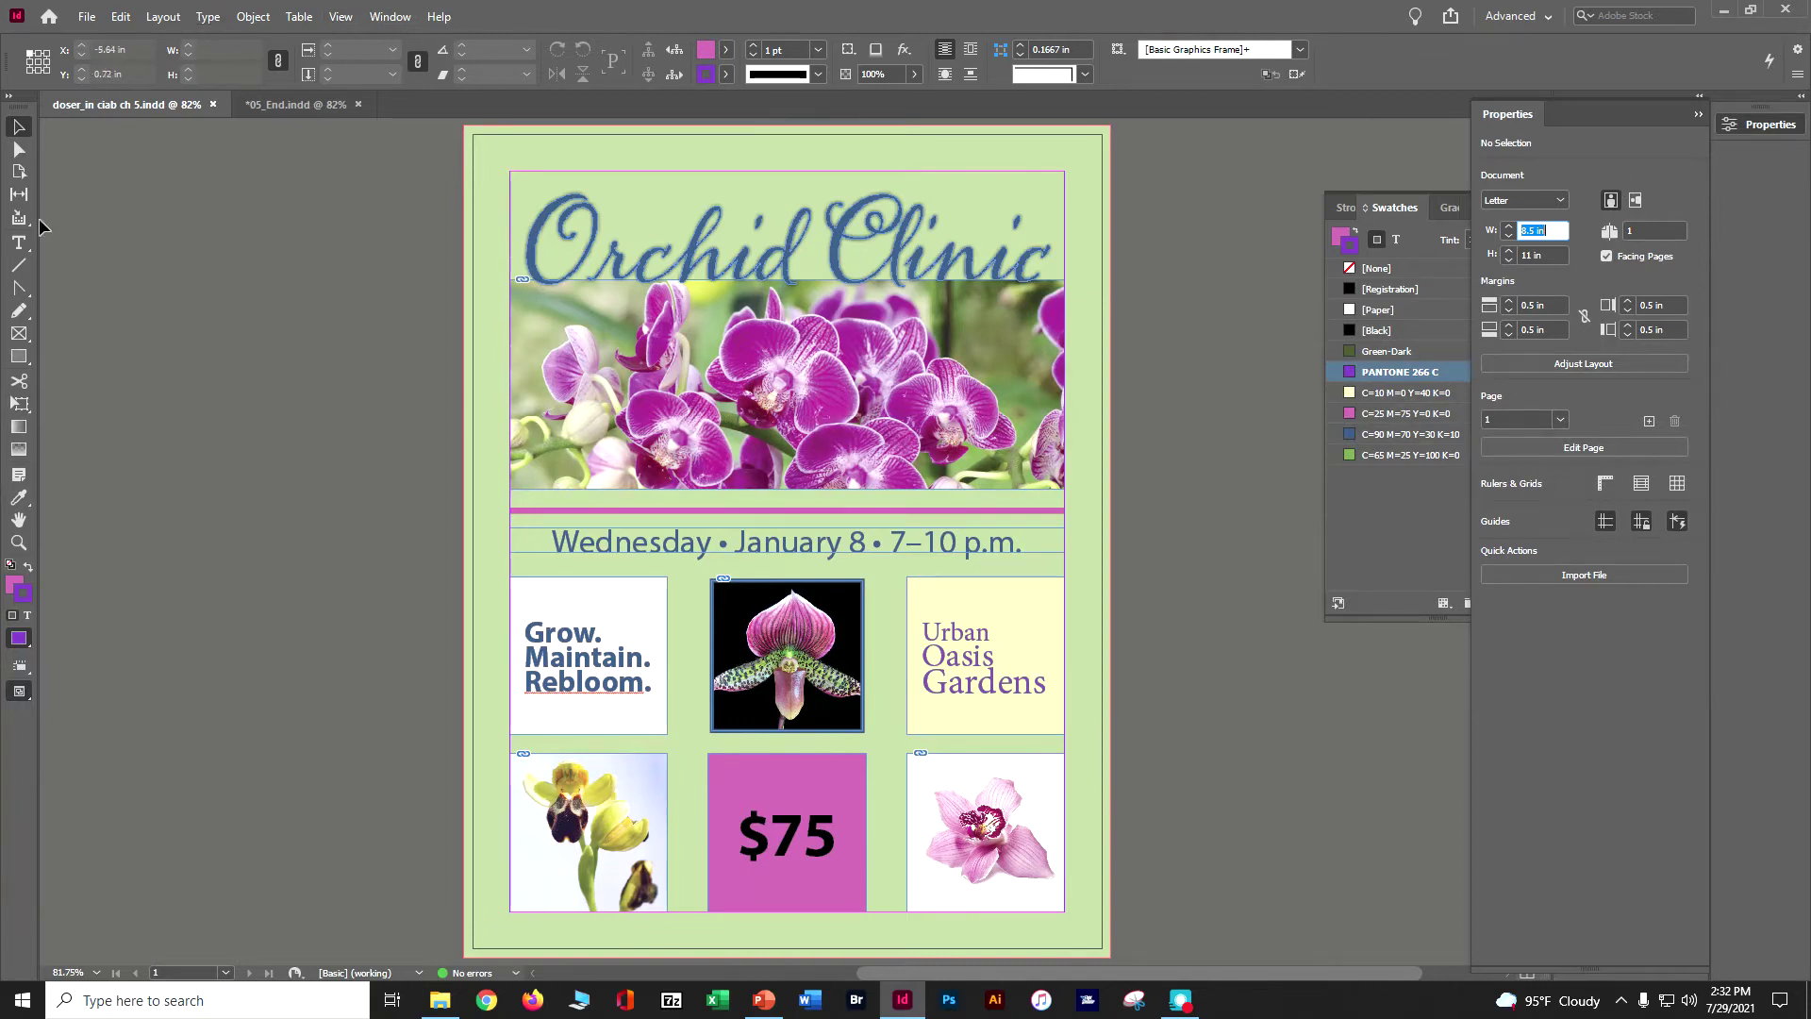
{"action": "left_click", "coordinate": [19, 245]}
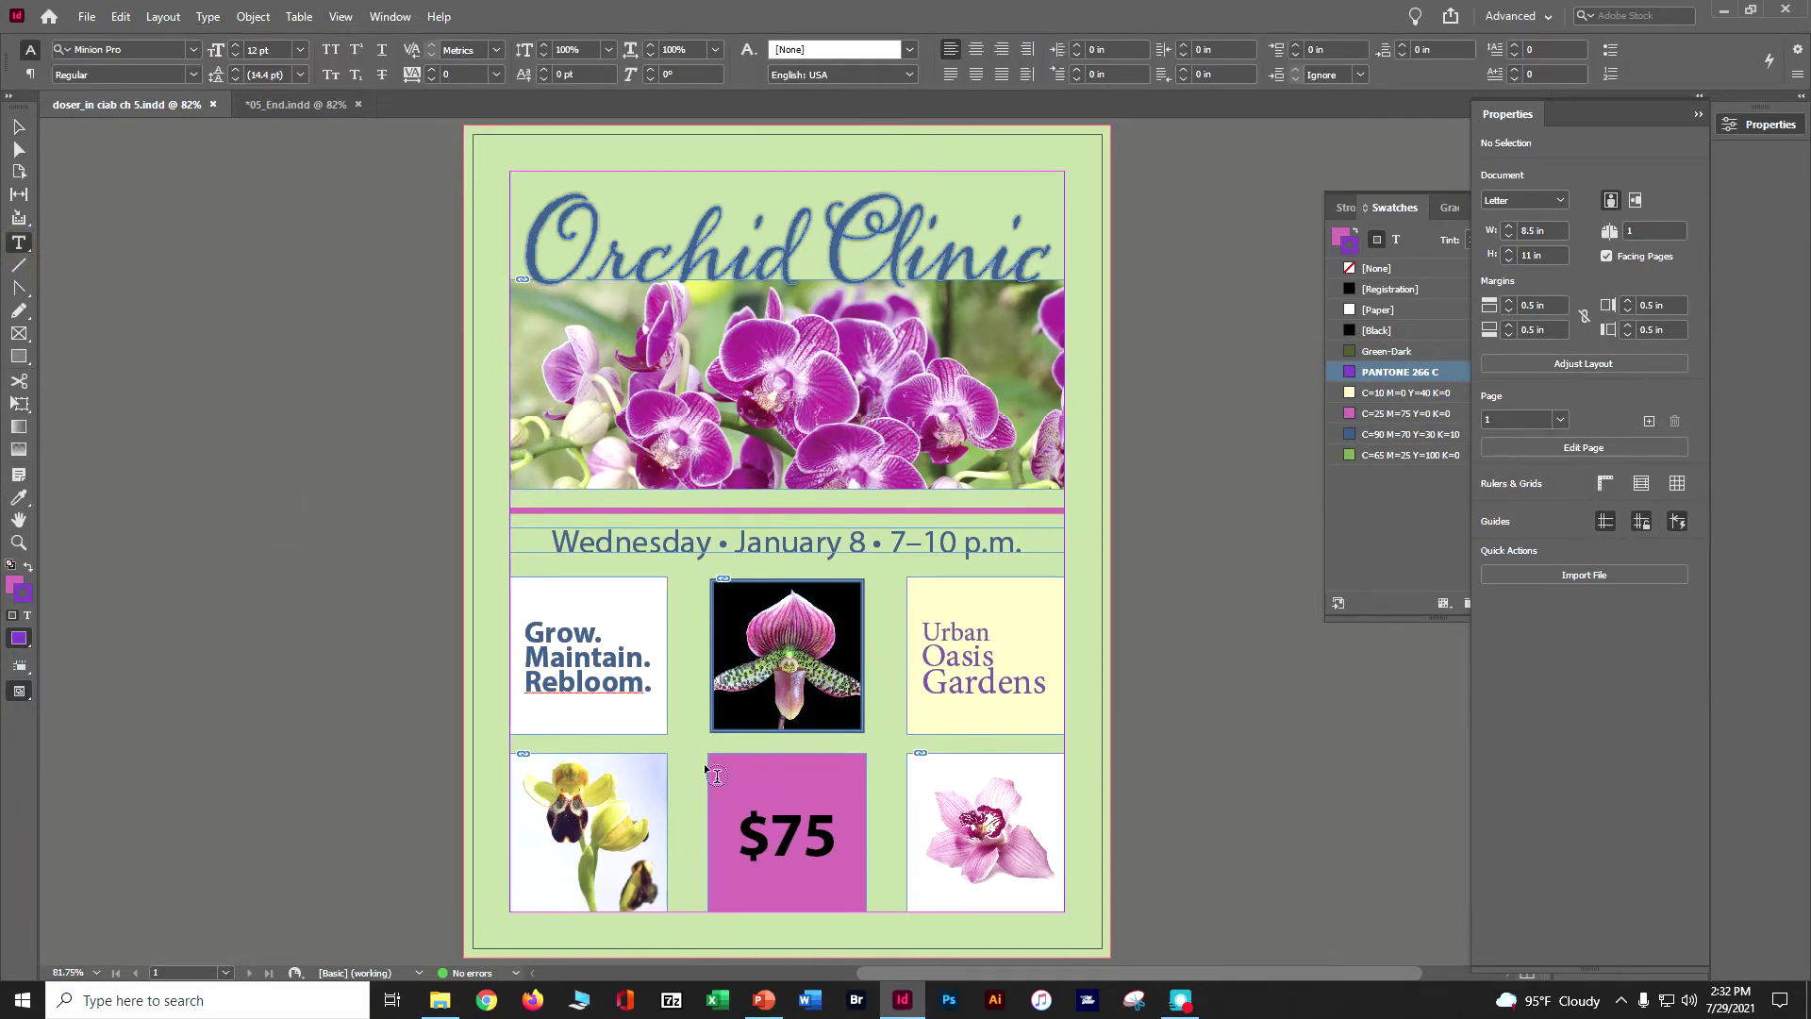
{"action": "left_click", "coordinate": [817, 866]}
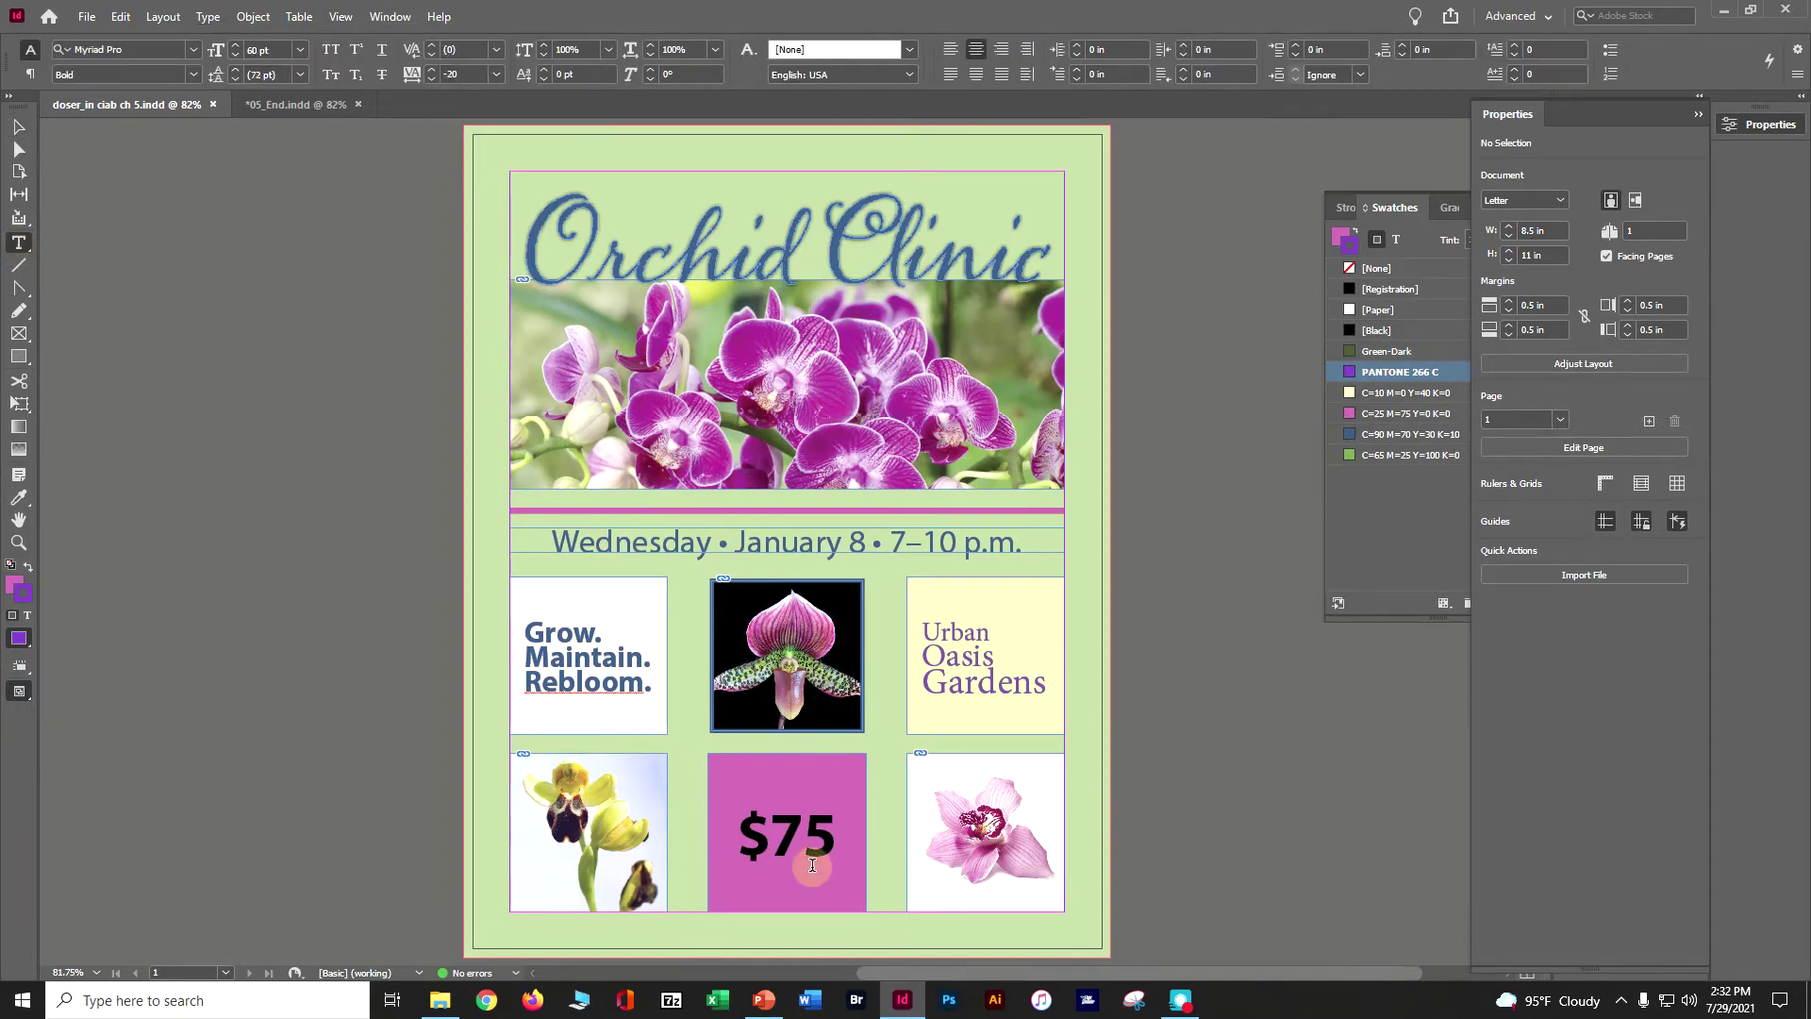
{"action": "left_click", "coordinate": [815, 815]}
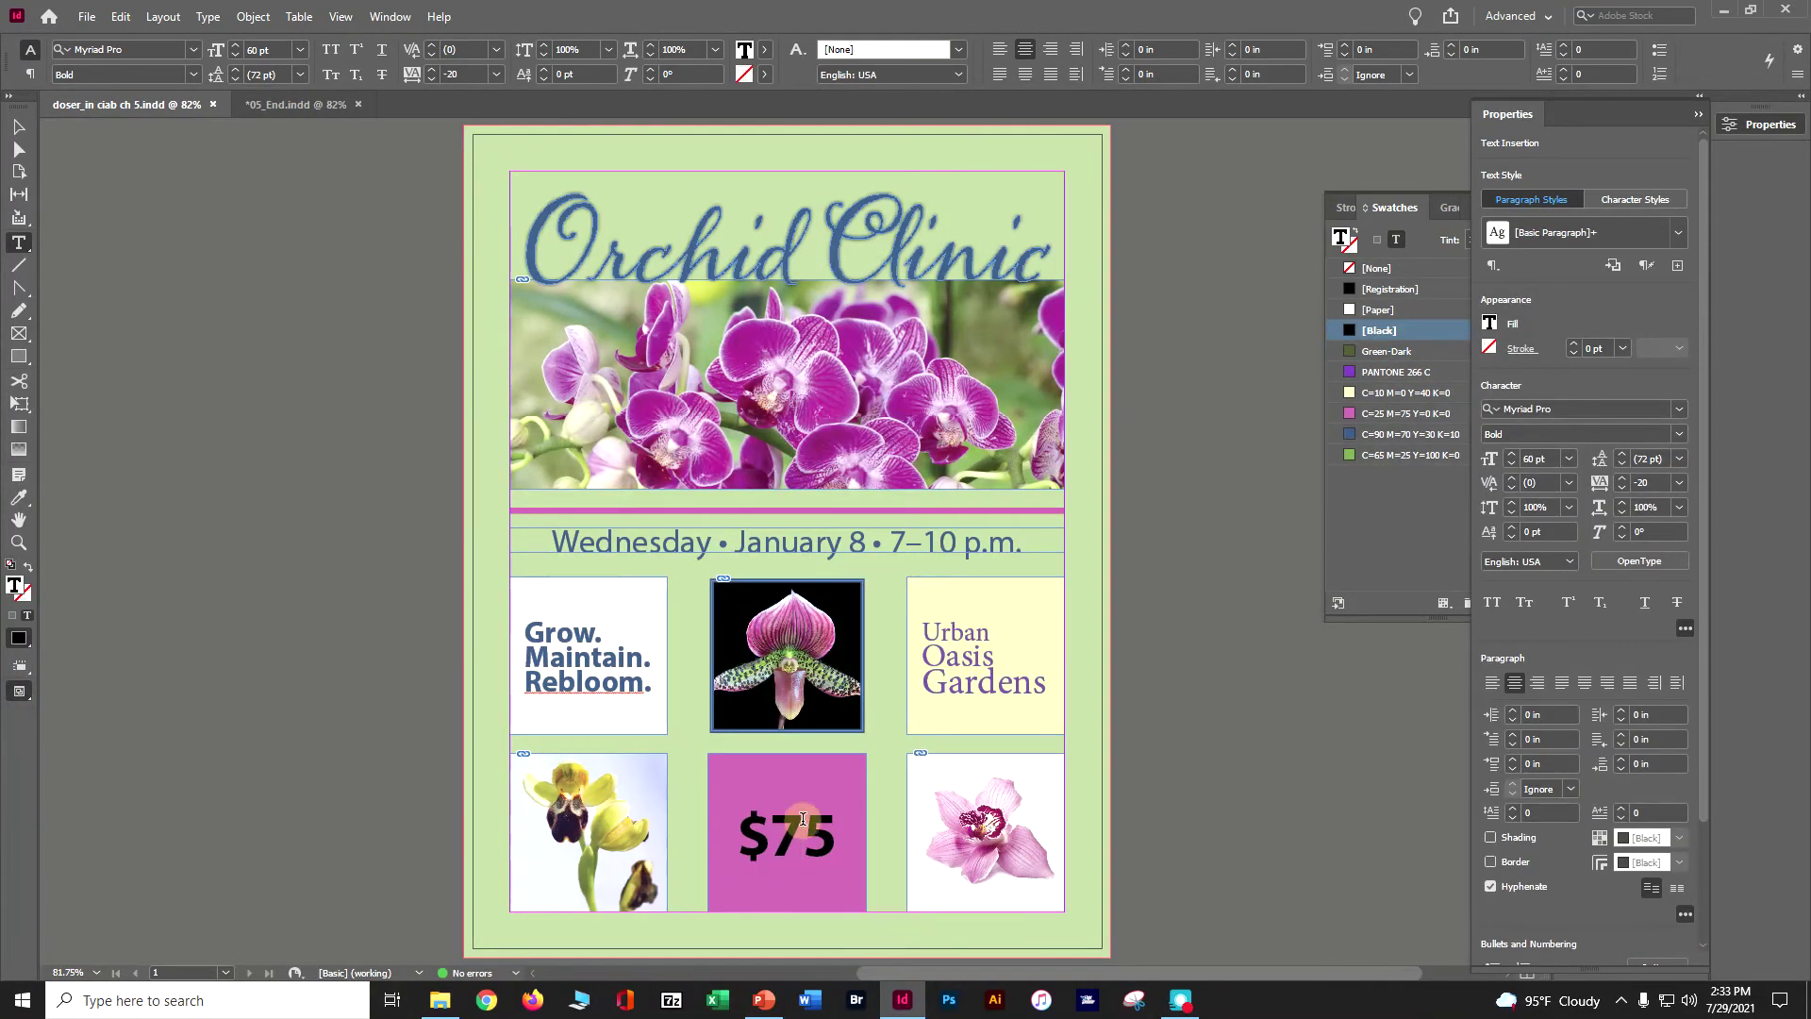
{"action": "triple_click", "coordinate": [802, 818]}
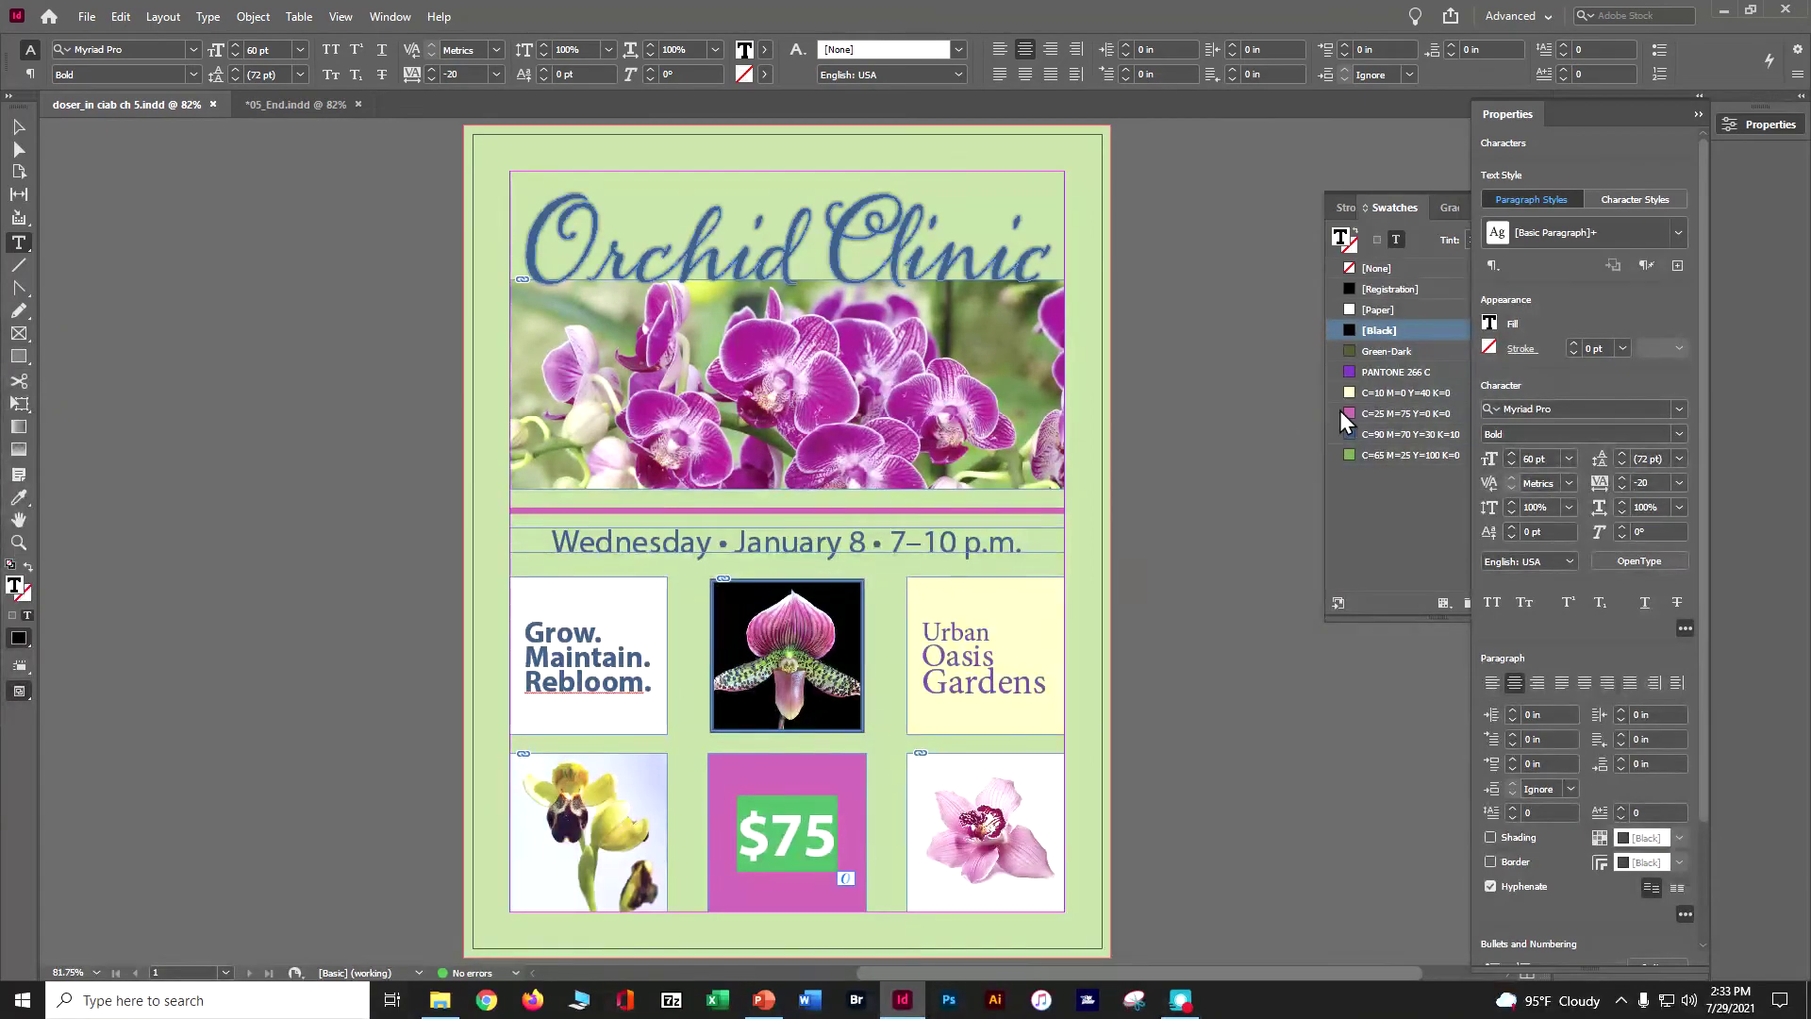
{"action": "left_click", "coordinate": [1516, 351]}
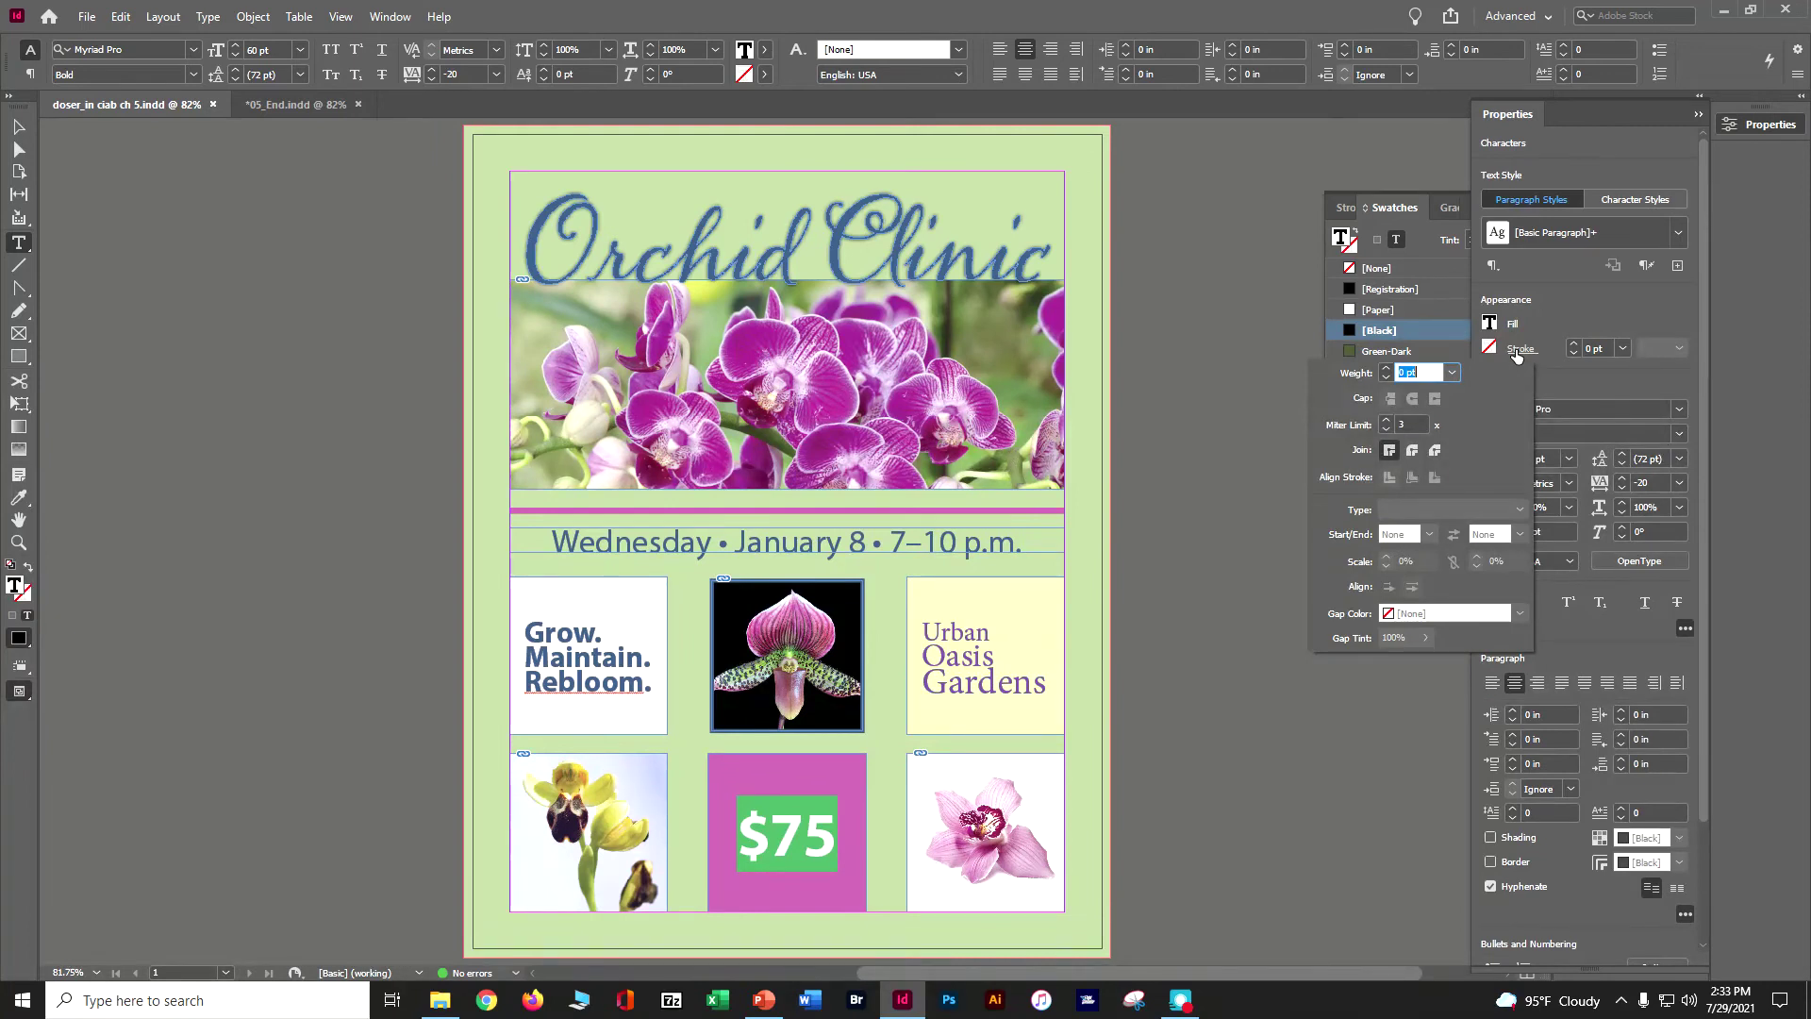
{"action": "left_click", "coordinate": [1387, 369]}
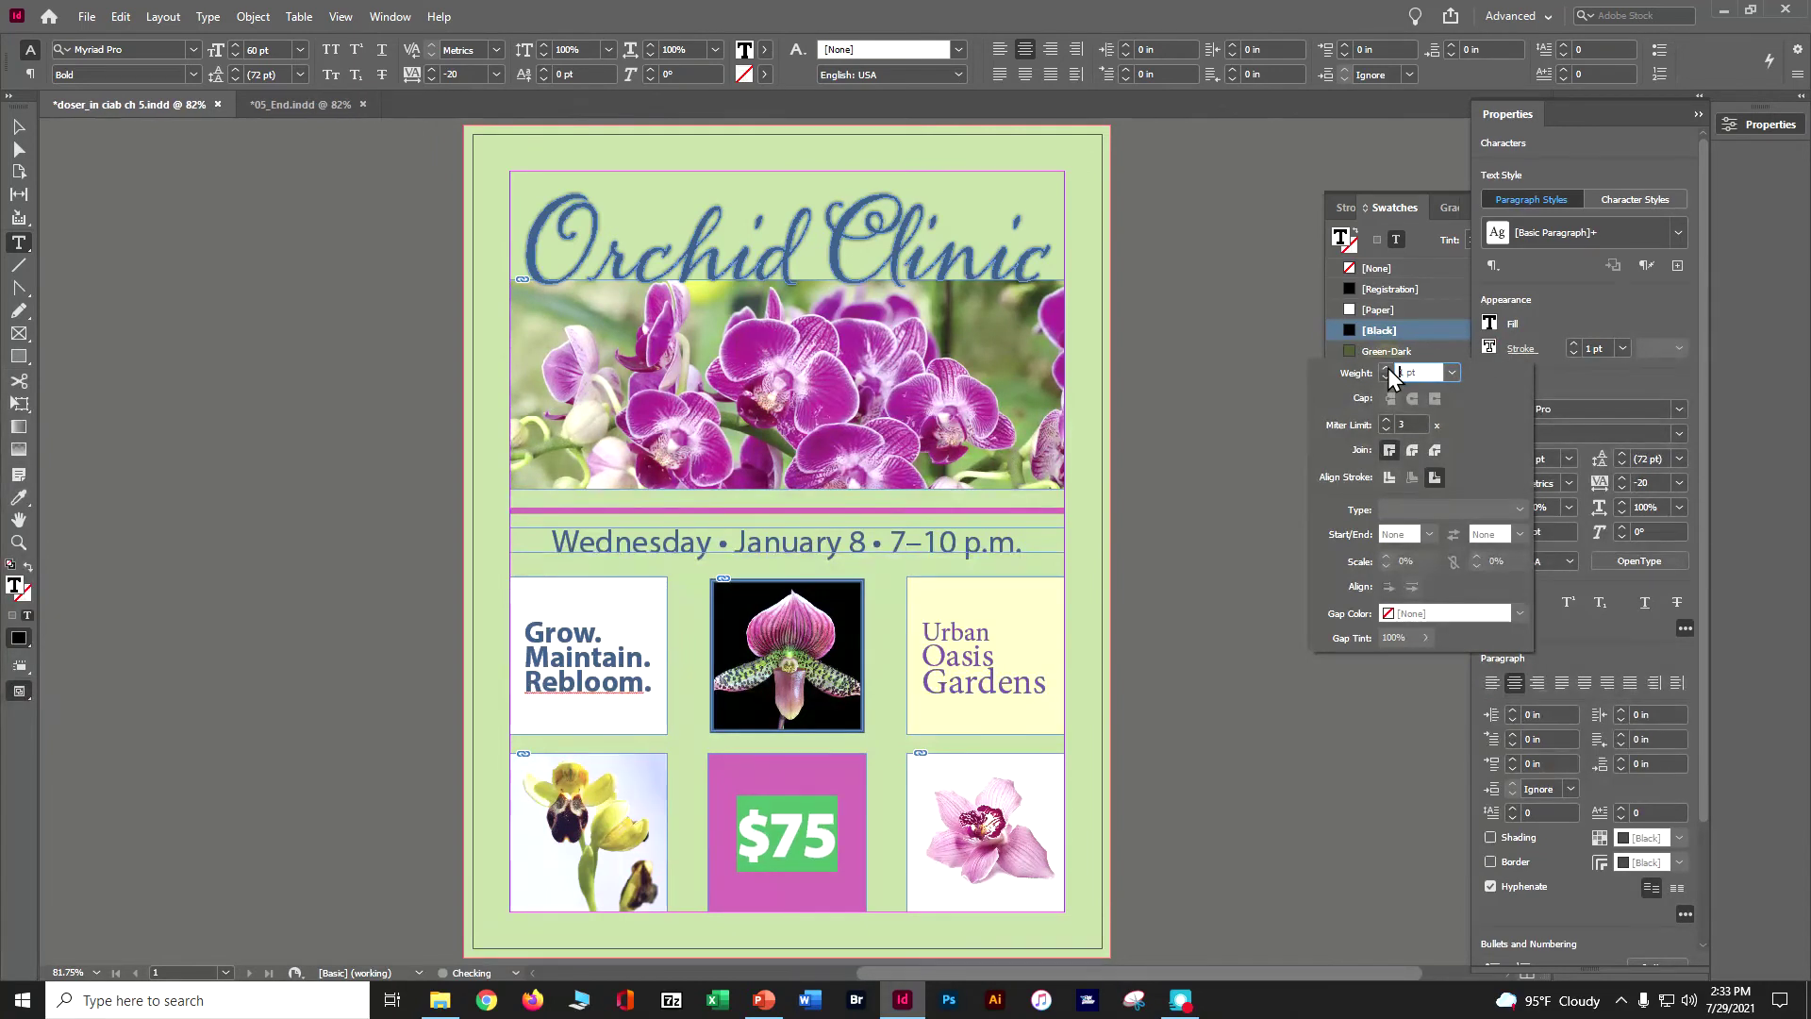
Try to color the $75 text's stroke with the C=90 M=70 Y=30 K=10 swatch and undo the color change.
{"action": "left_click", "coordinate": [1487, 346]}
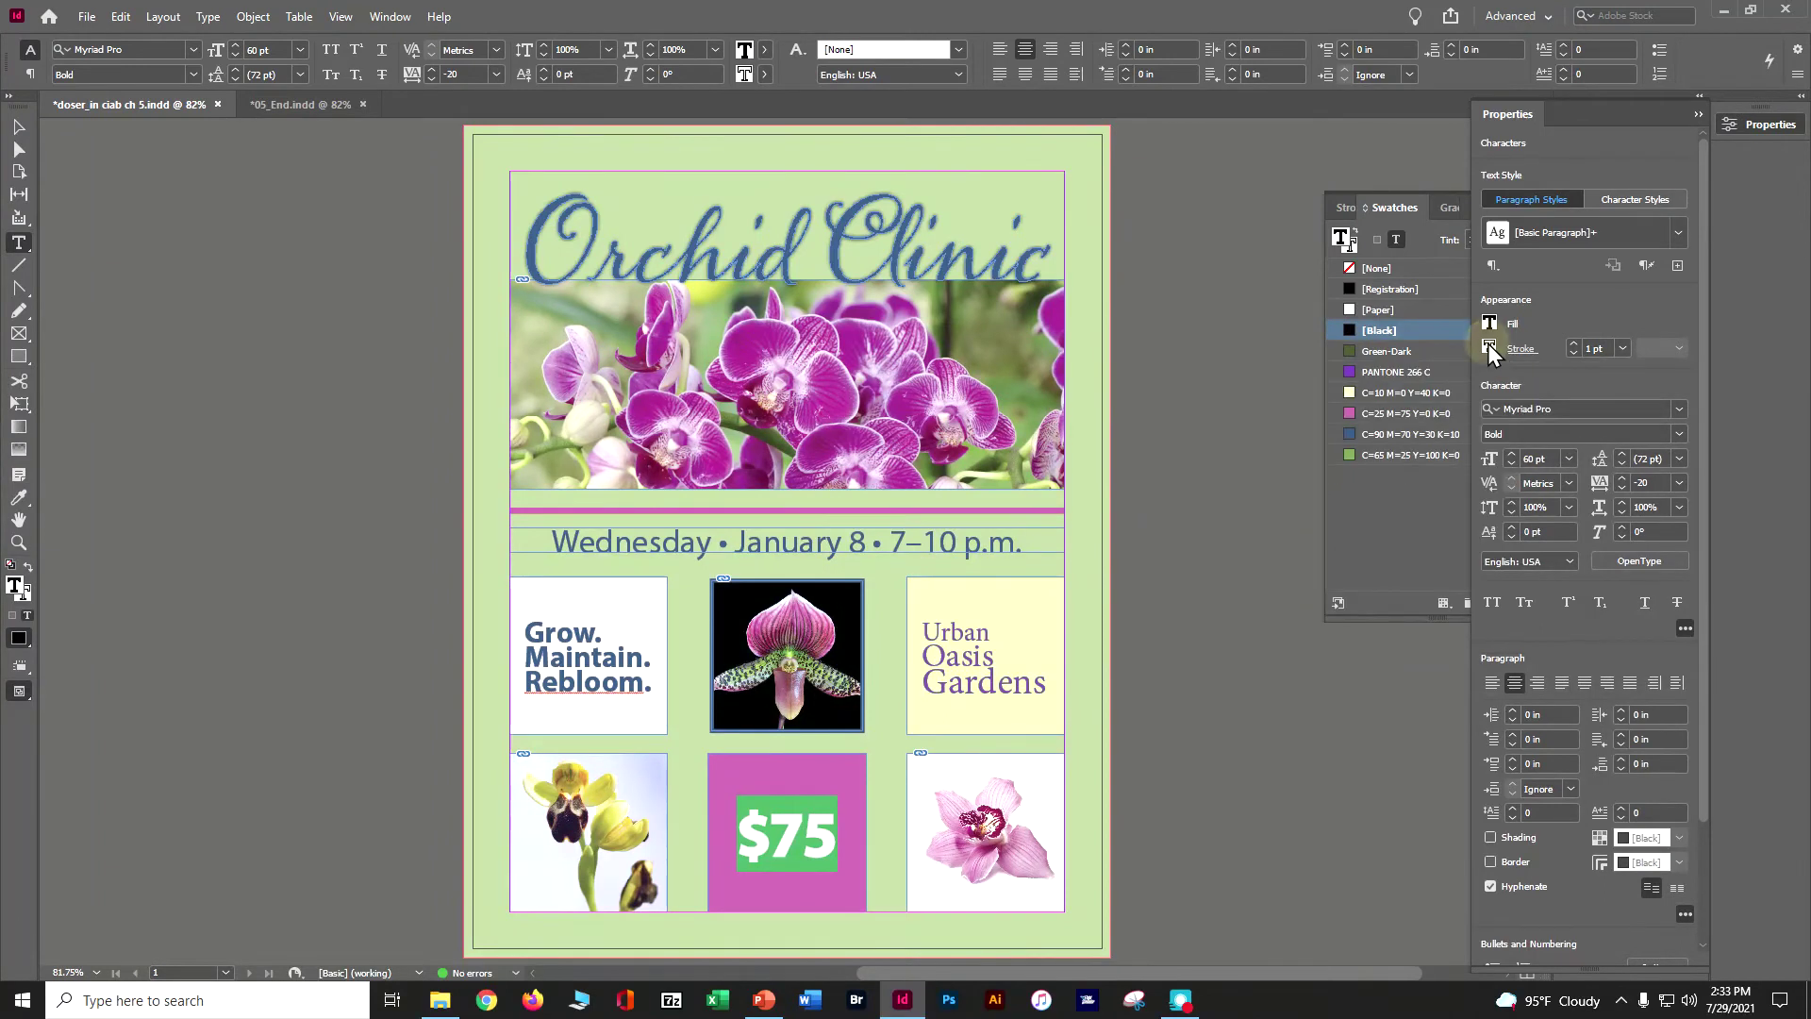
{"action": "left_click", "coordinate": [1418, 433]}
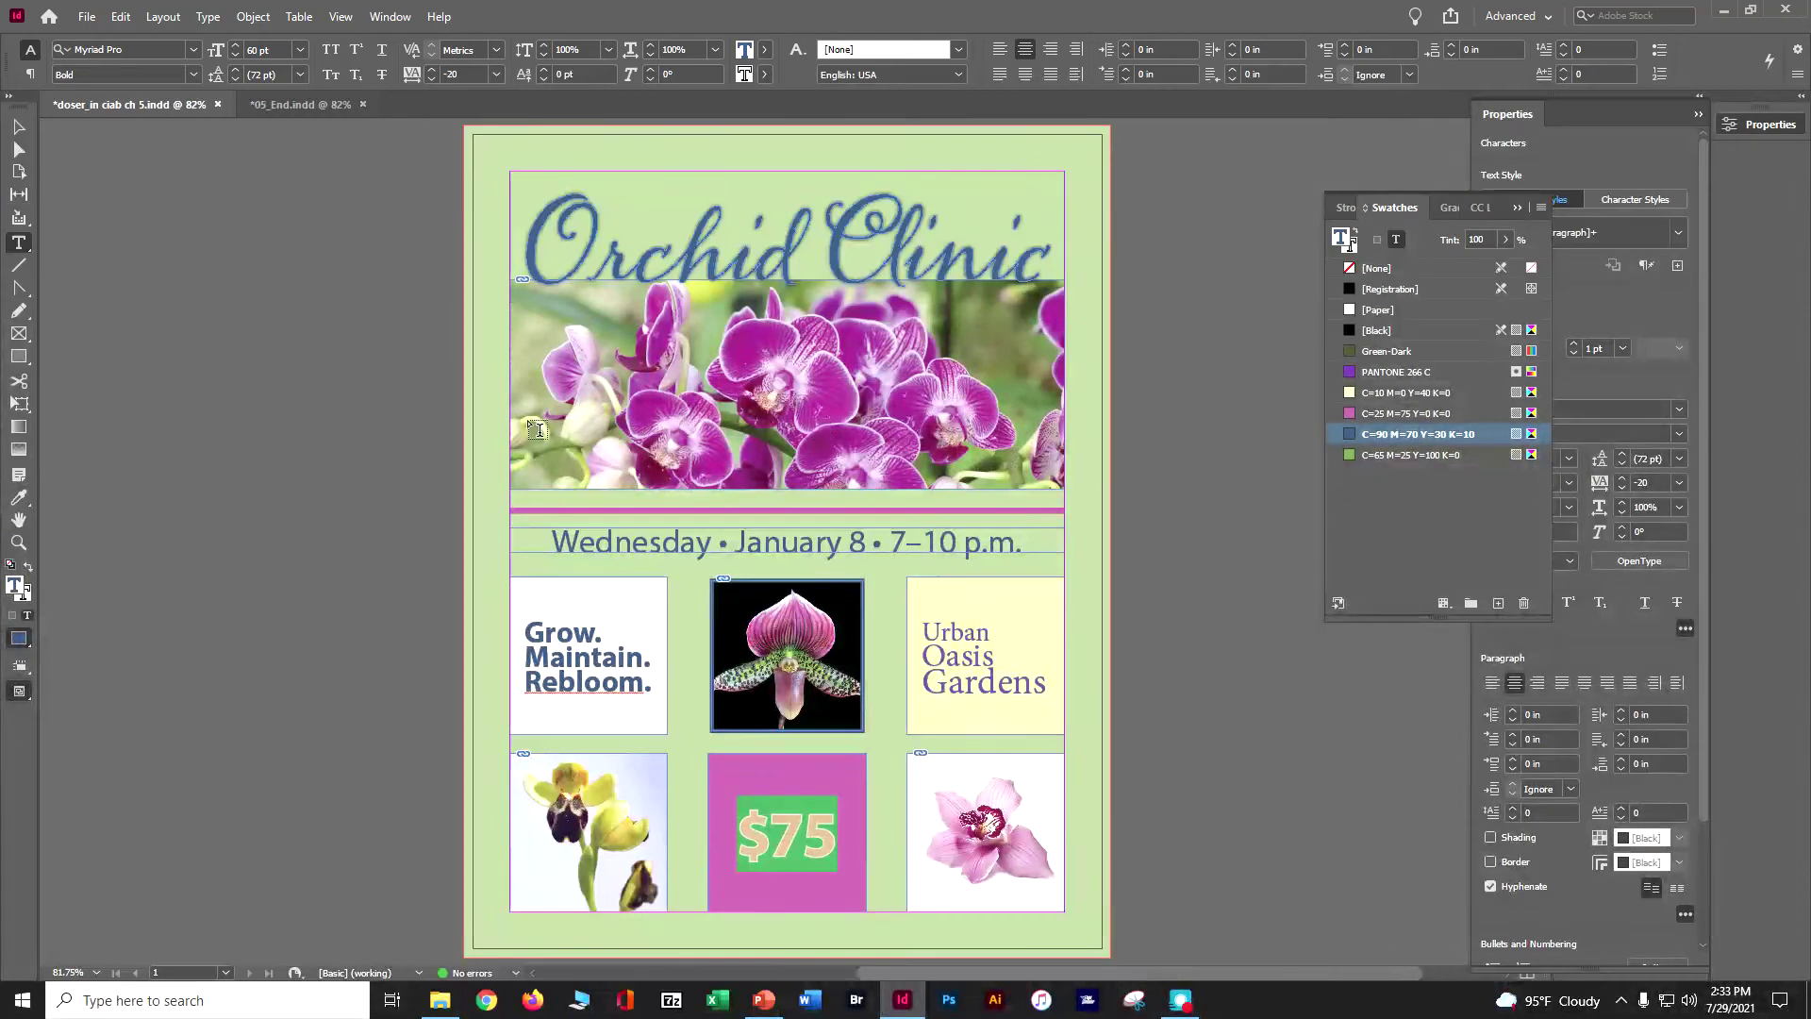
{"action": "left_click", "coordinate": [19, 126]}
{"action": "left_click", "coordinate": [802, 836]}
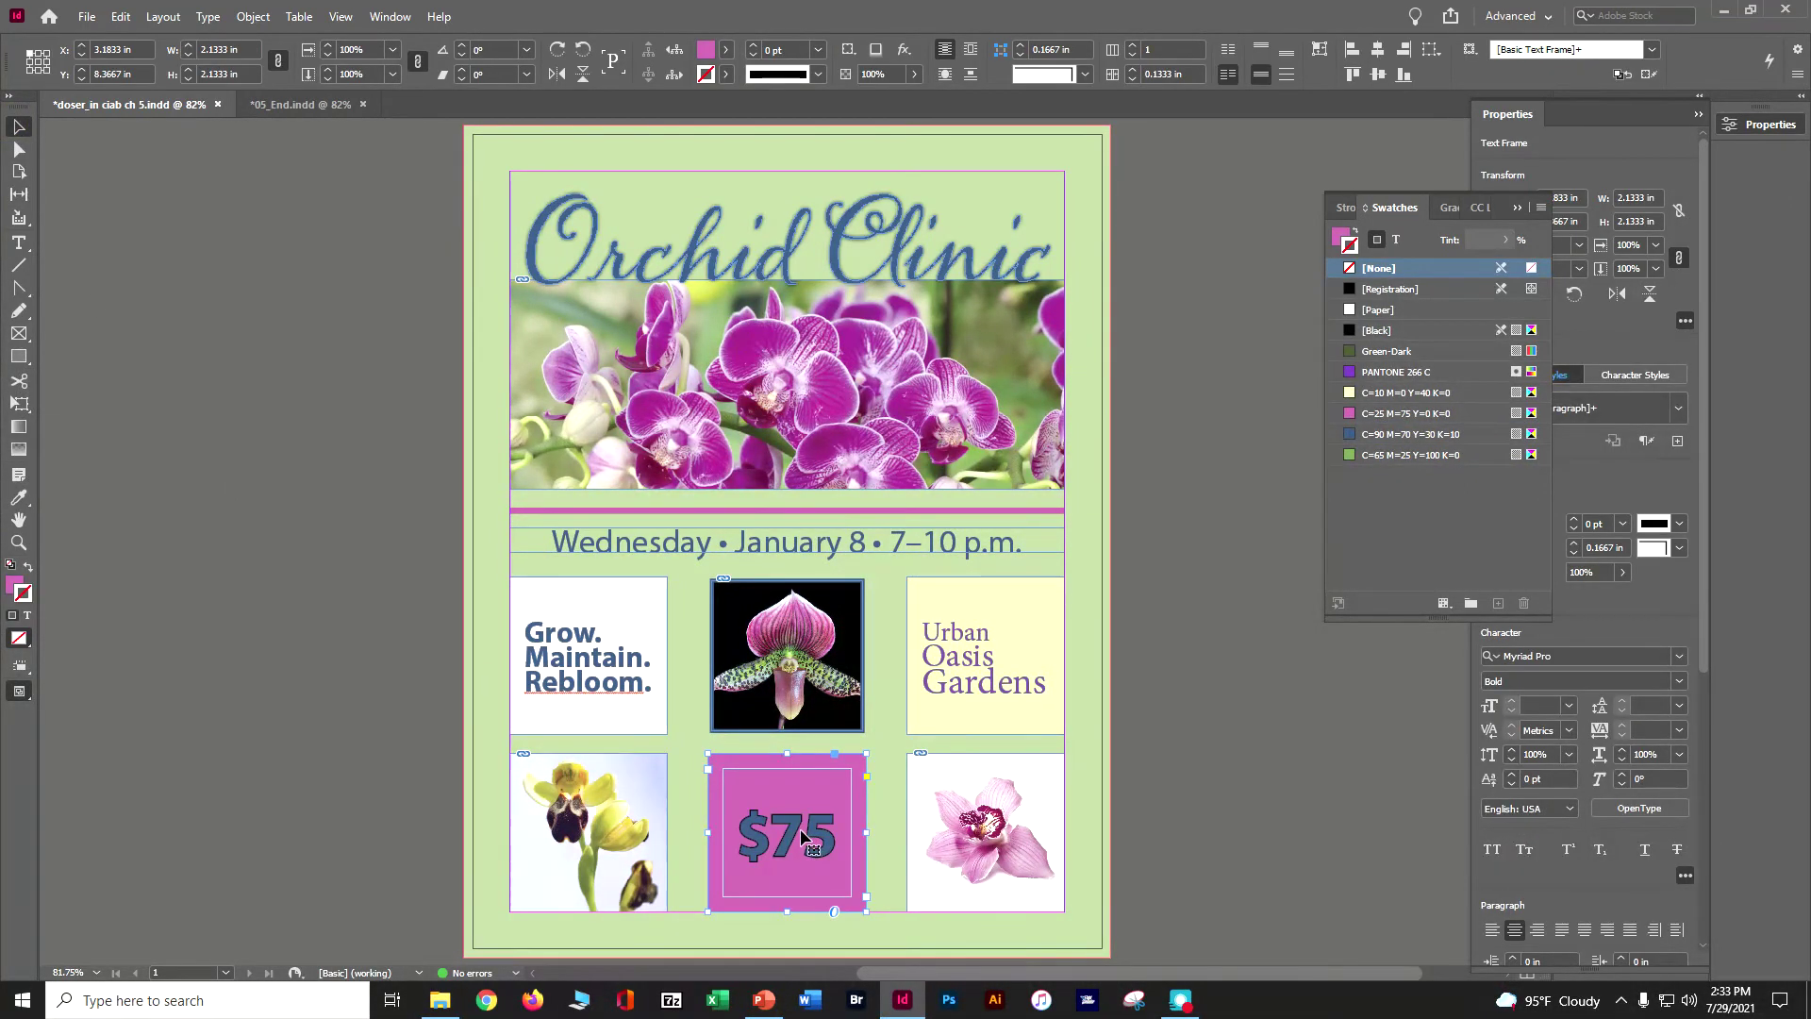
{"action": "key", "text": "ctrl+shift+a"}
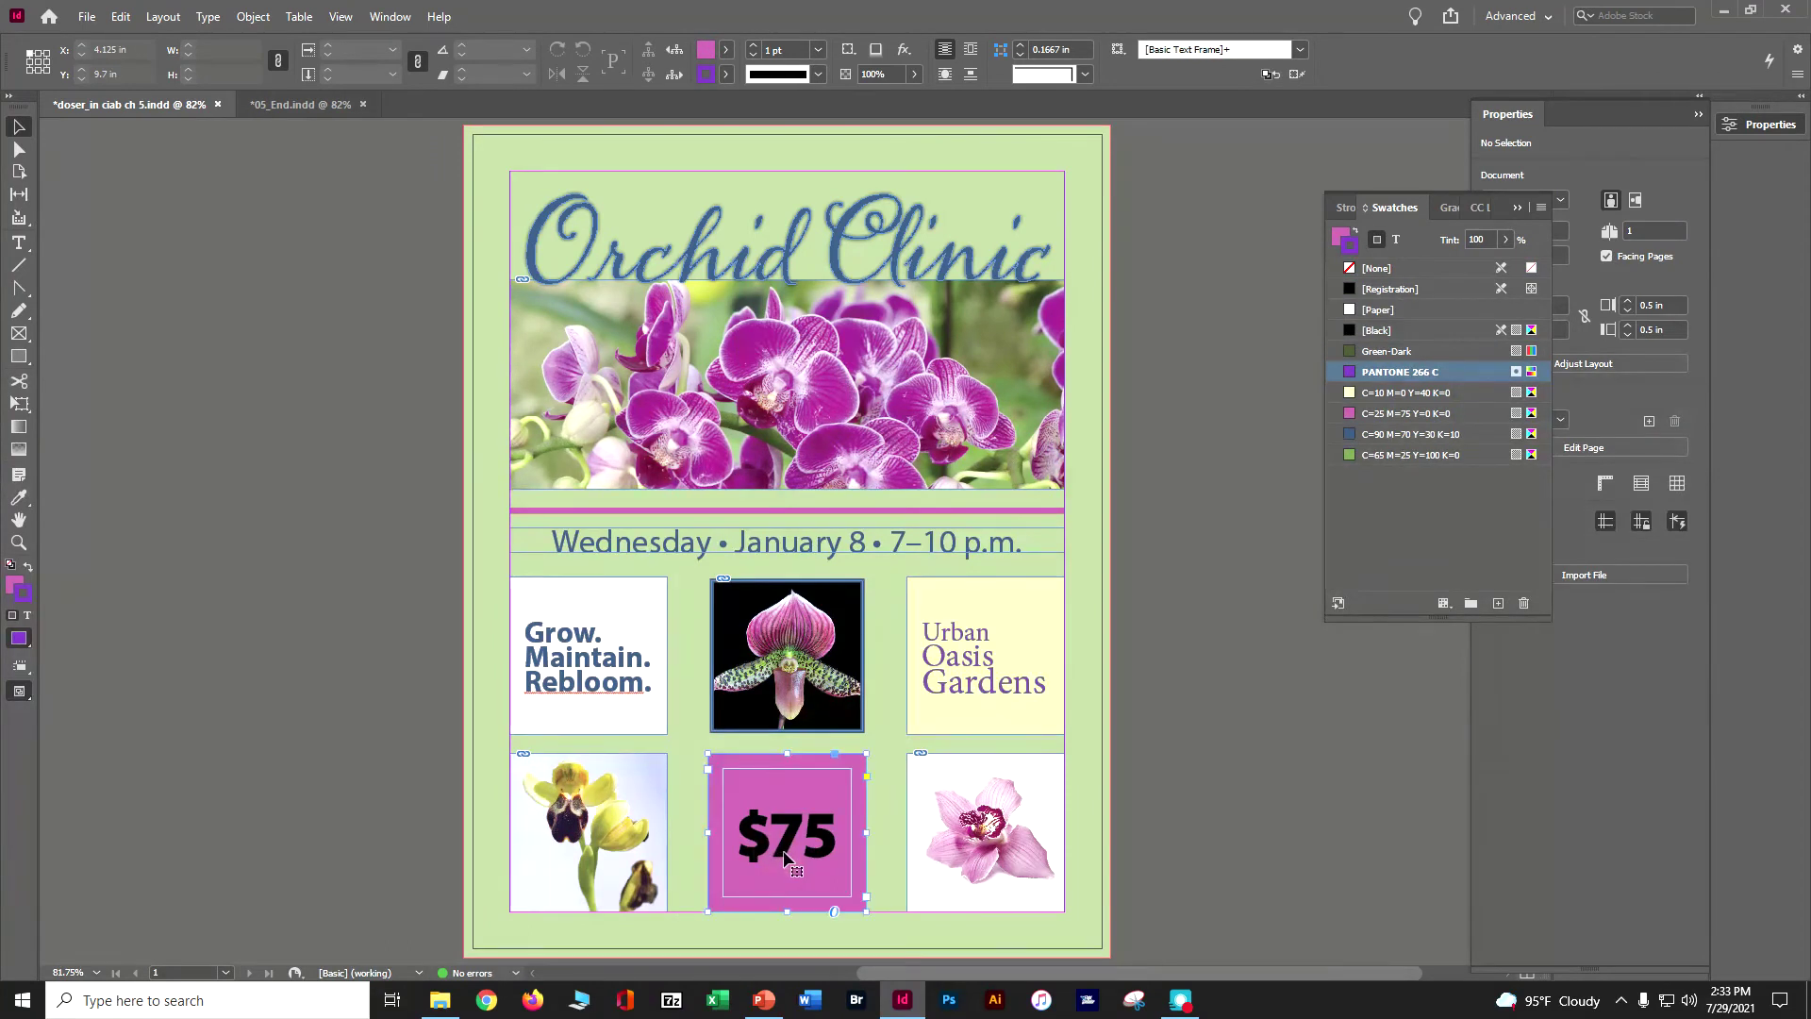
Color the stroke of the $75 text with the C=90 M=70 Y=30 K=10 swatch.
{"action": "double_click", "coordinate": [785, 857]}
{"action": "key", "text": "ctrl+a"}
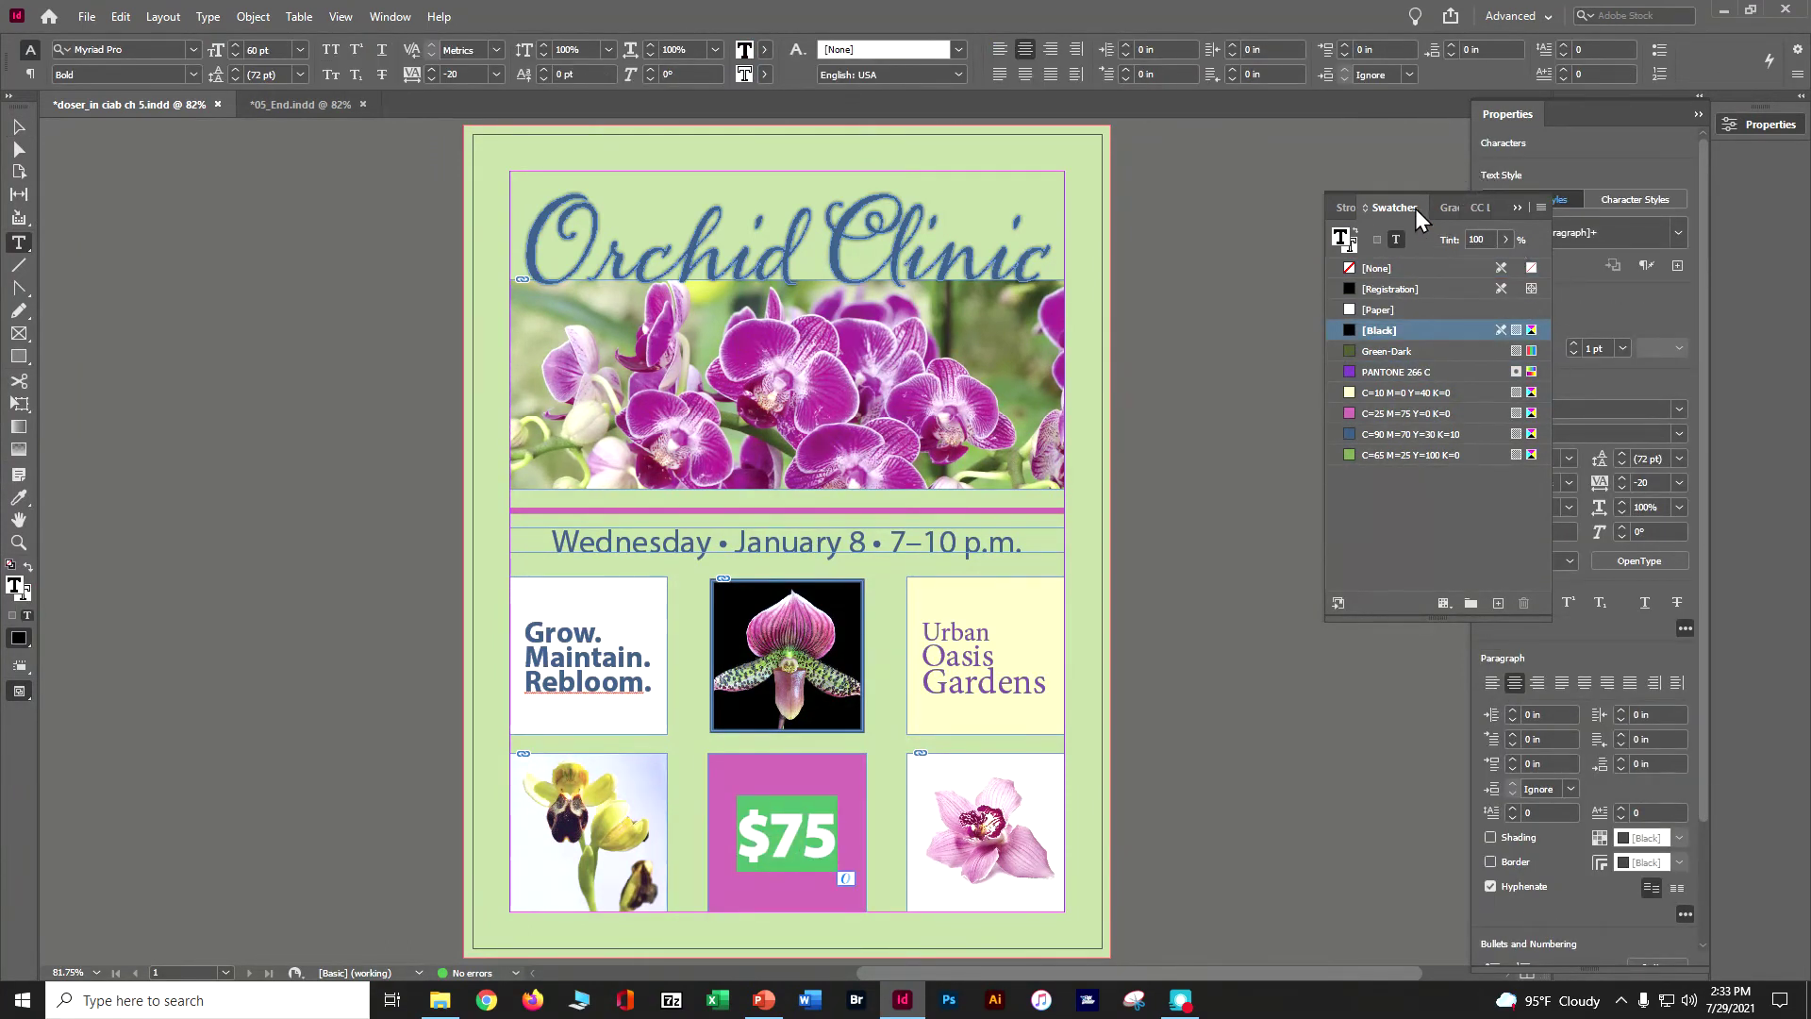
{"action": "left_click", "coordinate": [1515, 207]}
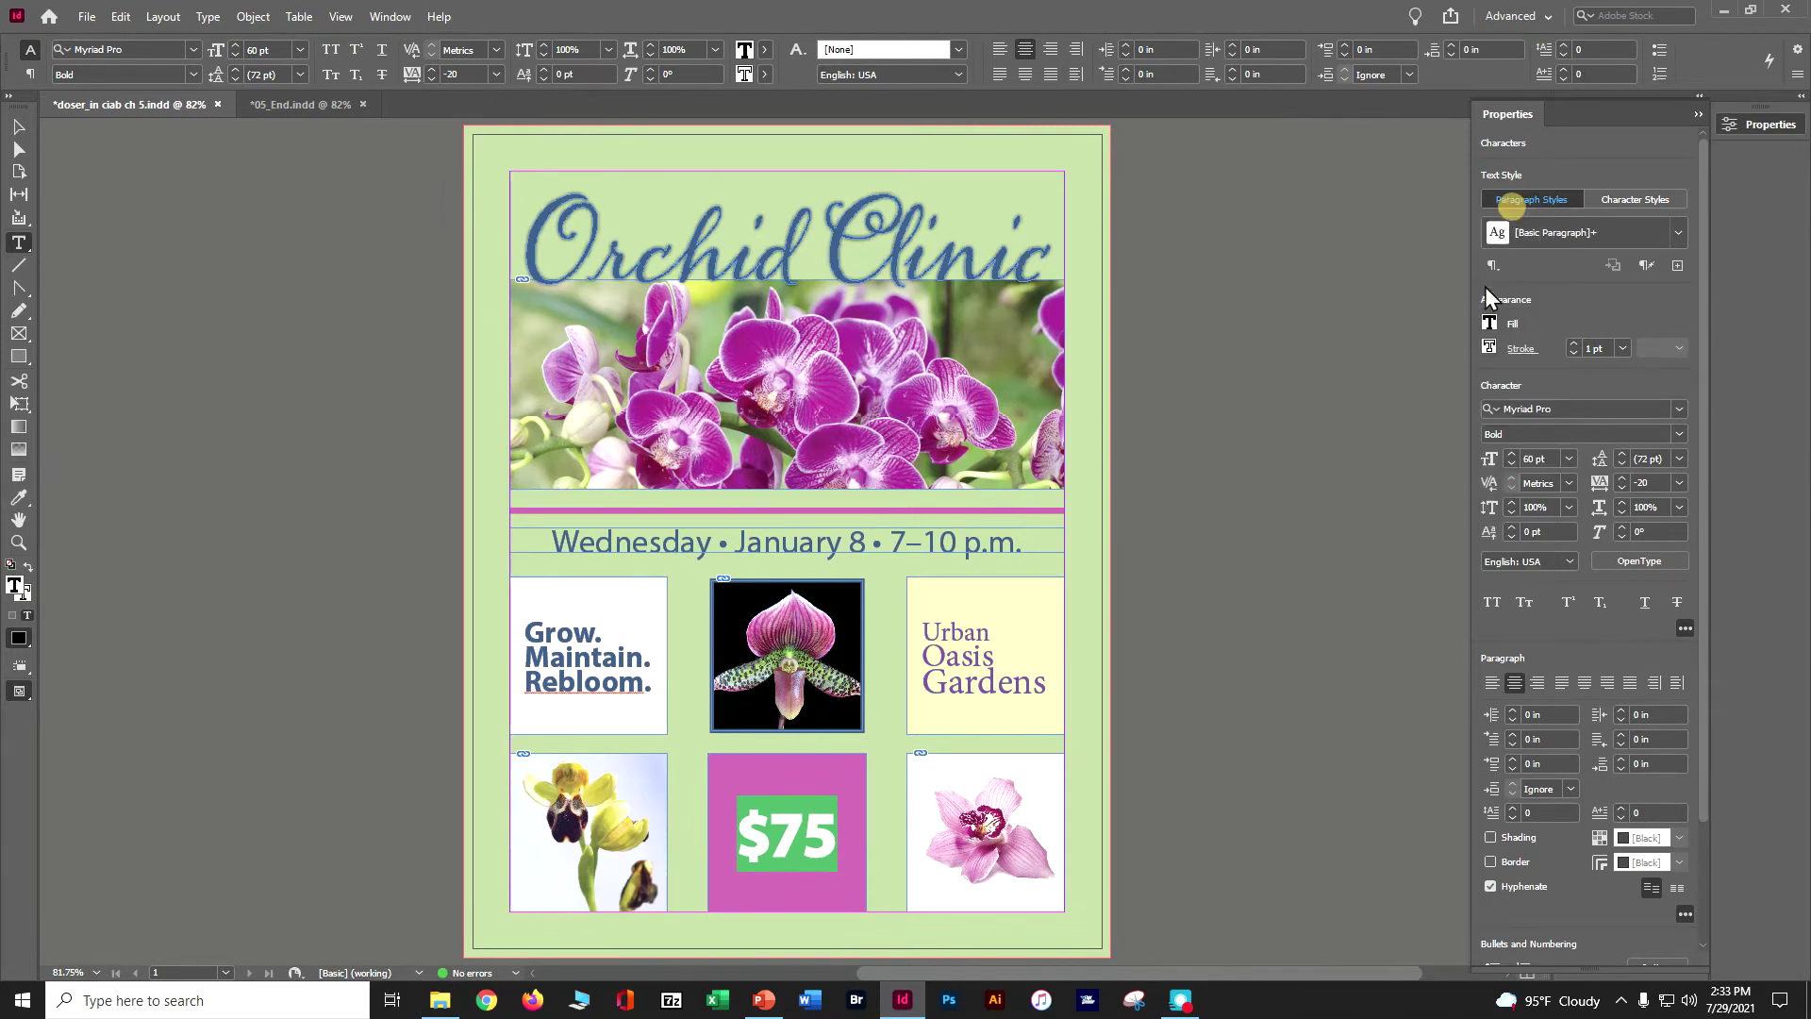
{"action": "left_click", "coordinate": [1512, 350]}
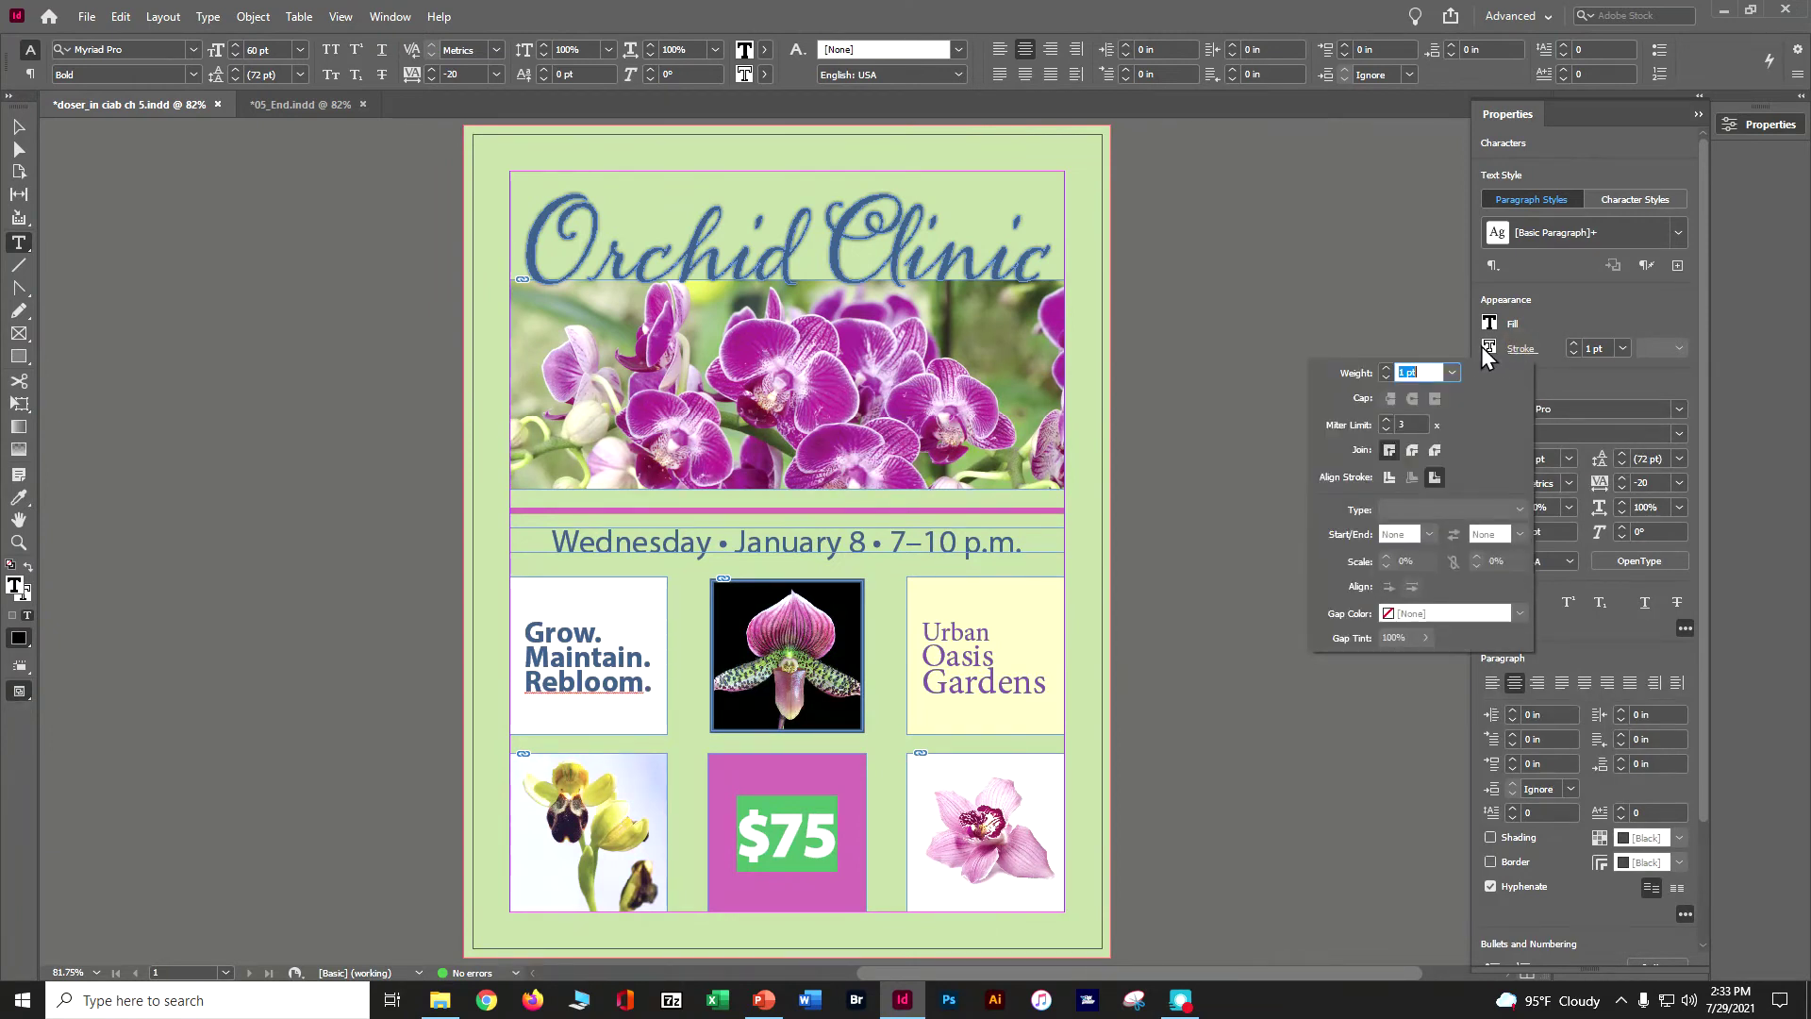
{"action": "left_click", "coordinate": [1487, 351]}
{"action": "left_click", "coordinate": [1483, 347]}
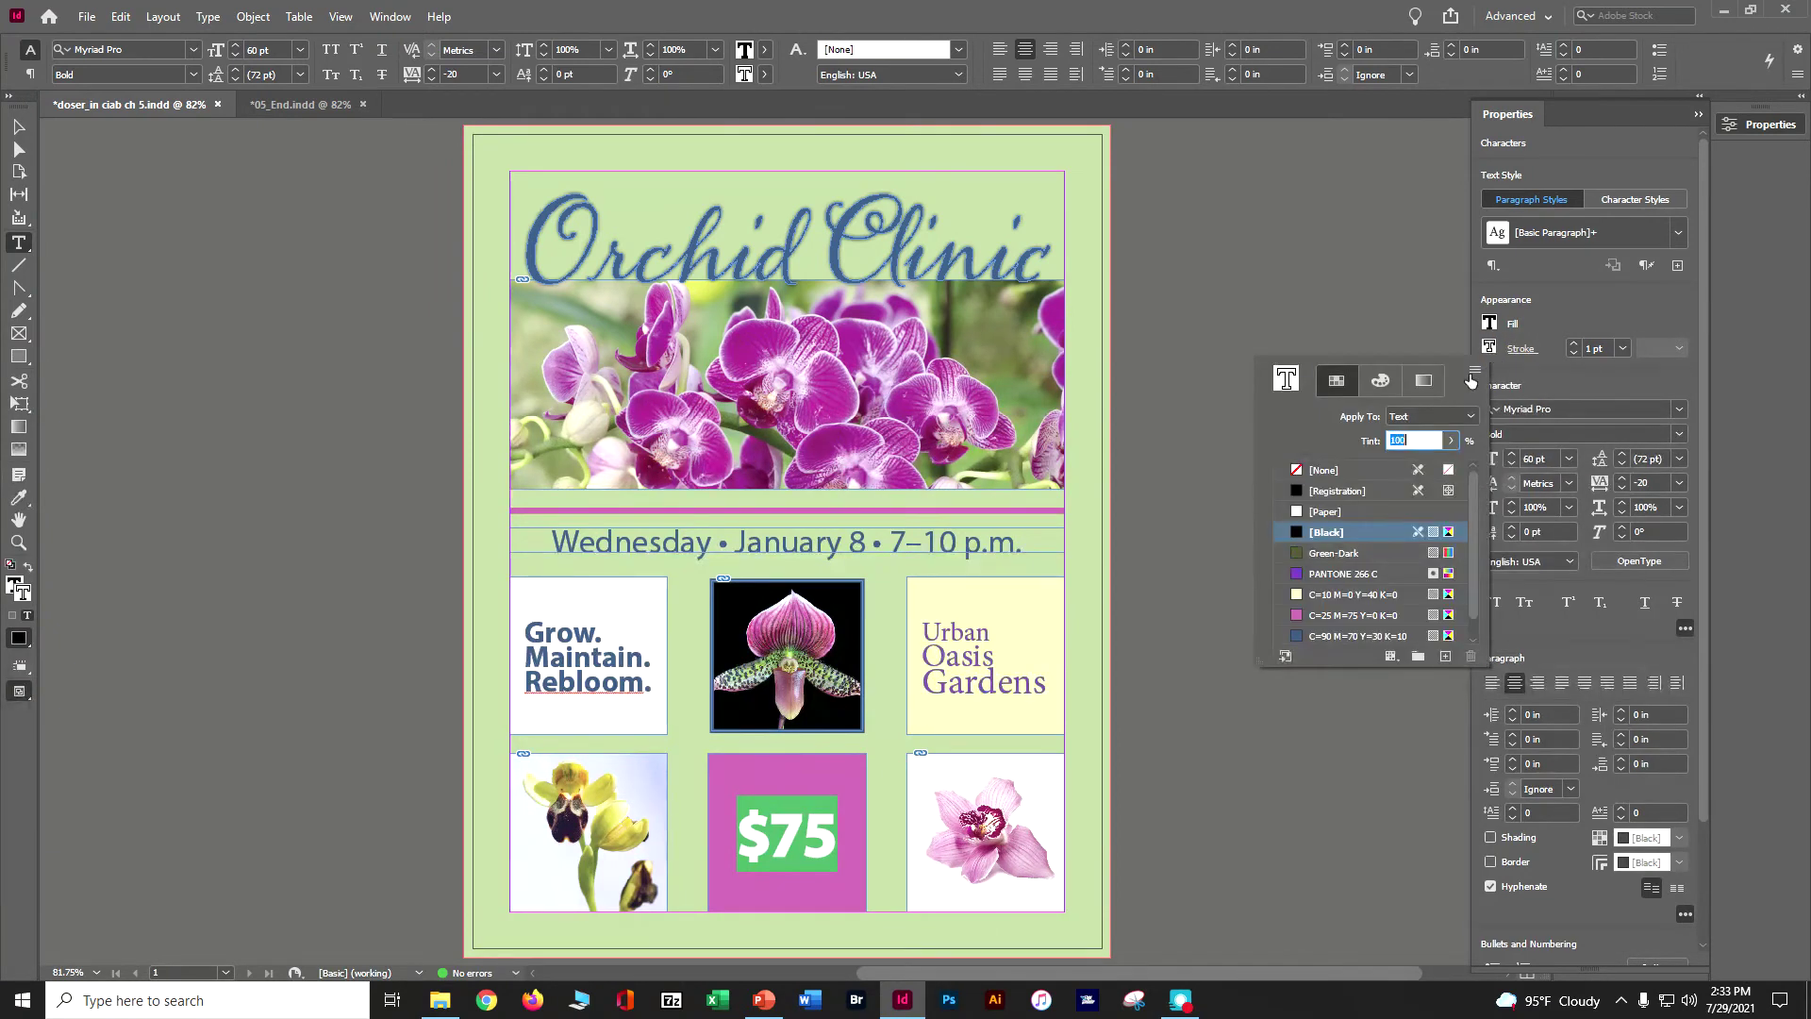
{"action": "left_click", "coordinate": [1334, 633]}
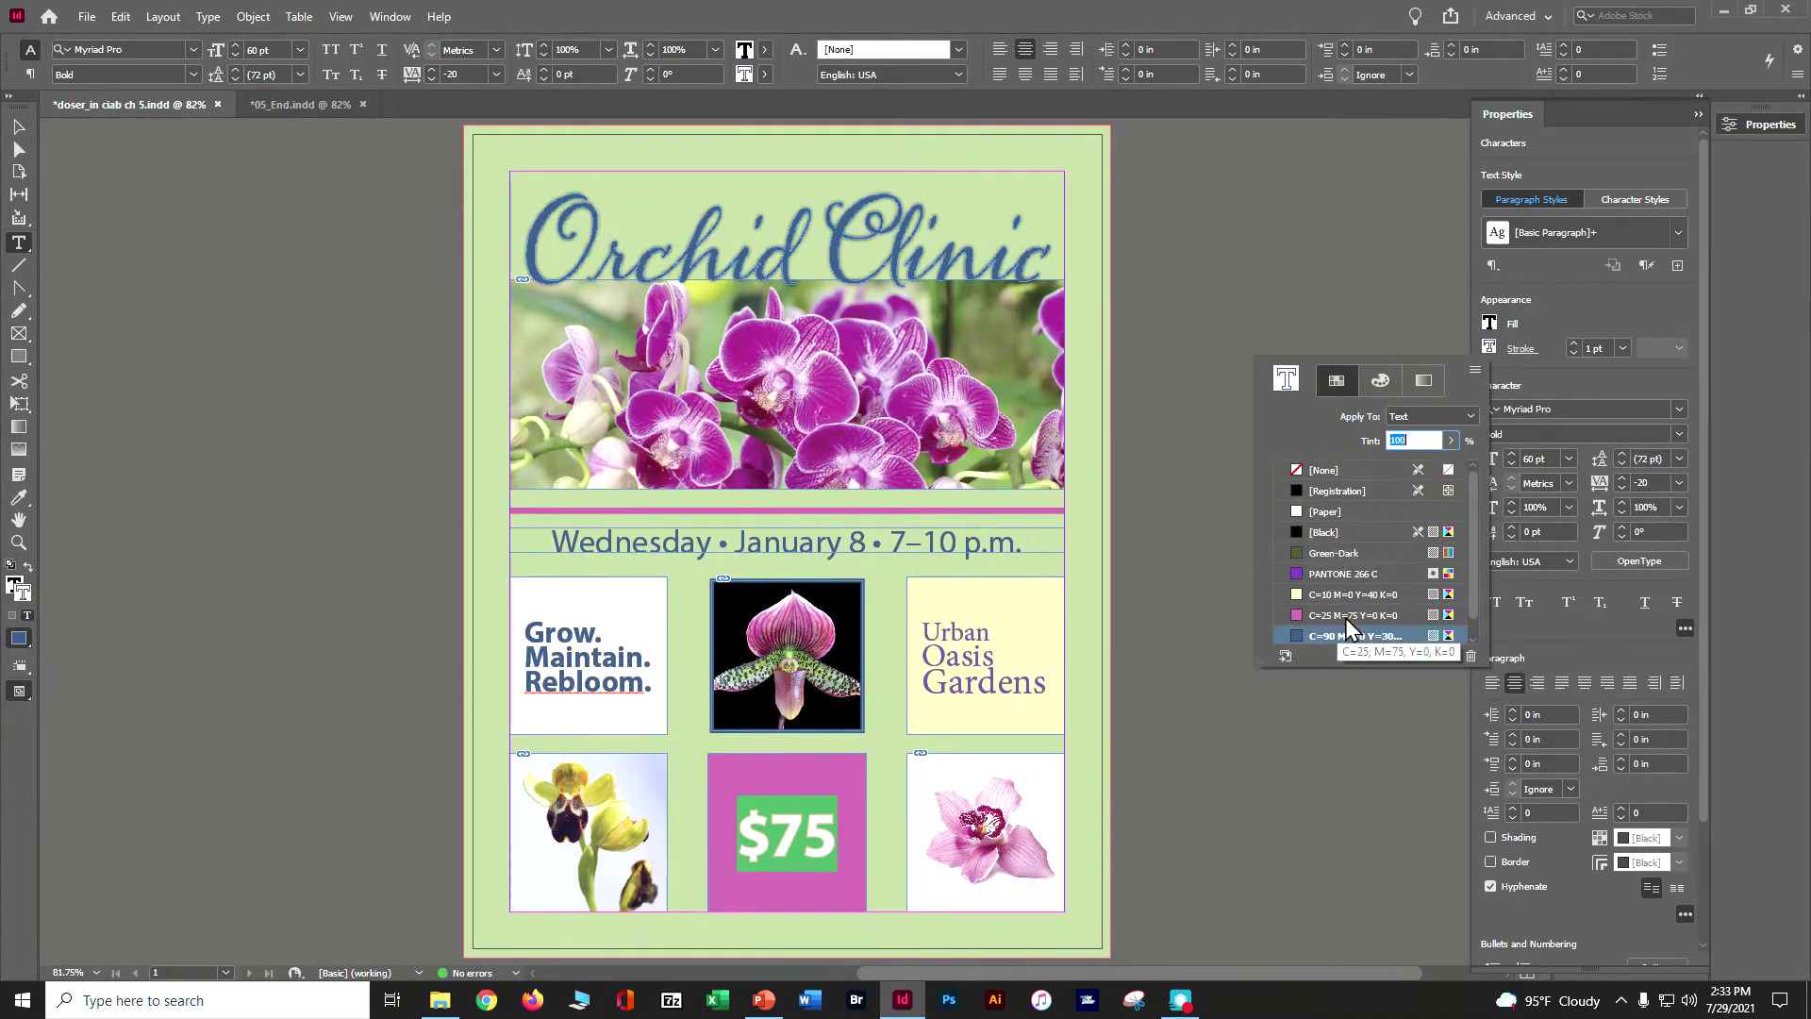
Fill the $75 text with the Green-Dark swatch and deselect it.
{"action": "left_click", "coordinate": [1491, 323]}
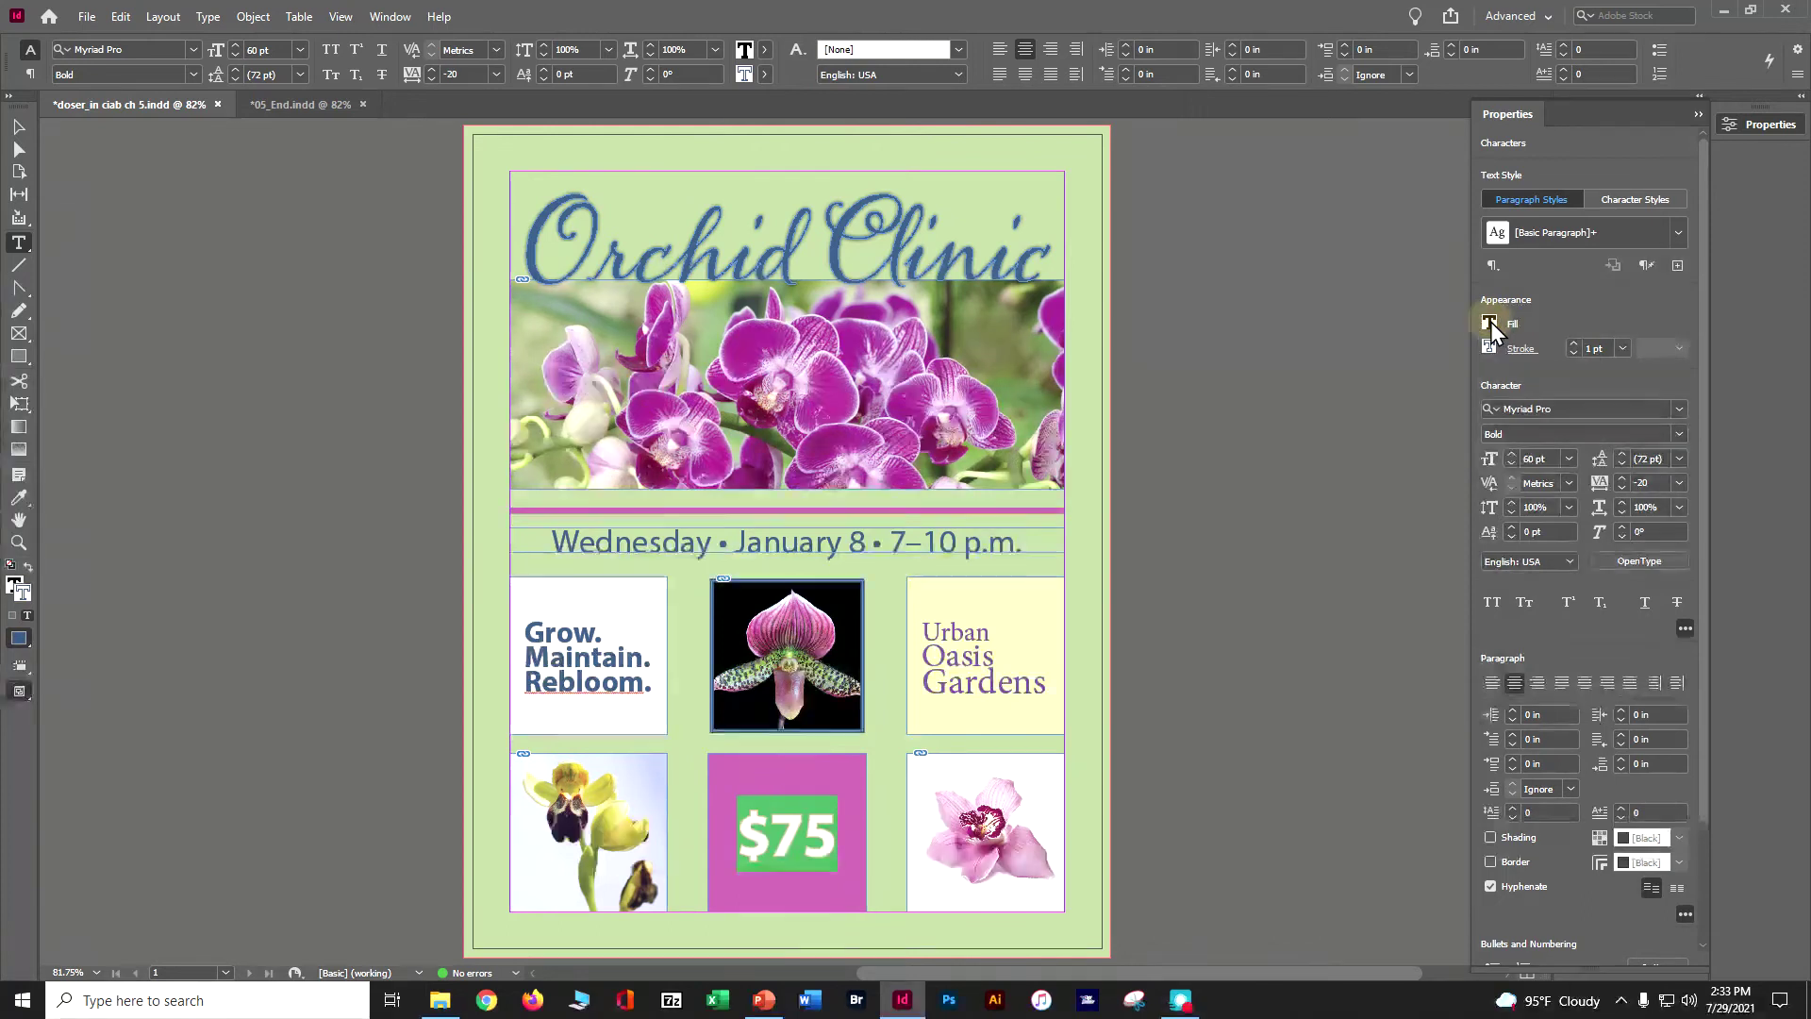
{"action": "left_click", "coordinate": [1490, 323]}
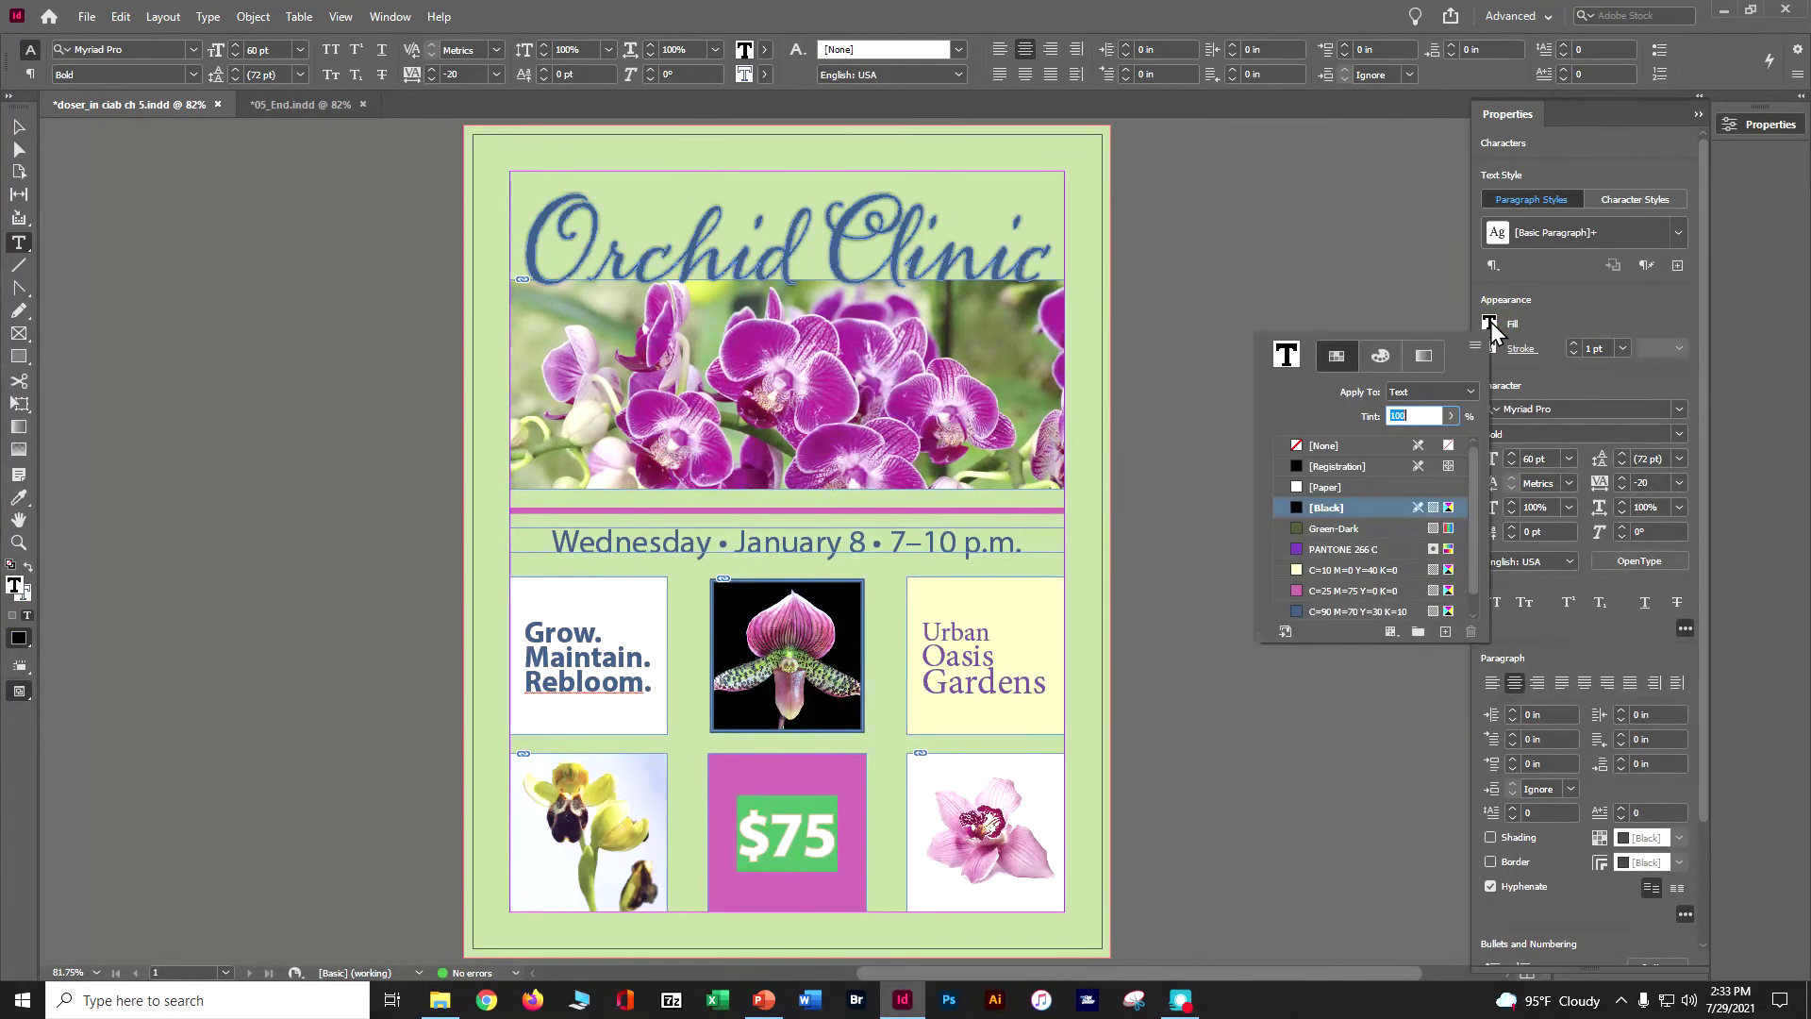
{"action": "left_click", "coordinate": [1345, 532]}
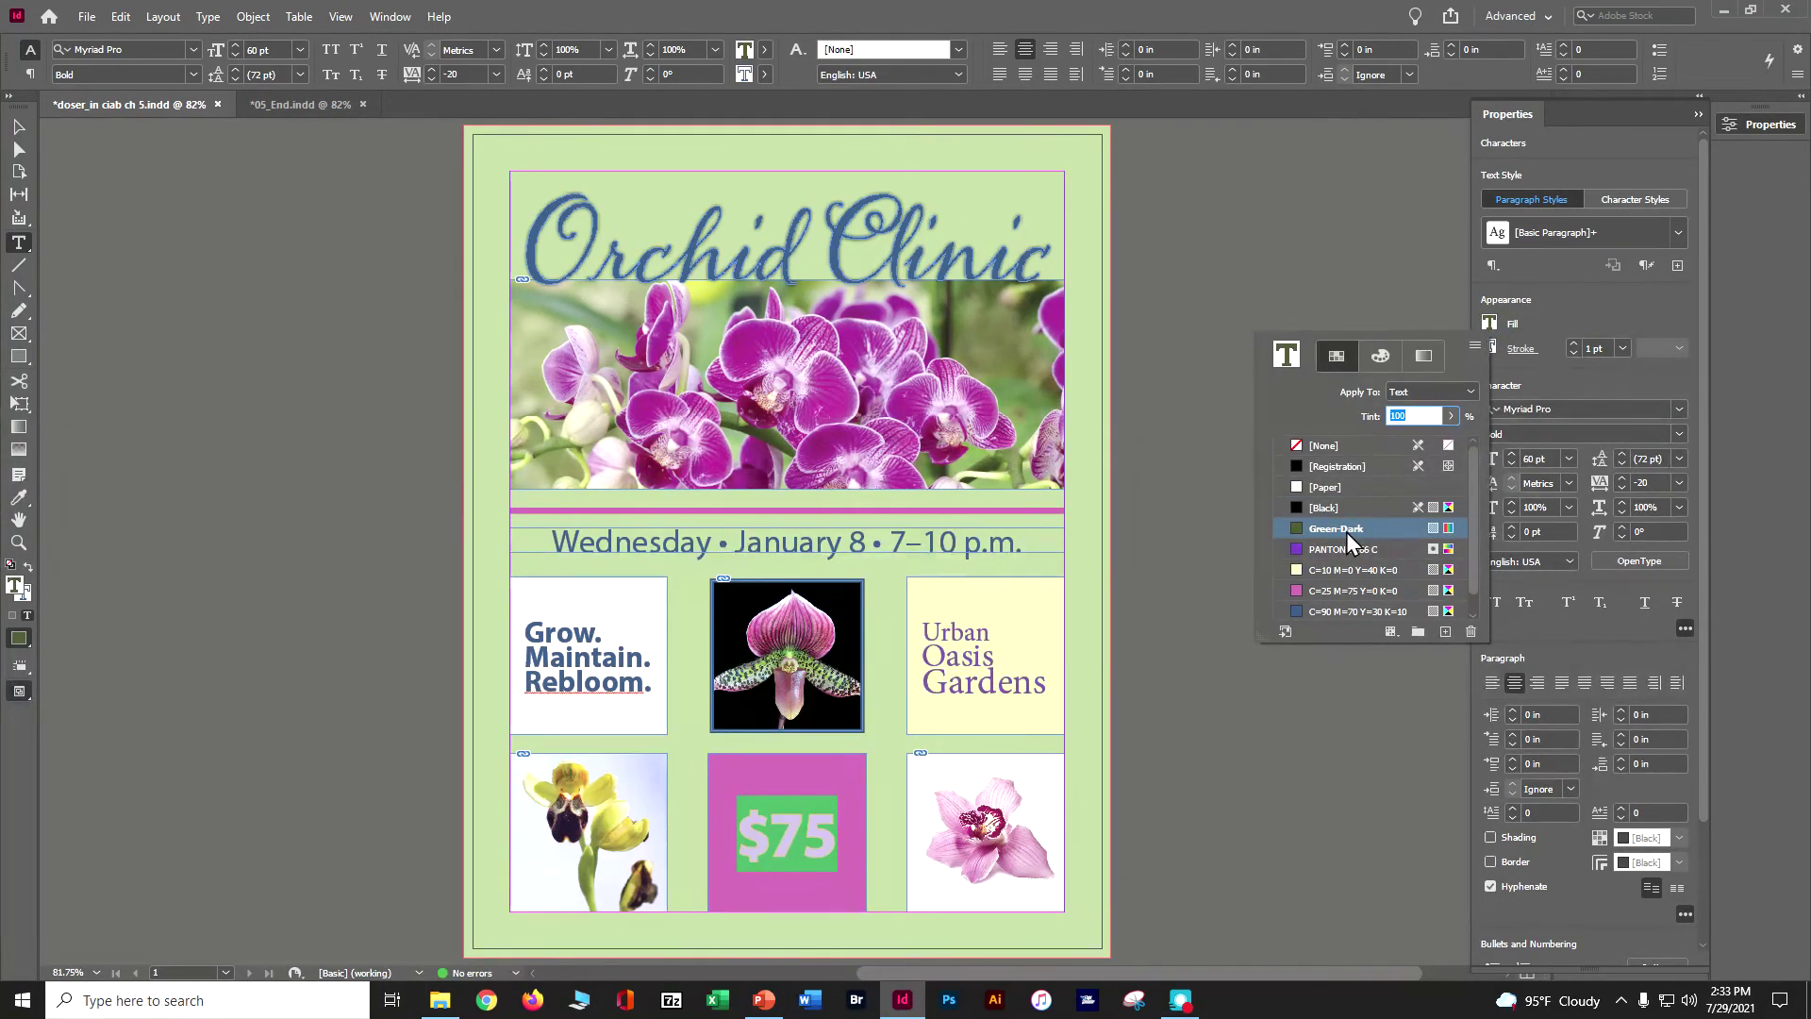
{"action": "key", "text": "Escape"}
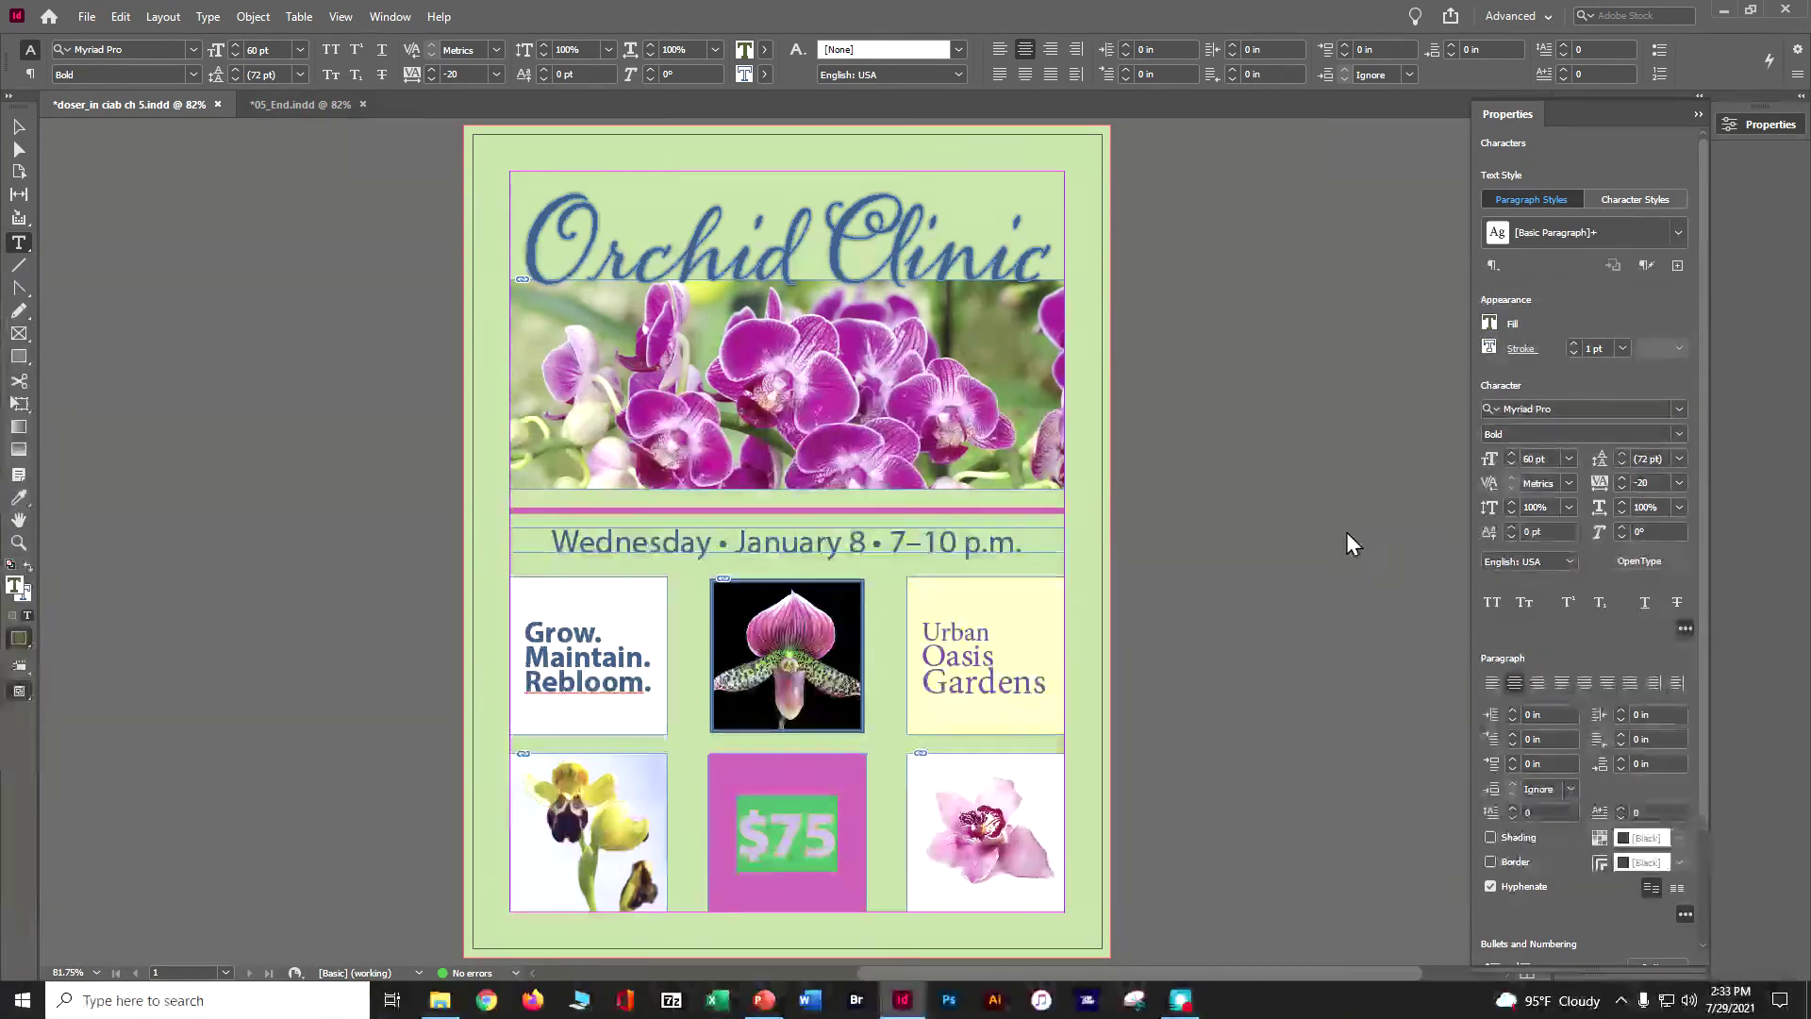
{"action": "left_click", "coordinate": [14, 121]}
{"action": "left_click", "coordinate": [385, 721]}
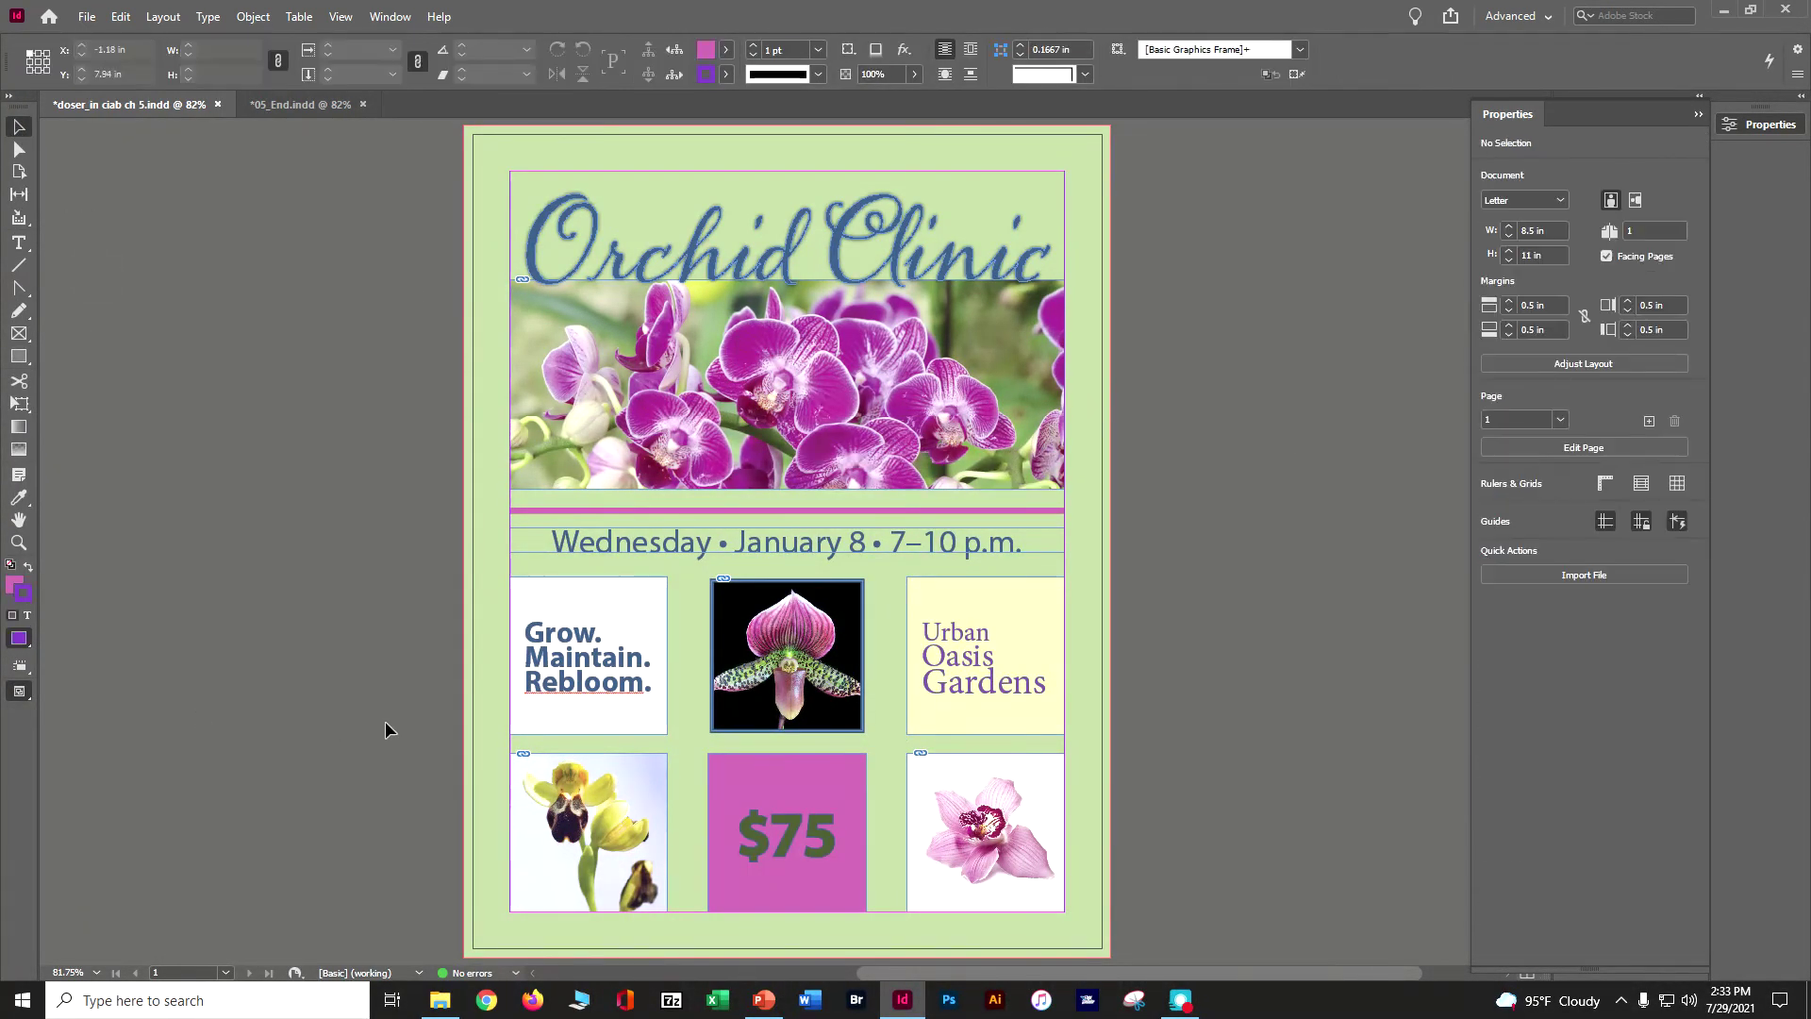
Inspect the $75 text's fill and stroke up close, and save the document.
{"action": "key", "text": "ctrl+equal"}
{"action": "key", "text": "ctrl+equal"}
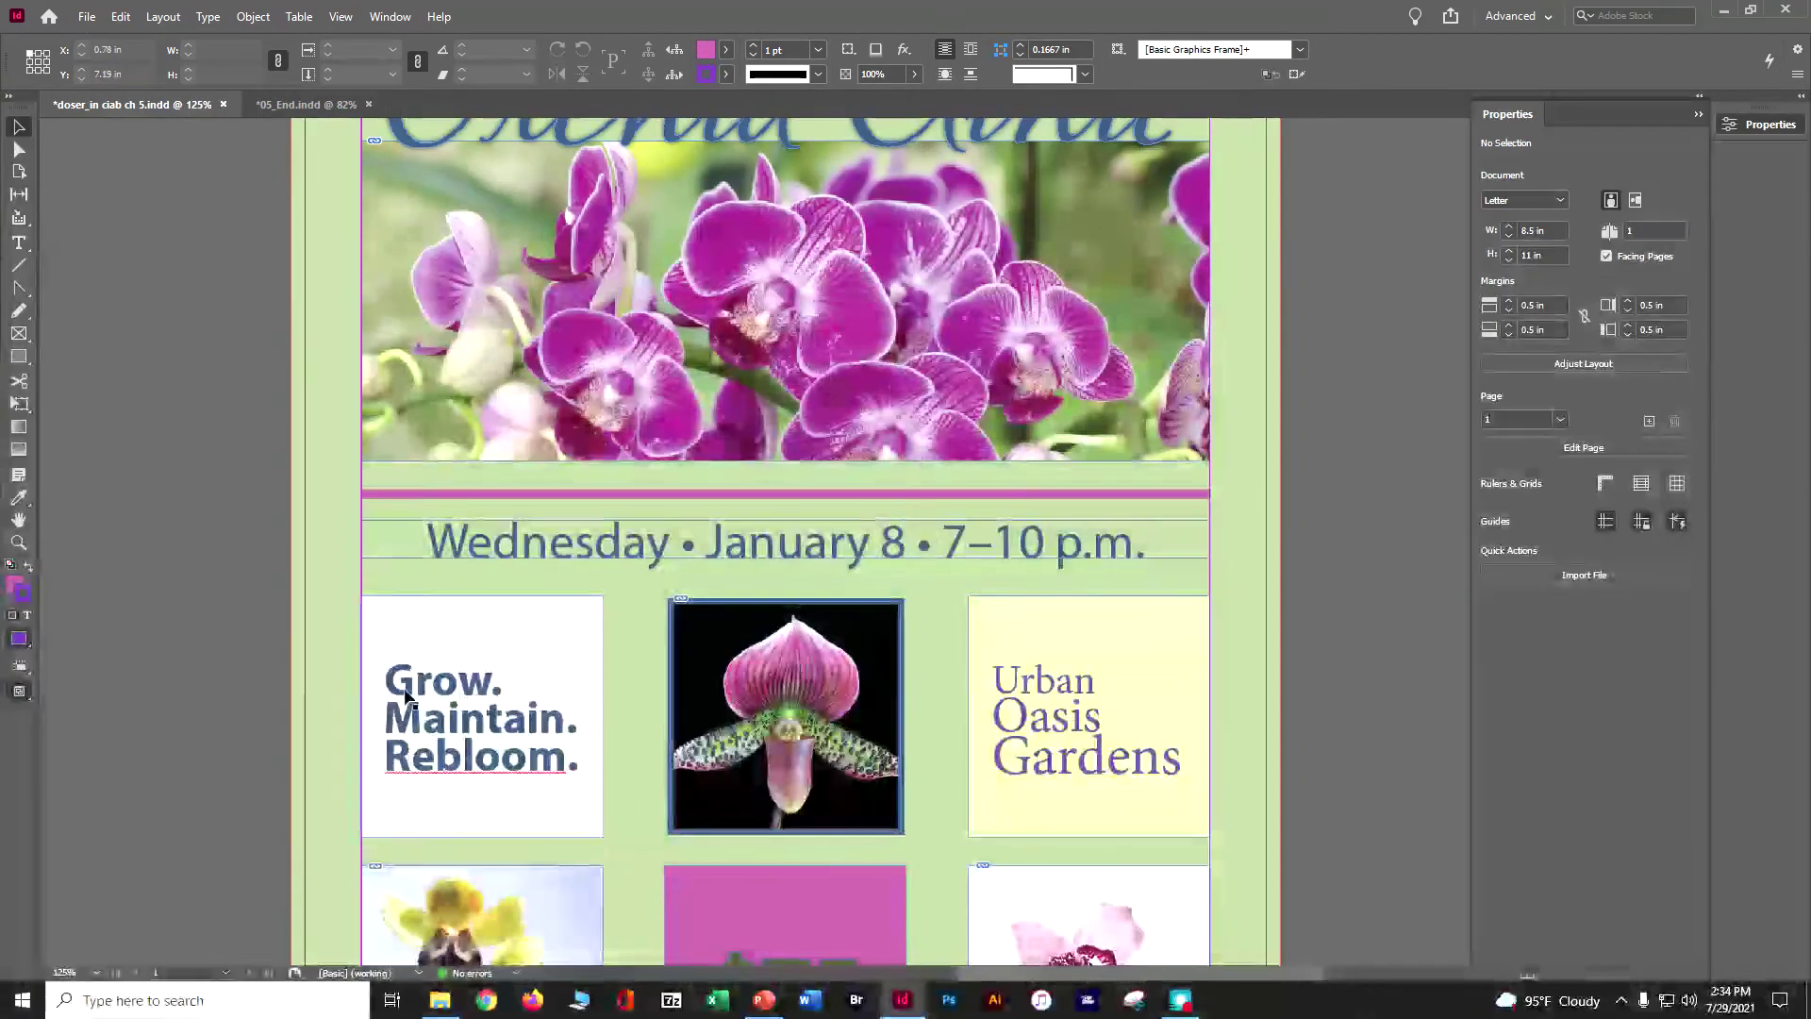
{"action": "scroll", "coordinate": [396, 722], "scroll_direction": "down", "scroll_amount": 5}
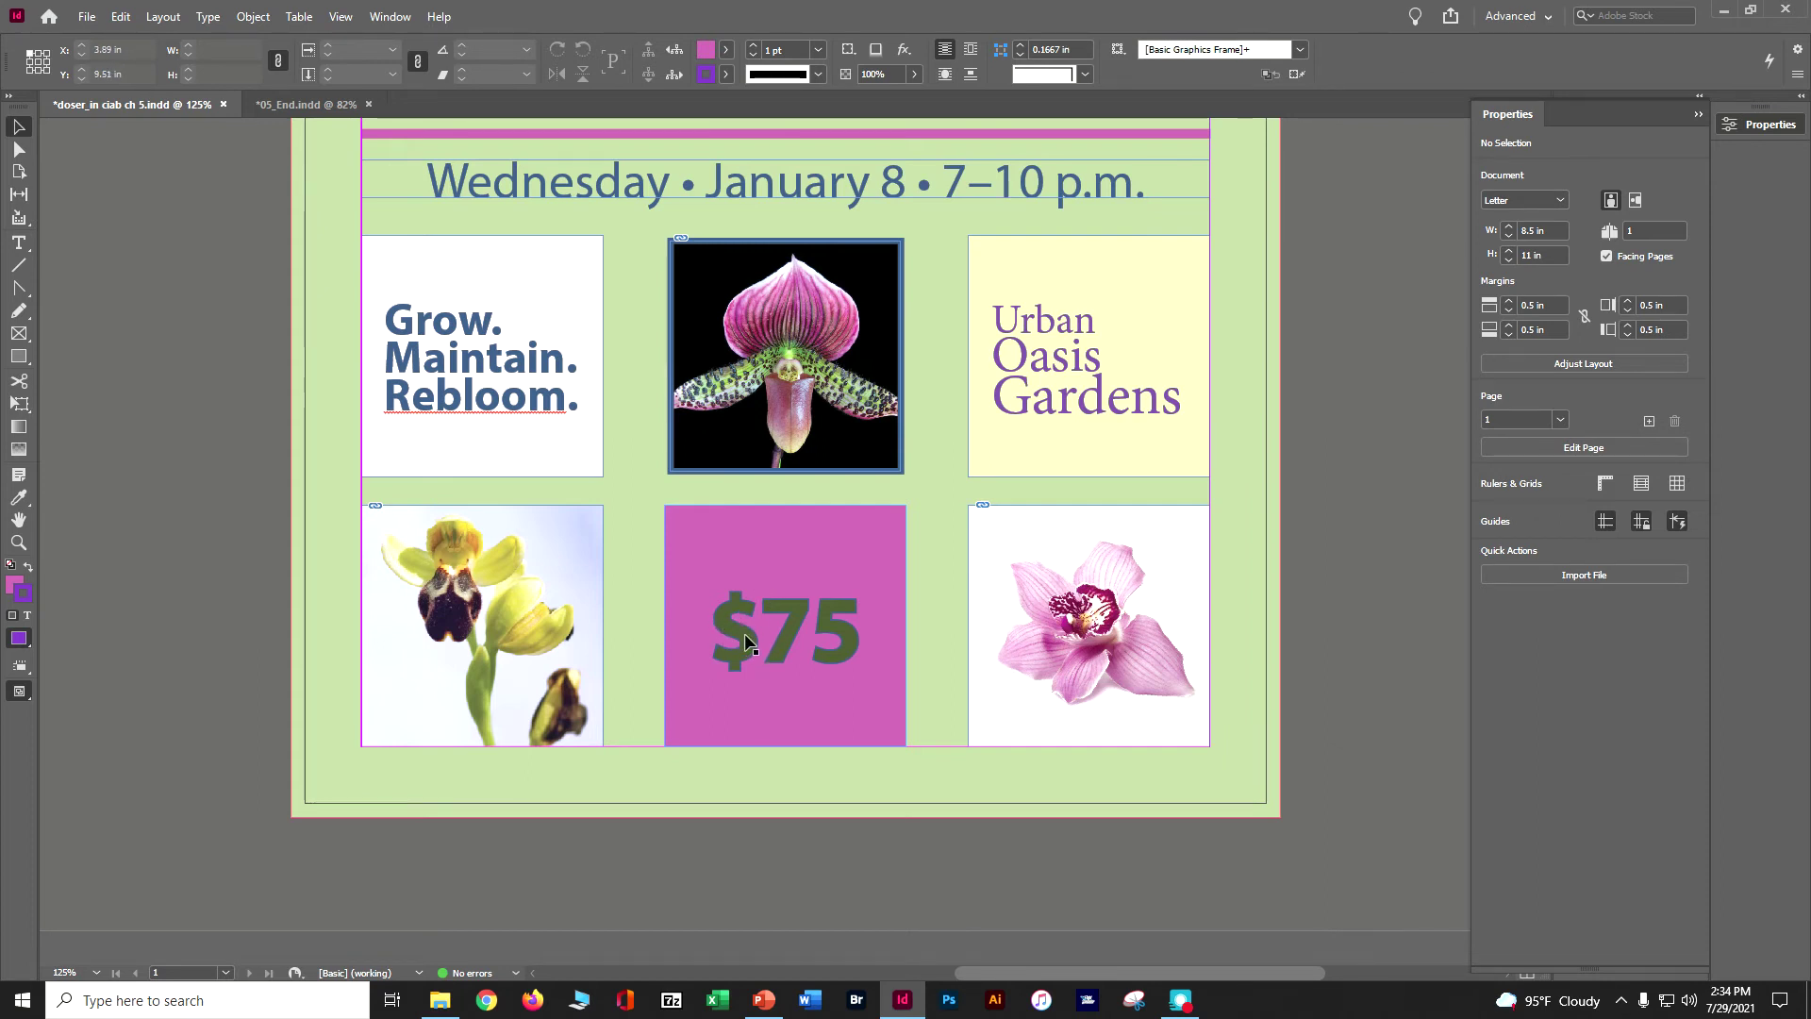
{"action": "key", "text": "ctrl+s"}
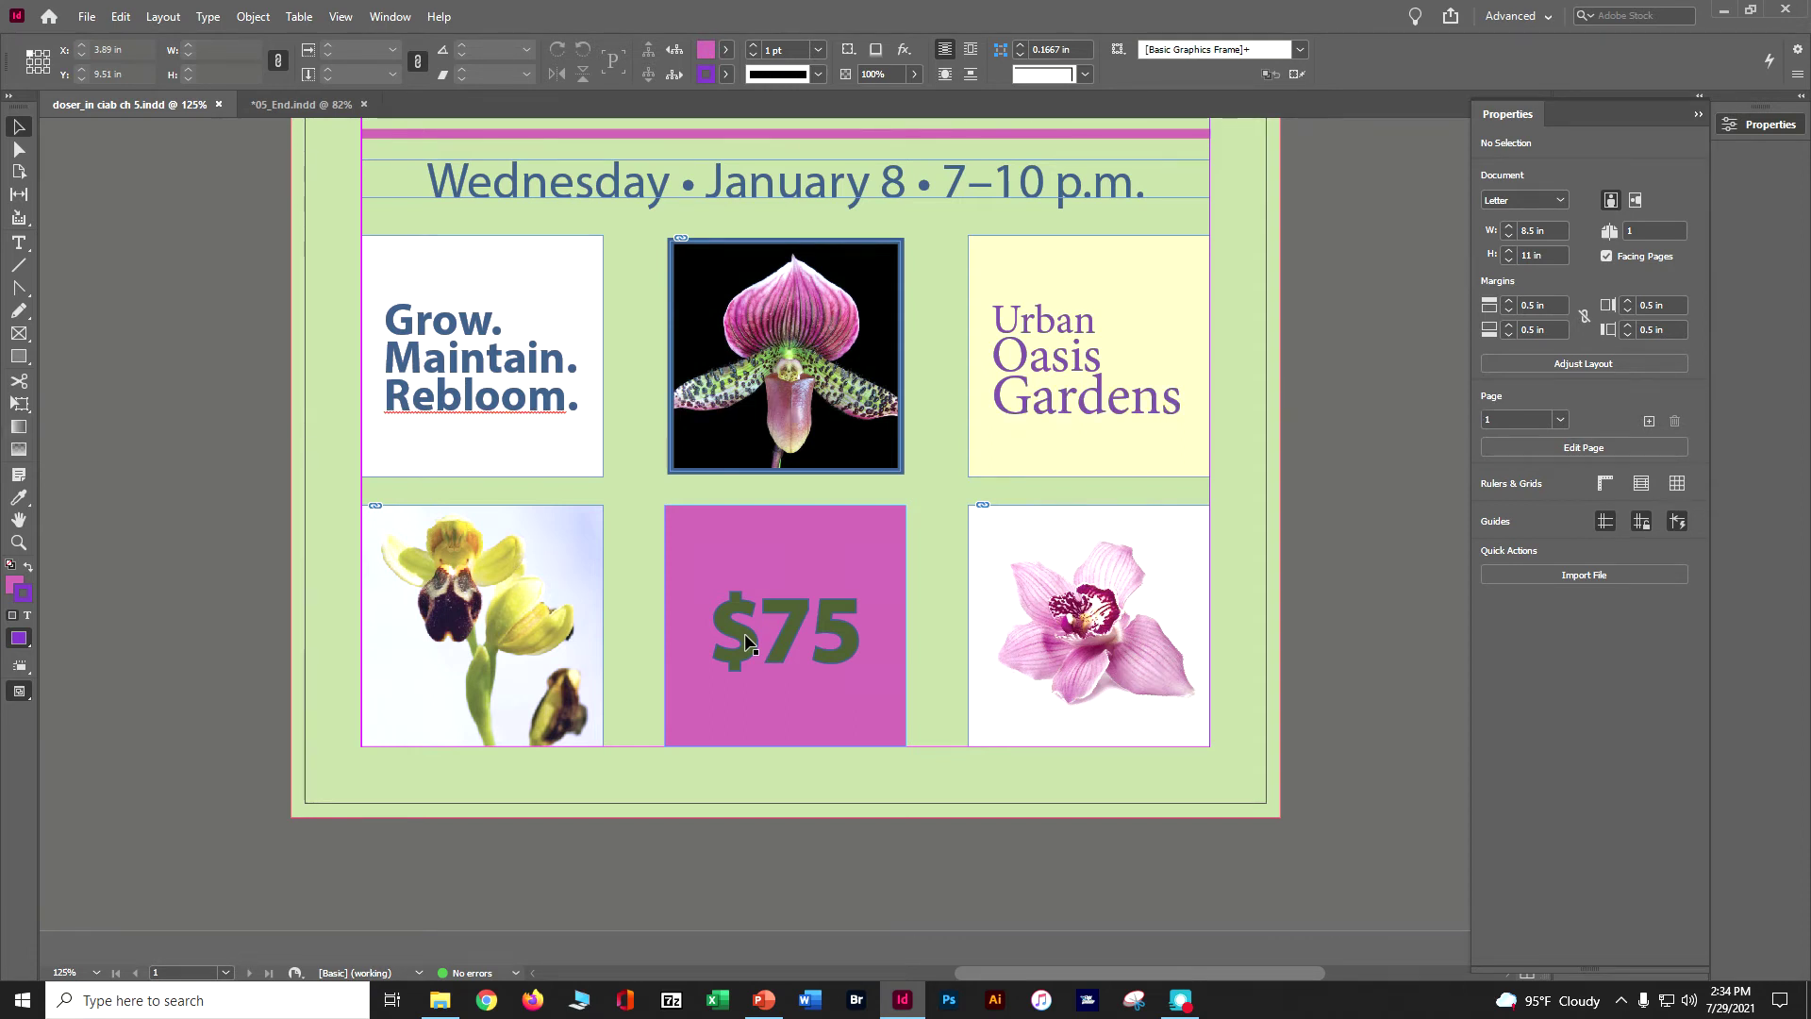
{"action": "left_click", "coordinate": [340, 17]}
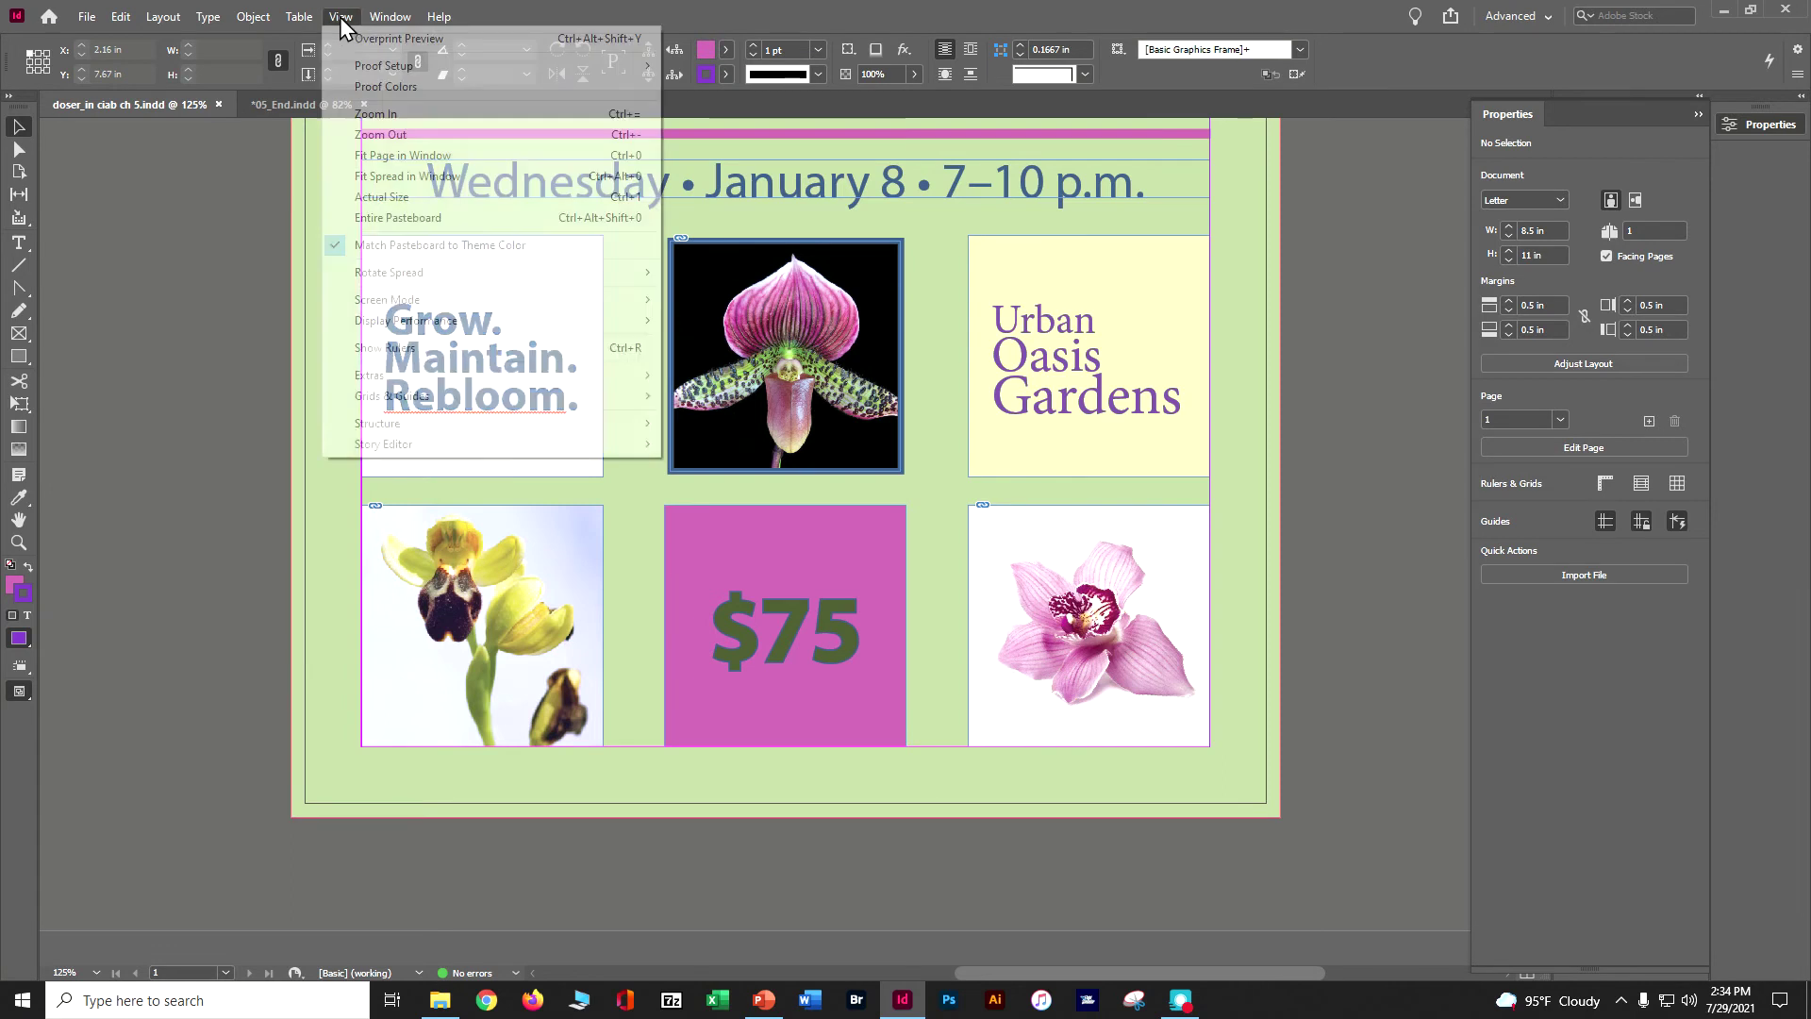
{"action": "left_click", "coordinate": [370, 158]}
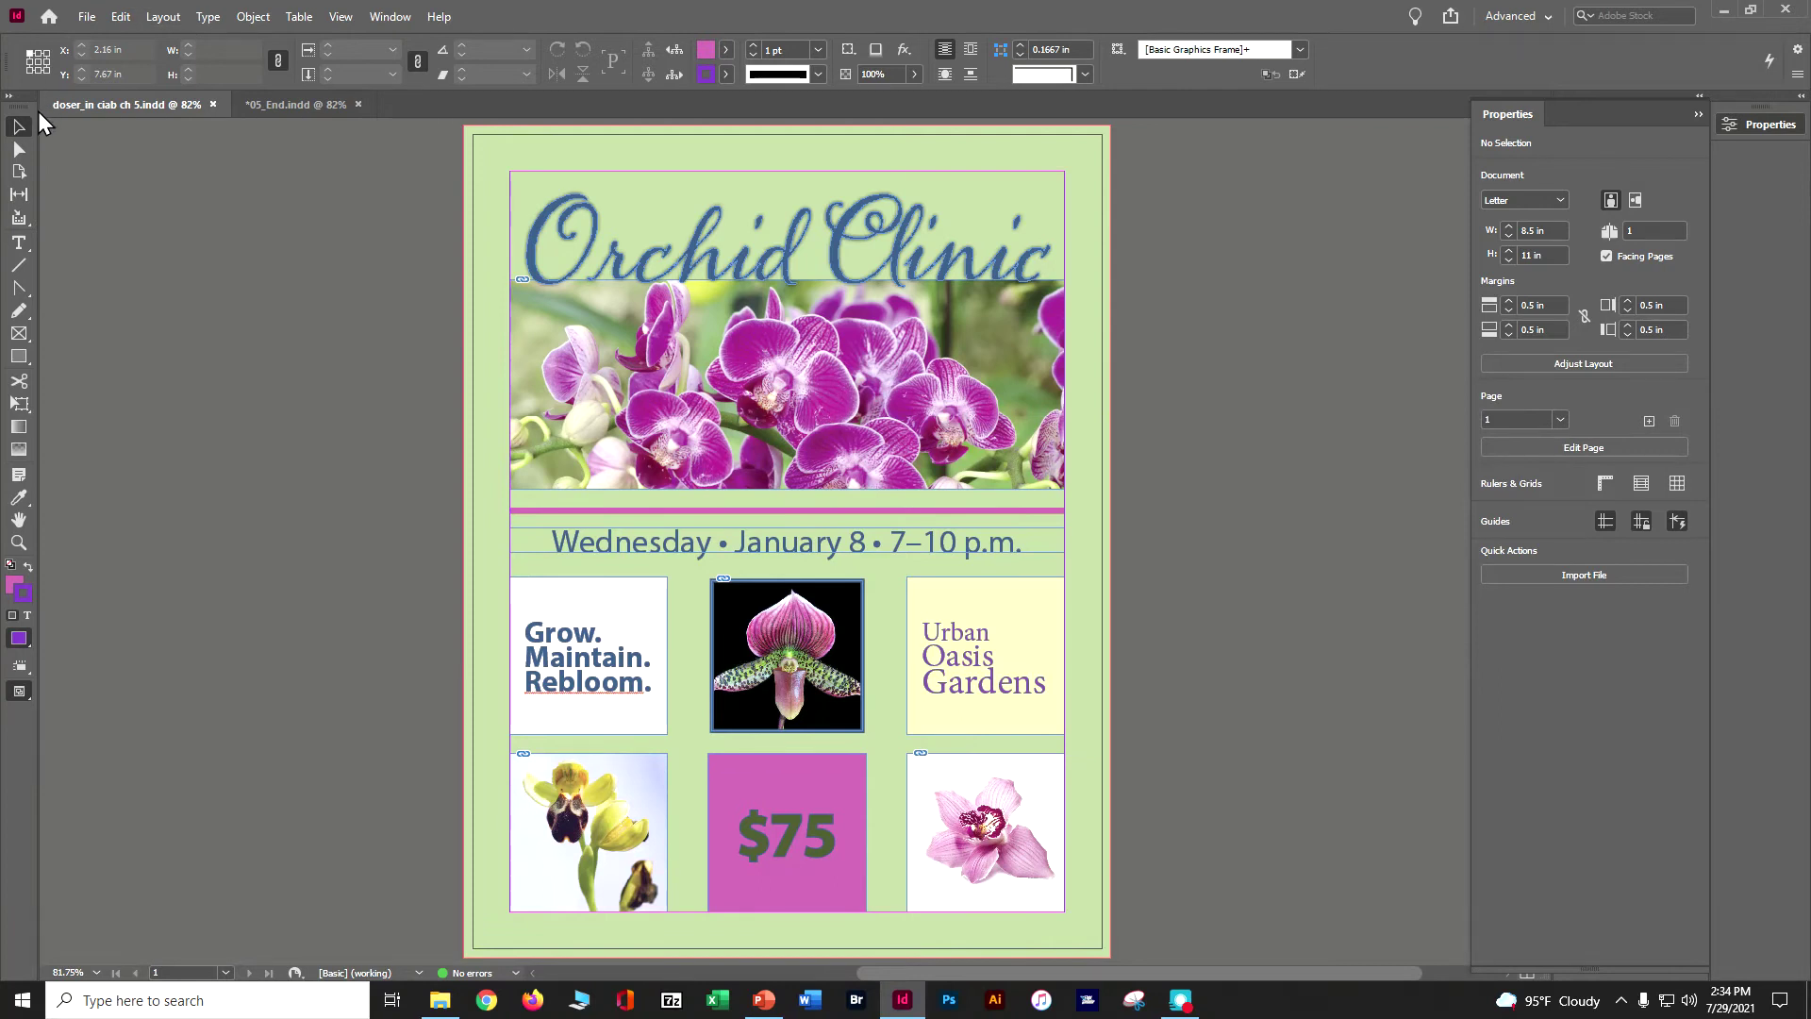
Create a 65% tint swatch from the C=25 M=75 Y=0 K=0 swatch with nothing selected.
{"action": "left_click", "coordinate": [1248, 262]}
{"action": "left_click", "coordinate": [1697, 115]}
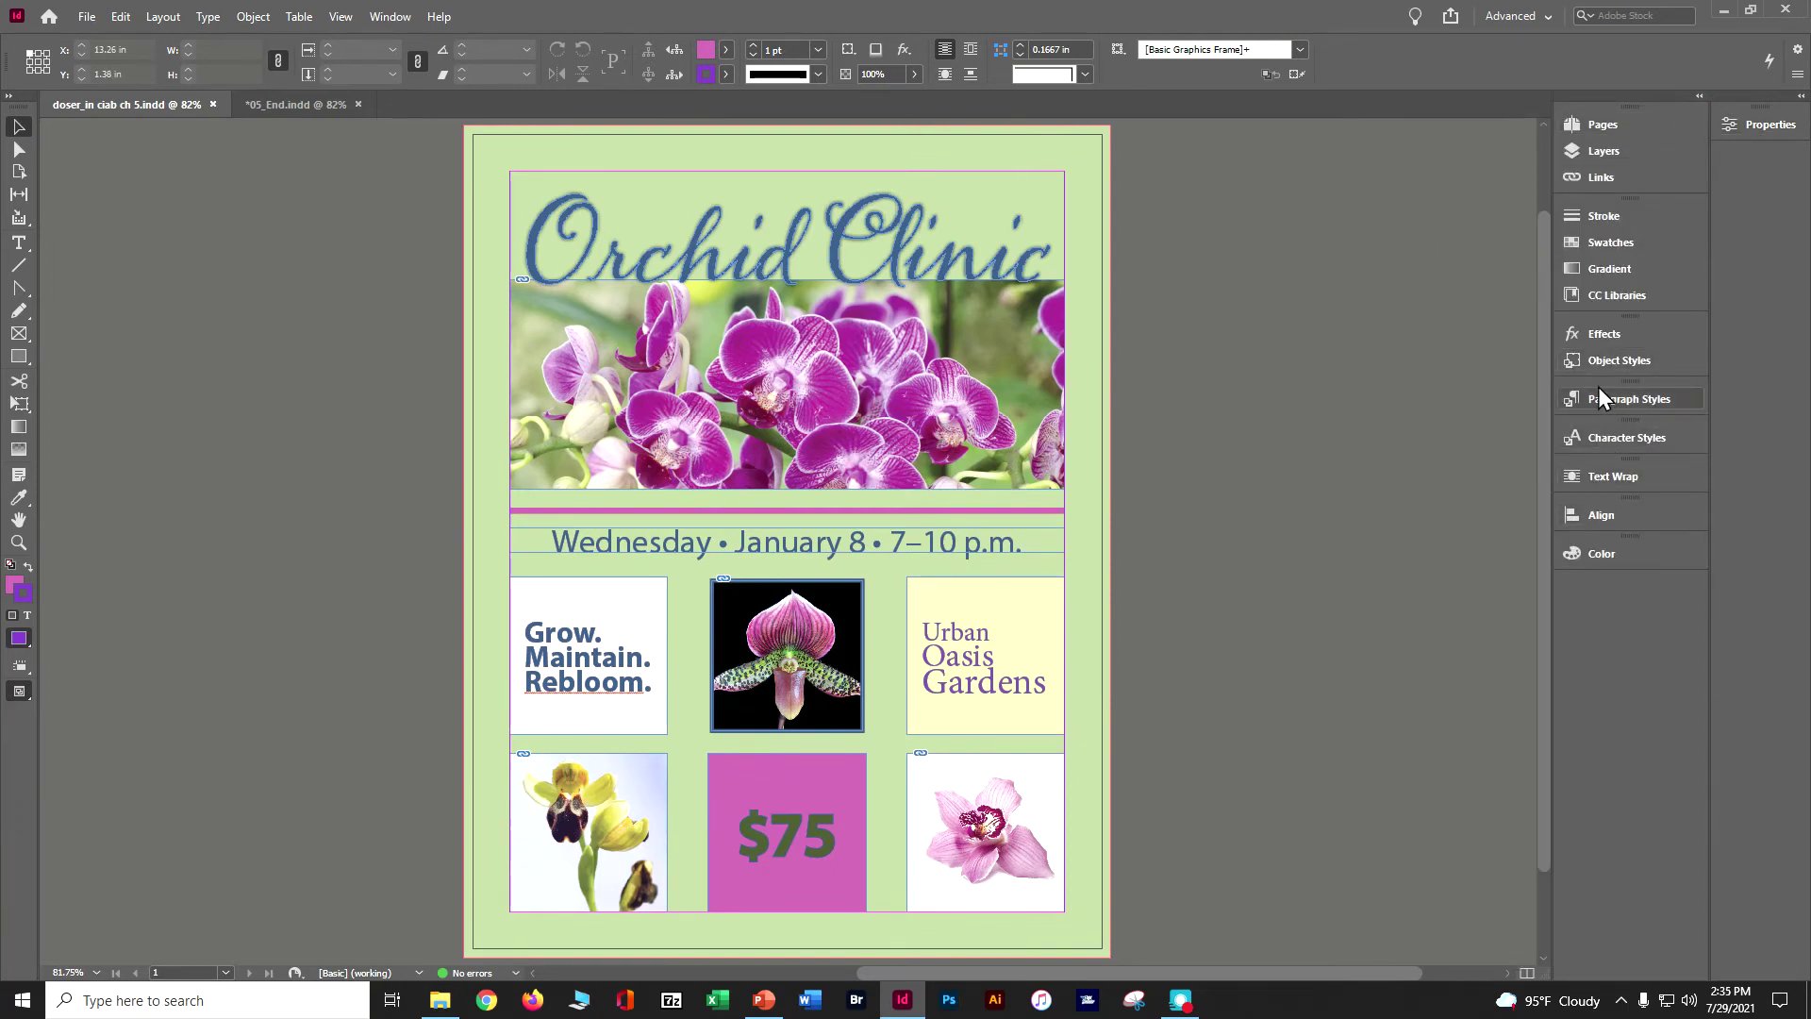
{"action": "left_click", "coordinate": [1615, 247]}
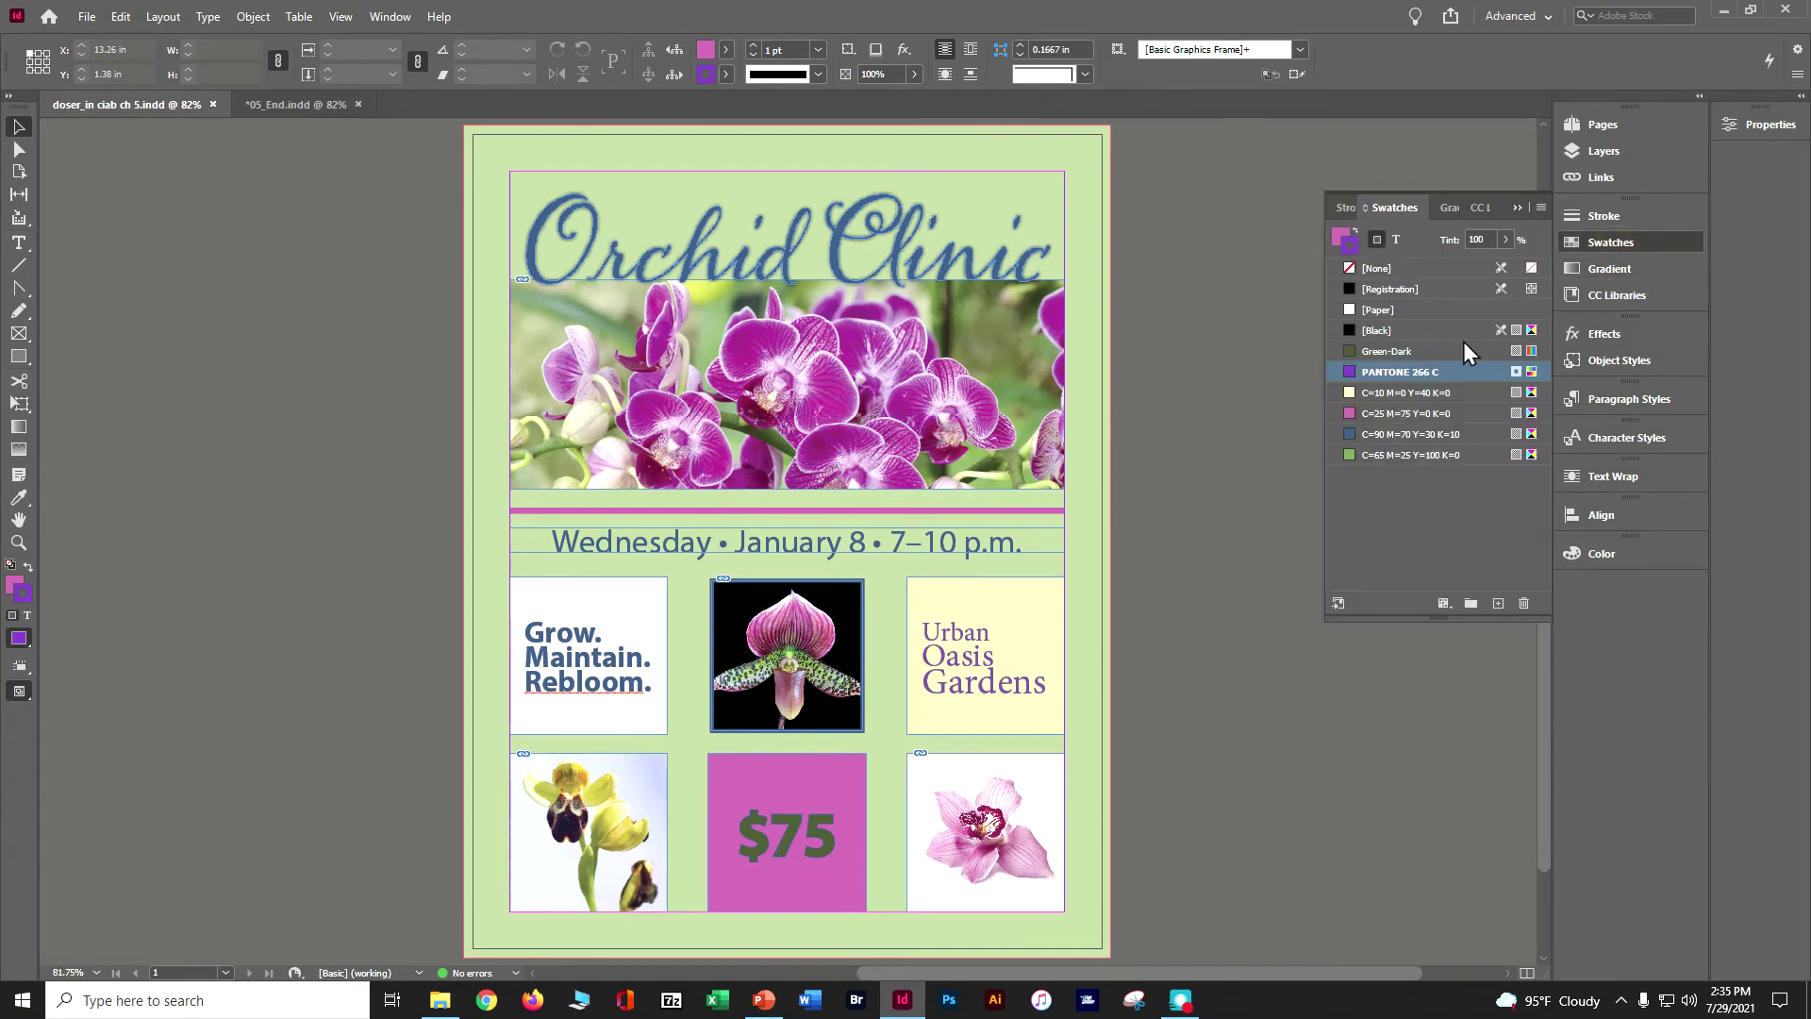
{"action": "left_click", "coordinate": [1400, 412]}
{"action": "left_click", "coordinate": [1541, 206]}
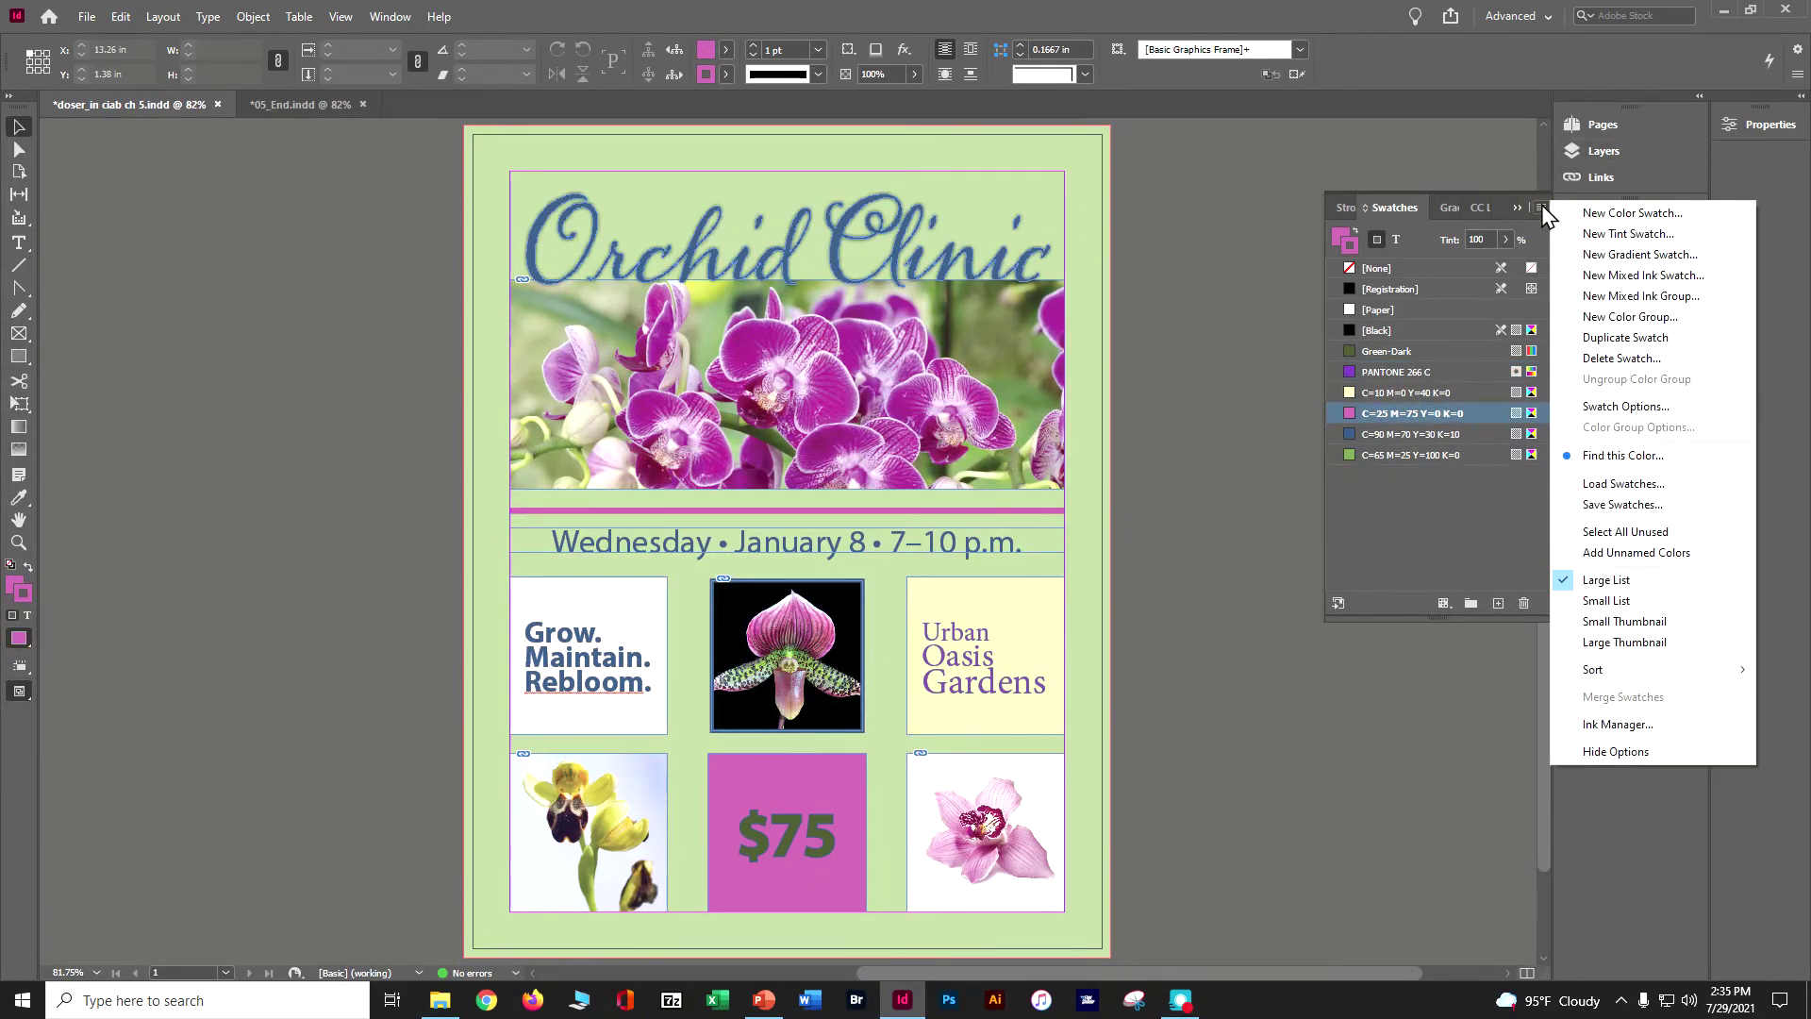
{"action": "left_click", "coordinate": [1562, 234]}
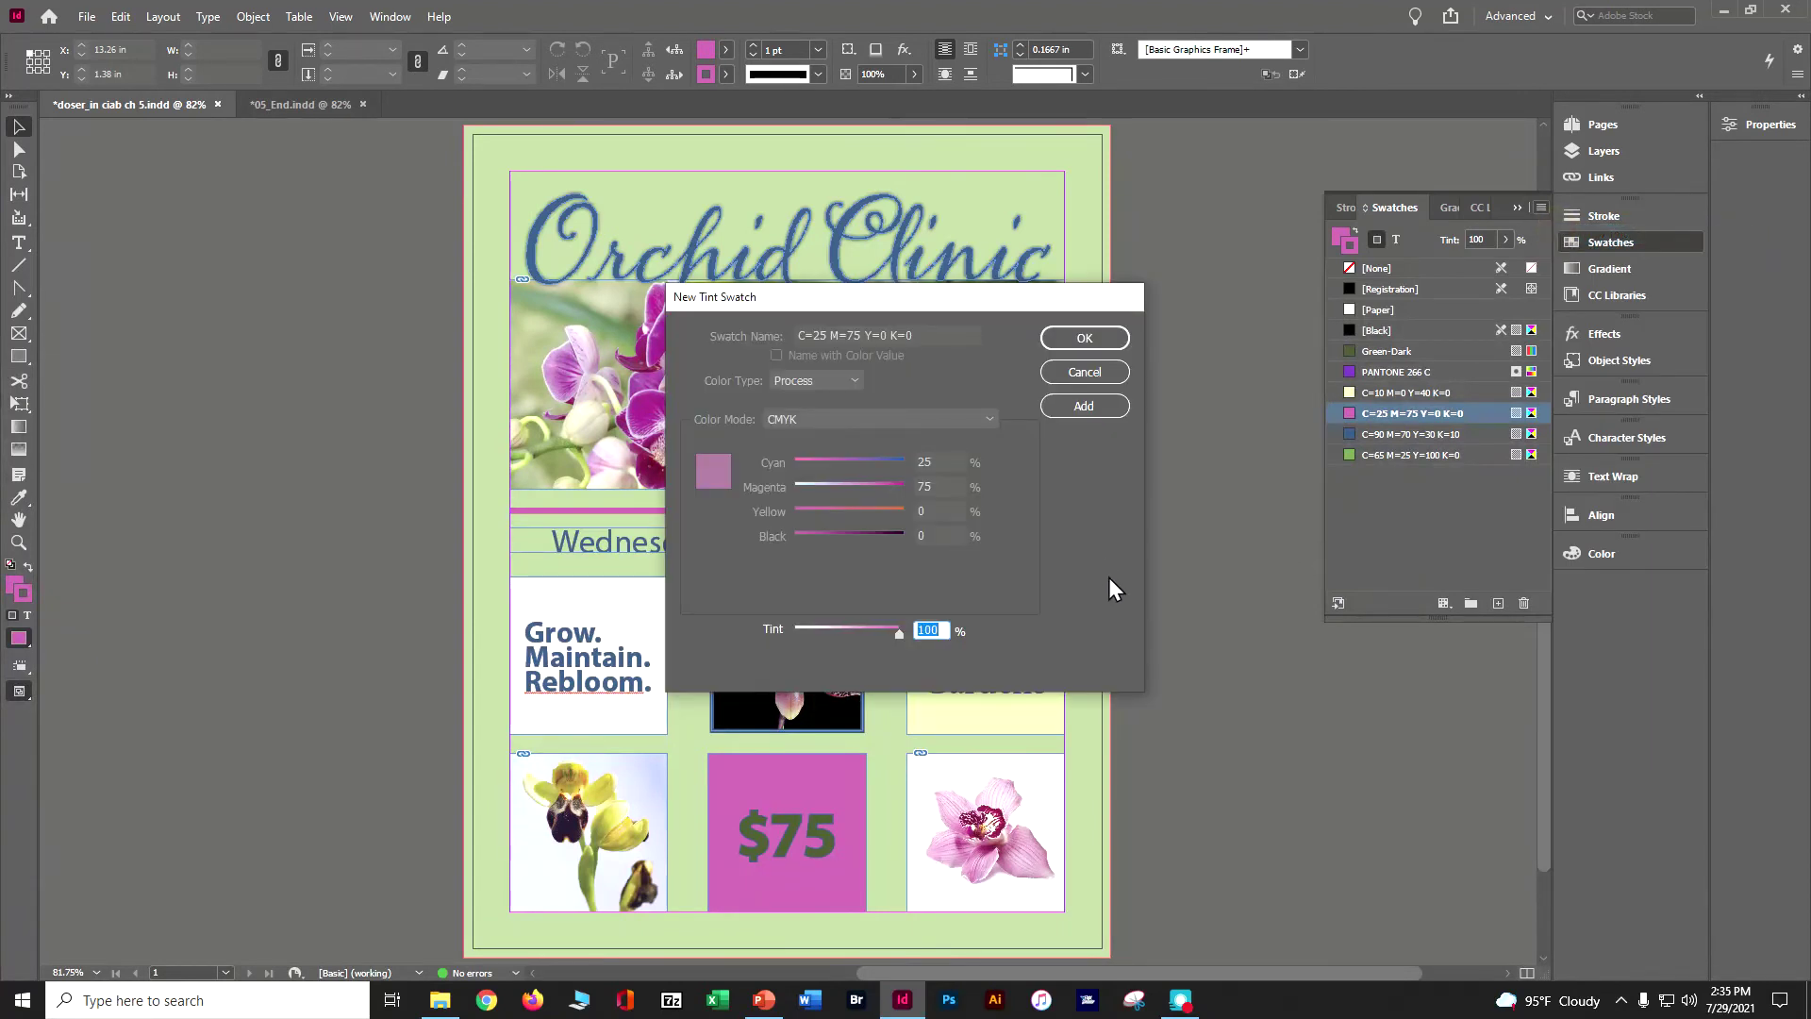
{"action": "type", "text": "65"}
{"action": "left_click", "coordinate": [1116, 347]}
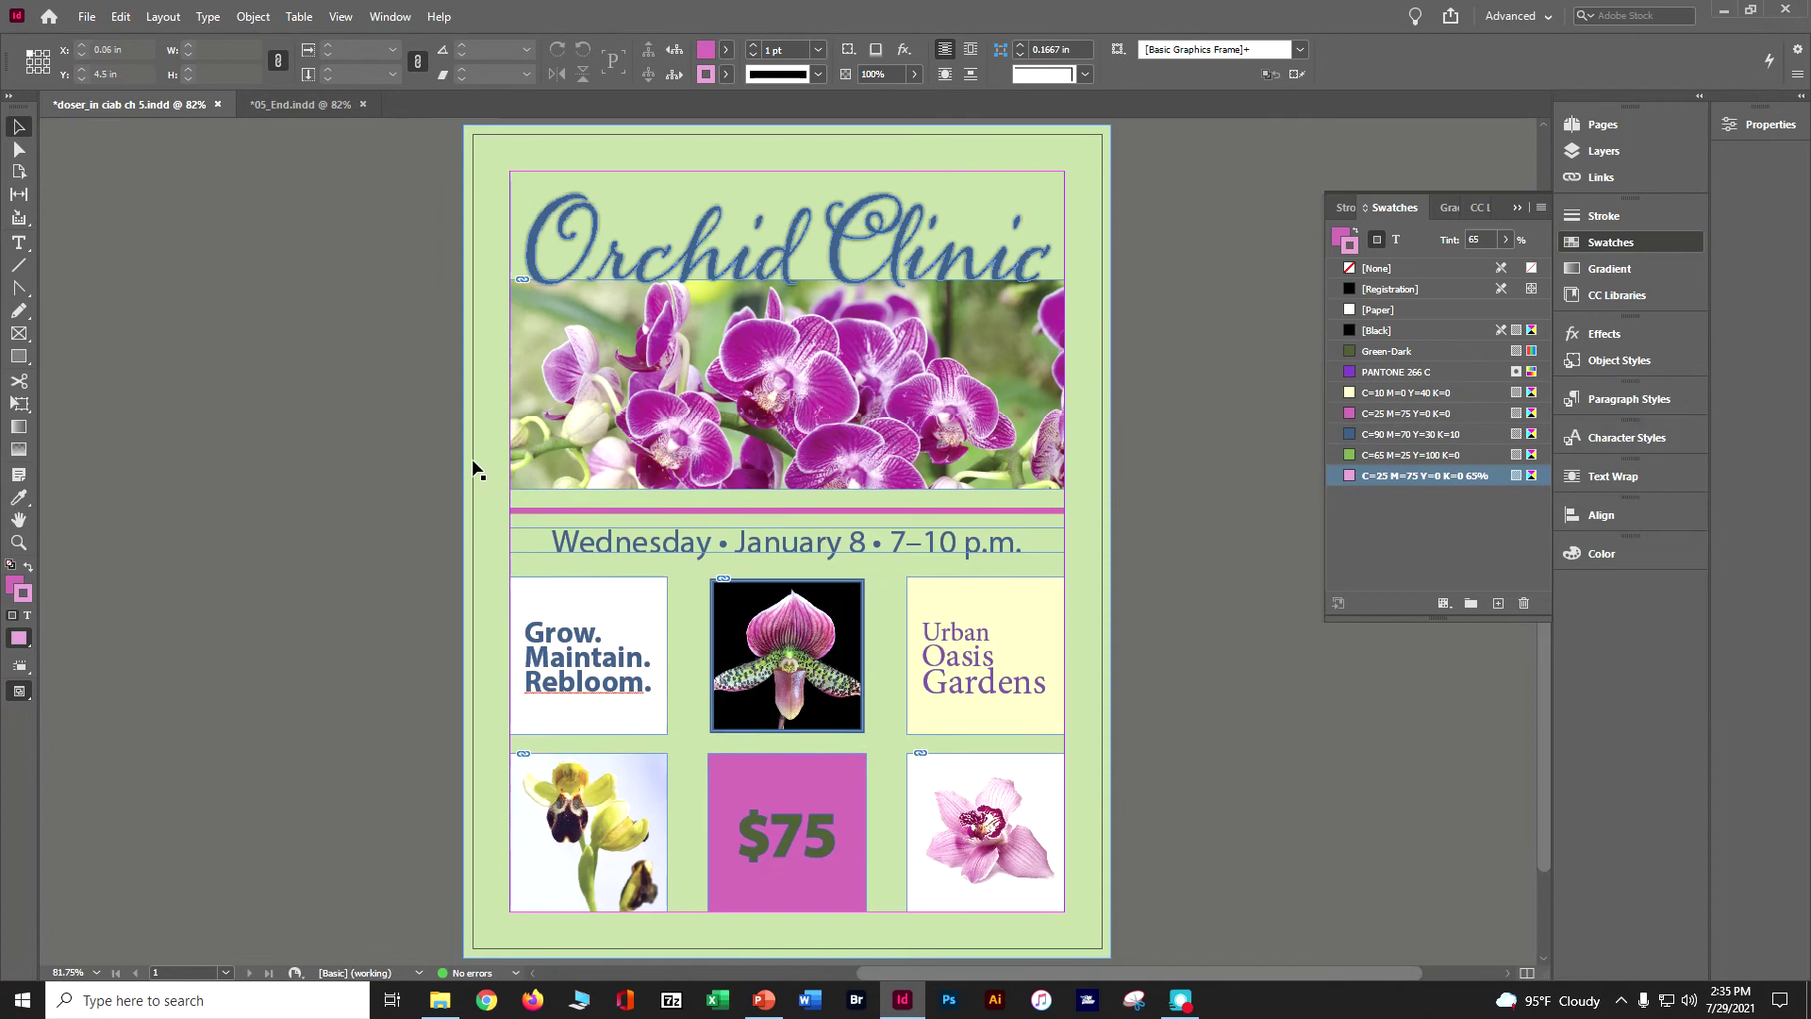
Fill the $75 text frame with the C=25 M=75 Y=0 K=0 65% tint swatch and save the document.
{"action": "left_click", "coordinate": [766, 771]}
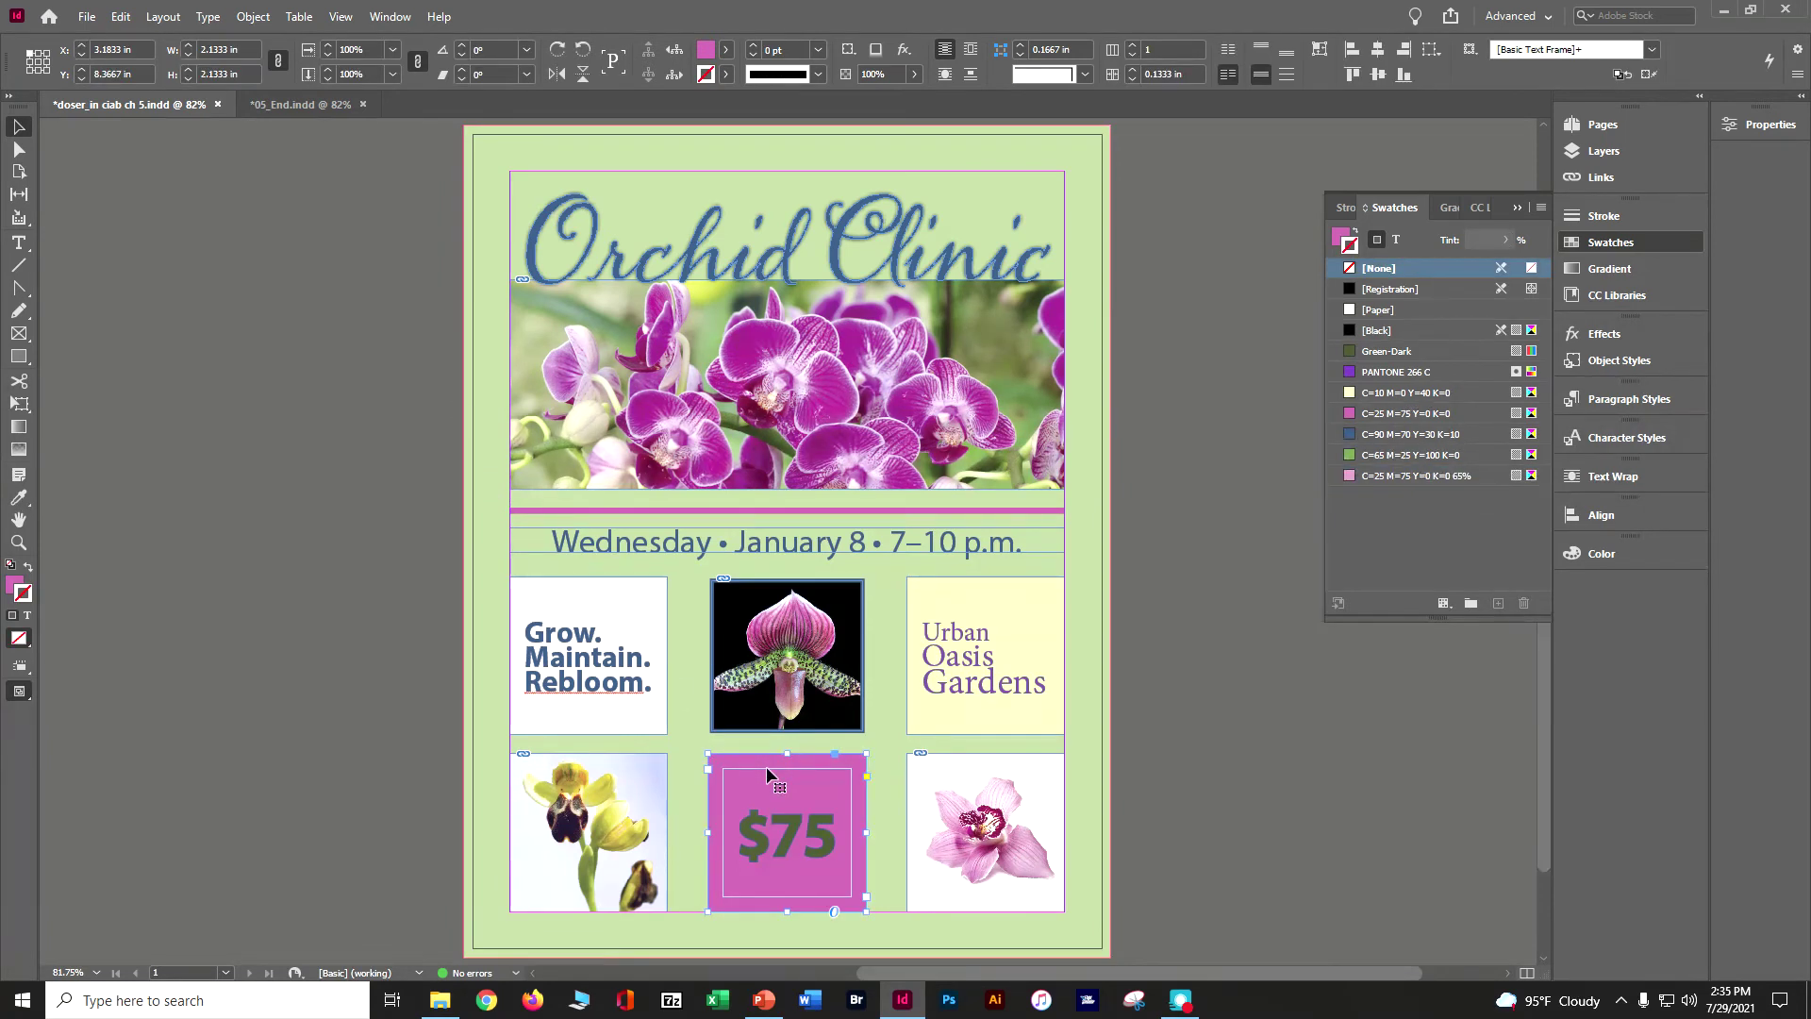
{"action": "left_click", "coordinate": [1437, 476]}
{"action": "left_click_drag", "start_coordinate": [819, 783], "coordinate": [820, 787]}
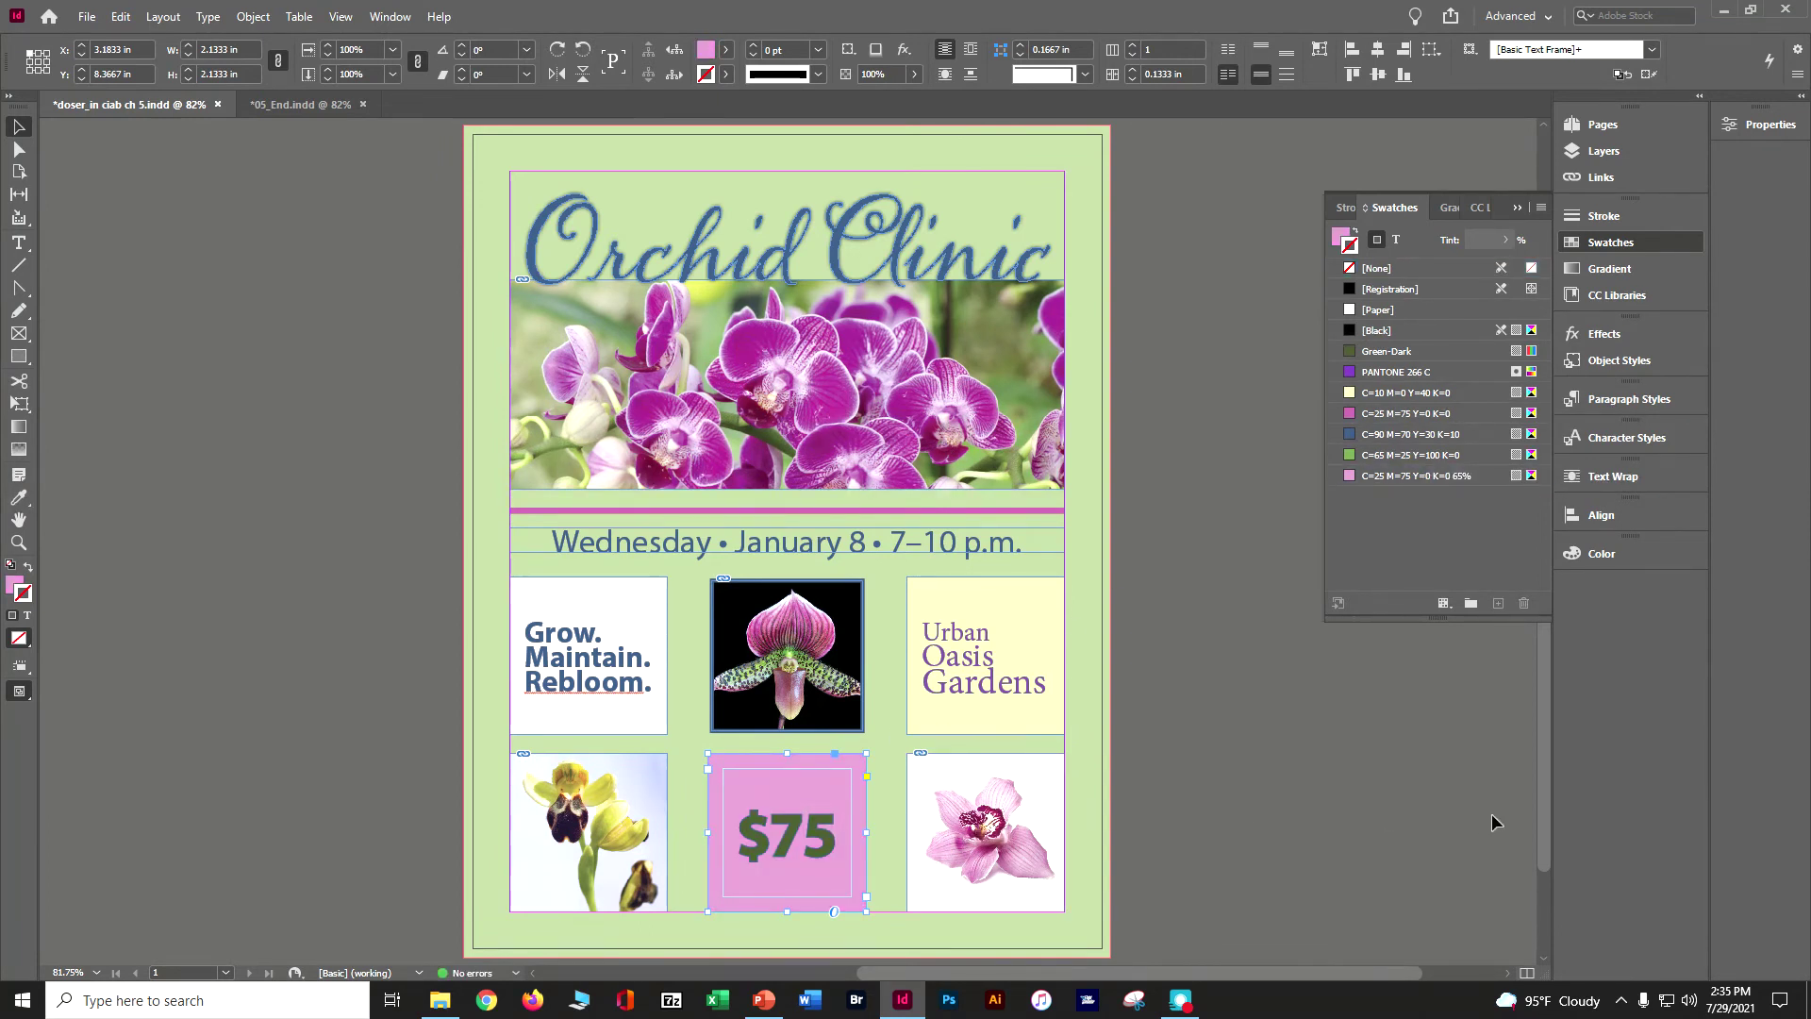
{"action": "key", "text": "ctrl+s"}
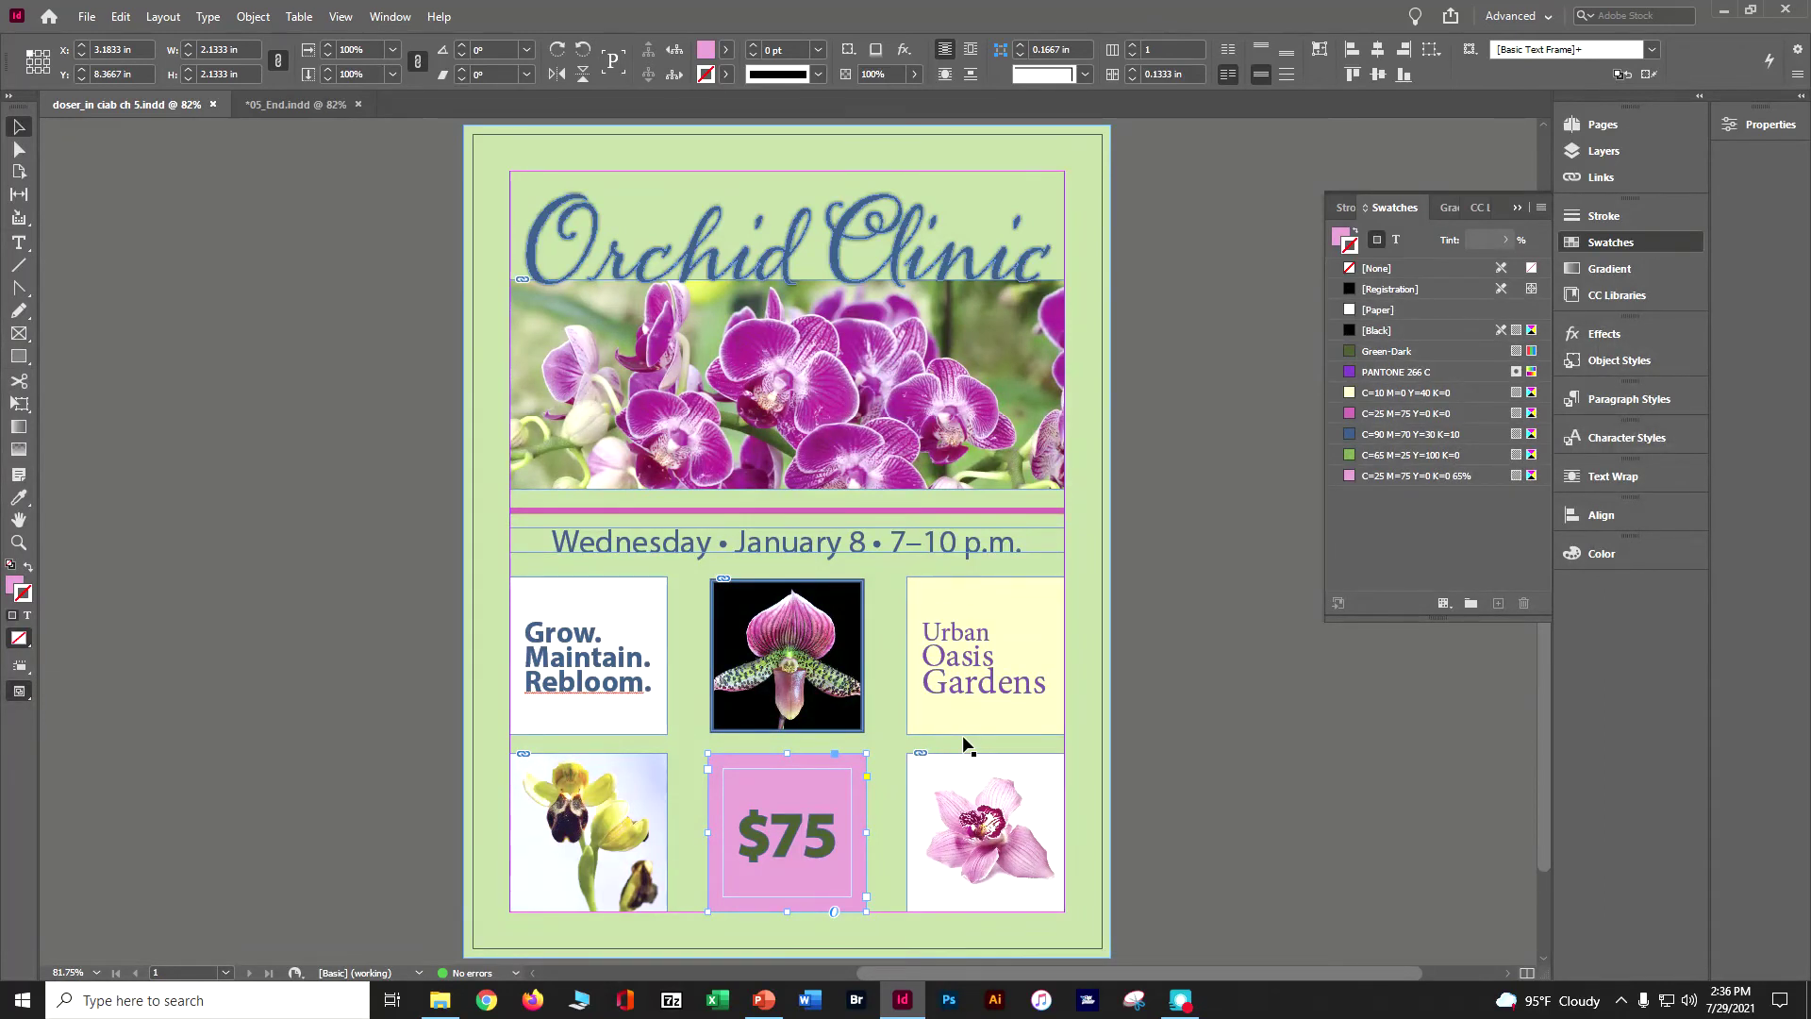
With nothing selected, start a new linear gradient swatch named Pink Yellow.
{"action": "left_click", "coordinate": [117, 18]}
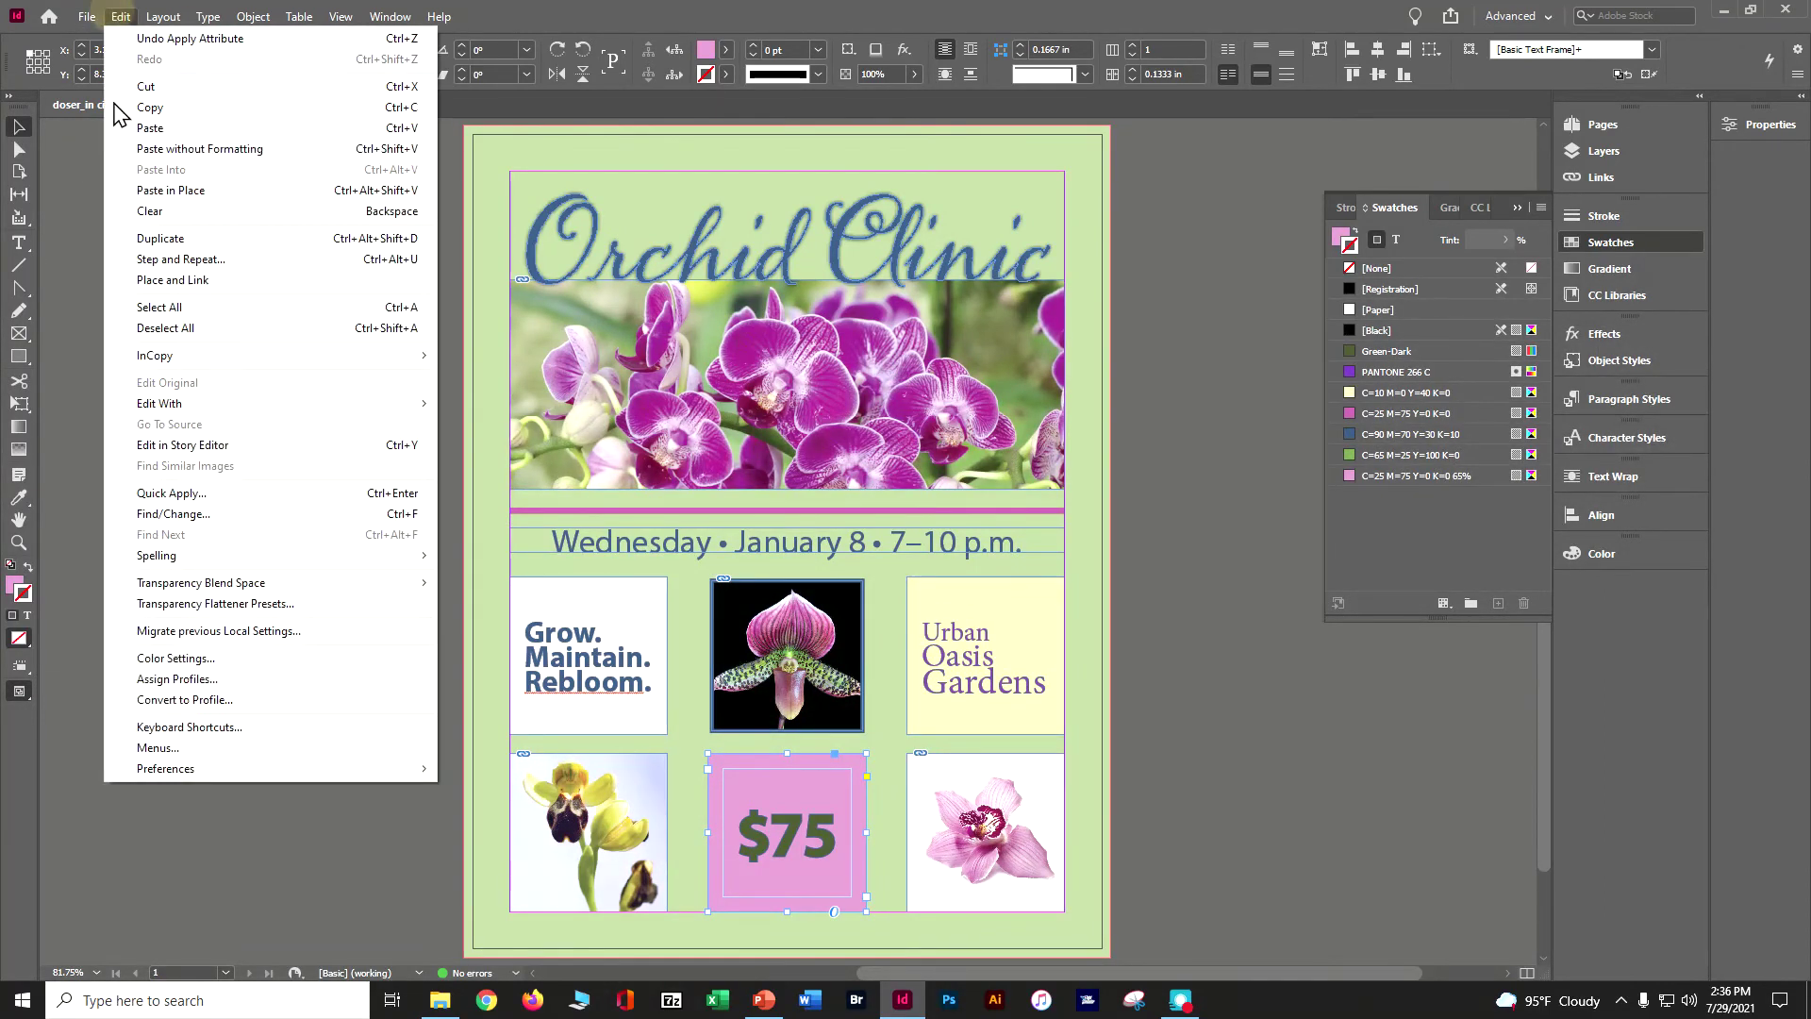
{"action": "left_click", "coordinate": [150, 320]}
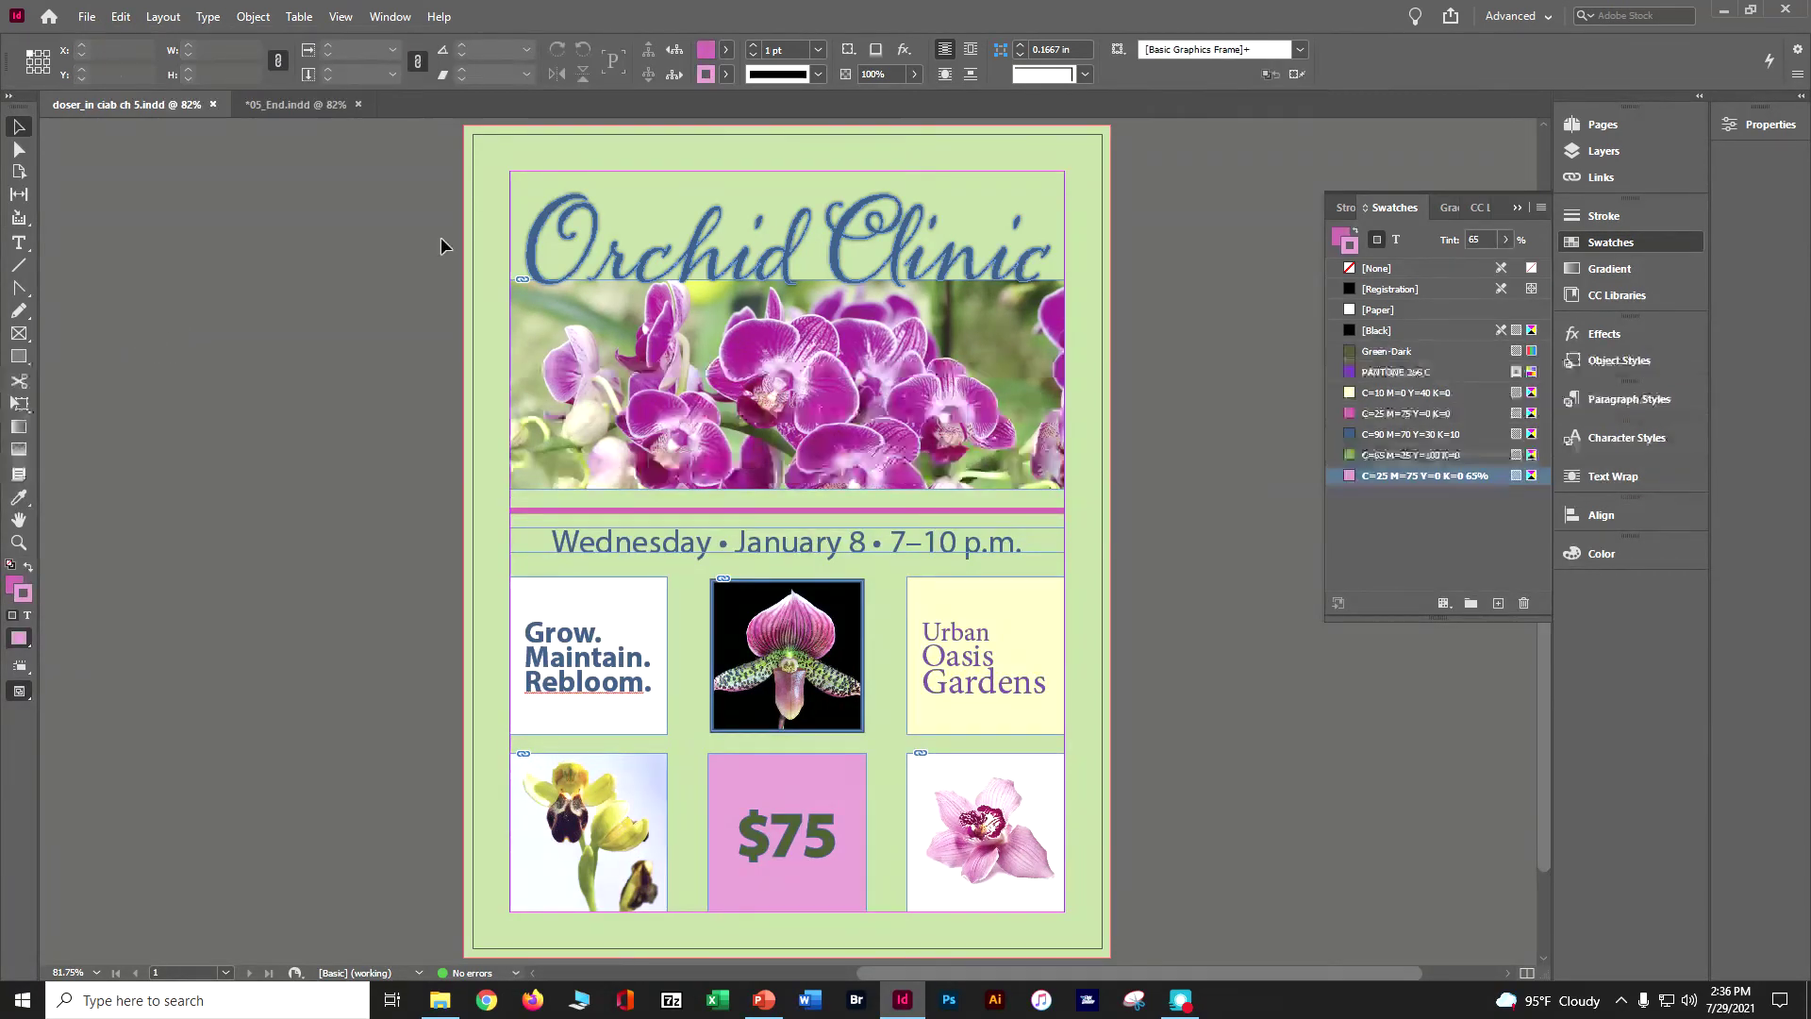
{"action": "left_click", "coordinate": [1542, 207]}
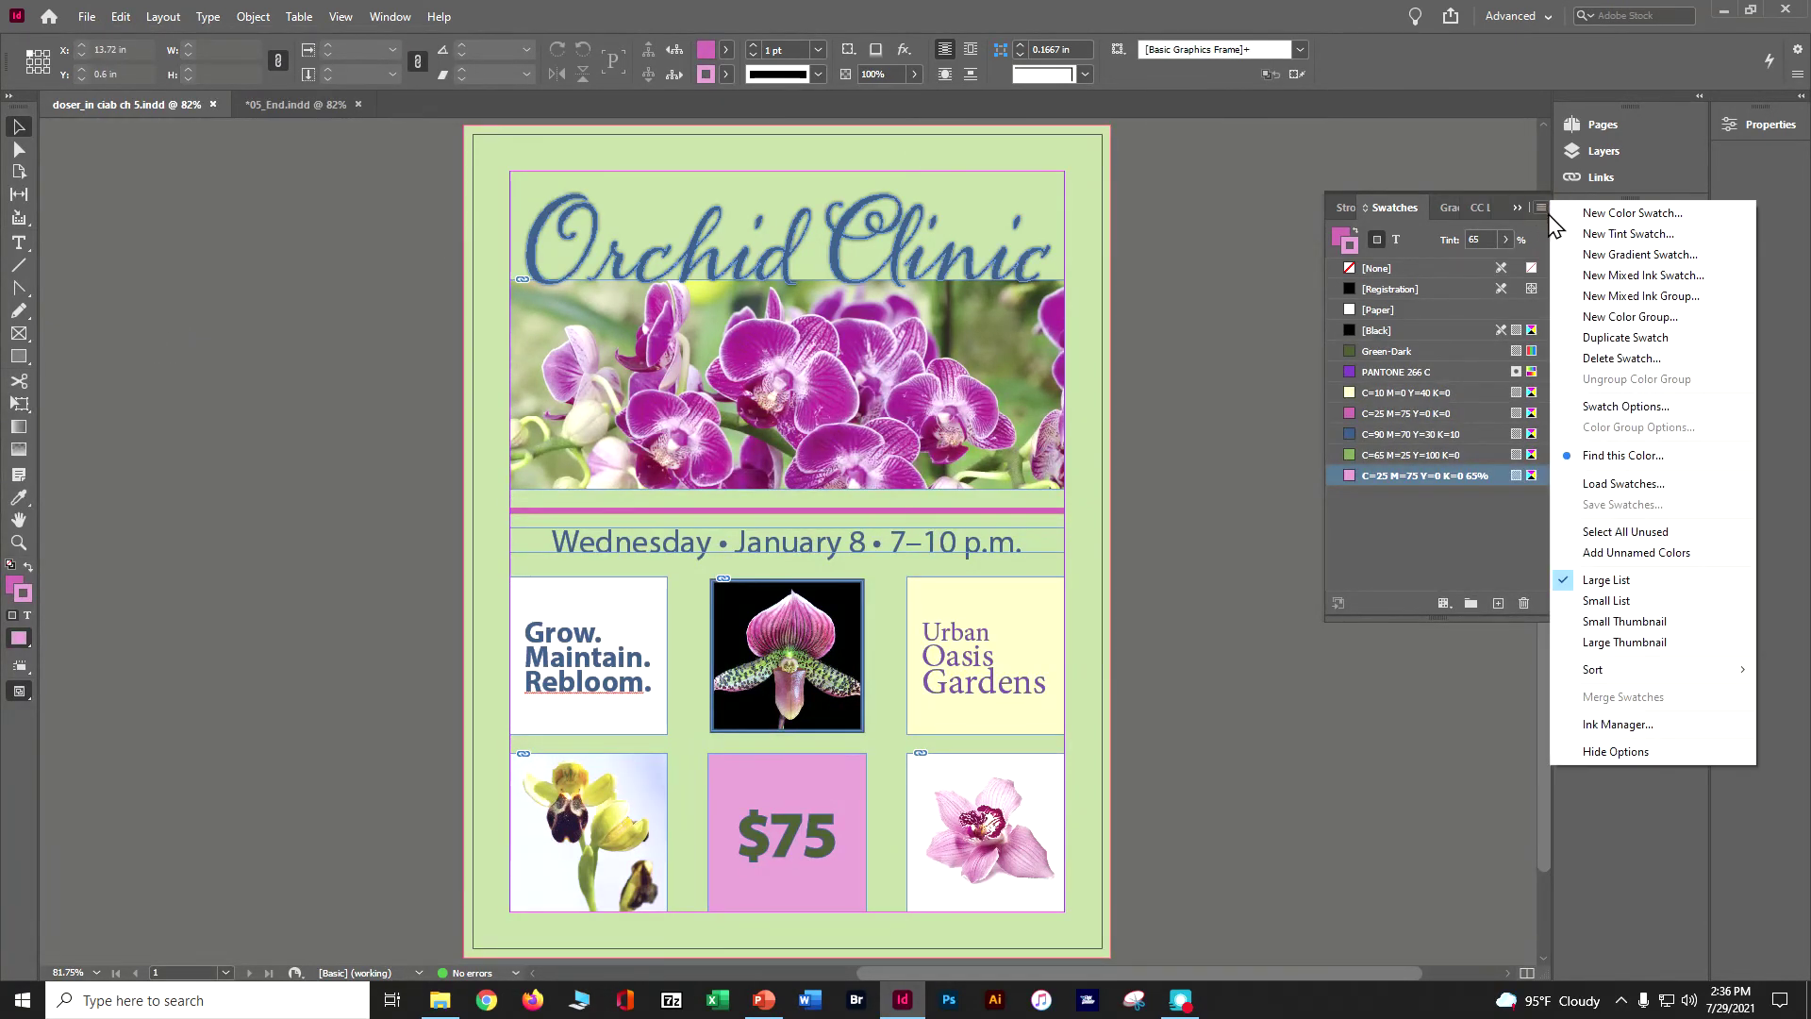
{"action": "left_click", "coordinate": [1591, 256]}
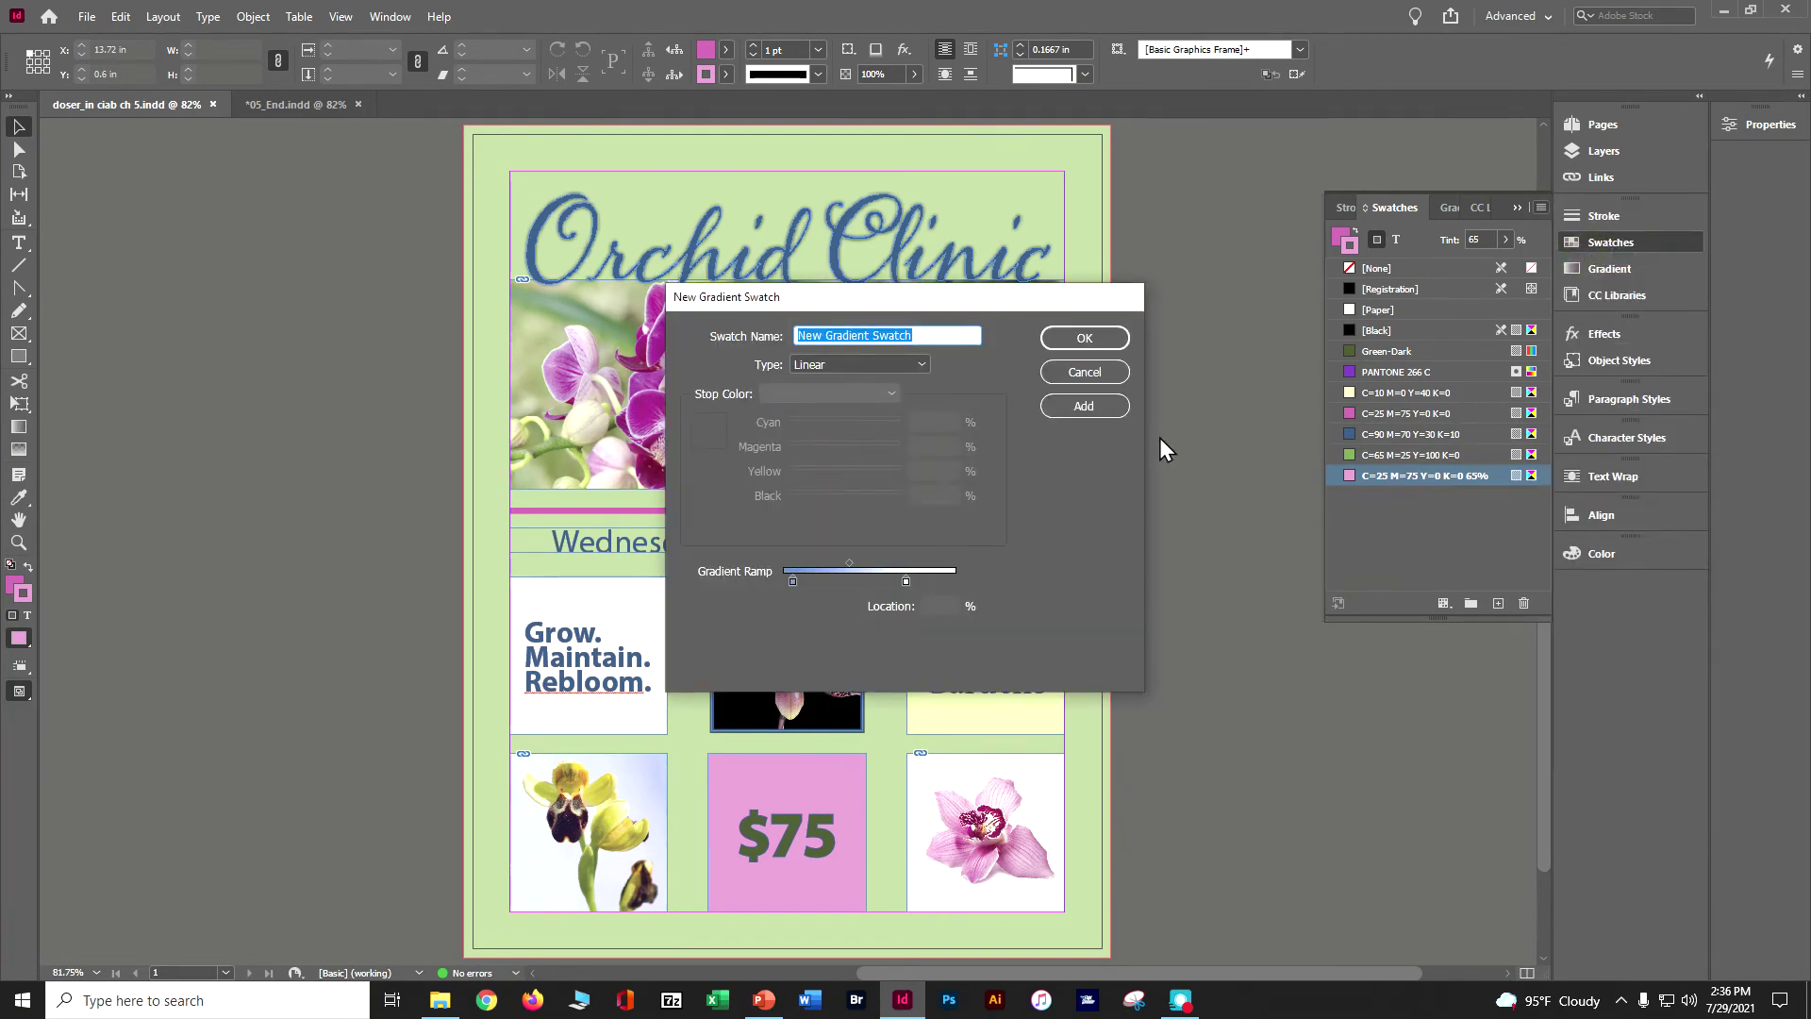
{"action": "type", "text": "Pink Yellow"}
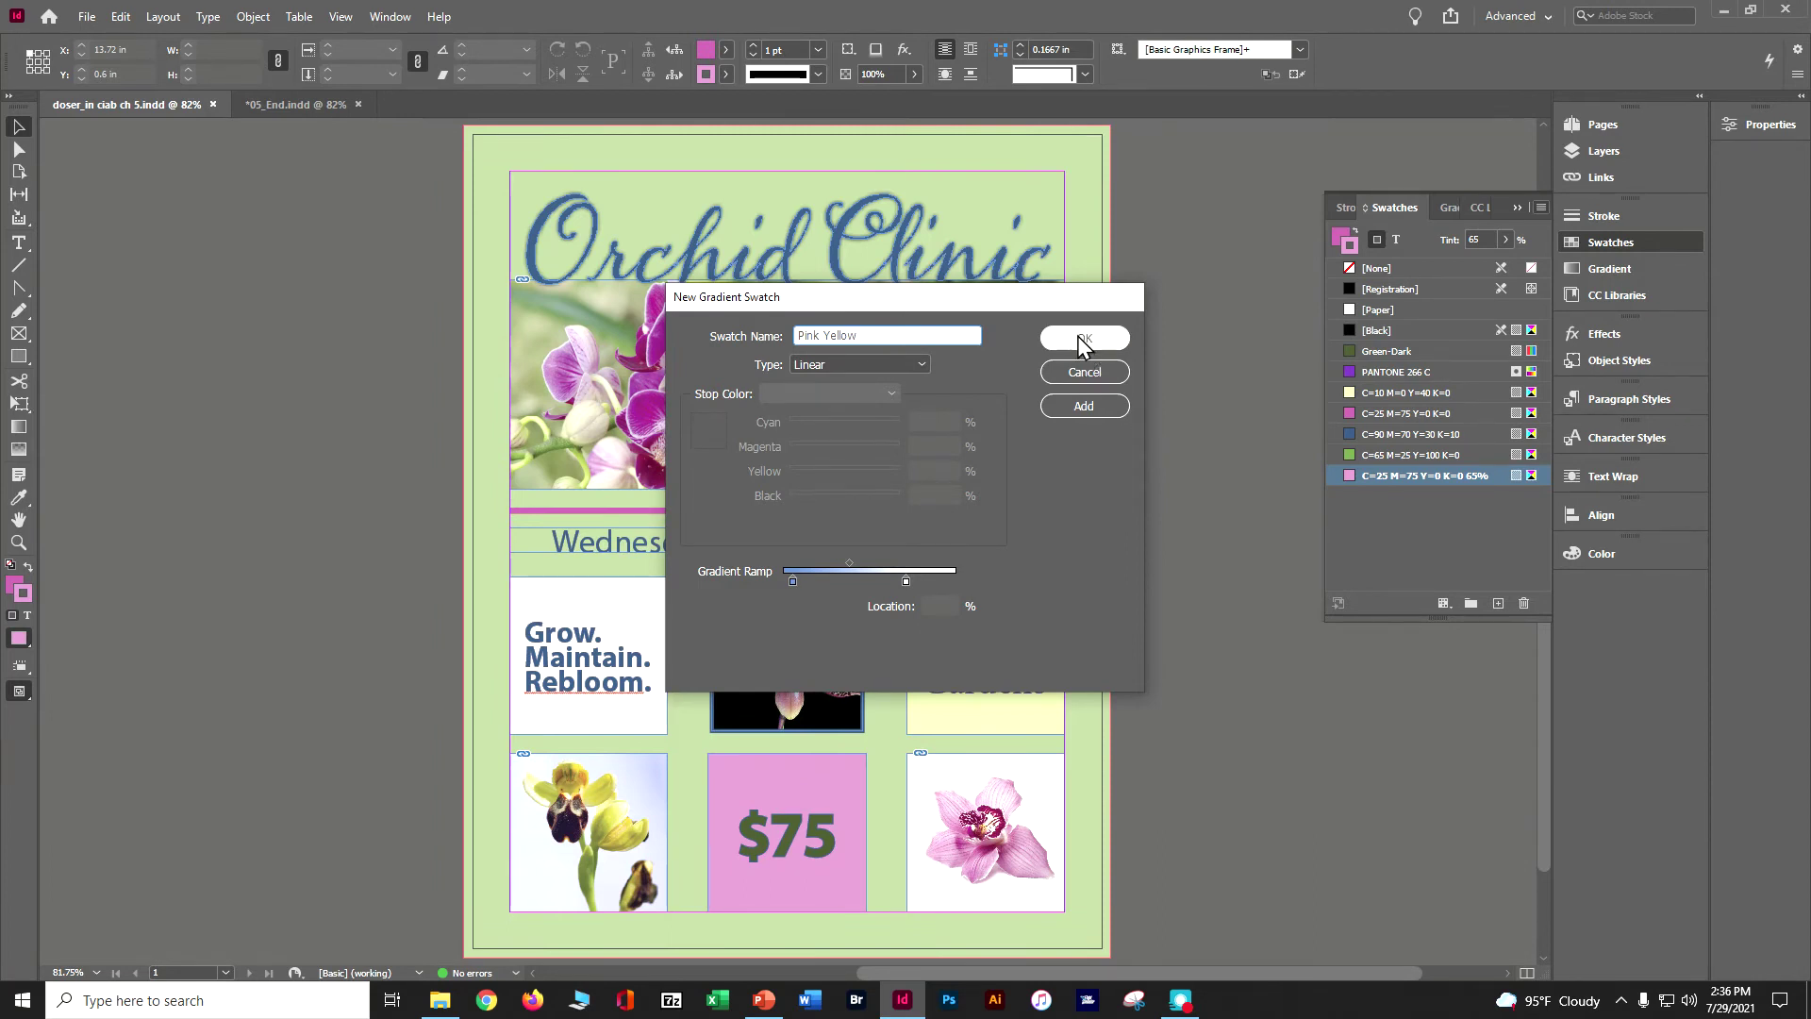
{"action": "left_click", "coordinate": [837, 389]}
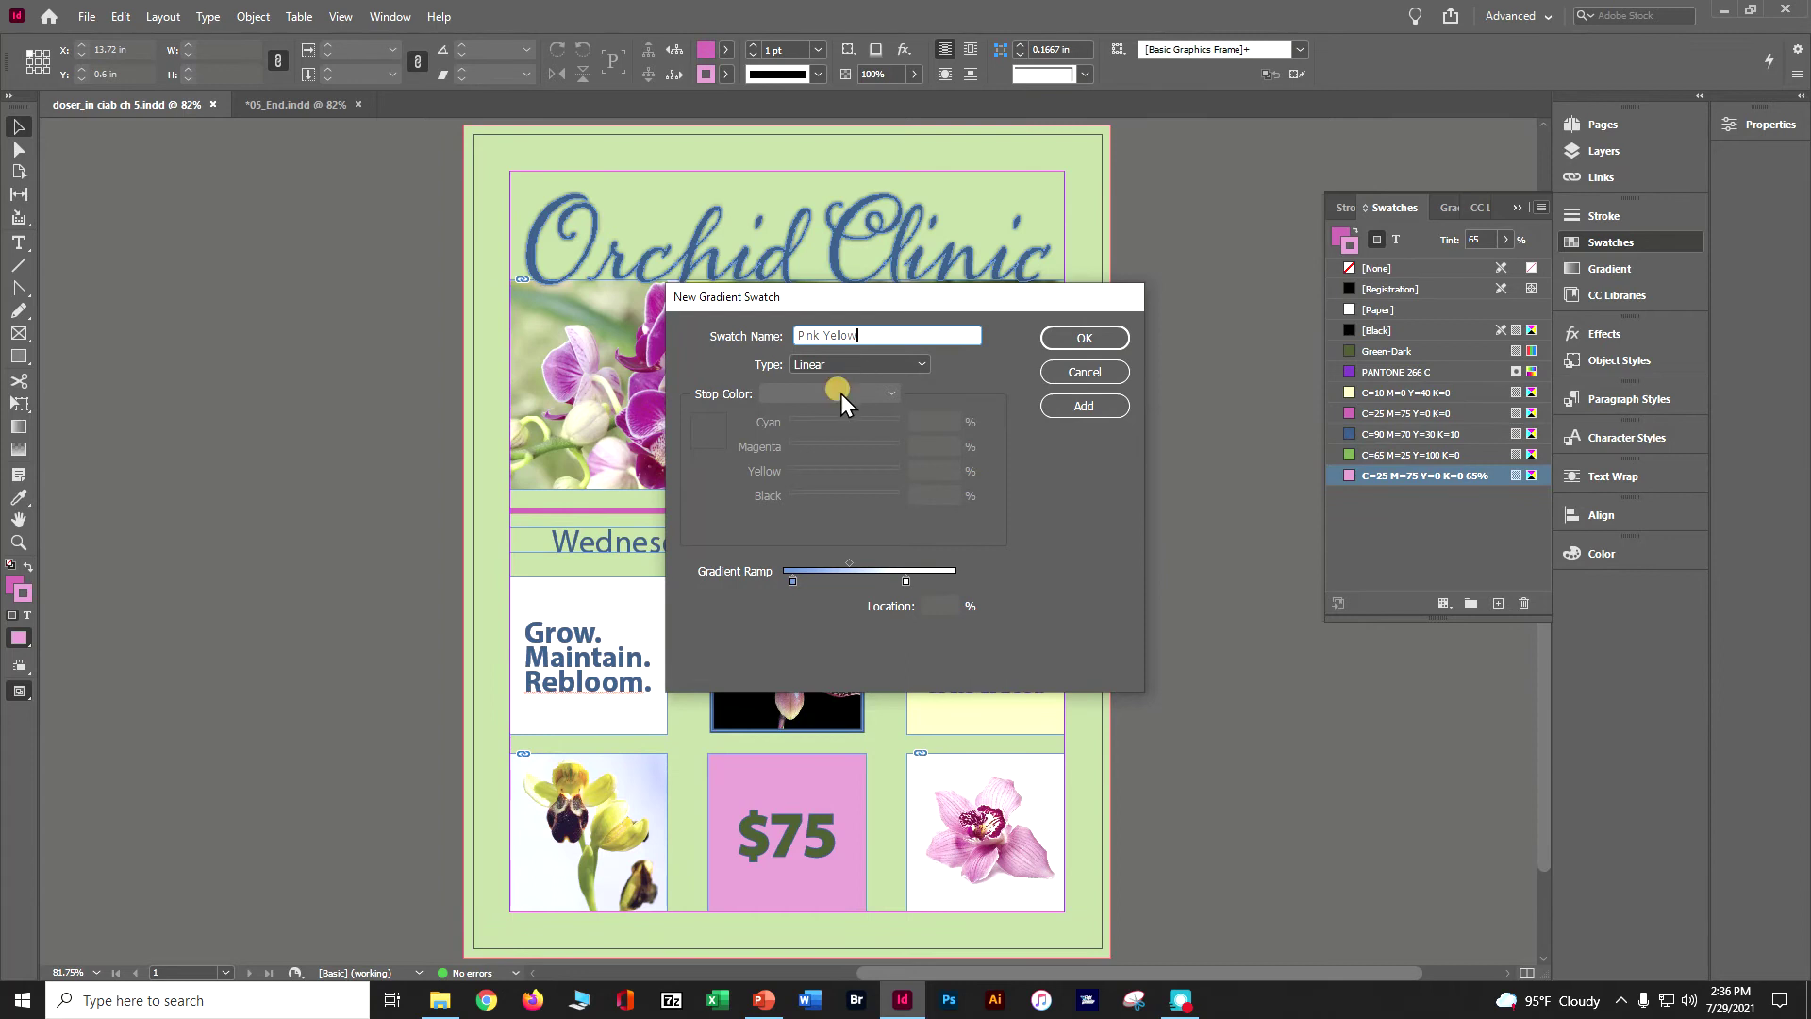
Color the gradient's starting stop with the C=25 M=75 Y=0 K=0 swatch and its ending stop with C=10 M=0 Y=40 K=0.
{"action": "left_click", "coordinate": [793, 581]}
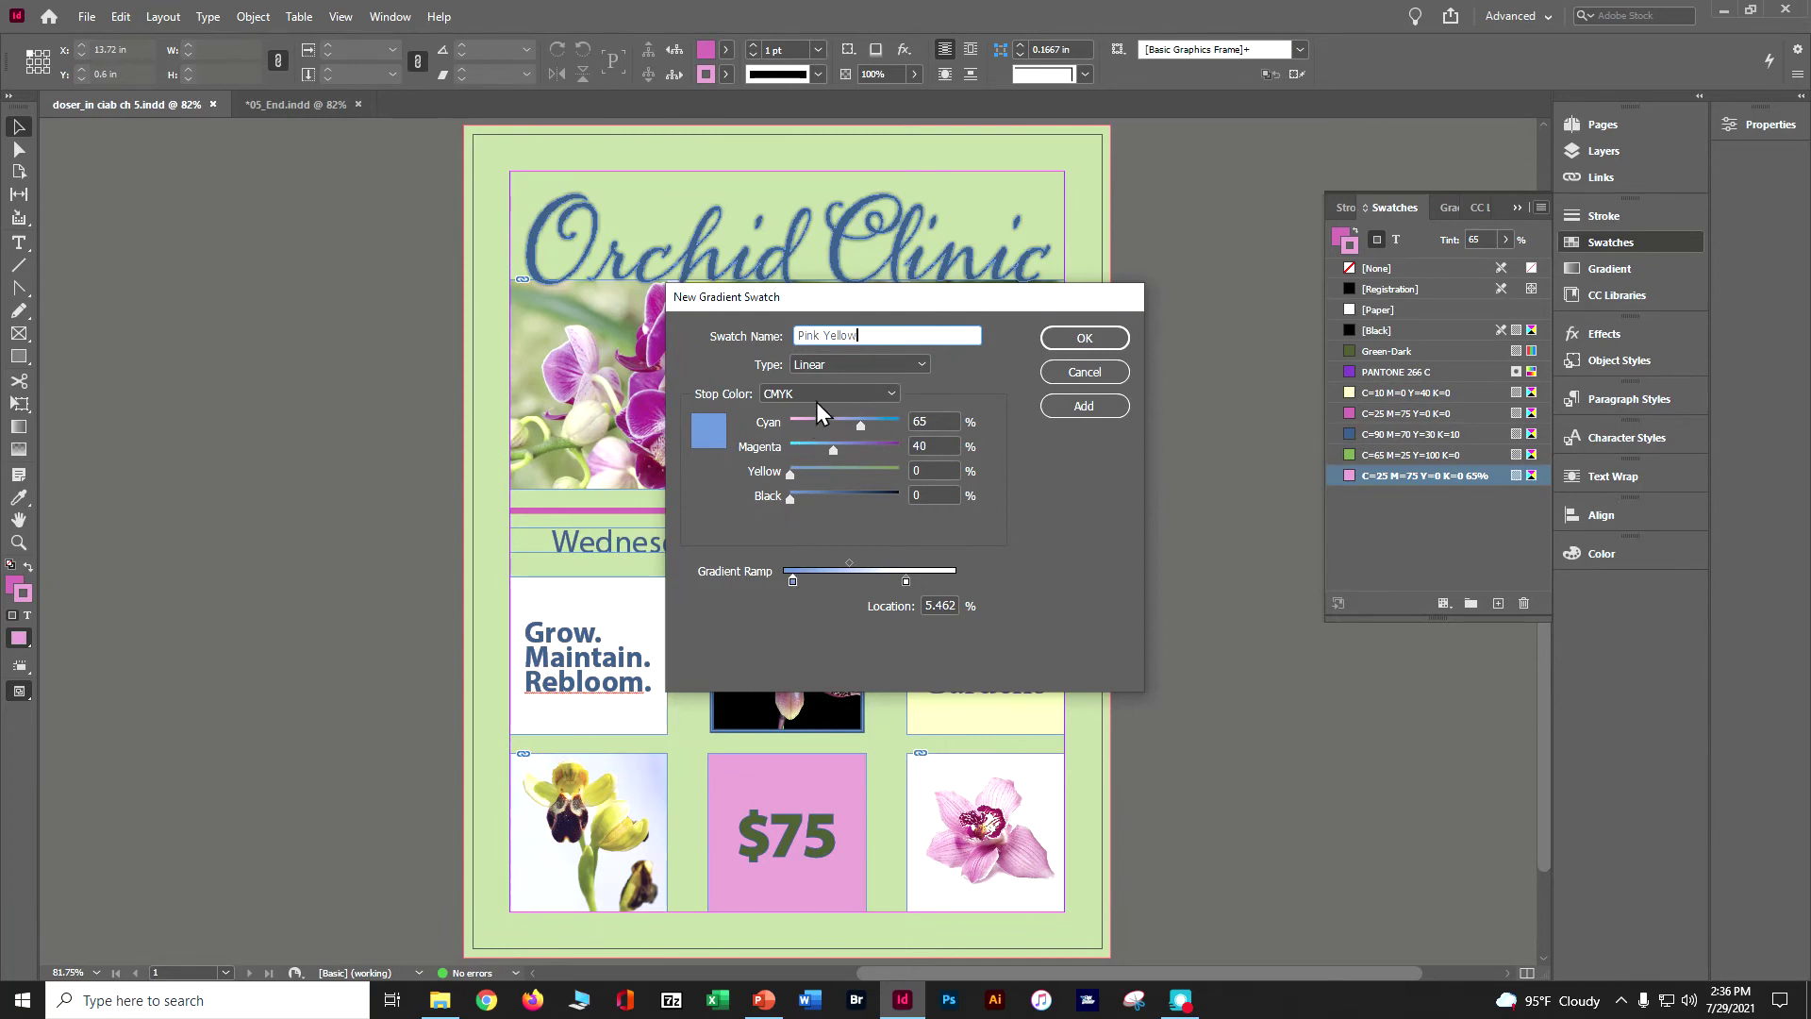
{"action": "left_click", "coordinate": [891, 394]}
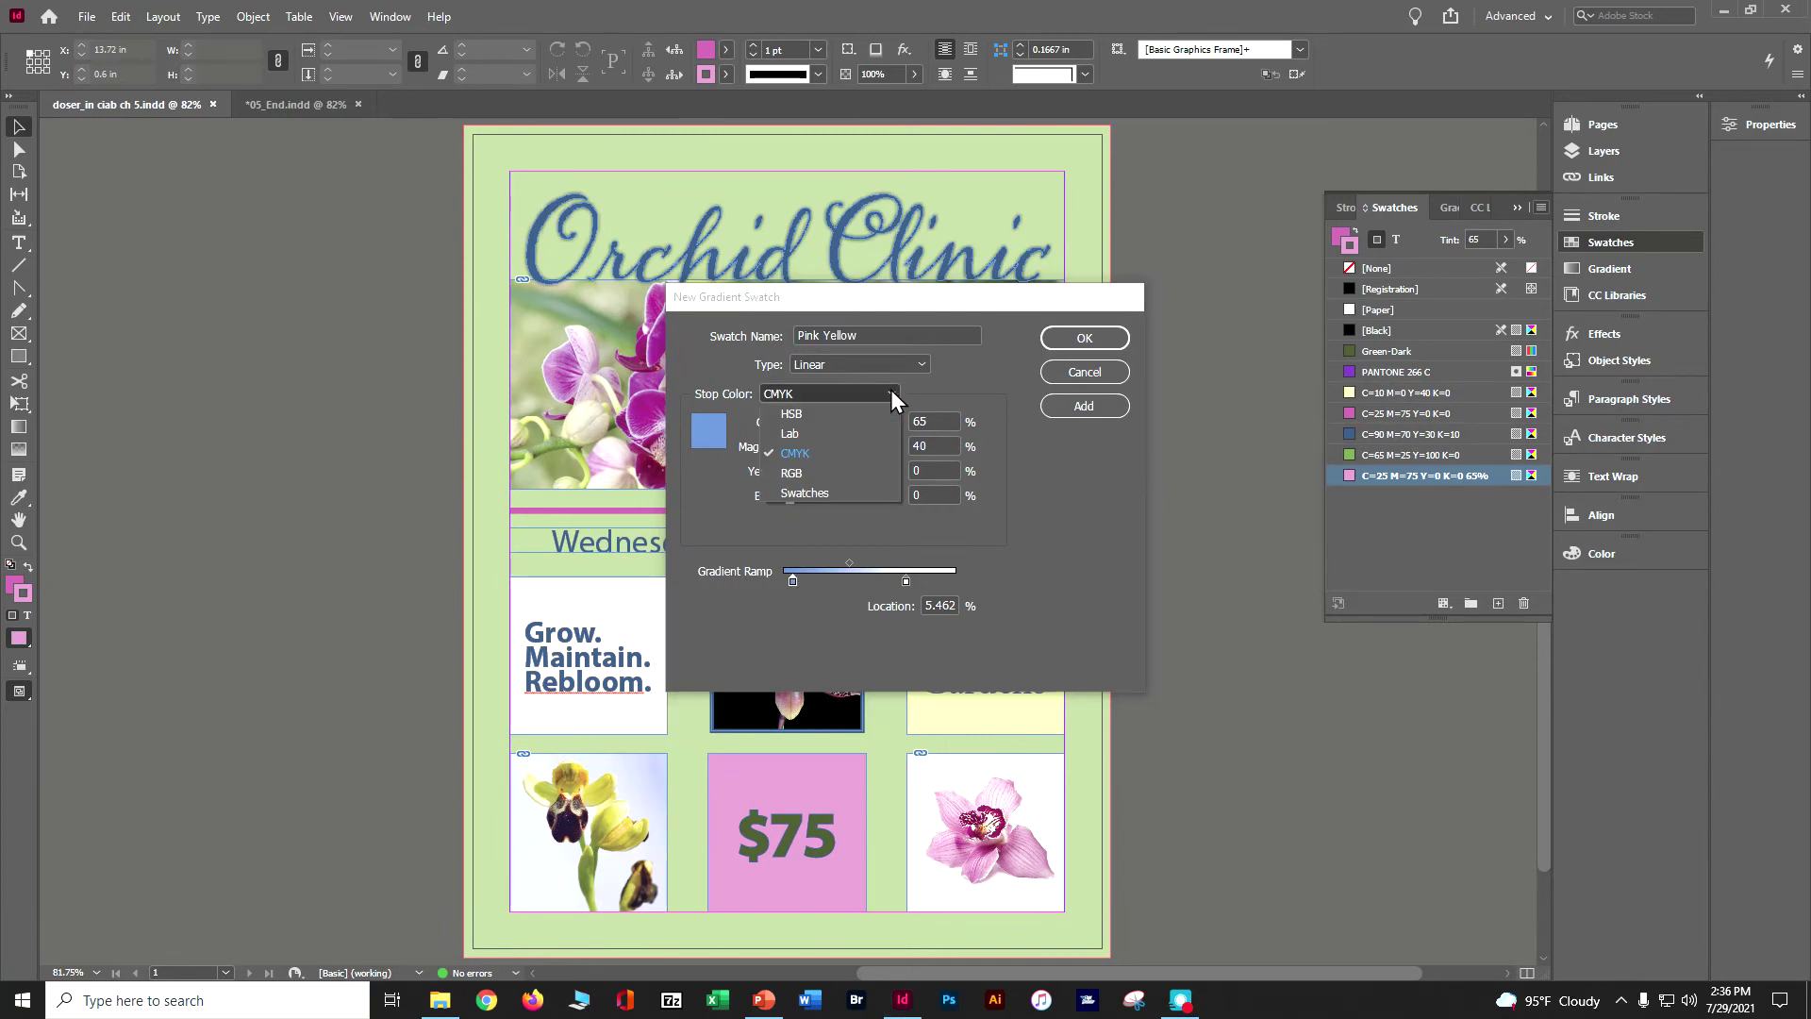
{"action": "left_click", "coordinate": [840, 497]}
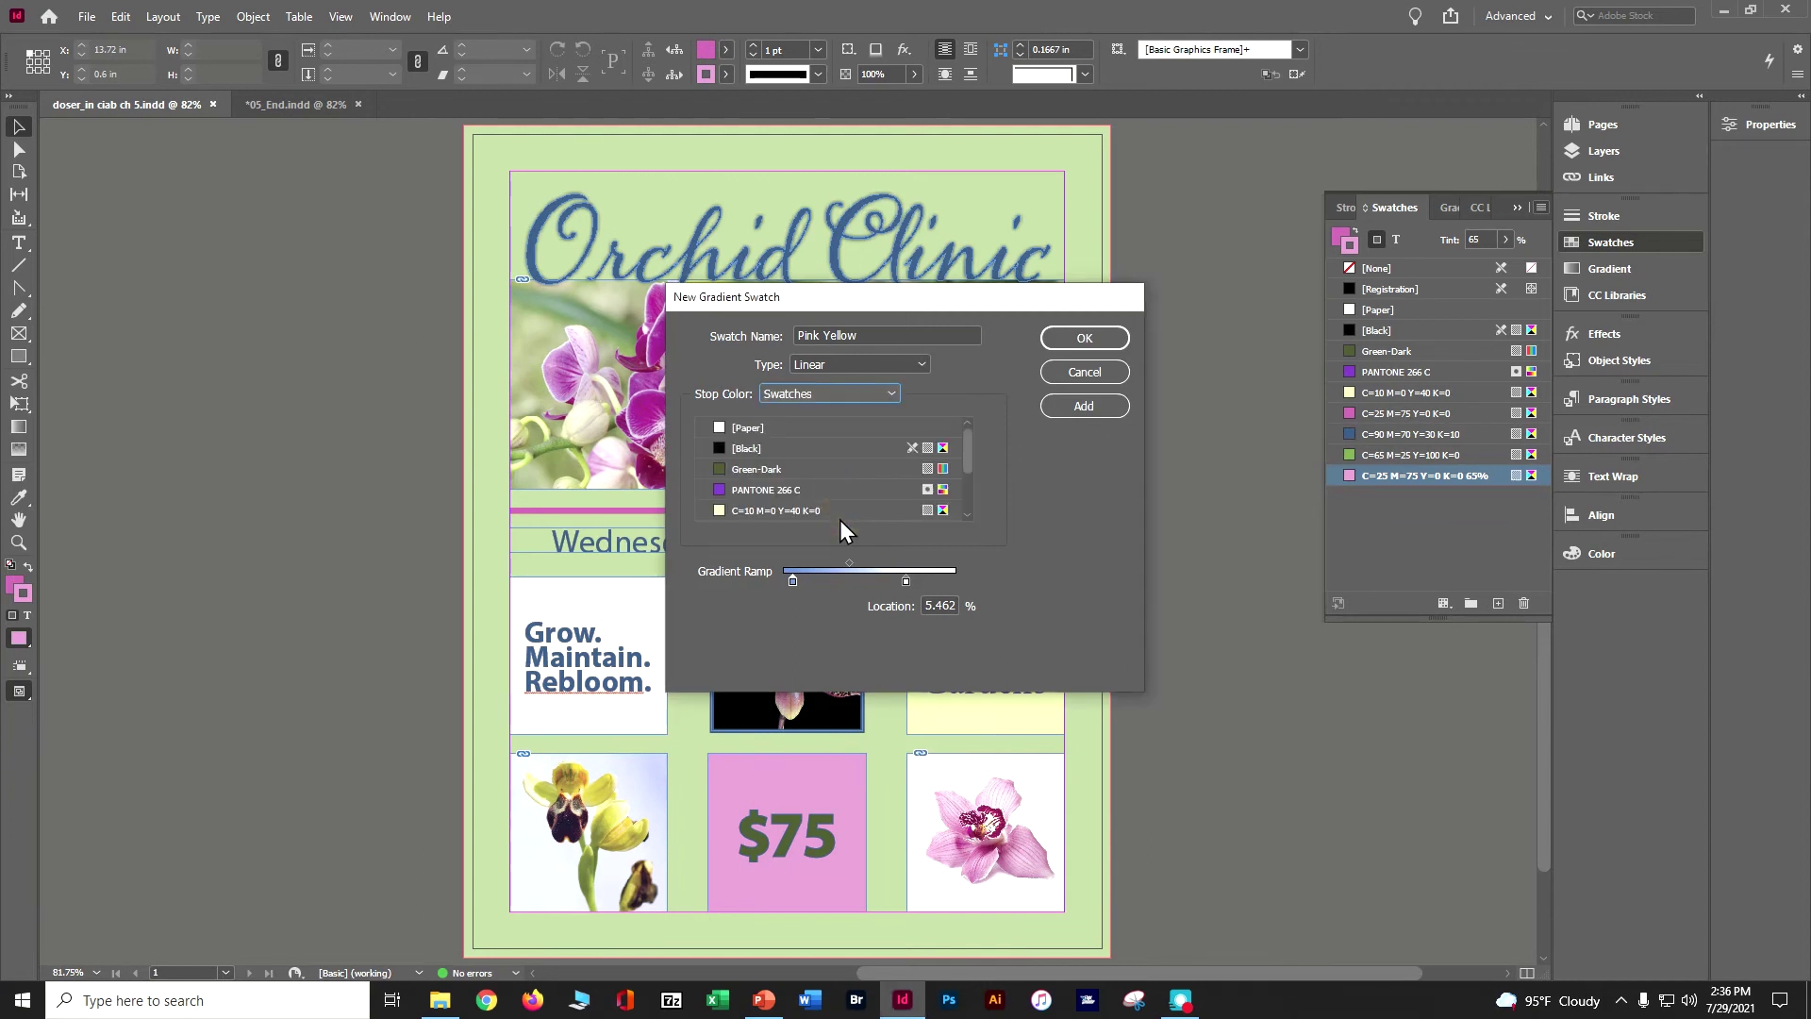
{"action": "scroll", "coordinate": [839, 515], "scroll_direction": "down", "scroll_amount": 2}
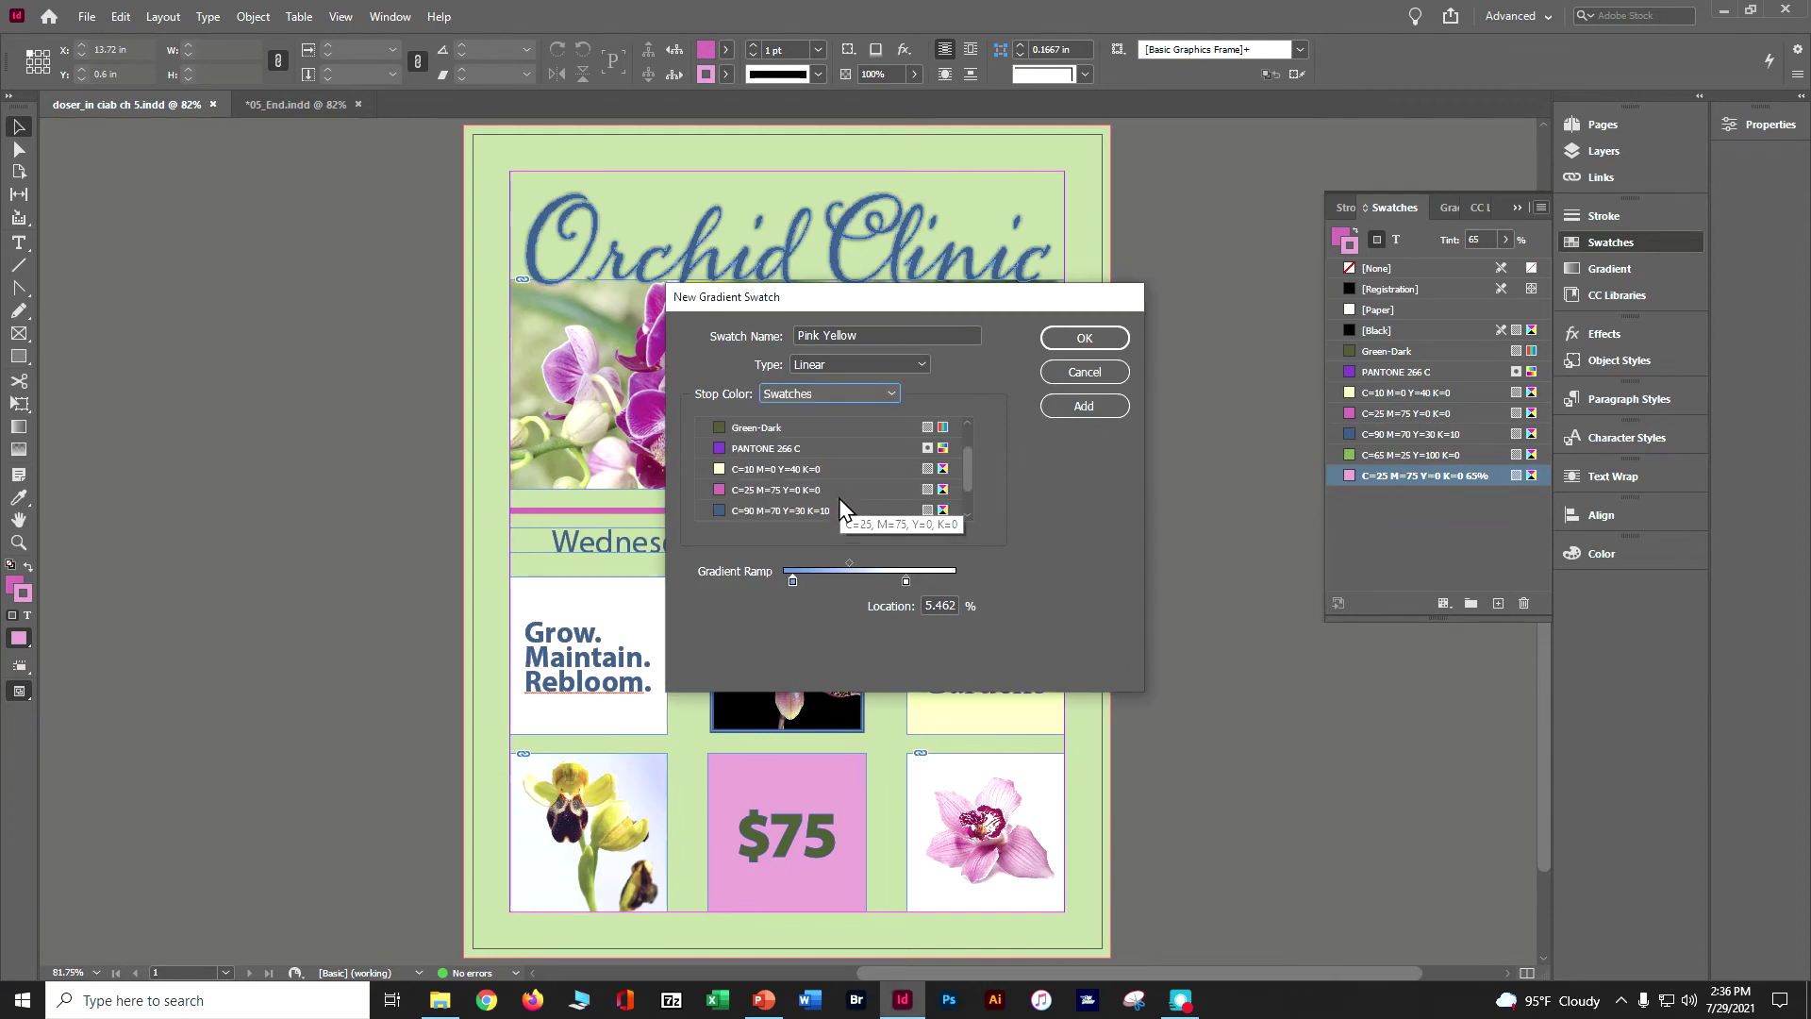
{"action": "left_click", "coordinate": [818, 506]}
{"action": "scroll", "coordinate": [819, 506], "scroll_direction": "down", "scroll_amount": 1}
{"action": "left_click", "coordinate": [820, 509]}
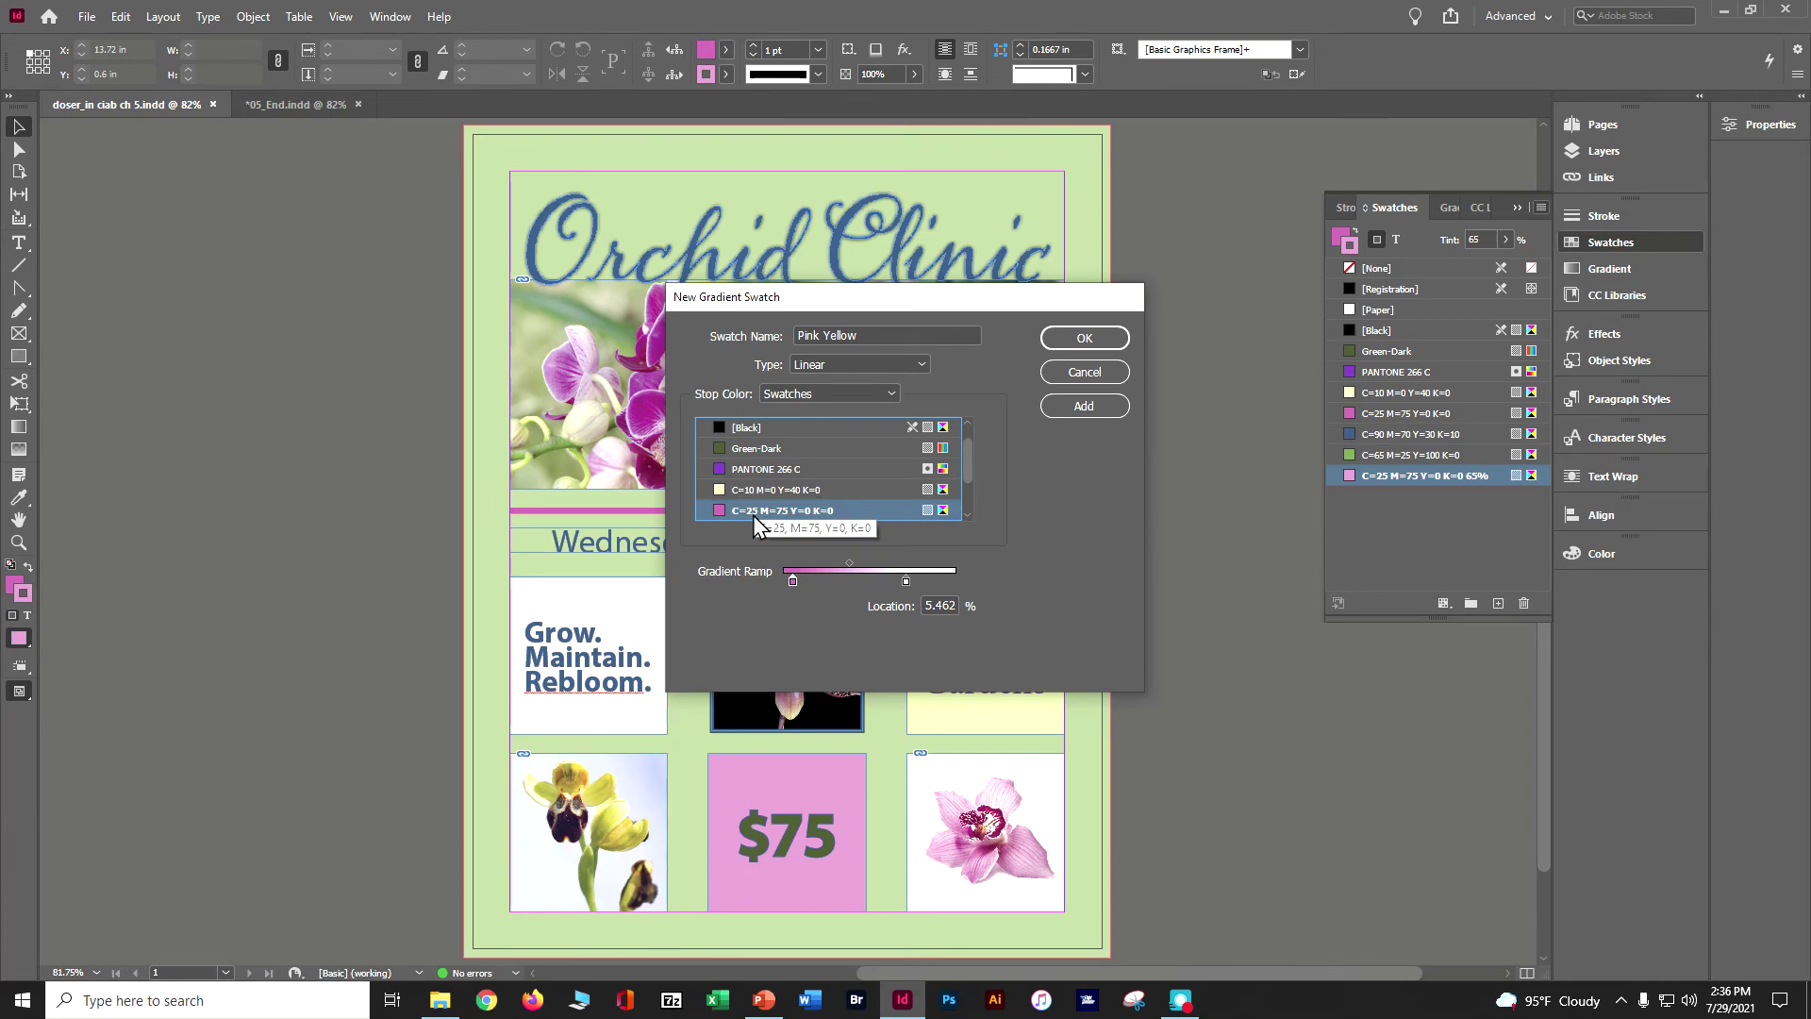
{"action": "left_click", "coordinate": [906, 582]}
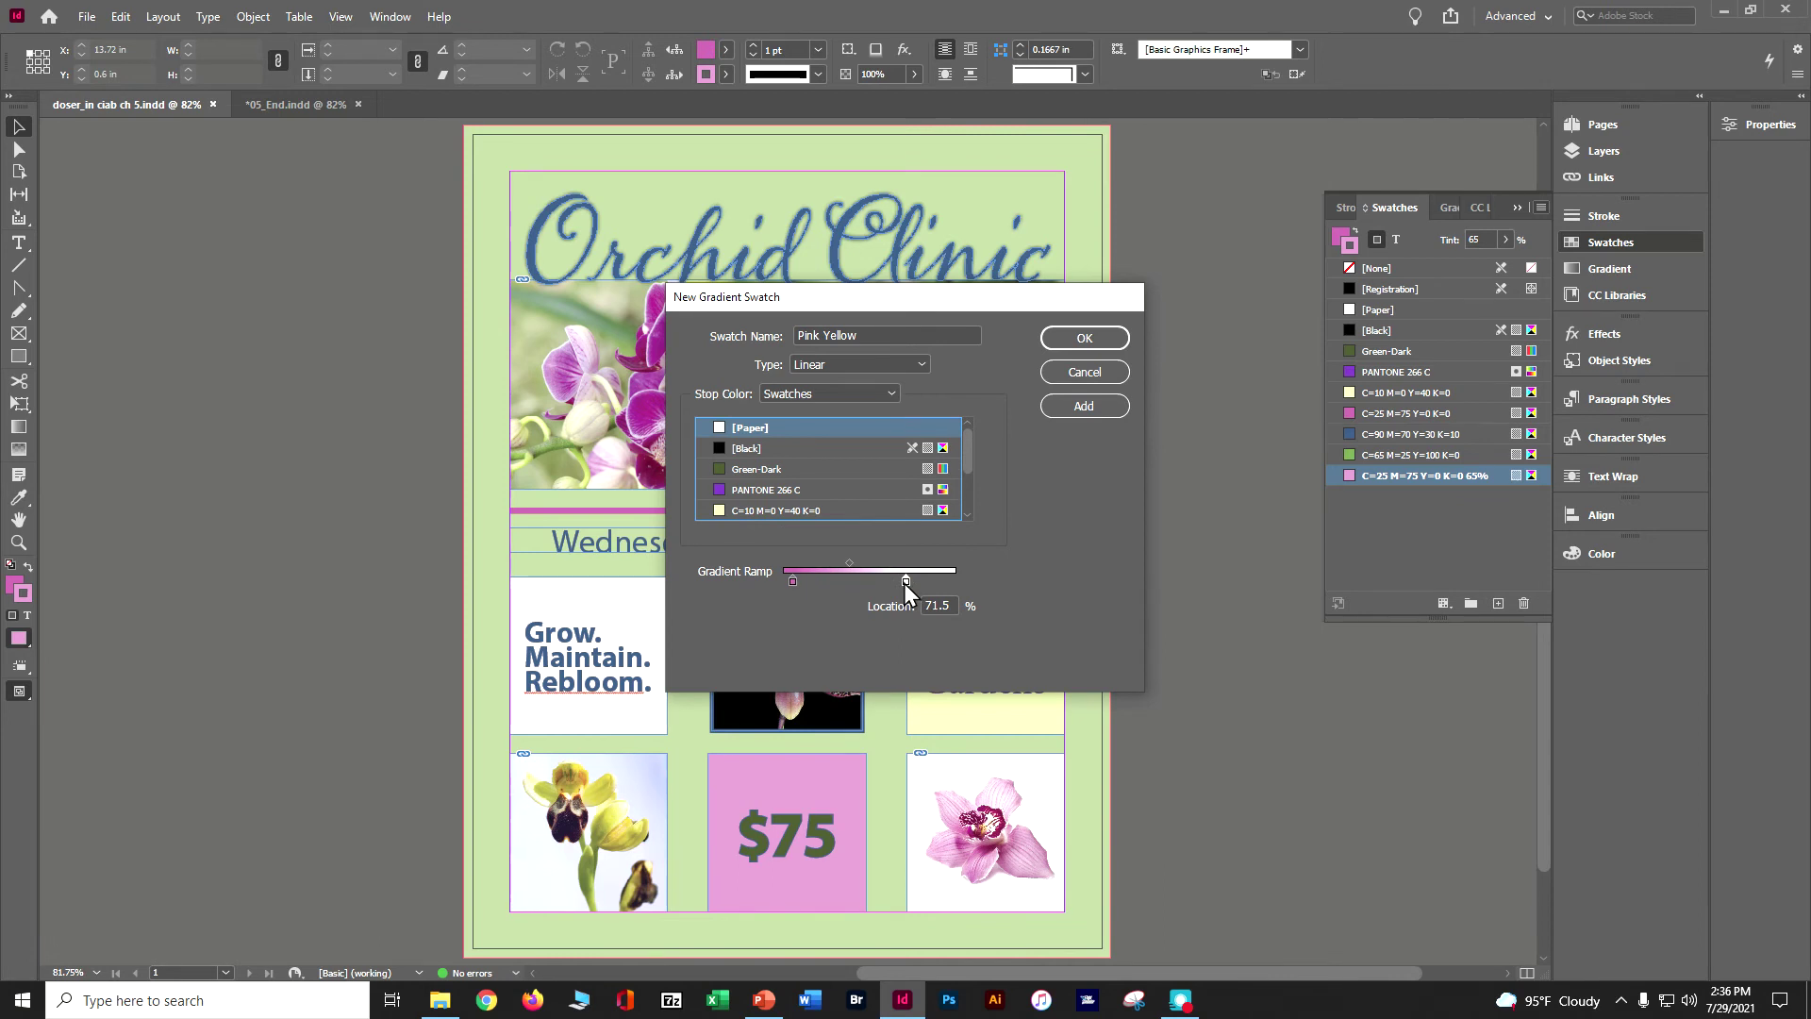
{"action": "left_click", "coordinate": [826, 512]}
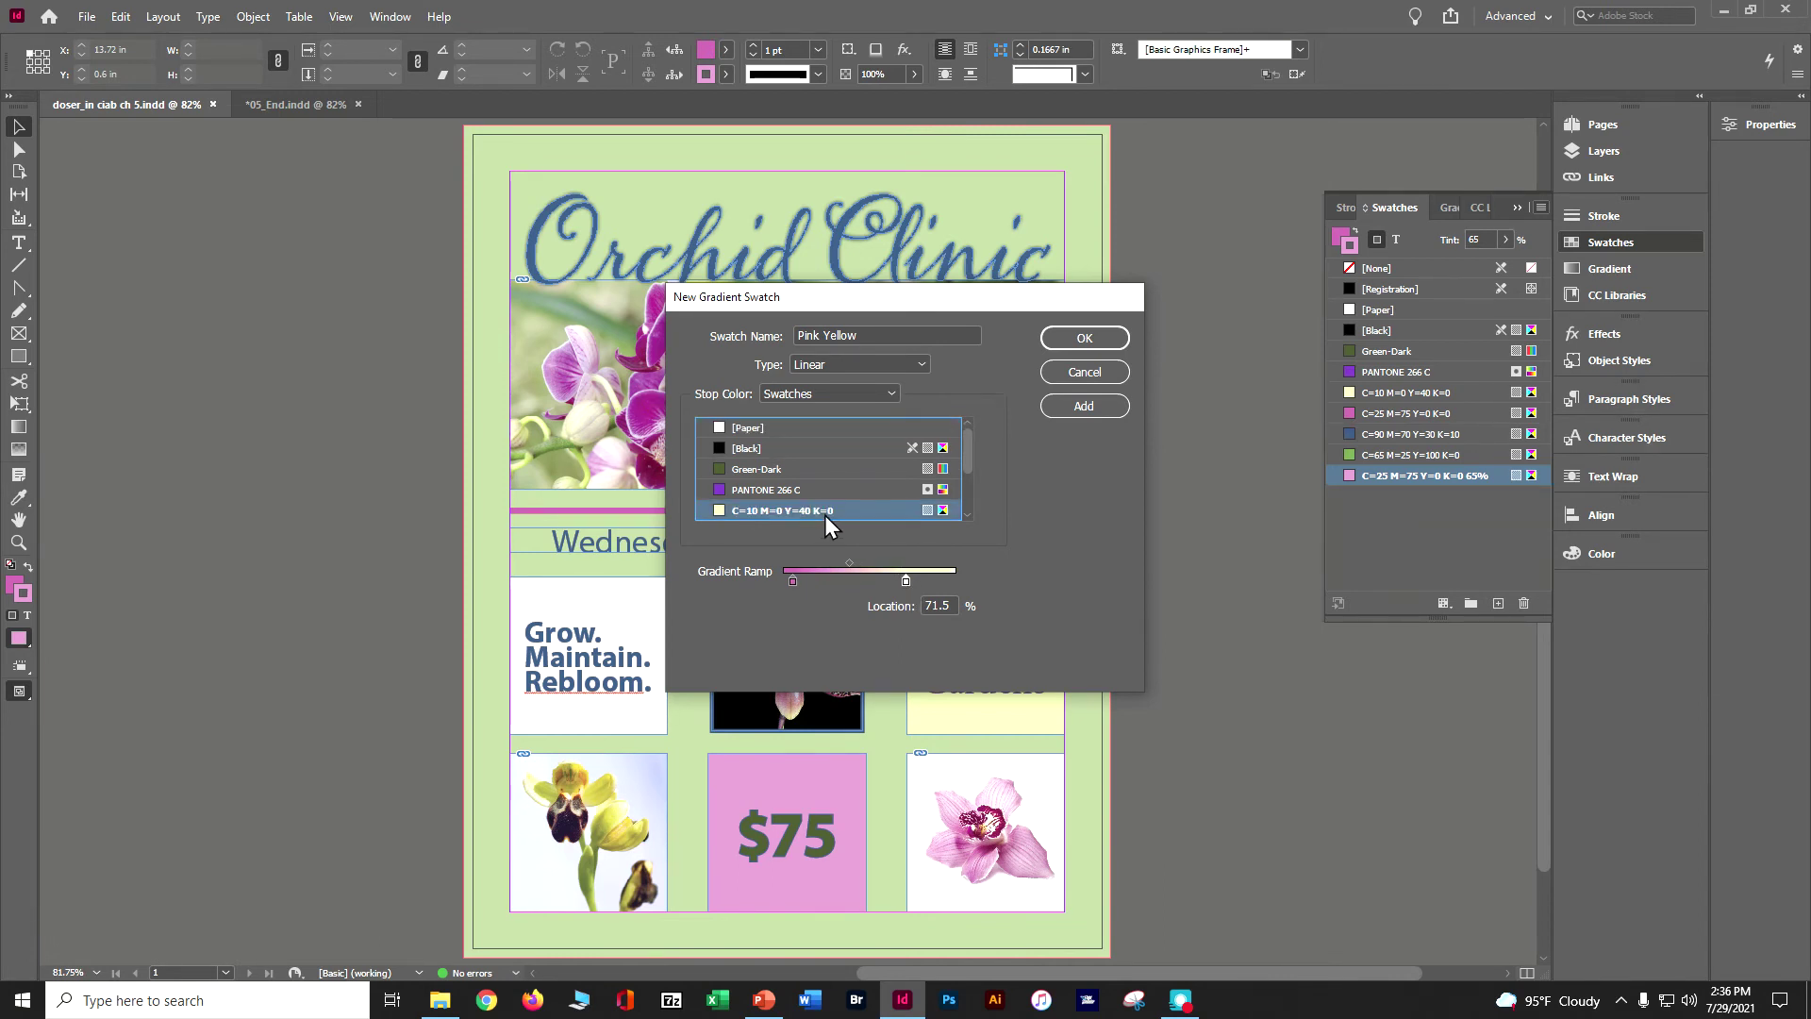
Set the pink stop's location to 5% and the yellow stop's to 70%, and create the gradient swatch.
{"action": "left_click", "coordinate": [793, 582]}
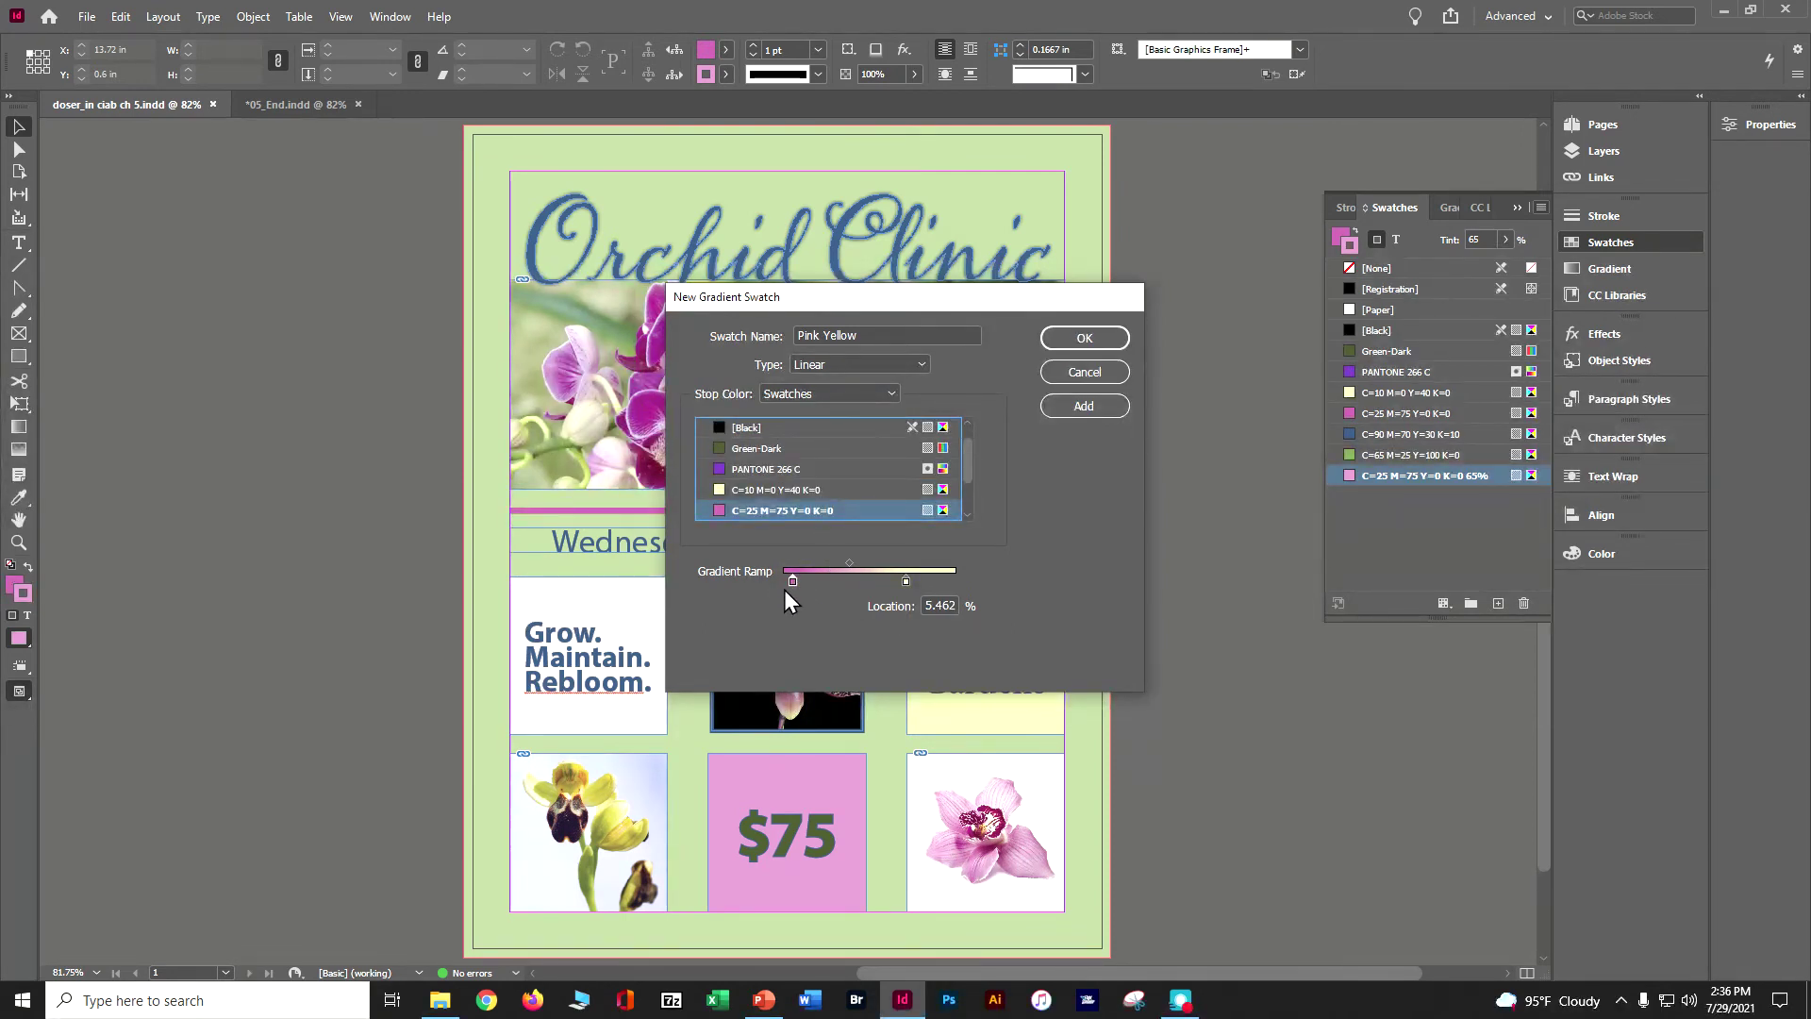
{"action": "double_click", "coordinate": [929, 604]}
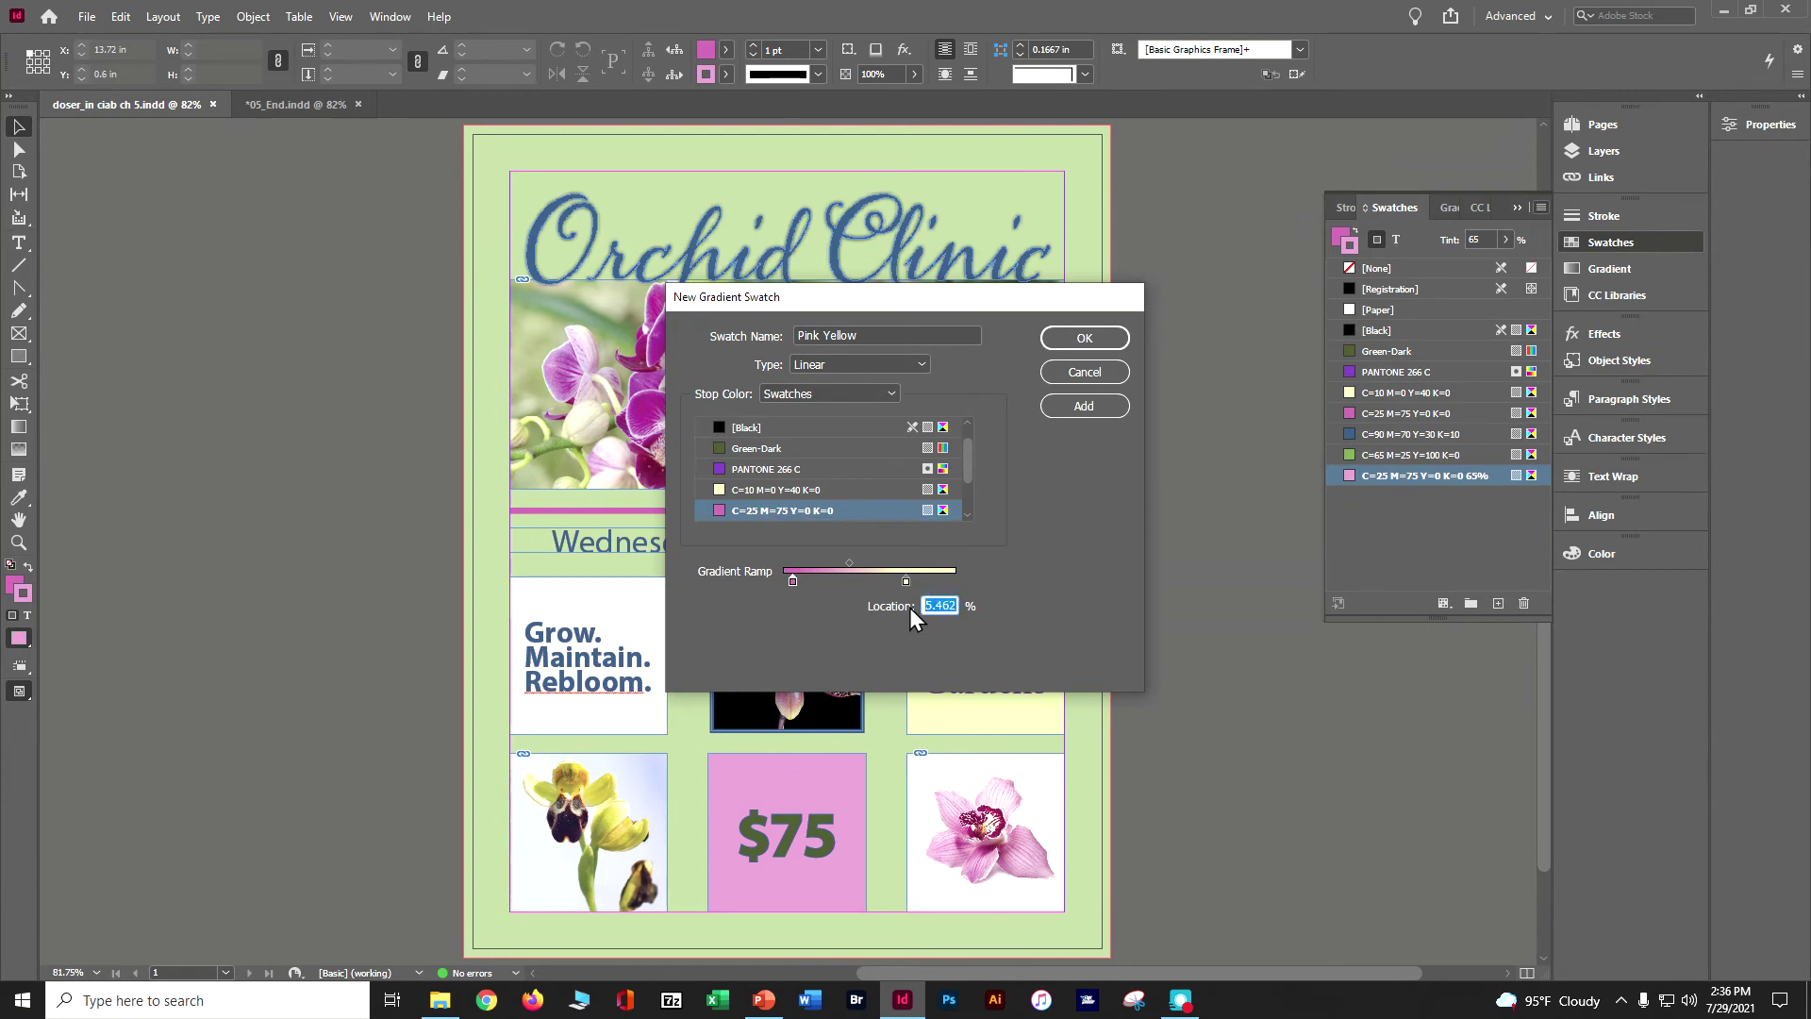
{"action": "type", "text": "5"}
{"action": "key", "text": "Tab"}
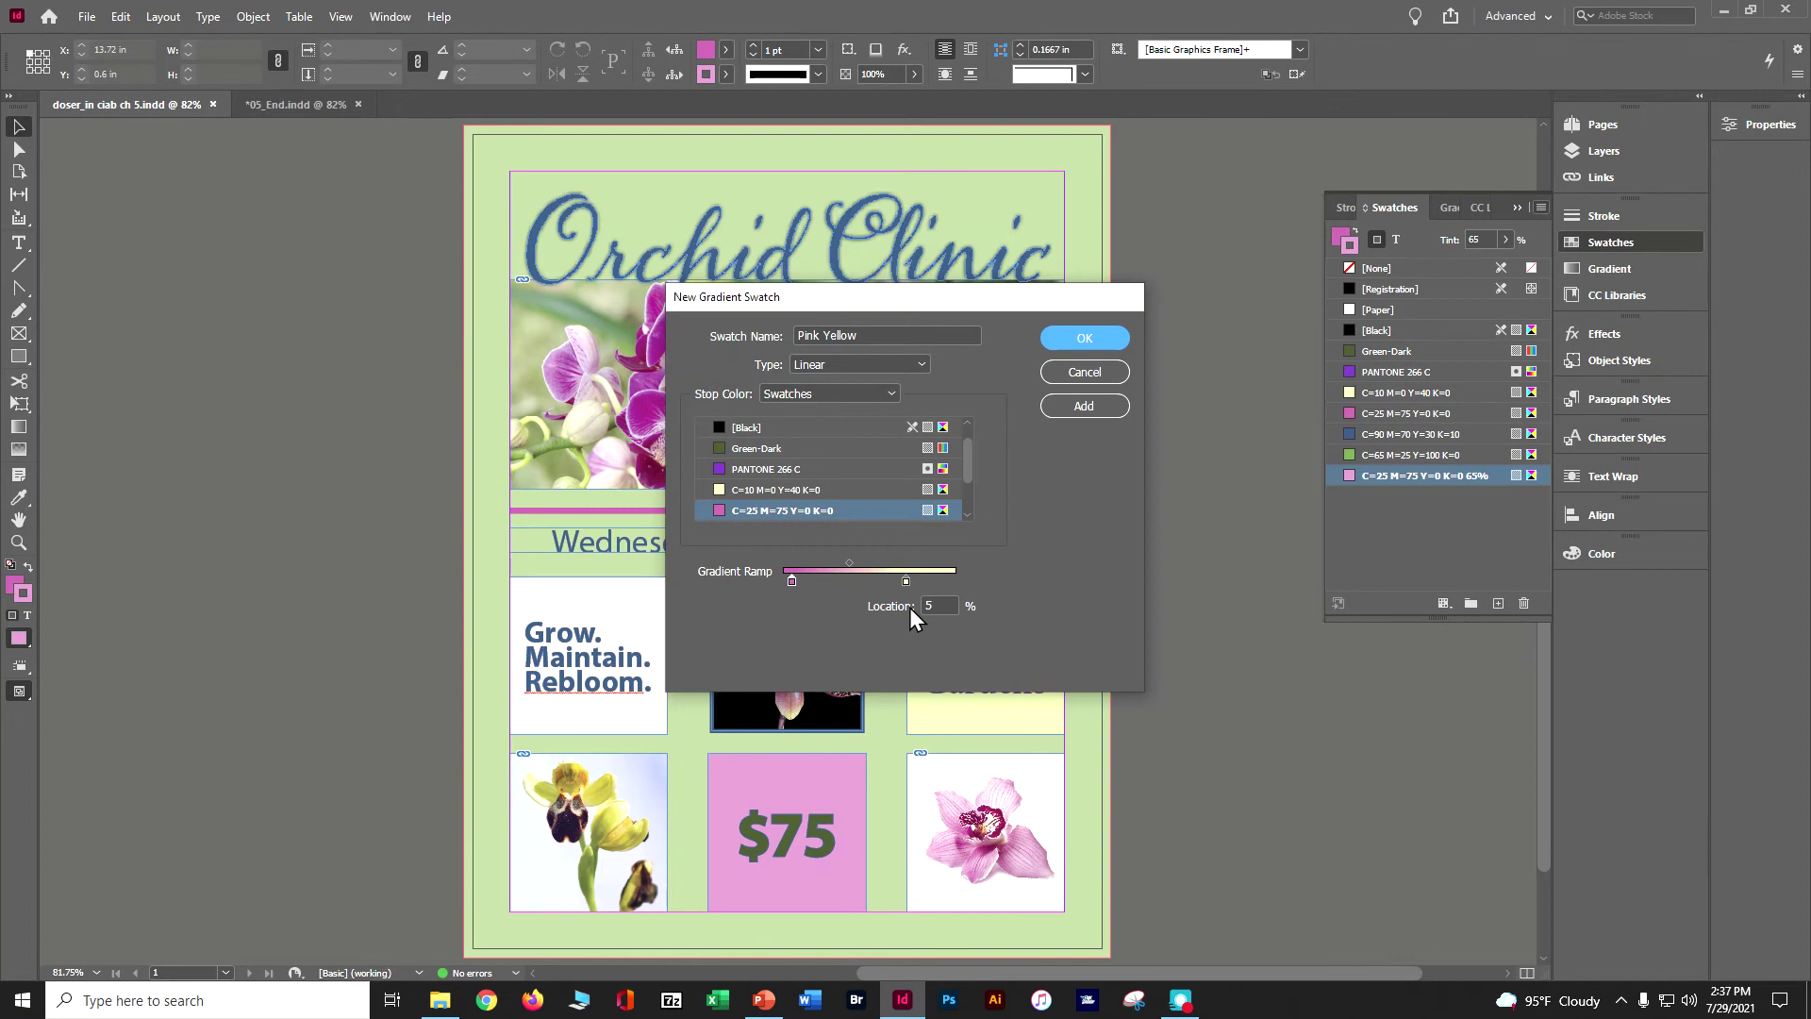
{"action": "left_click", "coordinate": [906, 581]}
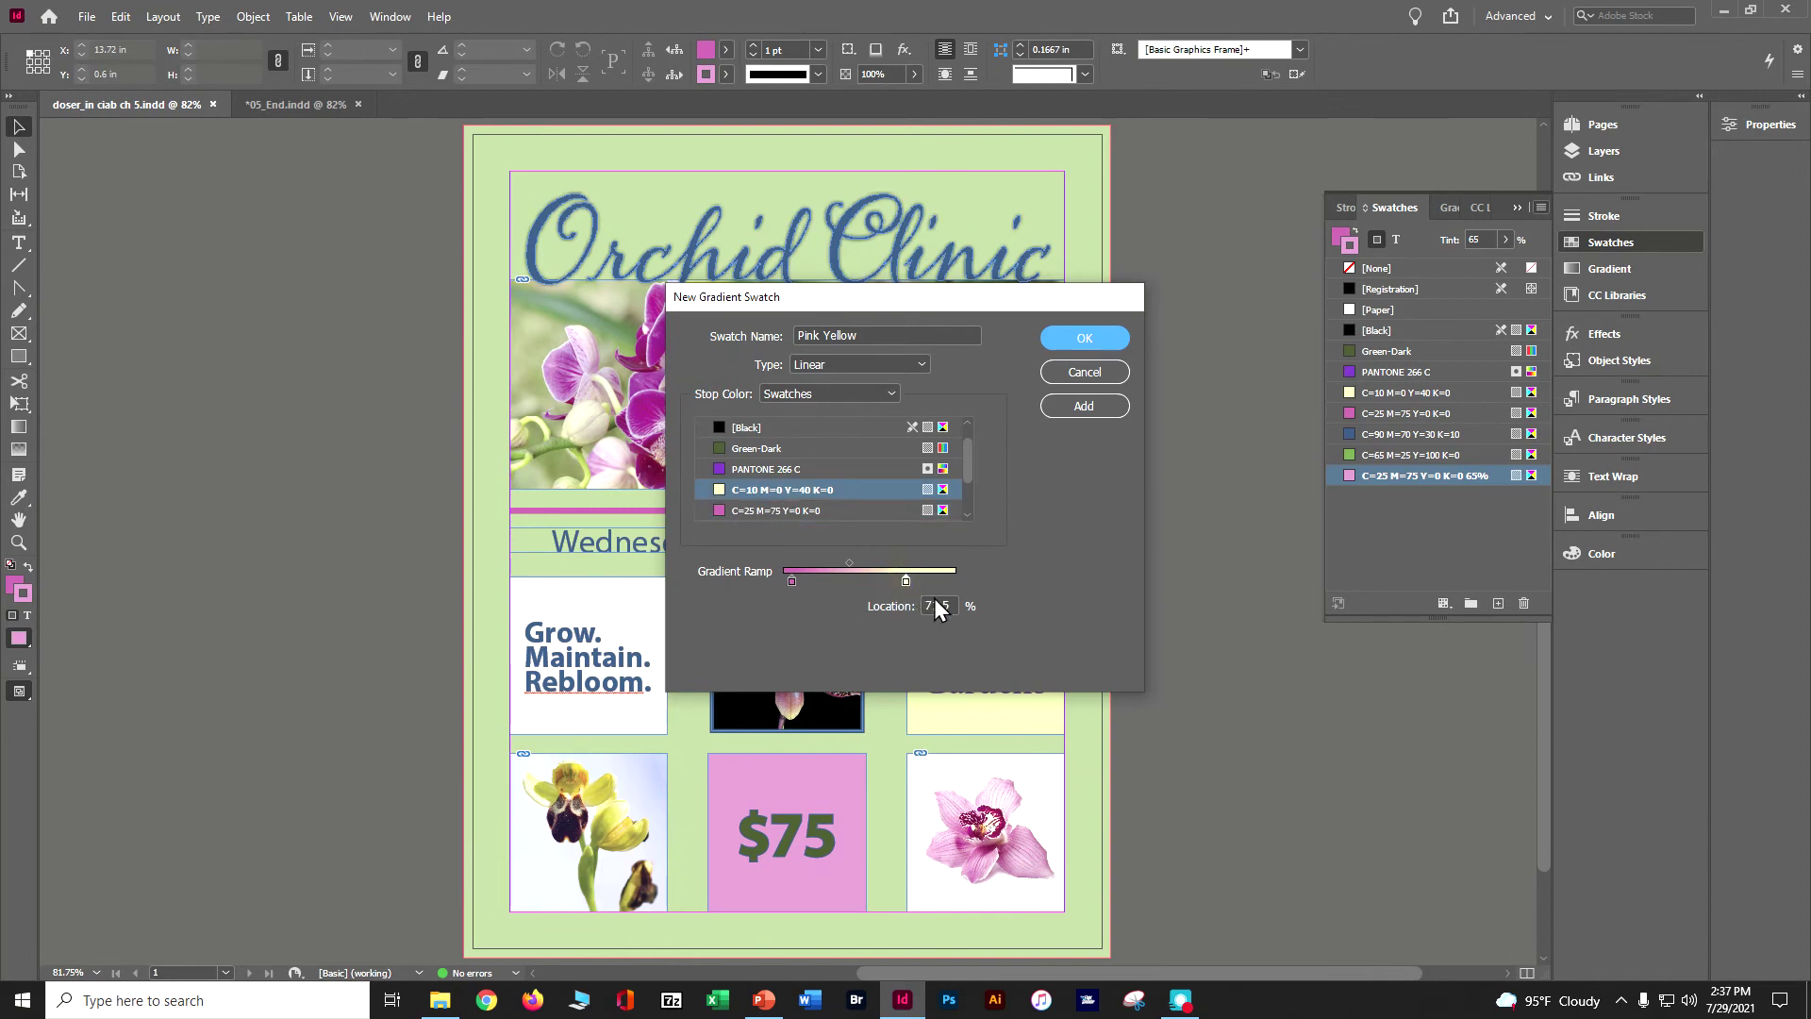
{"action": "double_click", "coordinate": [935, 600]}
{"action": "type", "text": "70"}
{"action": "key", "text": "Tab"}
{"action": "left_click", "coordinate": [1085, 338]}
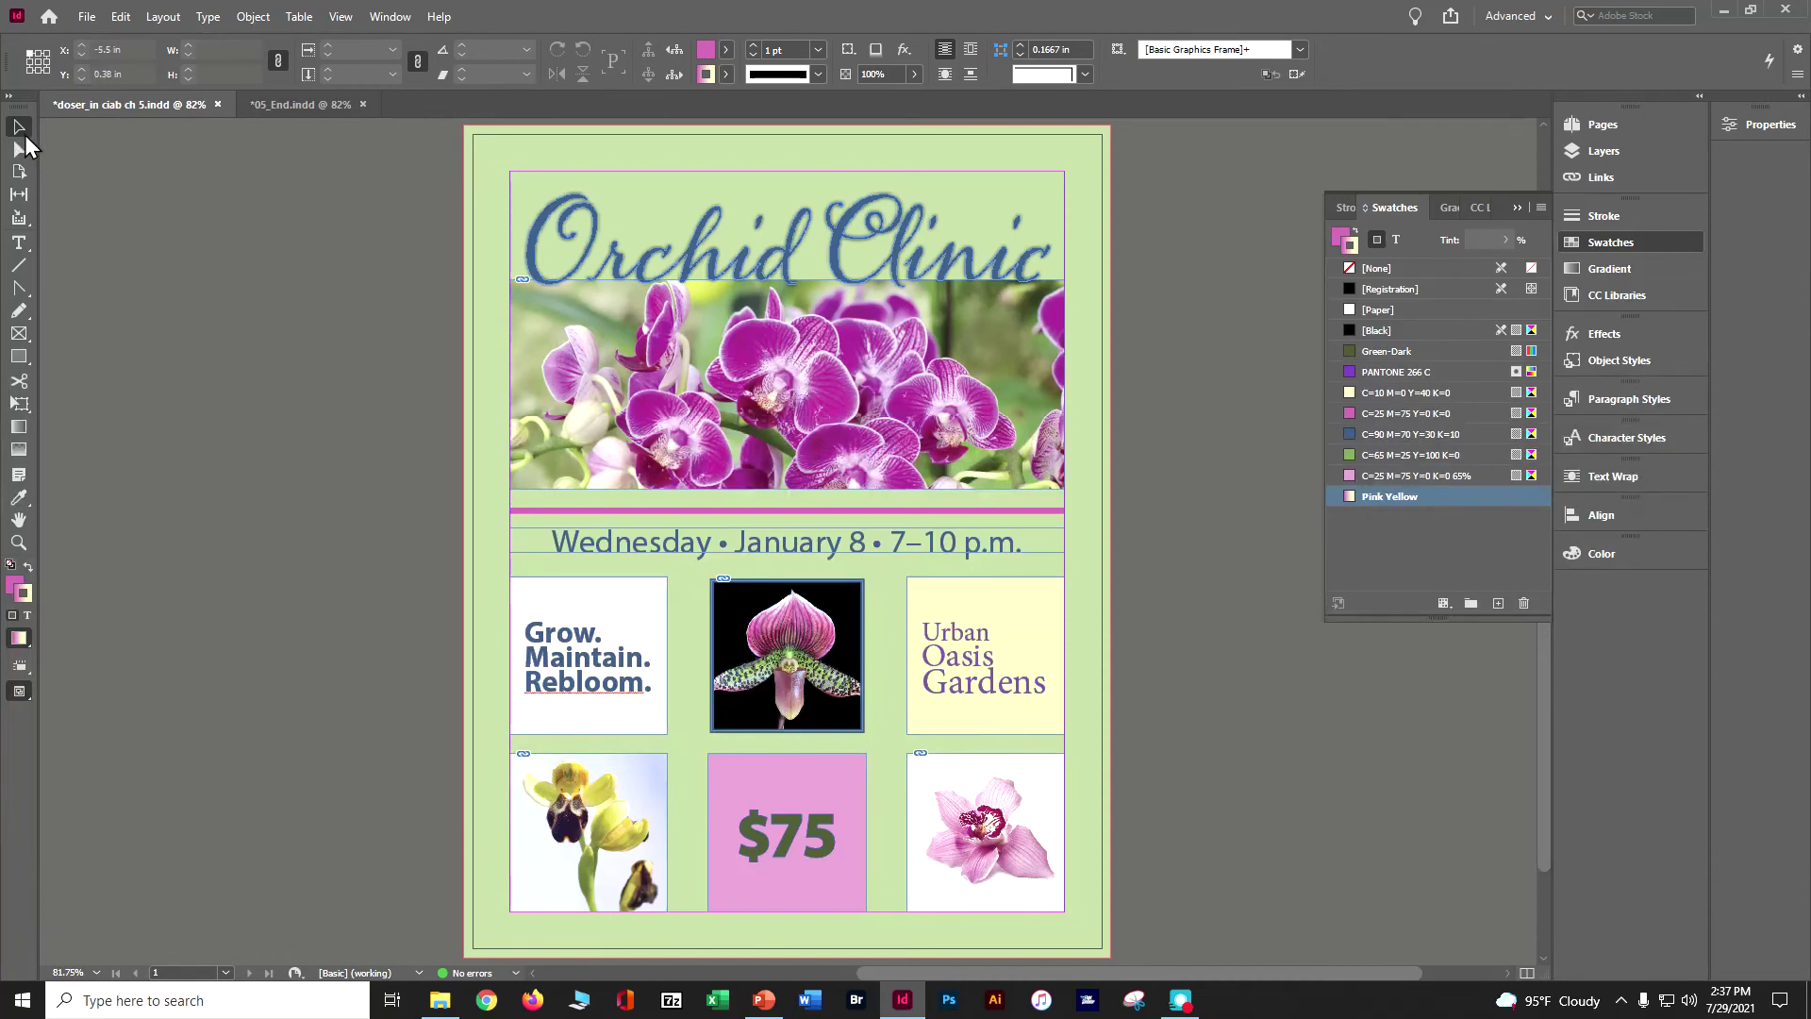
Apply the Pink Yellow gradient swatch to the stroke and the fill of the "Grow. Maintain. Rebloom." text frame.
{"action": "left_click", "coordinate": [637, 613]}
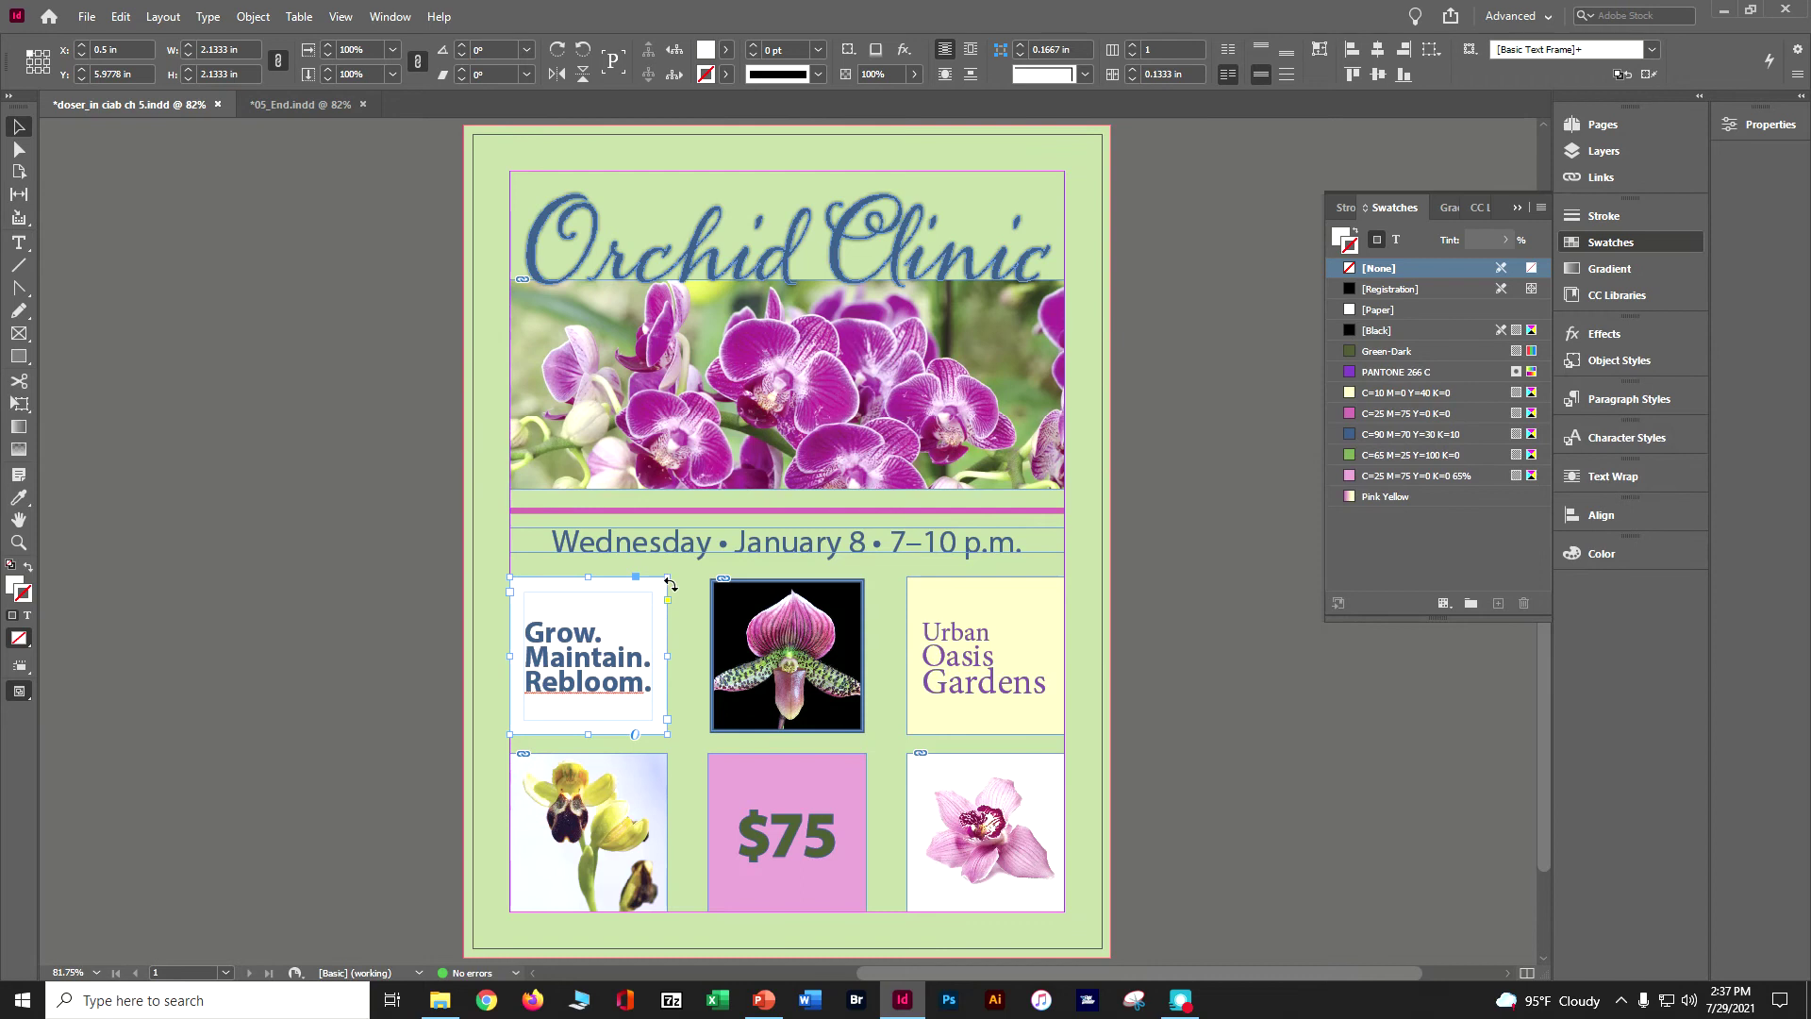
{"action": "left_click", "coordinate": [1375, 497]}
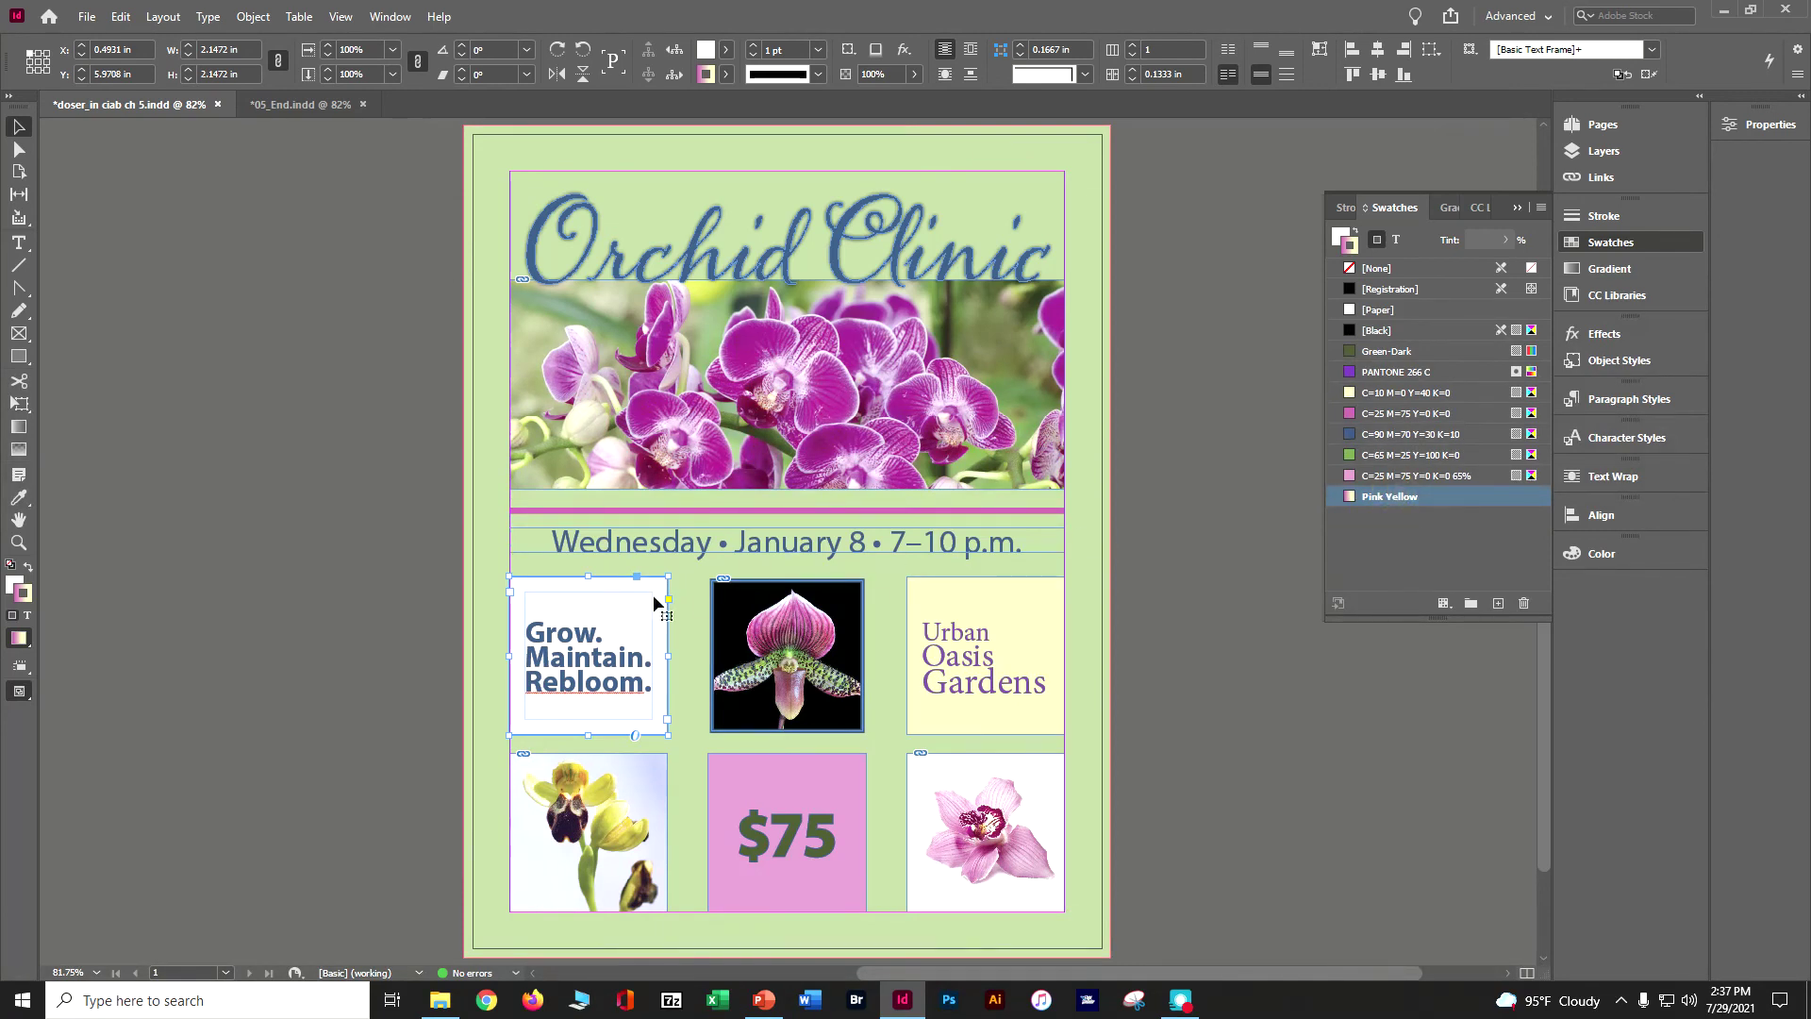
{"action": "left_click", "coordinate": [1732, 126]}
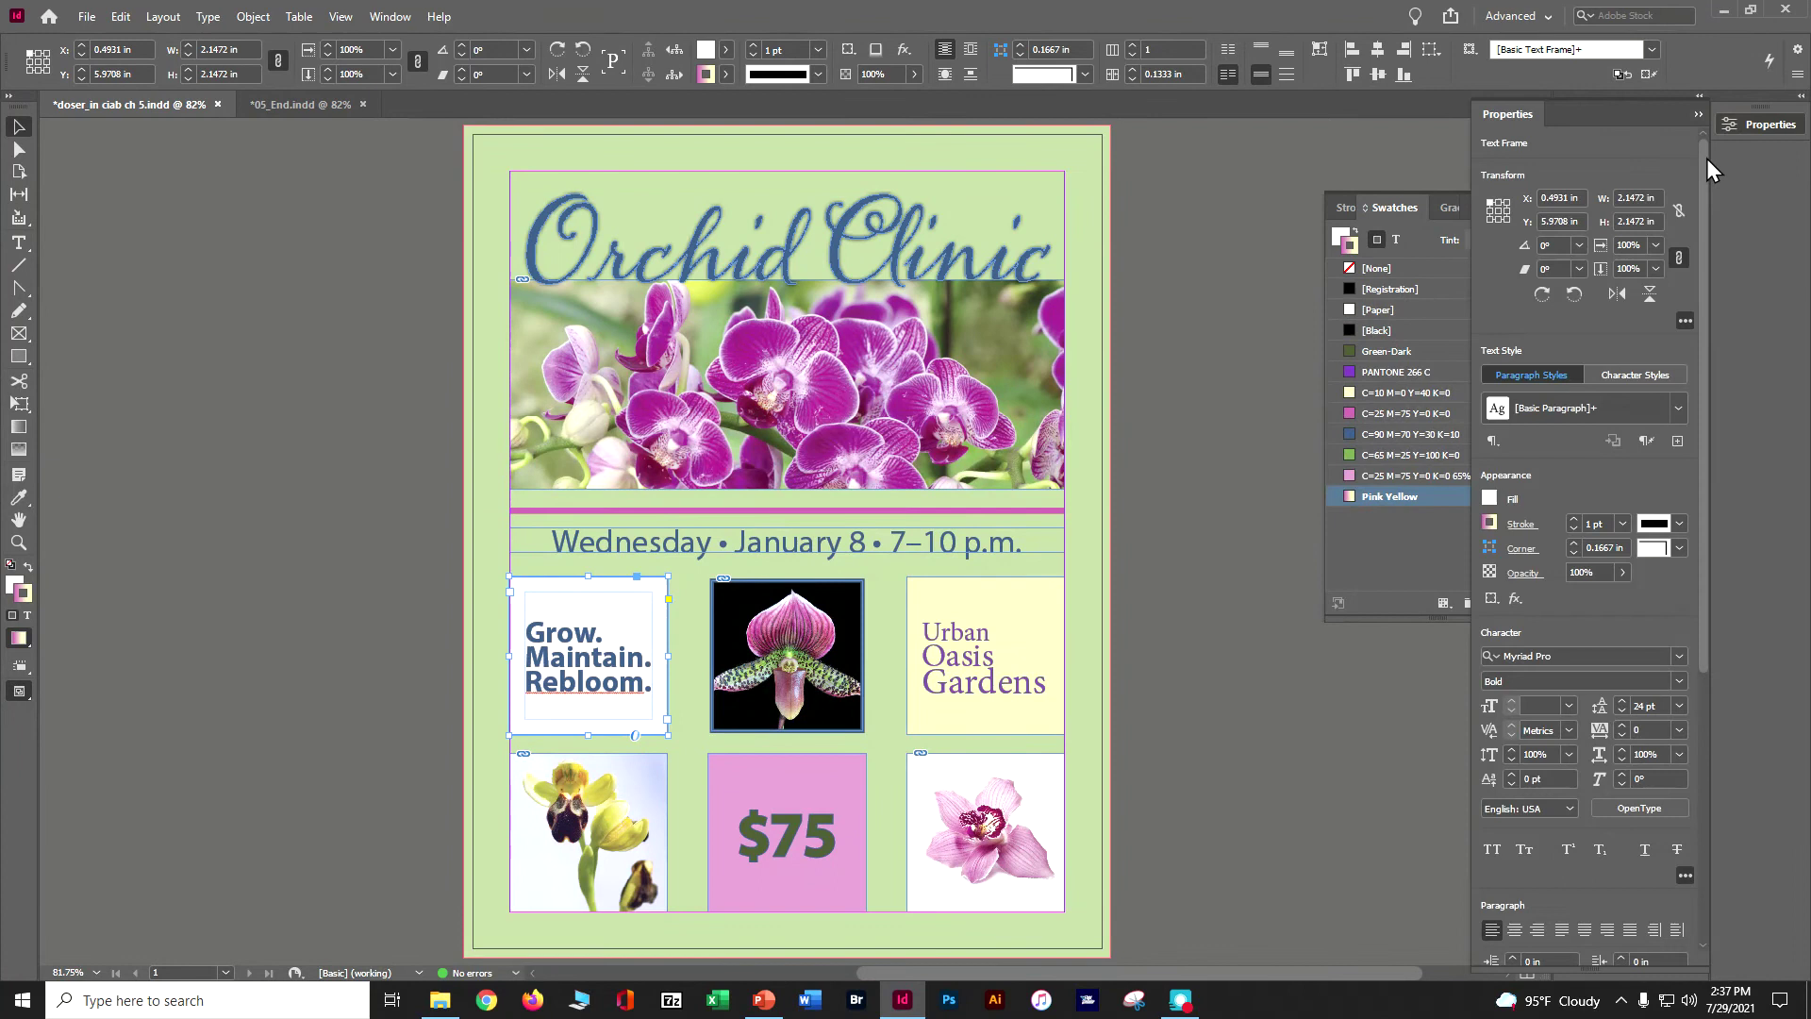
{"action": "left_click", "coordinate": [1492, 502]}
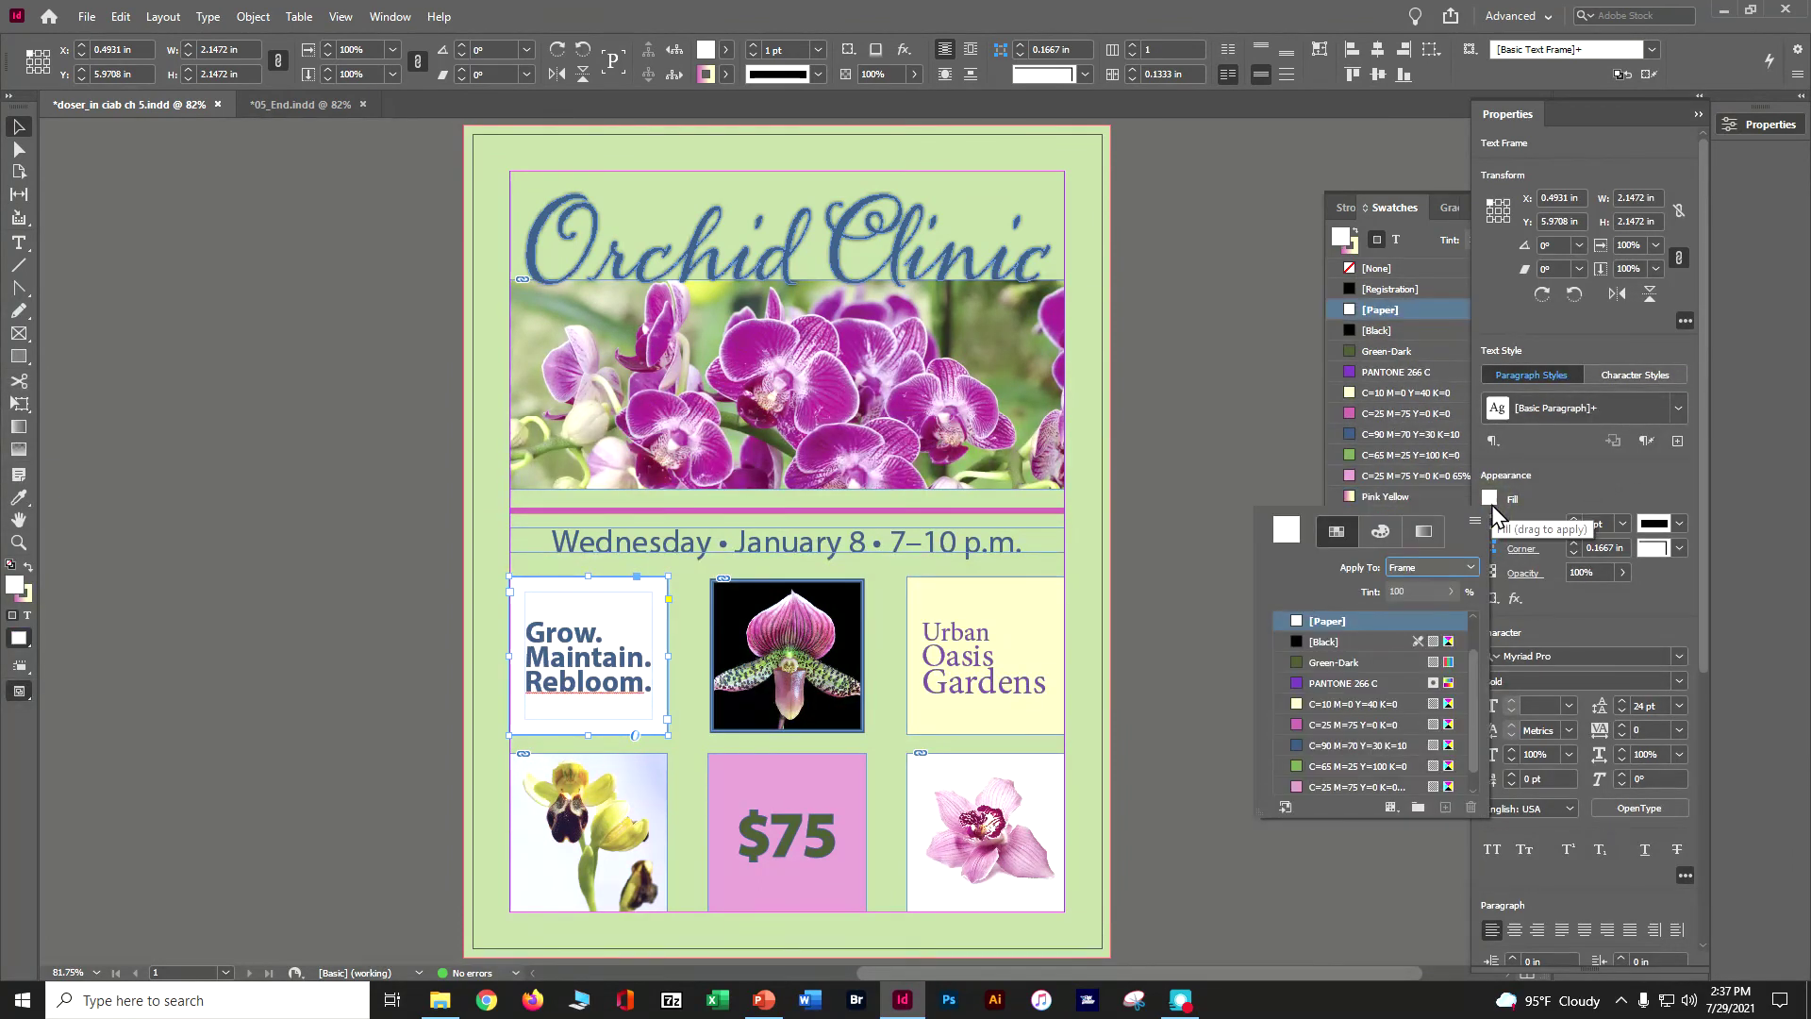
{"action": "scroll", "coordinate": [1359, 745], "scroll_direction": "down", "scroll_amount": 1}
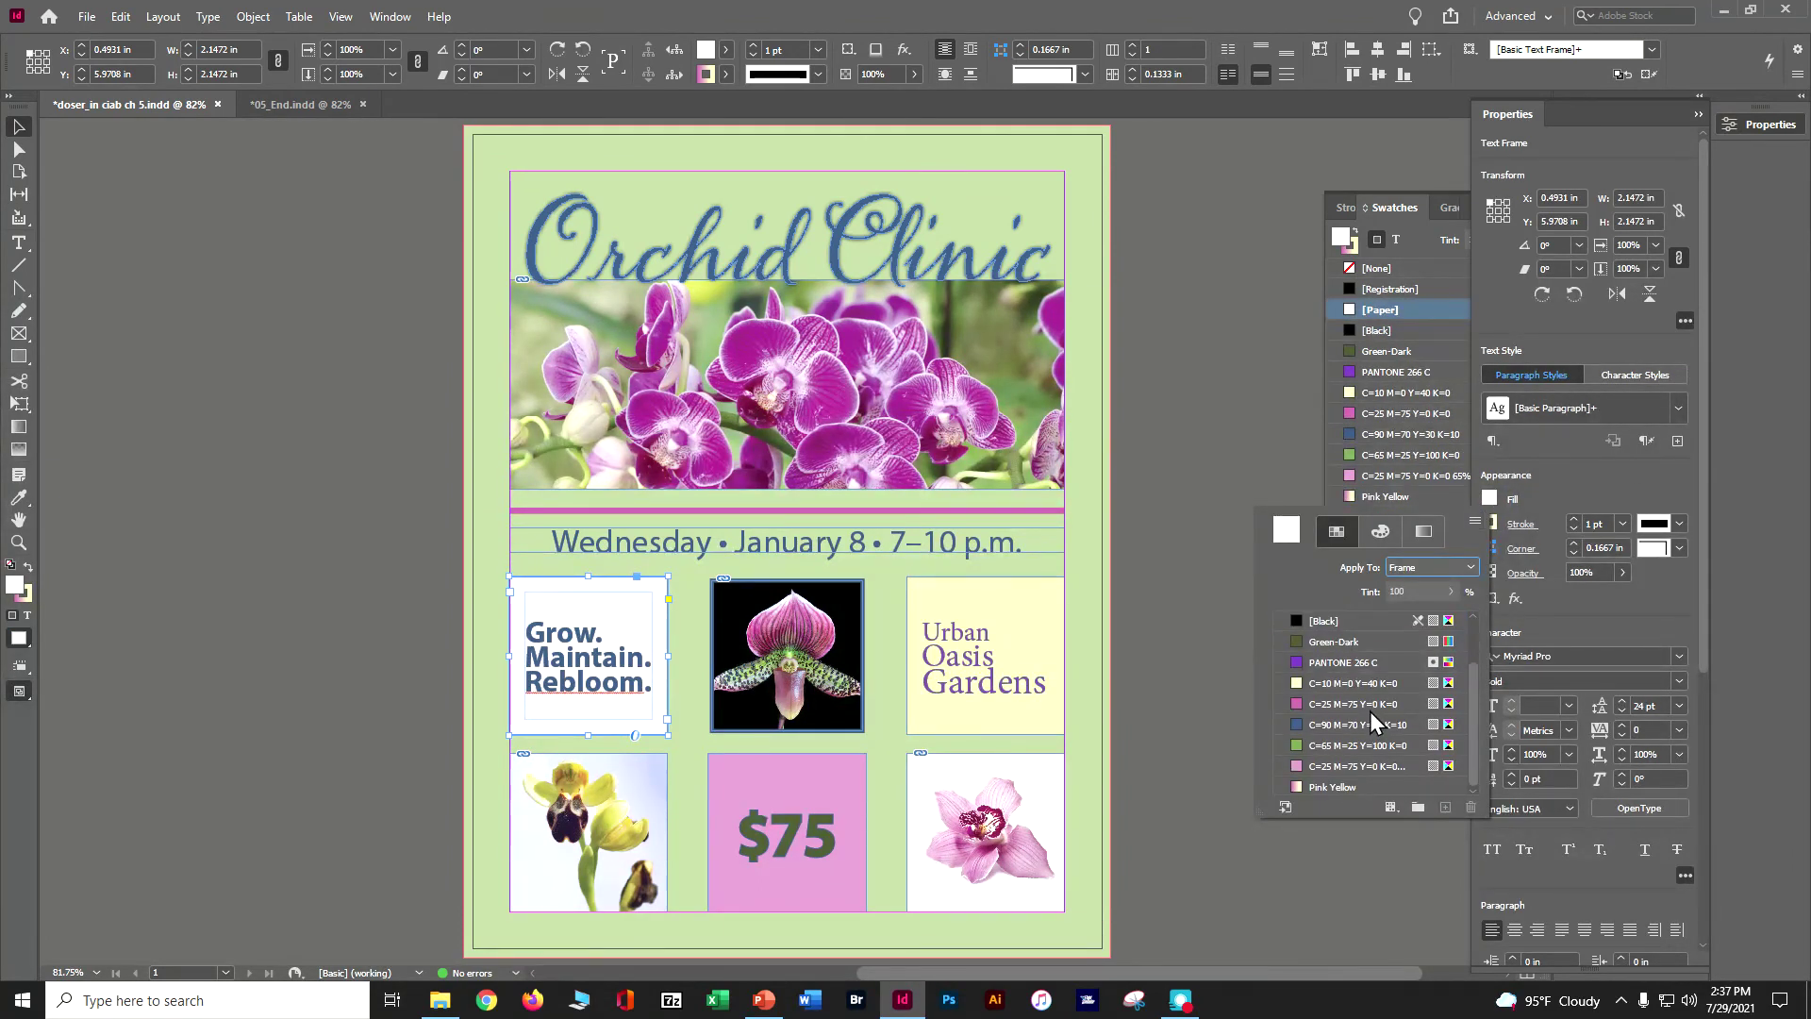
{"action": "left_click", "coordinate": [1344, 784]}
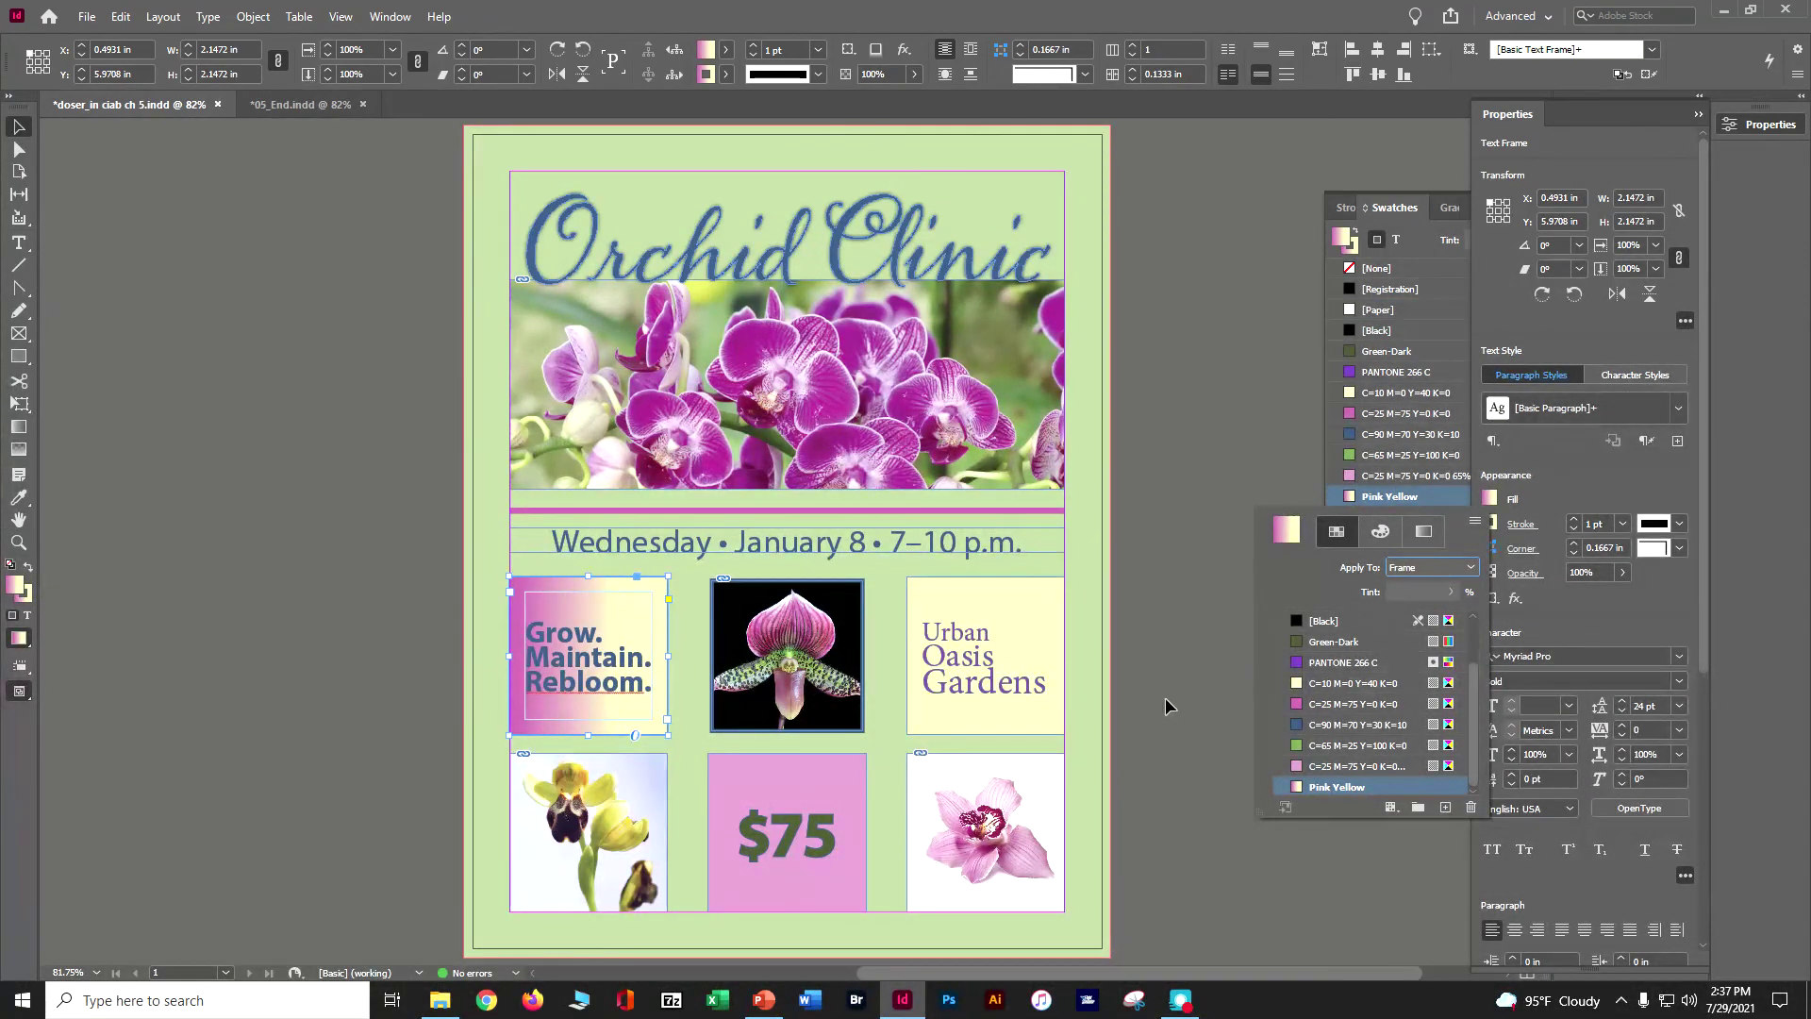
{"action": "left_click", "coordinate": [1183, 426]}
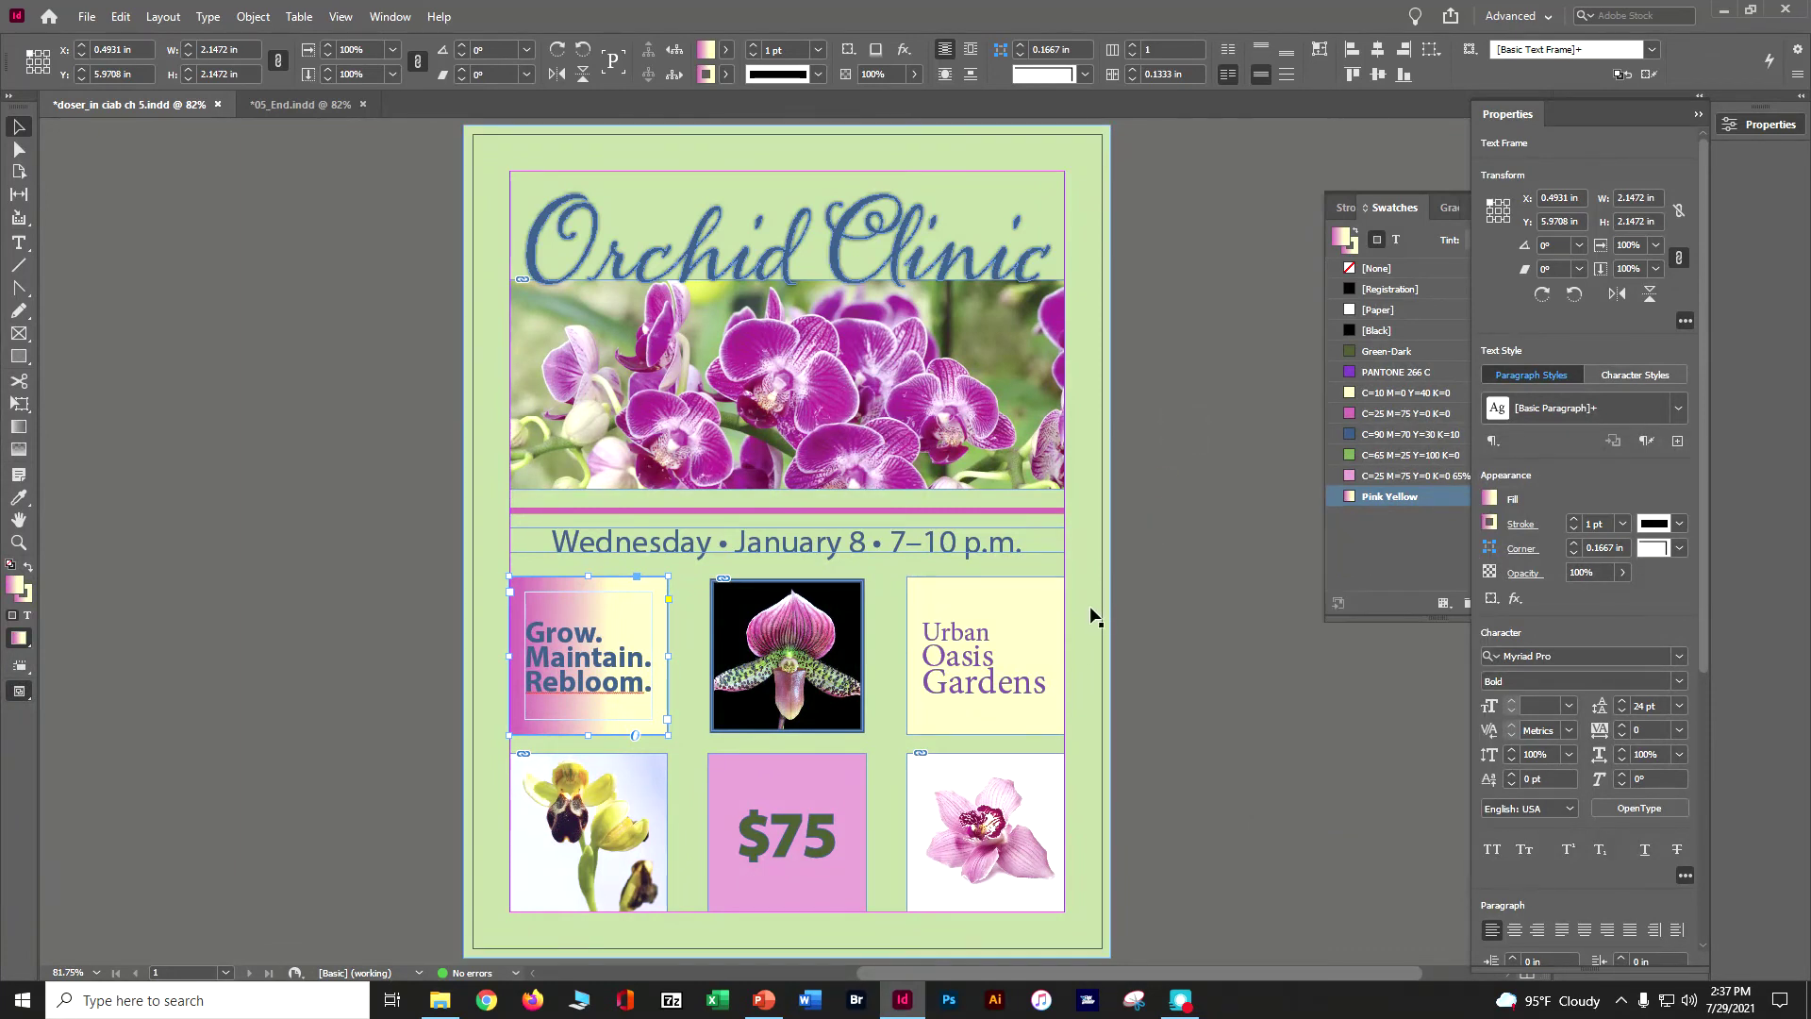
{"action": "key", "text": "ctrl+equal"}
{"action": "key", "text": "ctrl+equal"}
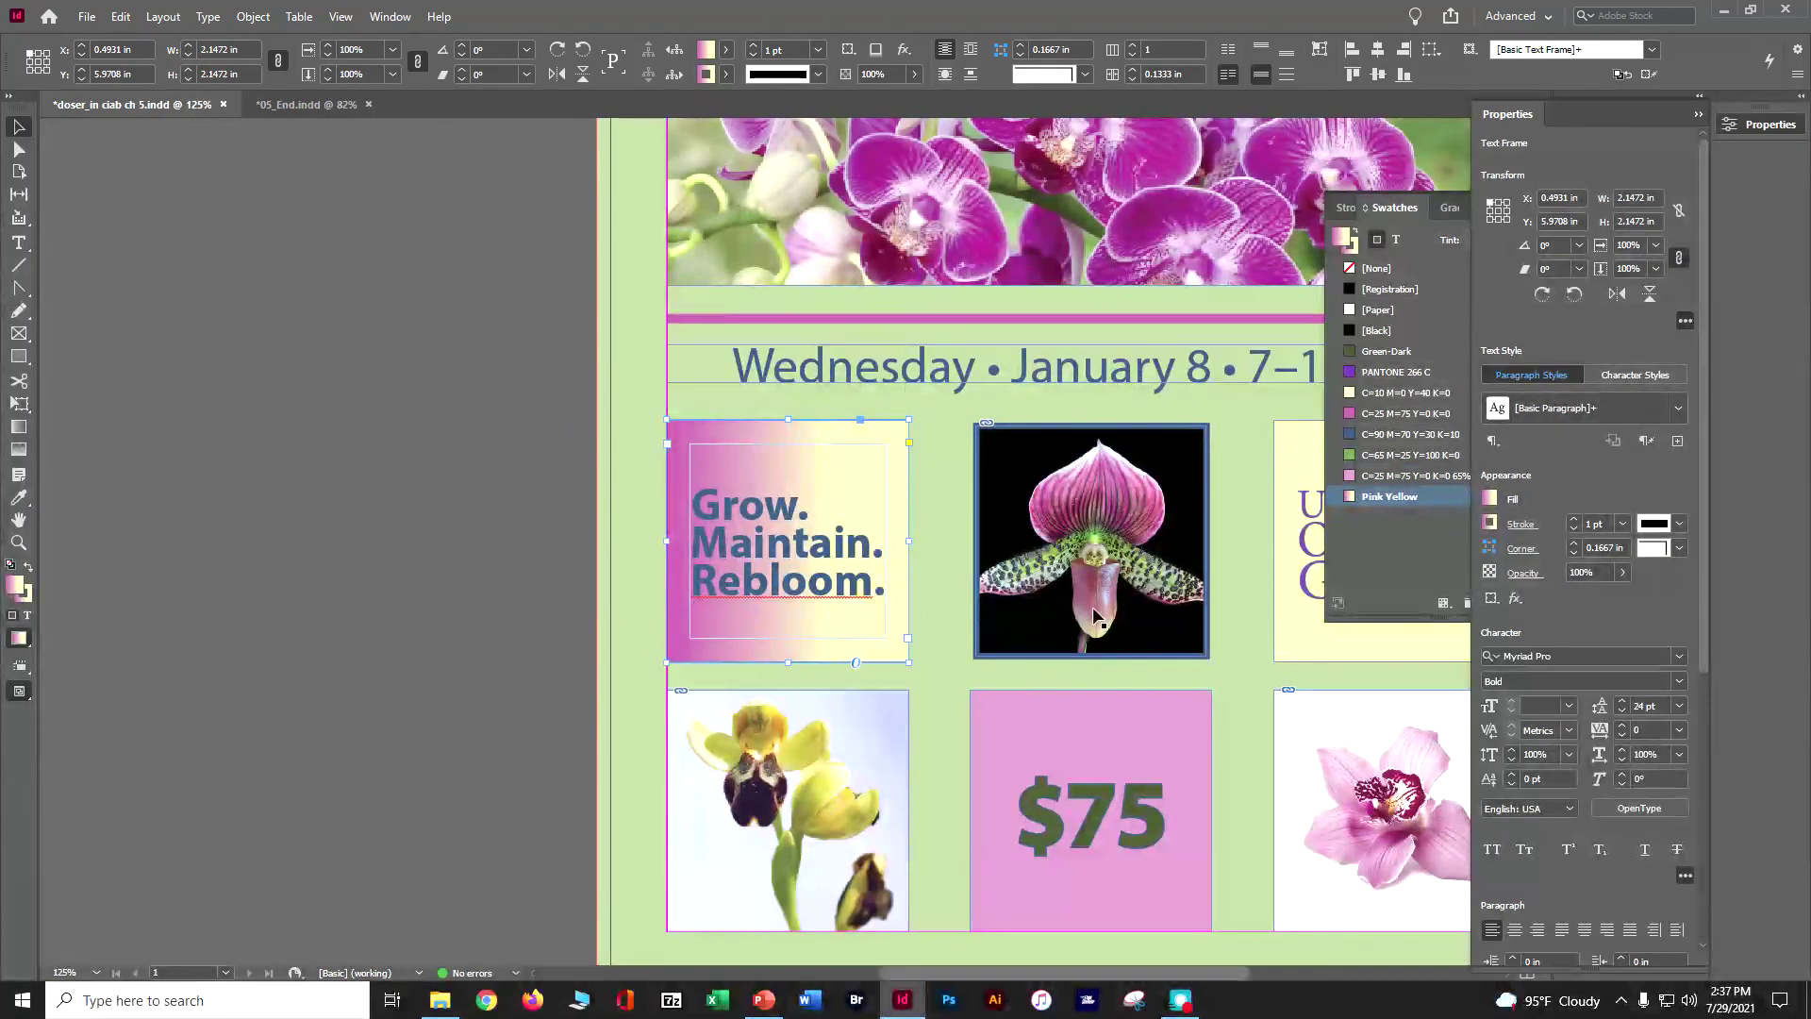
{"action": "left_click", "coordinate": [479, 452]}
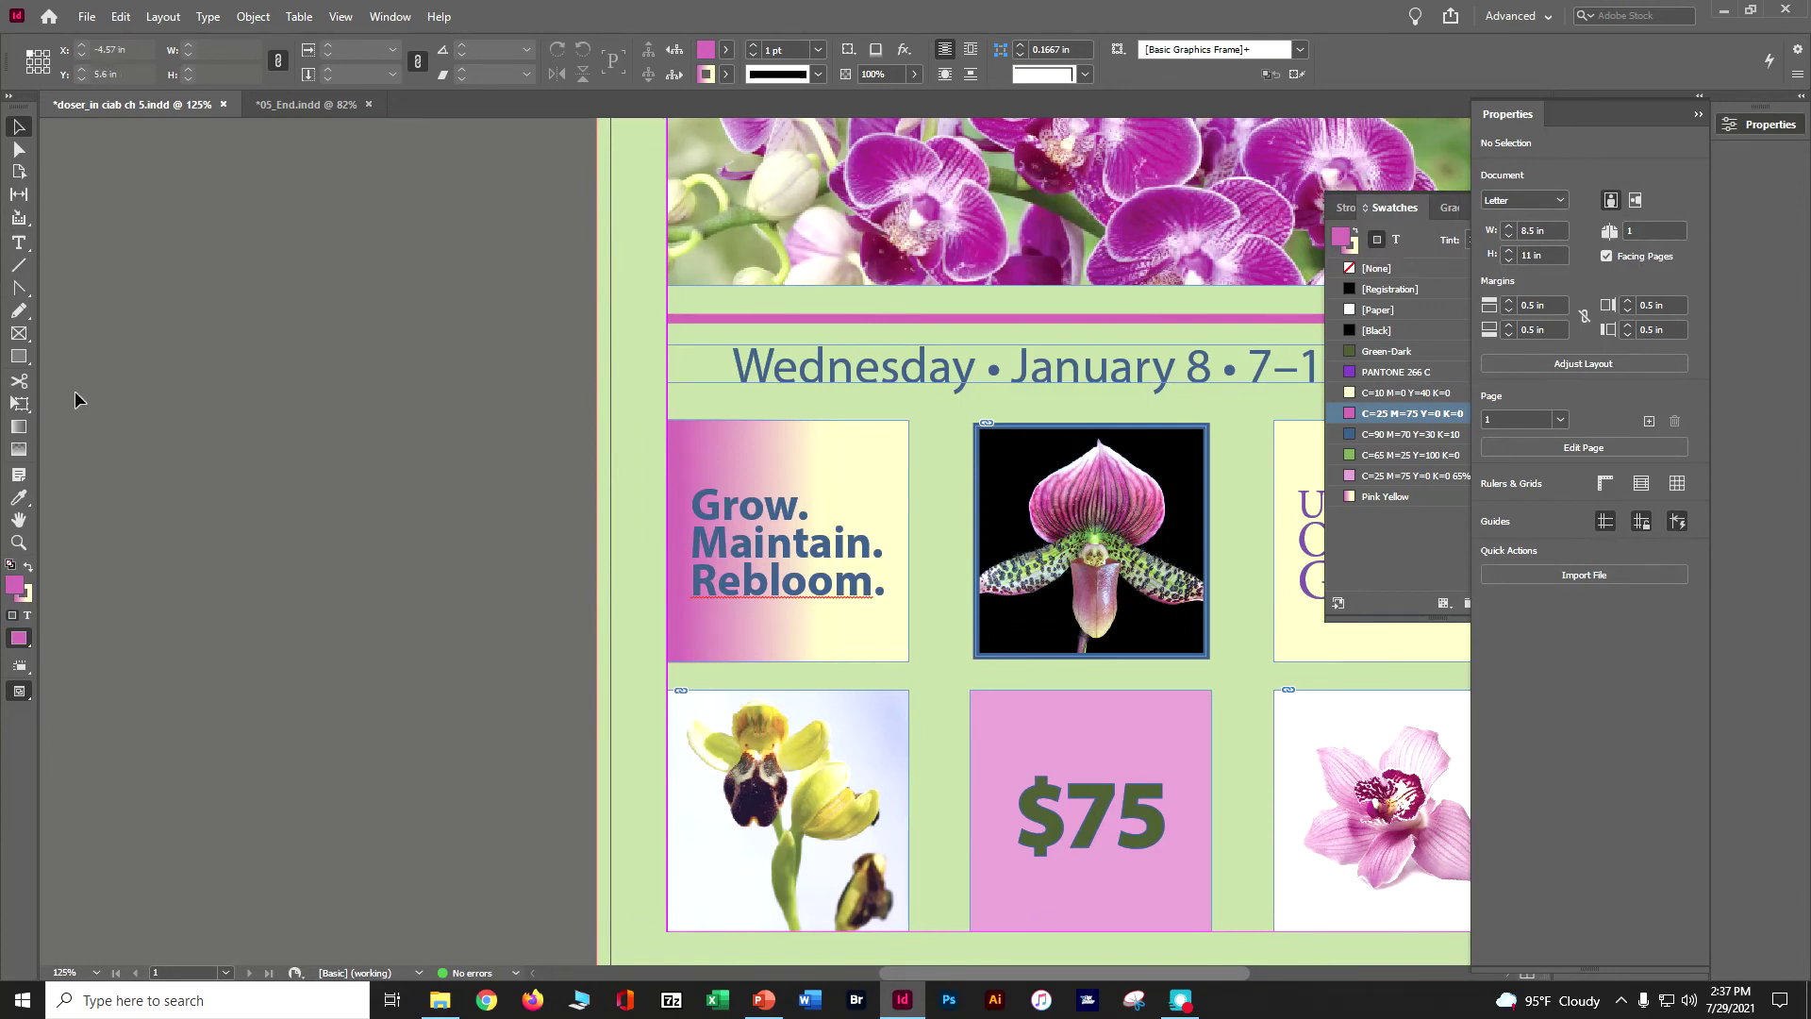
{"action": "left_click", "coordinate": [20, 428]}
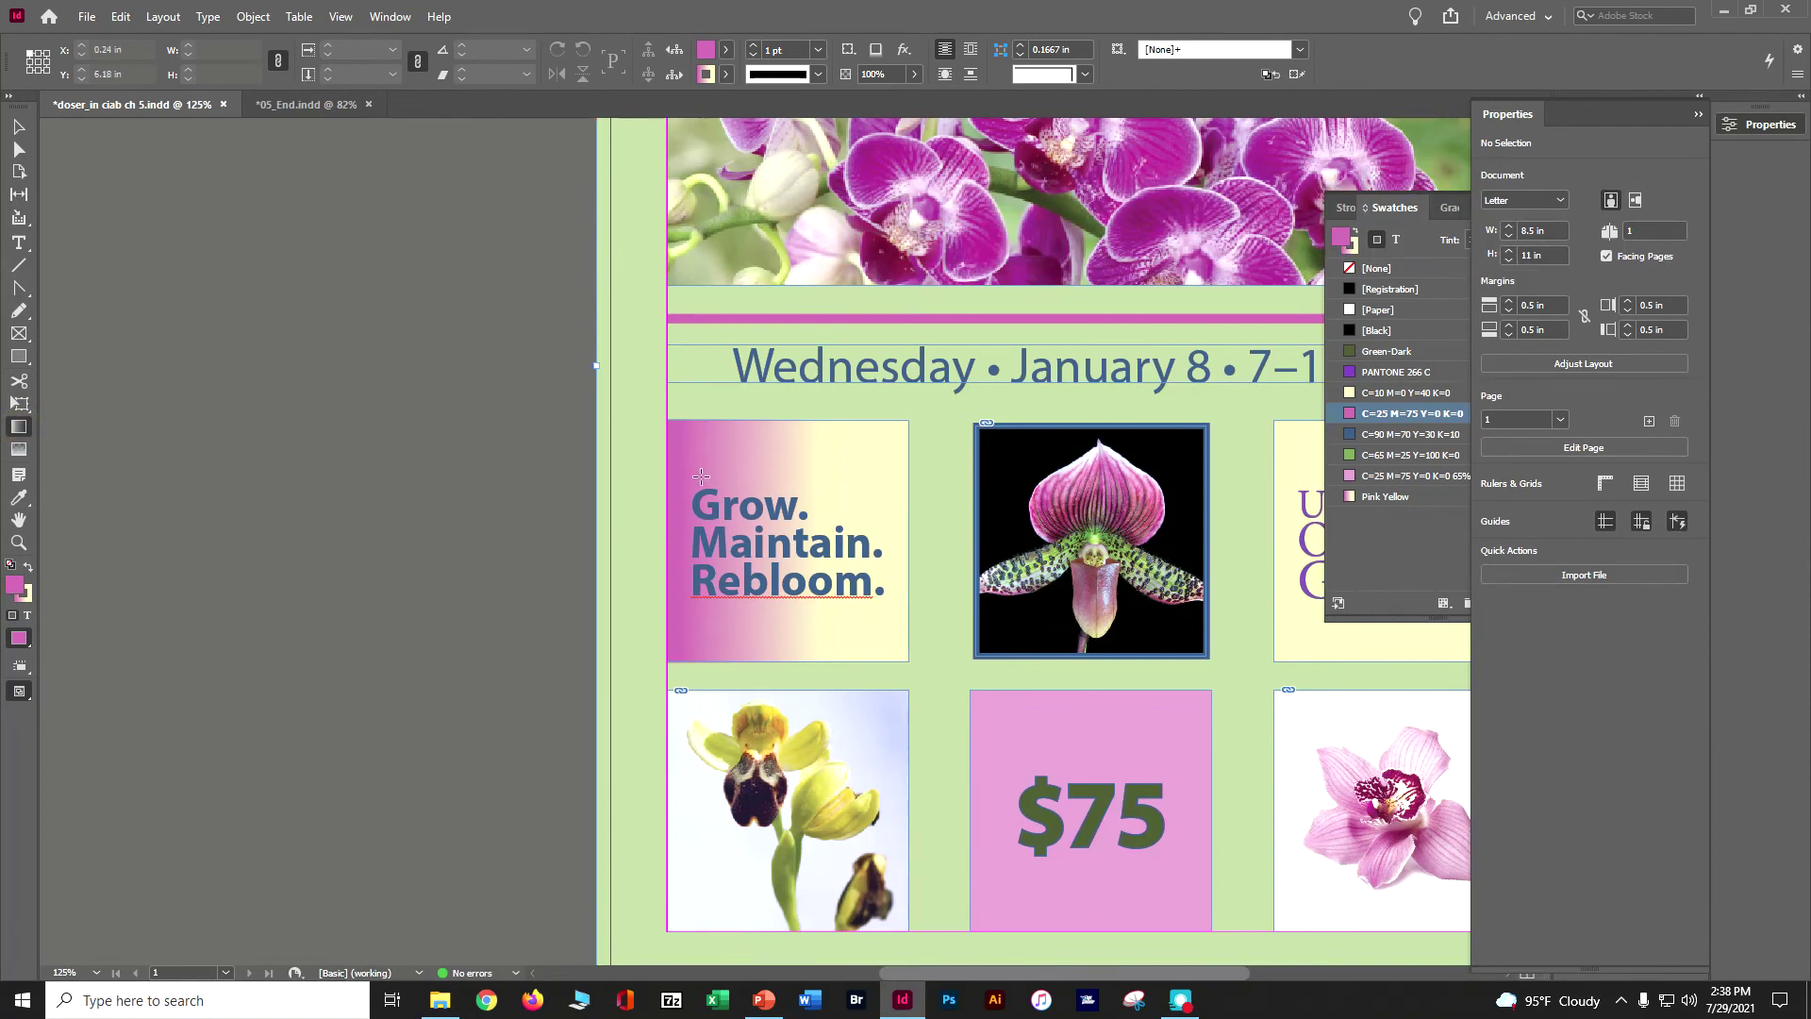
{"action": "left_click", "coordinate": [596, 368]}
{"action": "left_click_drag", "start_coordinate": [865, 490], "coordinate": [732, 502]}
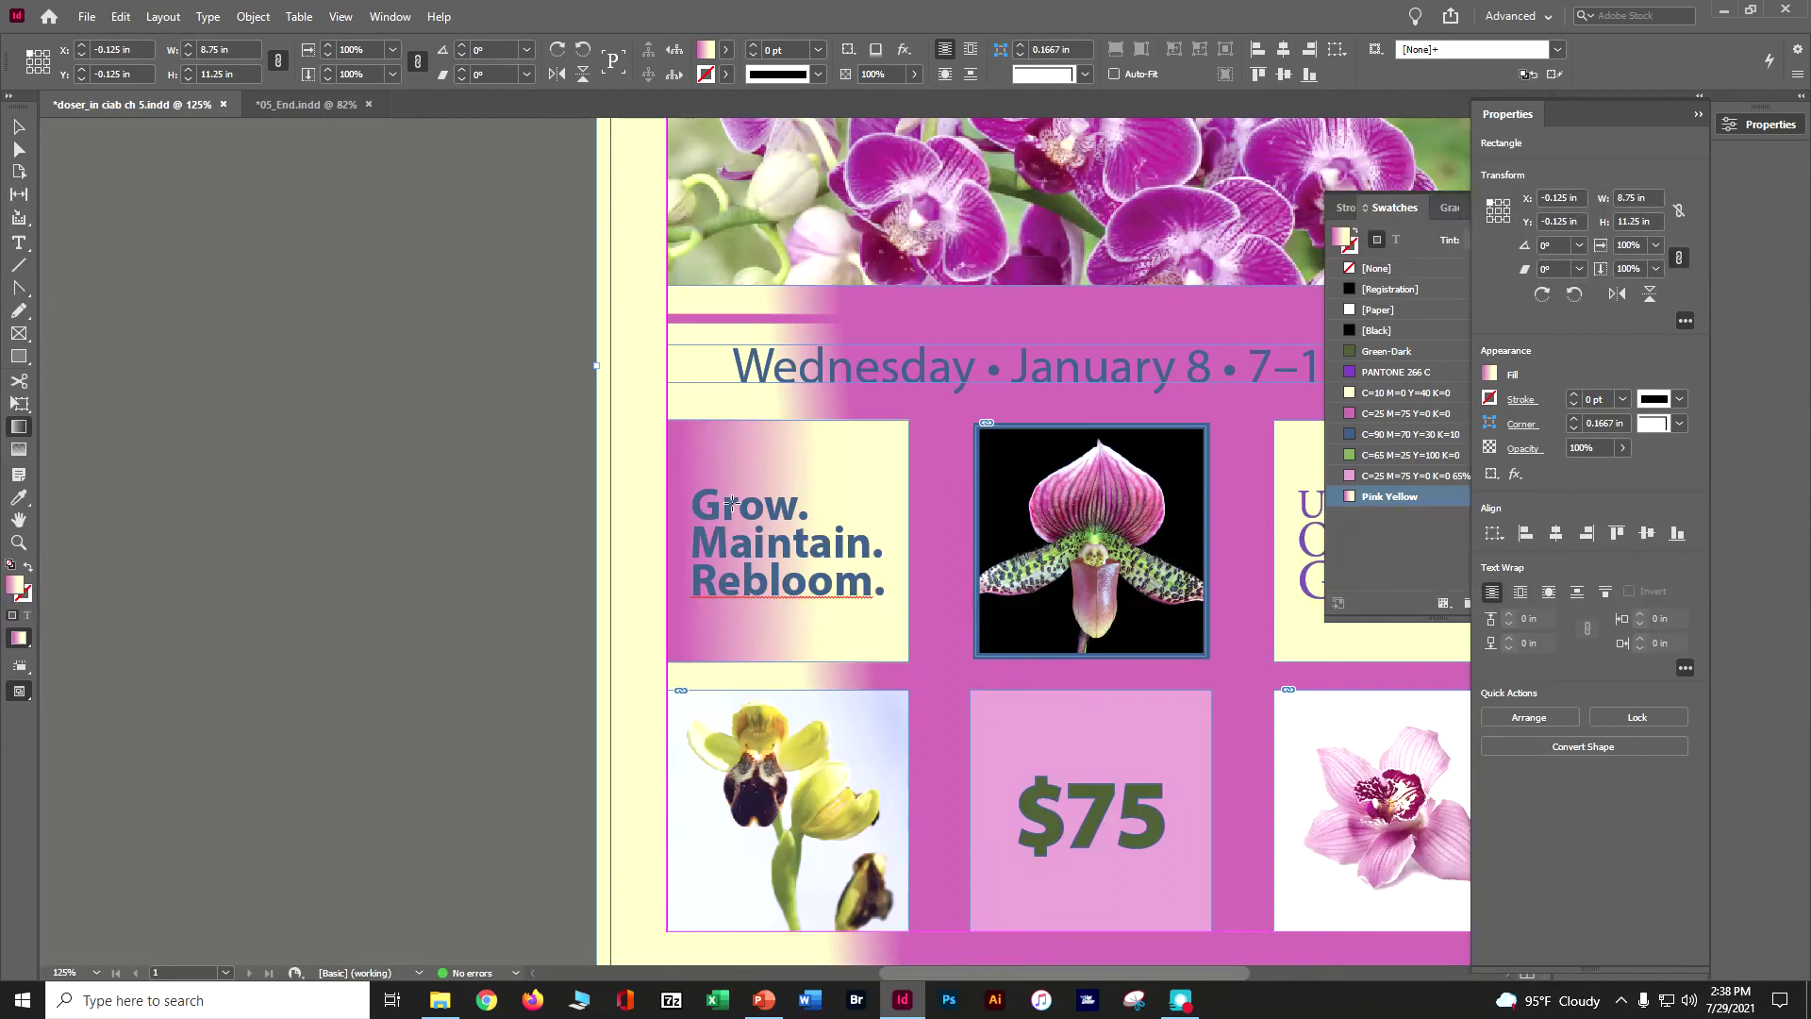
{"action": "key", "text": "ctrl+z"}
Try several gradient directions on the "Grow. Maintain. Rebloom." frame with the Gradient Swatch tool, finishing with a diagonal blend from upper-left pink to lower-right yellow.
{"action": "left_click", "coordinate": [19, 127]}
{"action": "left_click", "coordinate": [898, 596]}
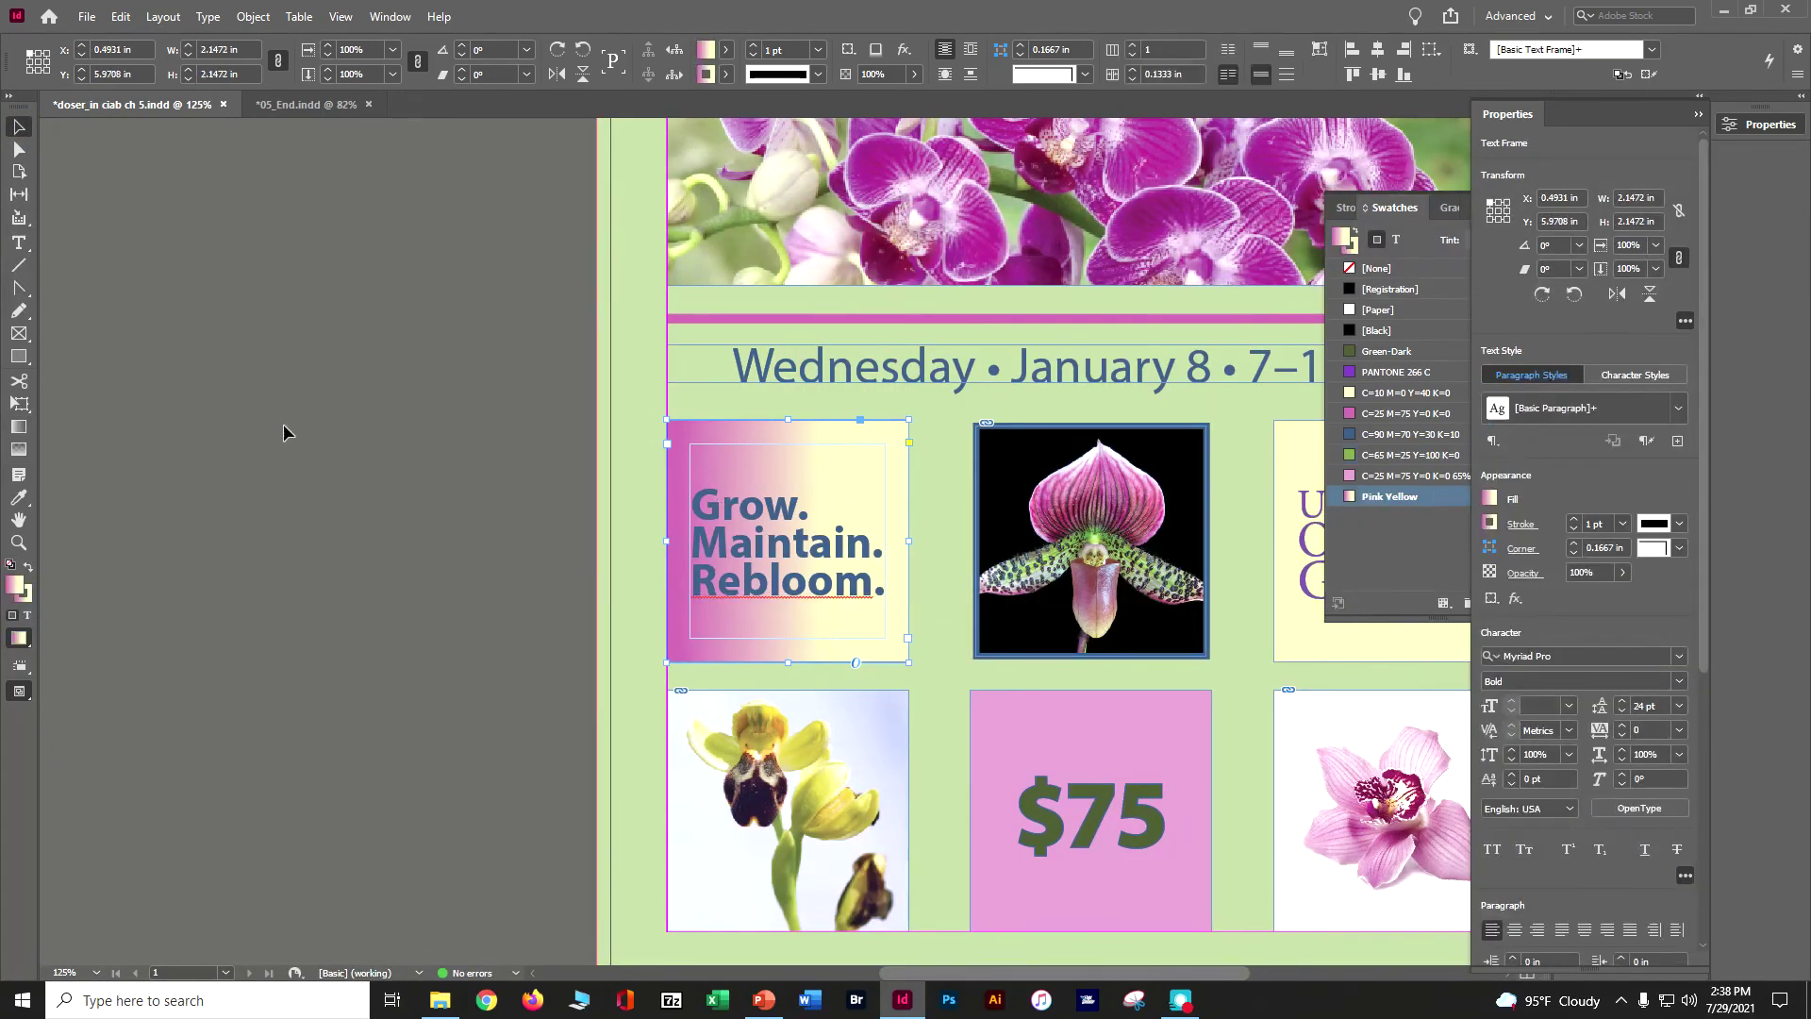
{"action": "left_click", "coordinate": [19, 426]}
{"action": "left_click_drag", "start_coordinate": [703, 451], "coordinate": [899, 626]}
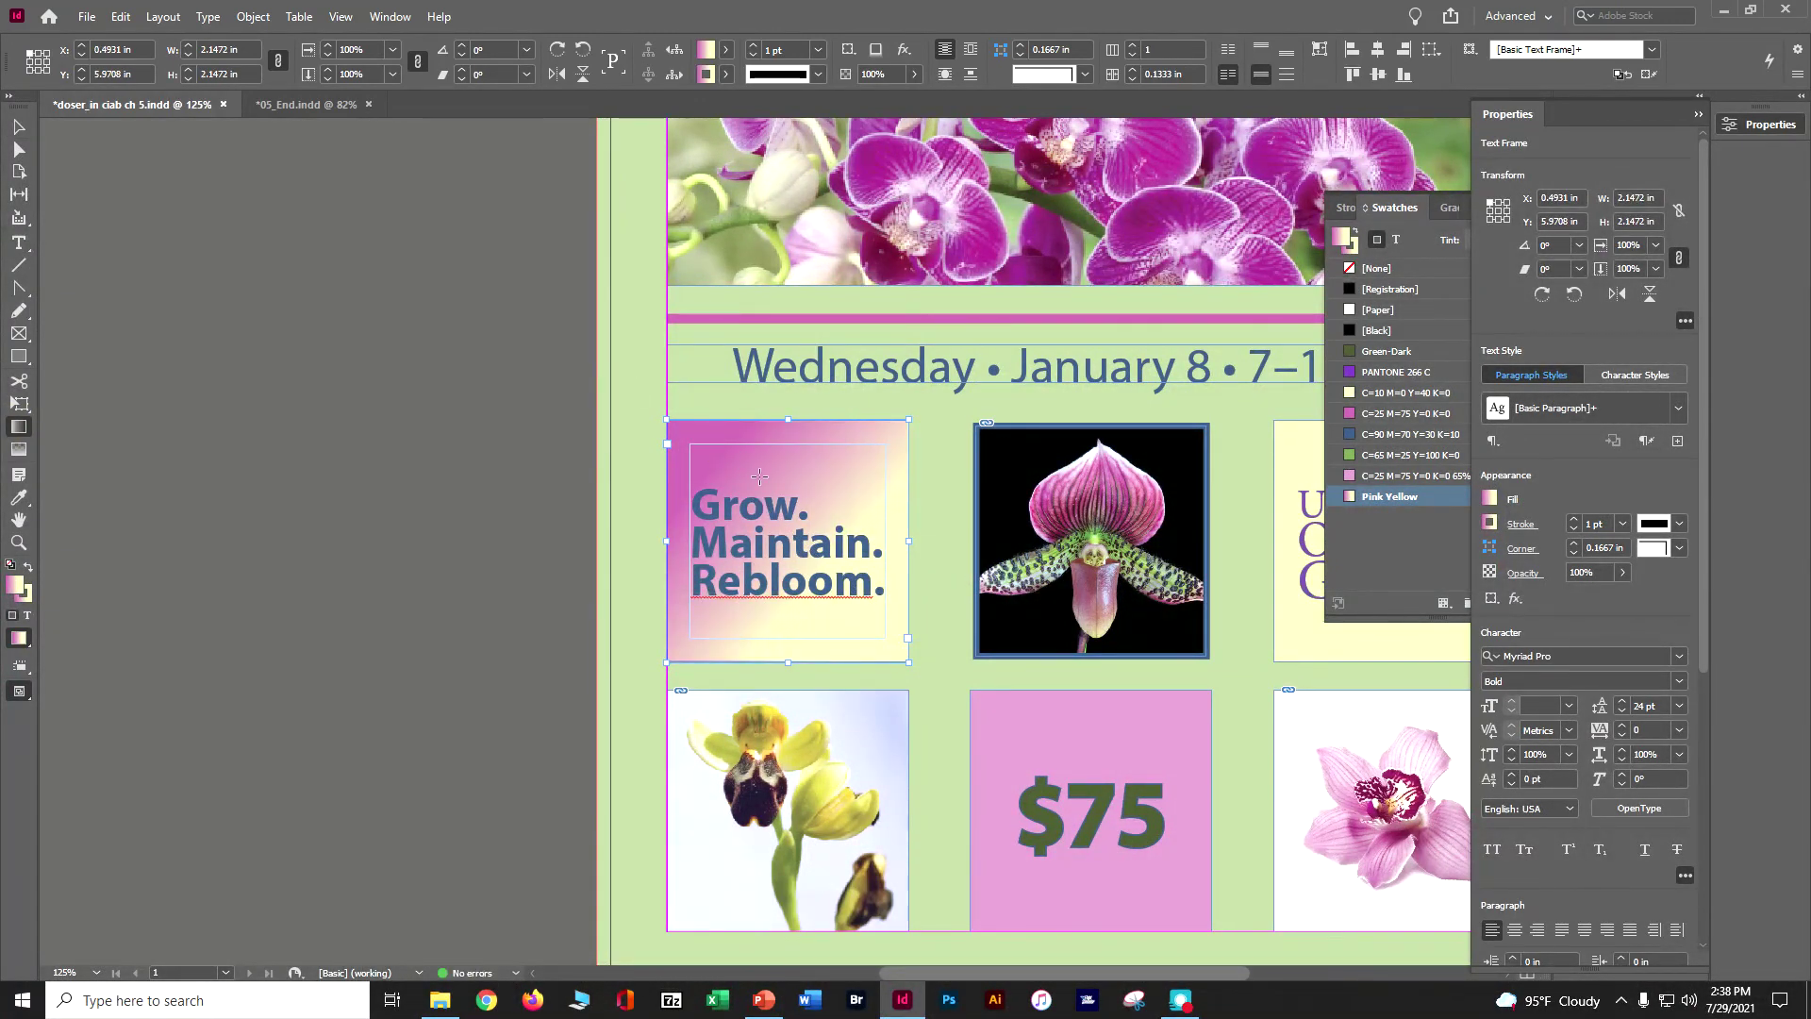
{"action": "left_click_drag", "start_coordinate": [834, 486], "coordinate": [834, 511]}
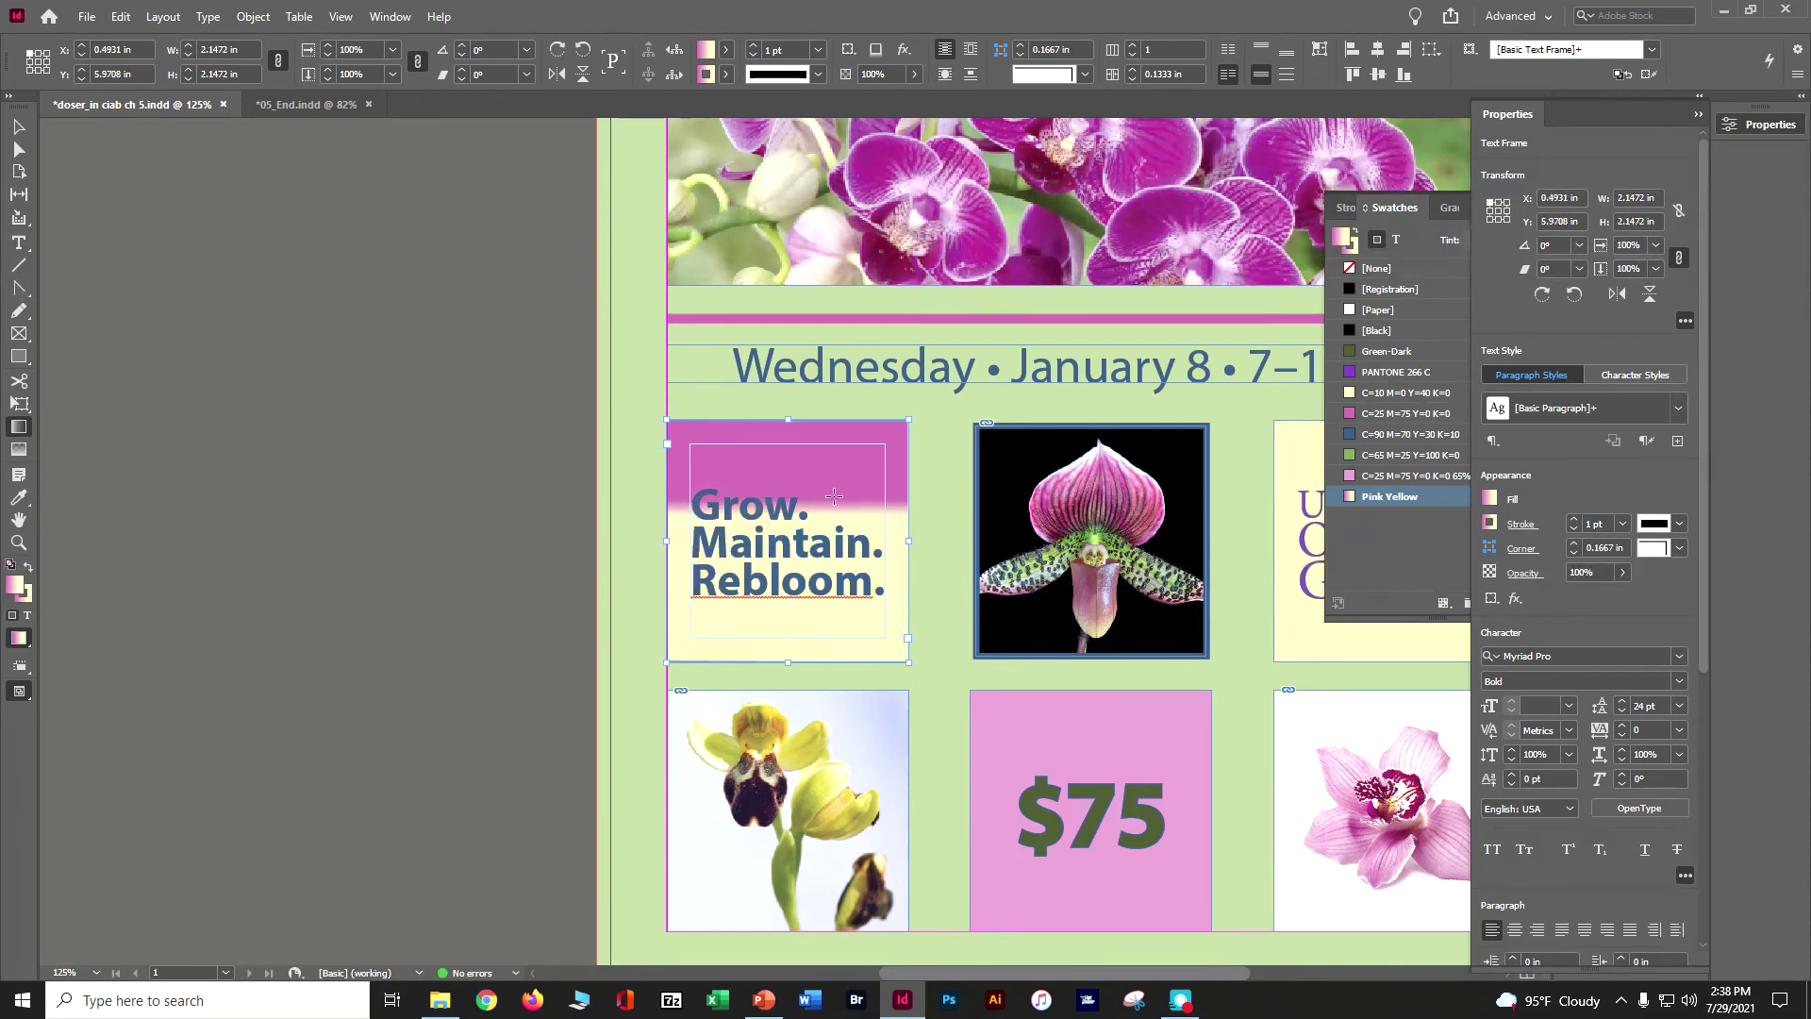
{"action": "left_click_drag", "start_coordinate": [937, 403], "coordinate": [594, 750]}
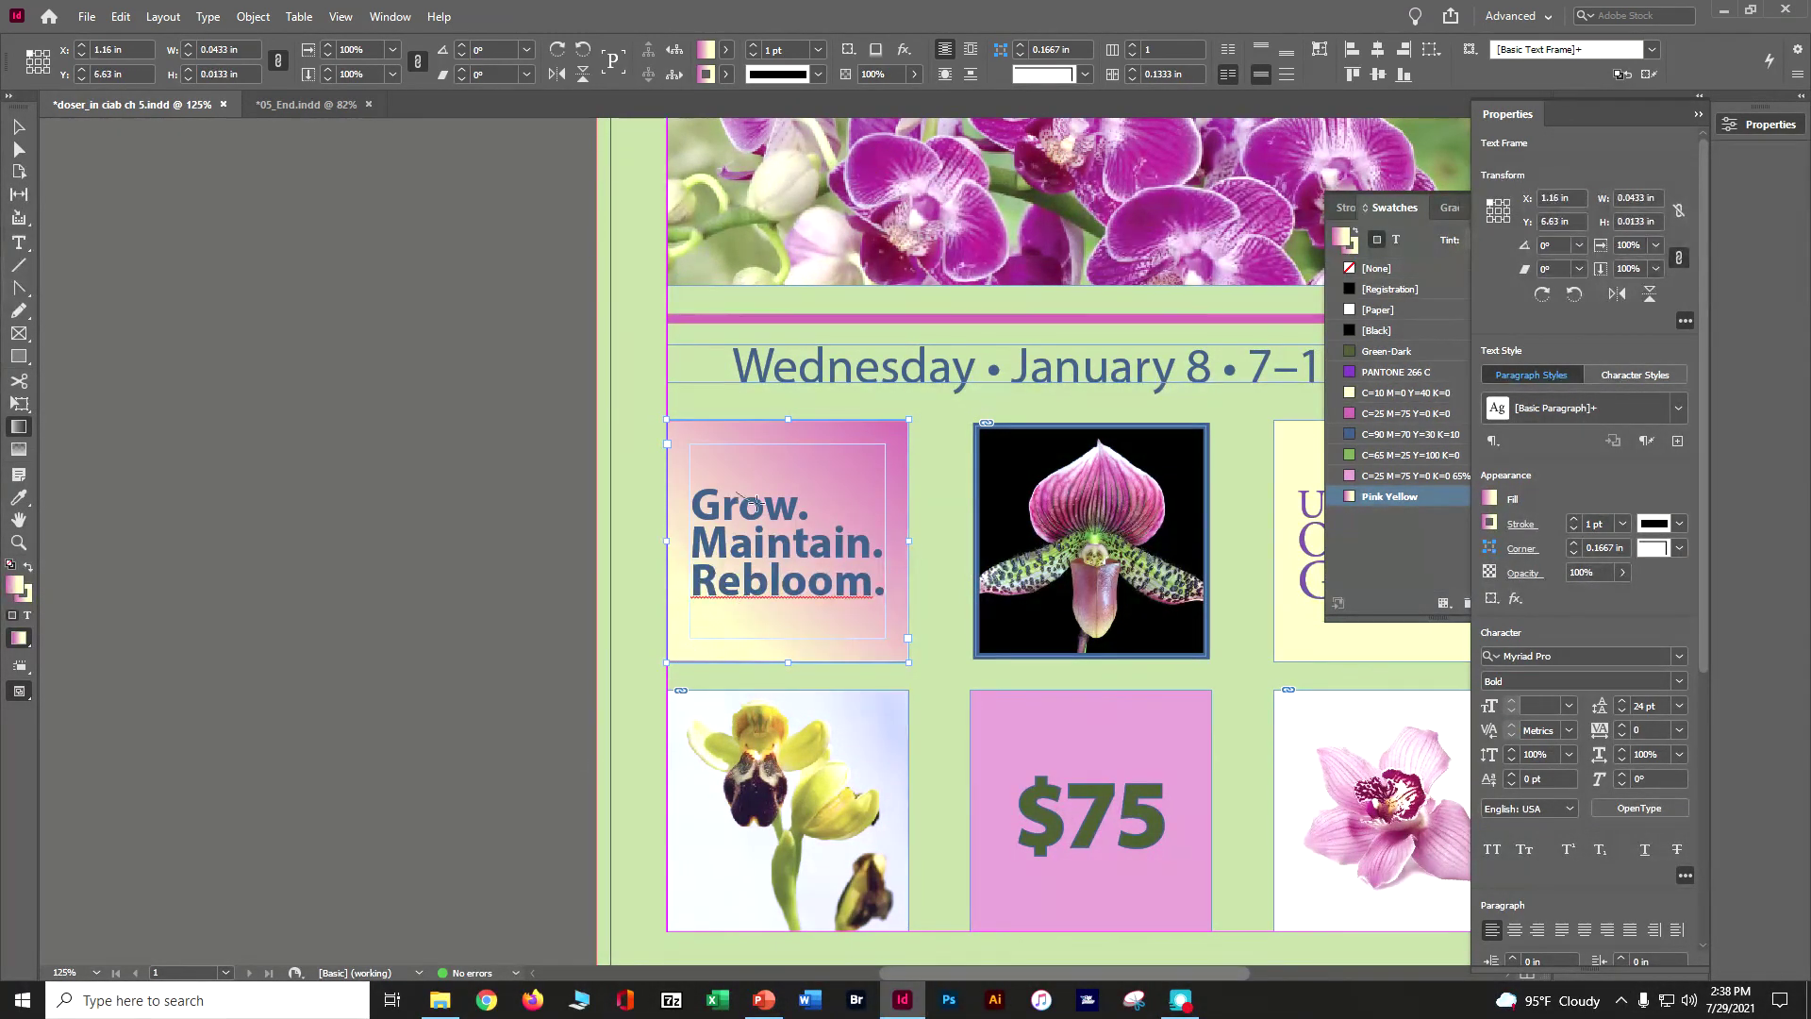
{"action": "left_click_drag", "start_coordinate": [742, 504], "coordinate": [751, 510]}
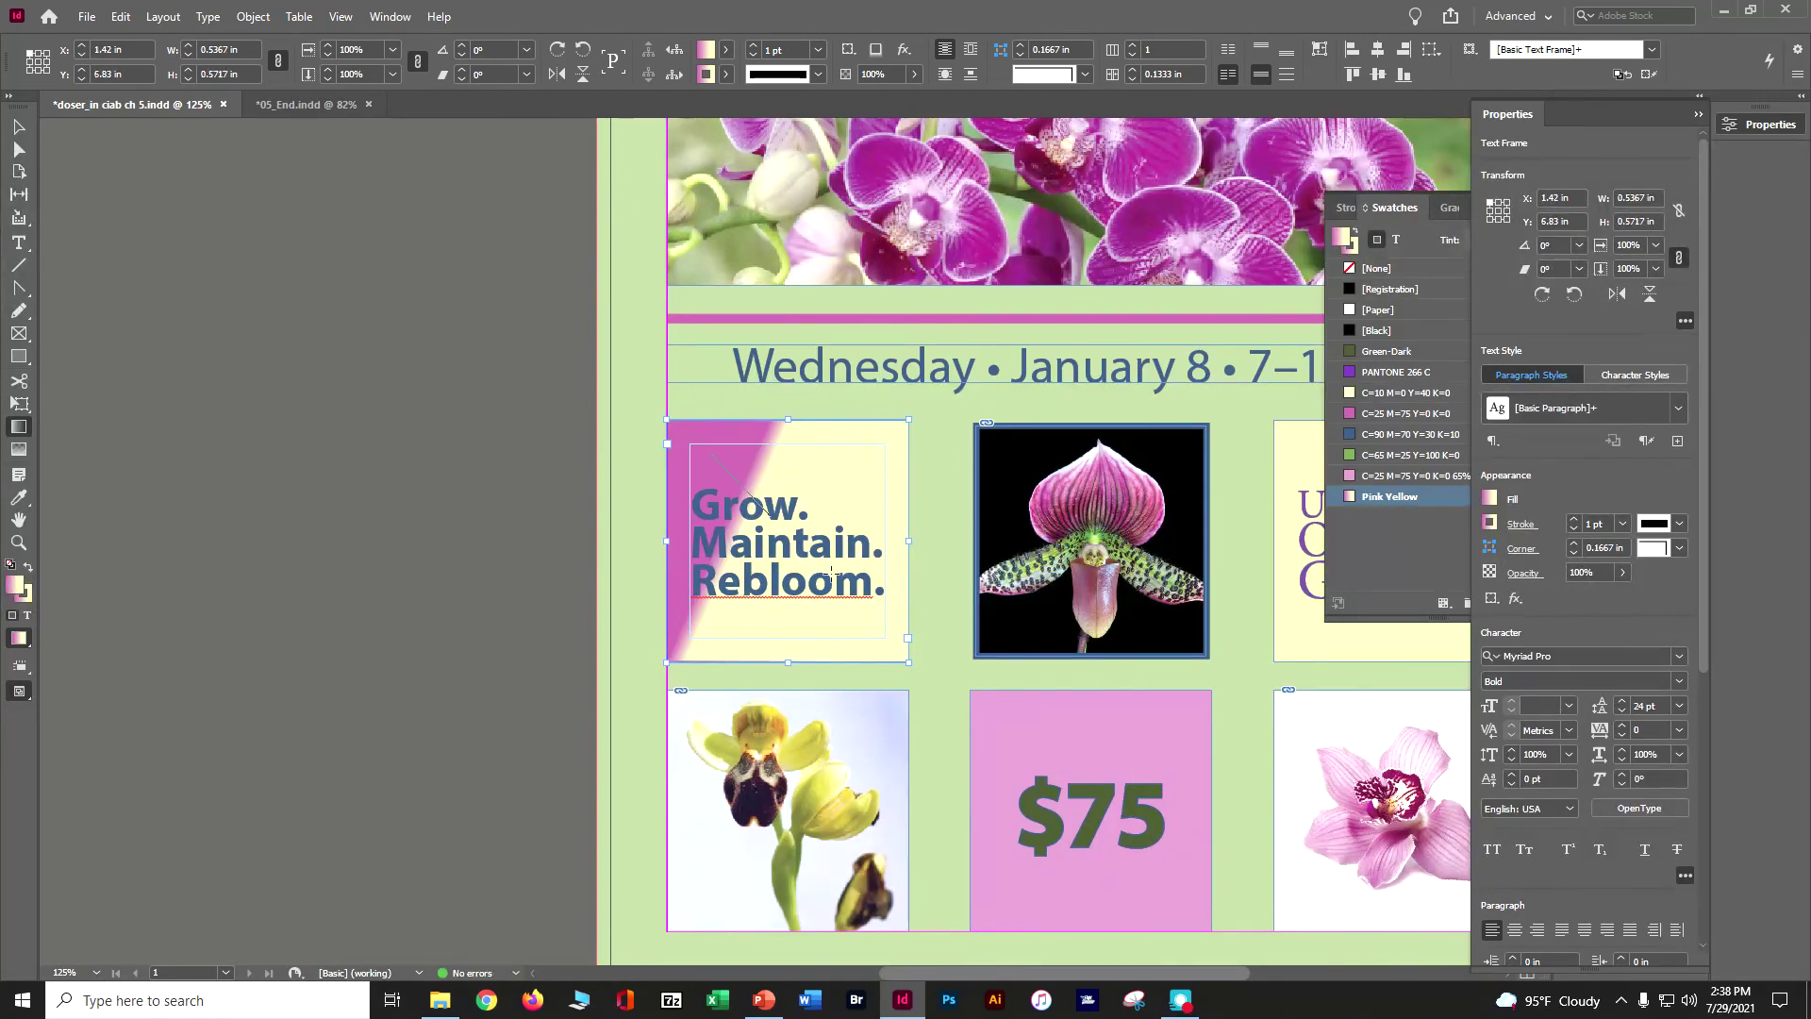
{"action": "left_click_drag", "start_coordinate": [831, 572], "coordinate": [857, 597]}
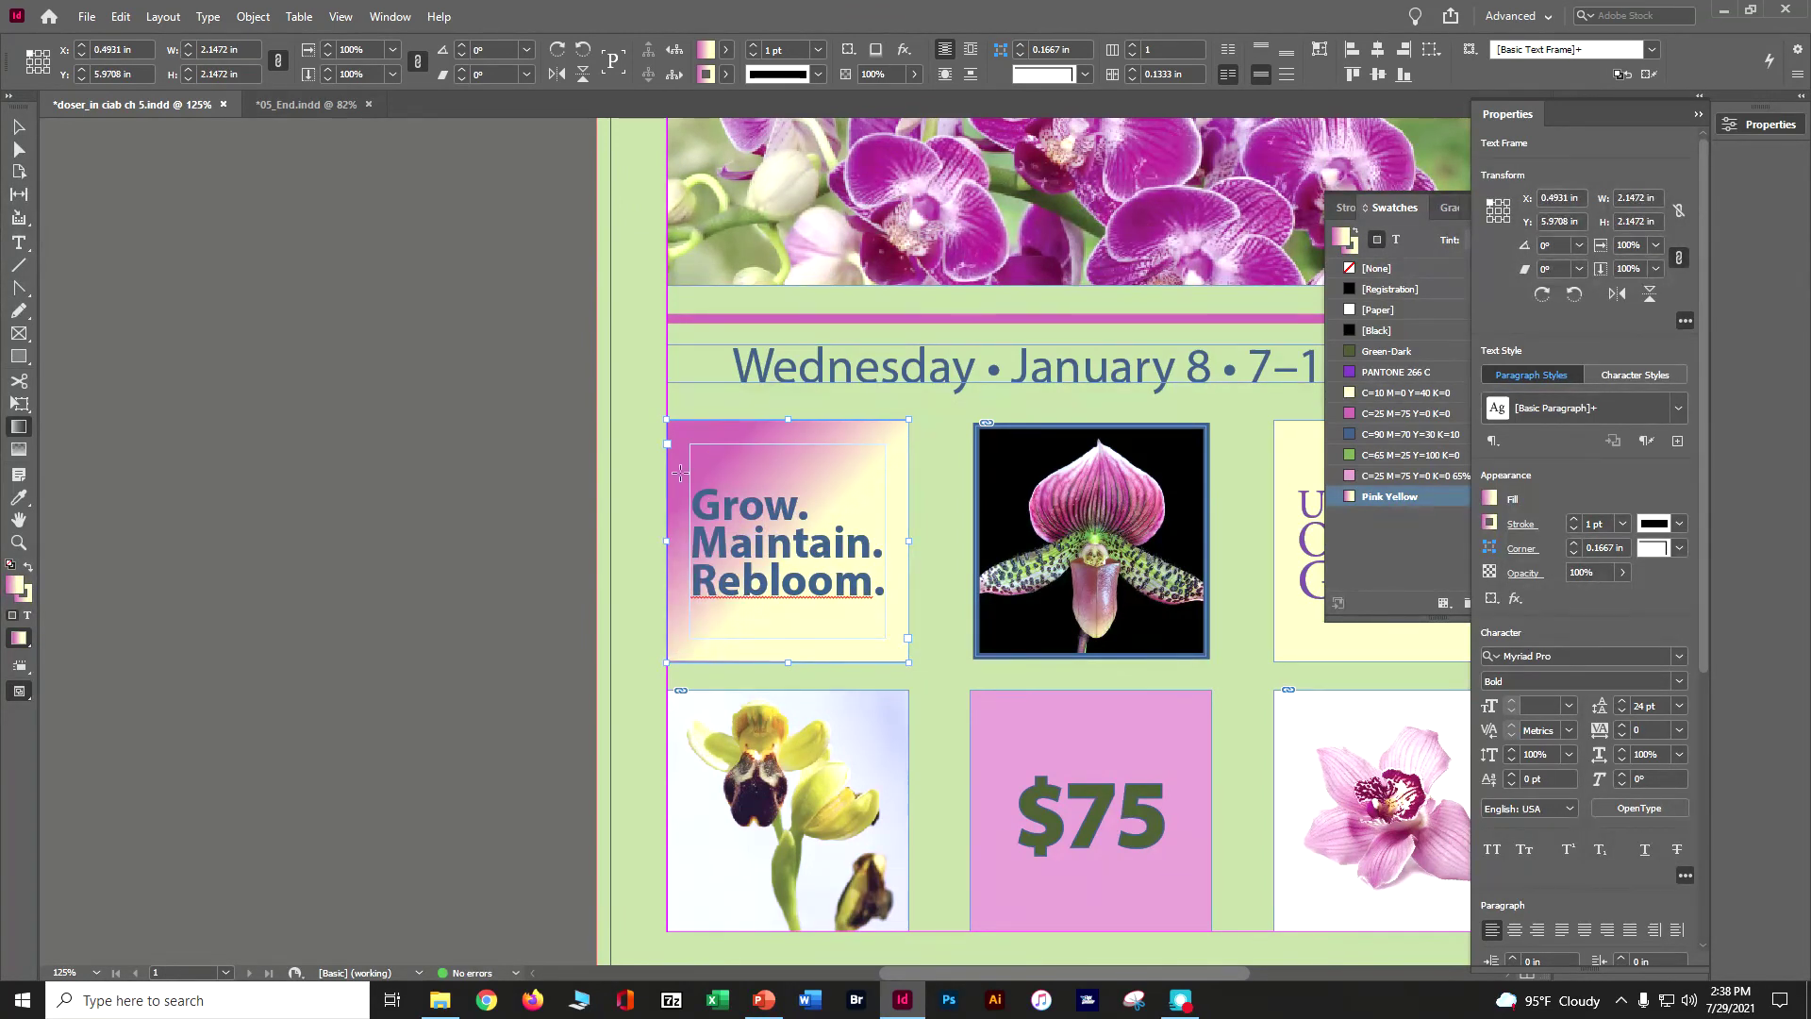
Redirect the gradient on the "Grow. Maintain. Rebloom." frame horizontally, from pink at its right side to yellow near its middle, save, and deselect the frame.
{"action": "left_click_drag", "start_coordinate": [649, 506], "coordinate": [785, 547]}
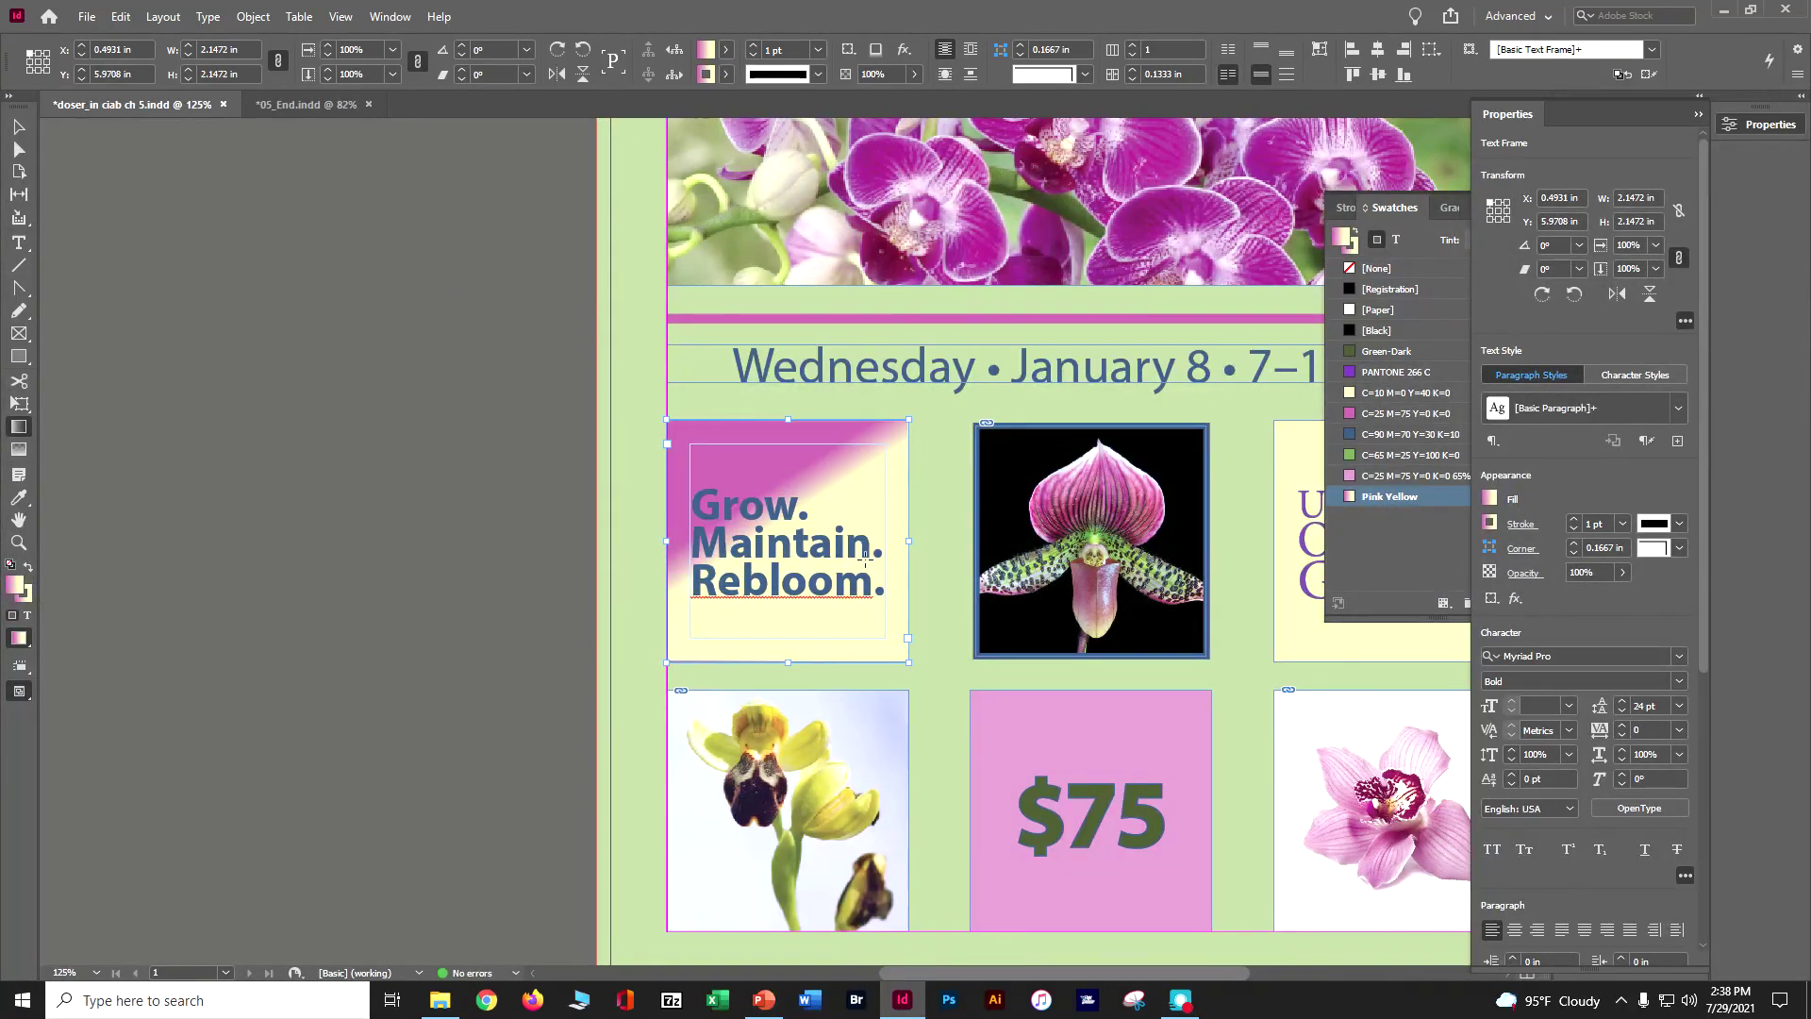
{"action": "left_click_drag", "start_coordinate": [938, 501], "coordinate": [797, 501]}
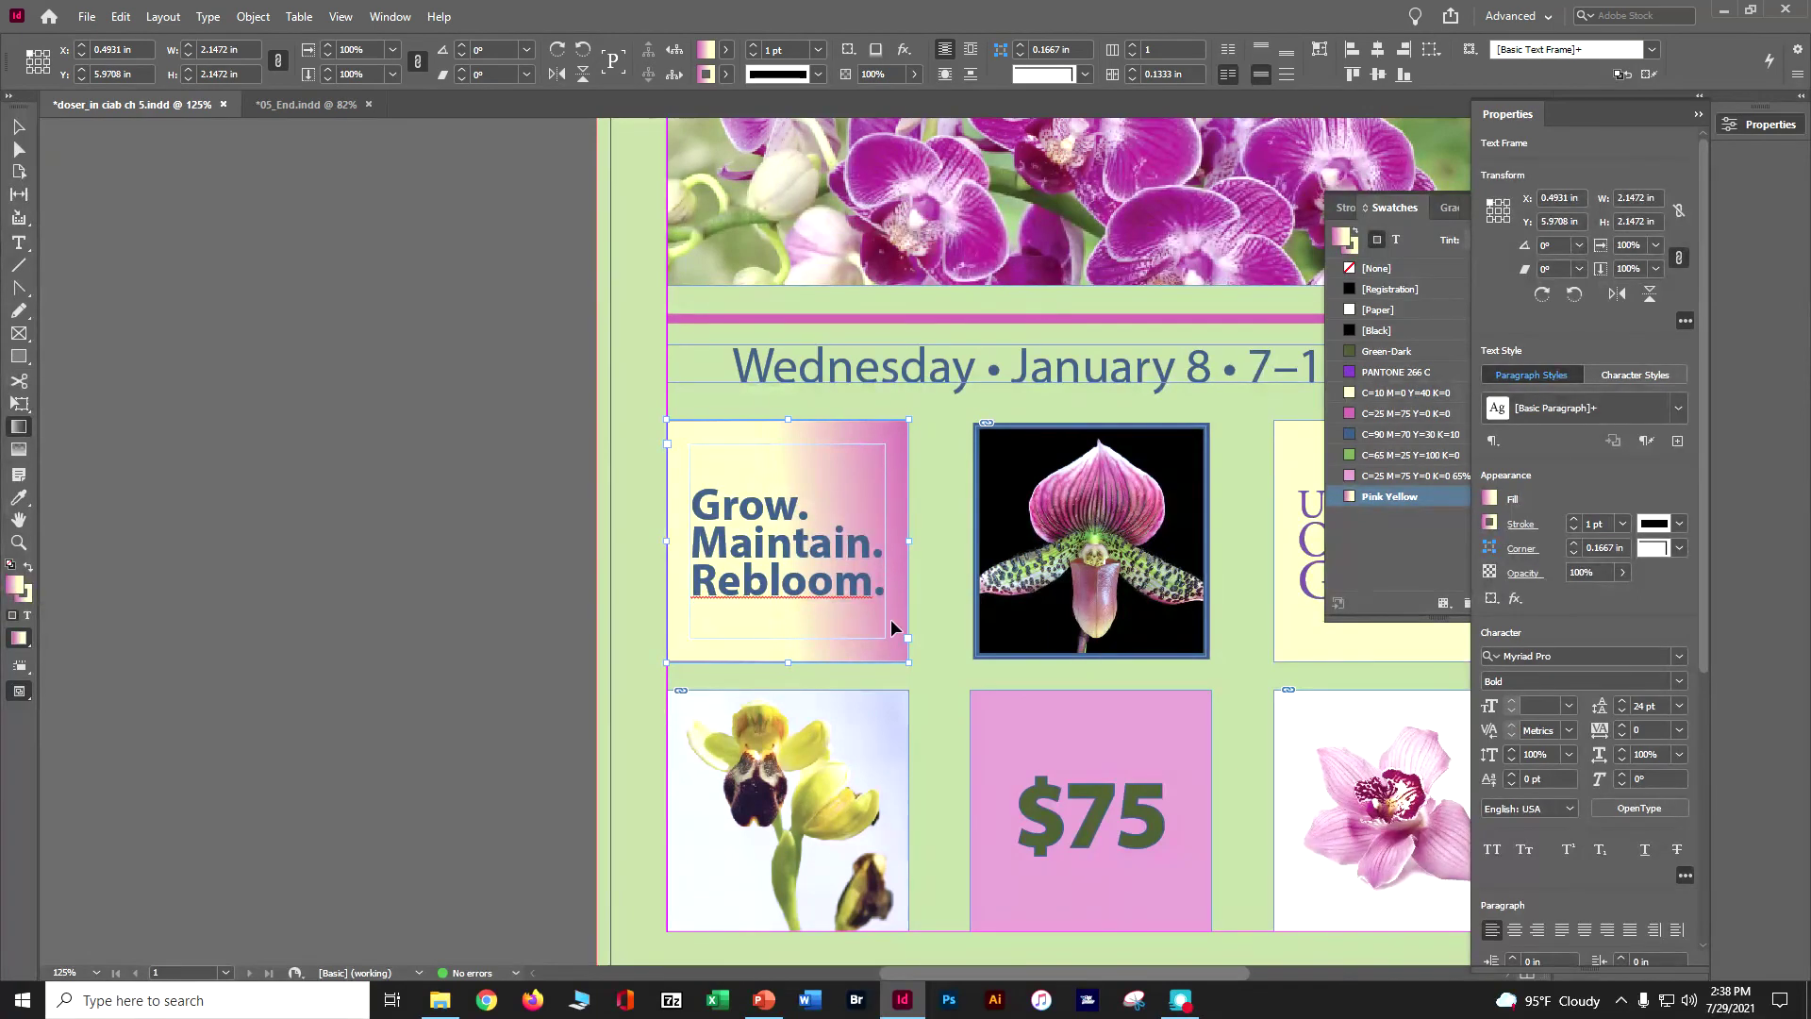
{"action": "key", "text": "ctrl+s"}
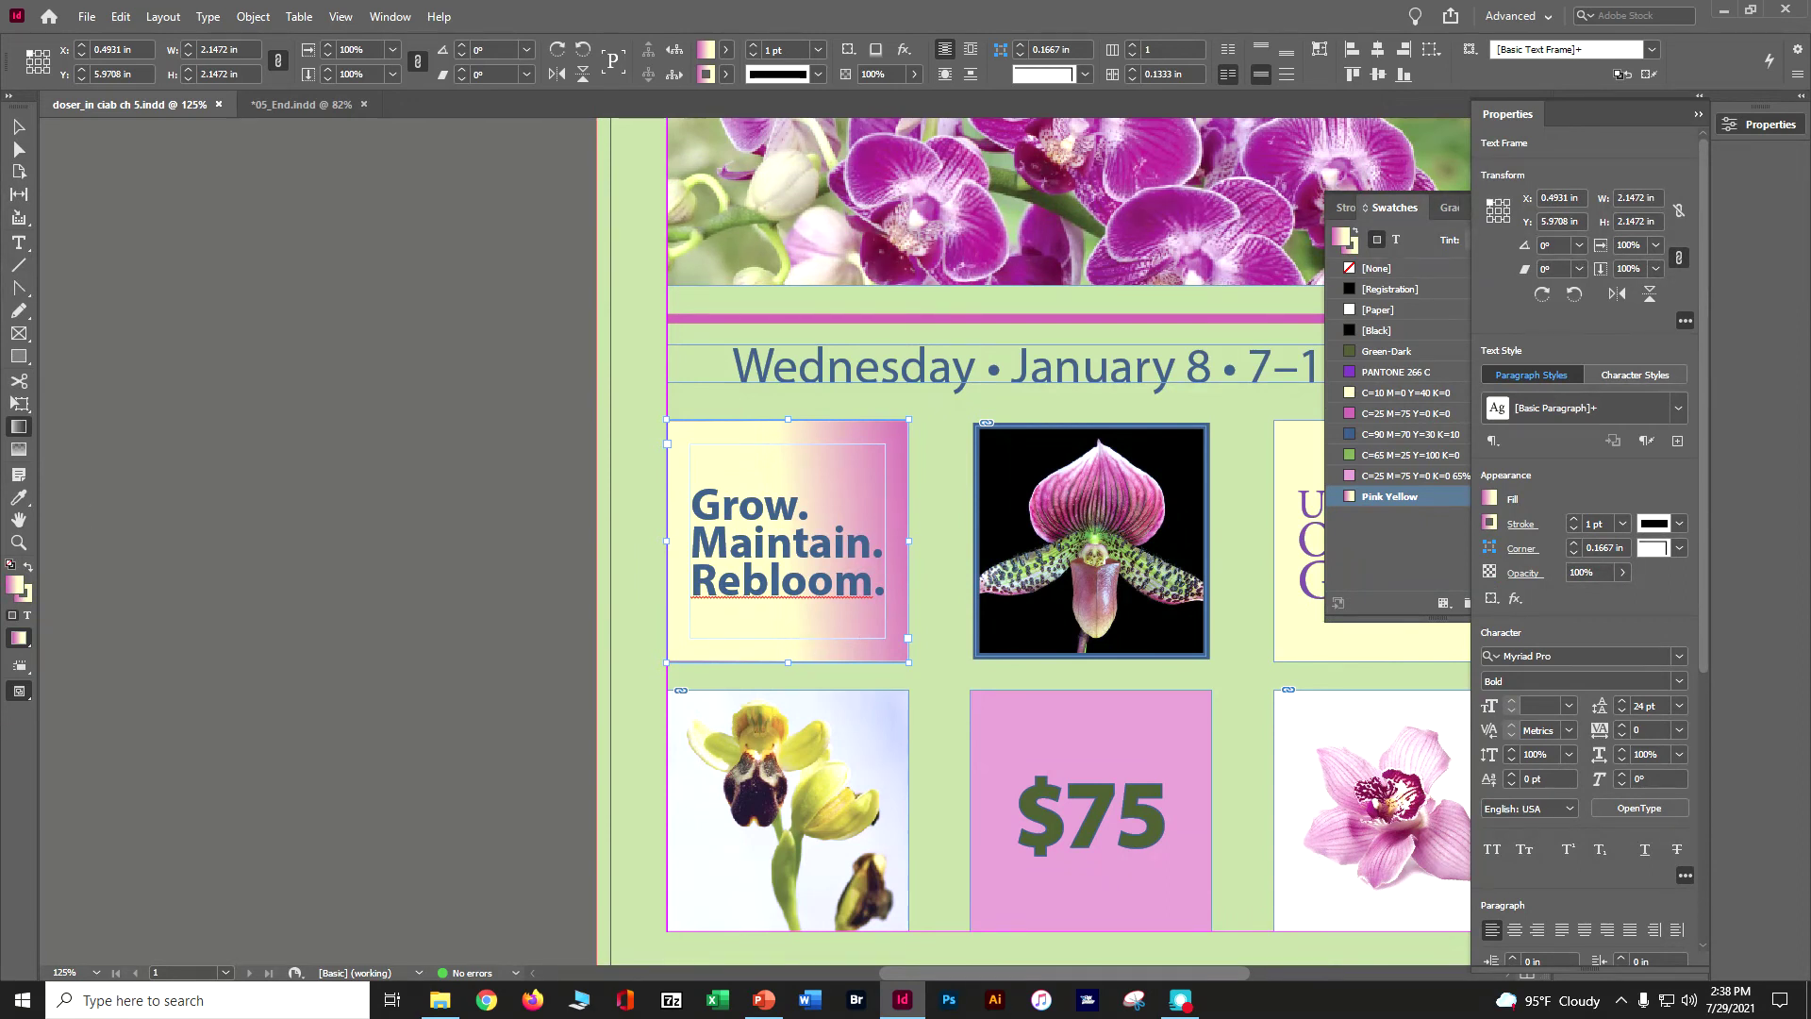
{"action": "left_click", "coordinate": [17, 127]}
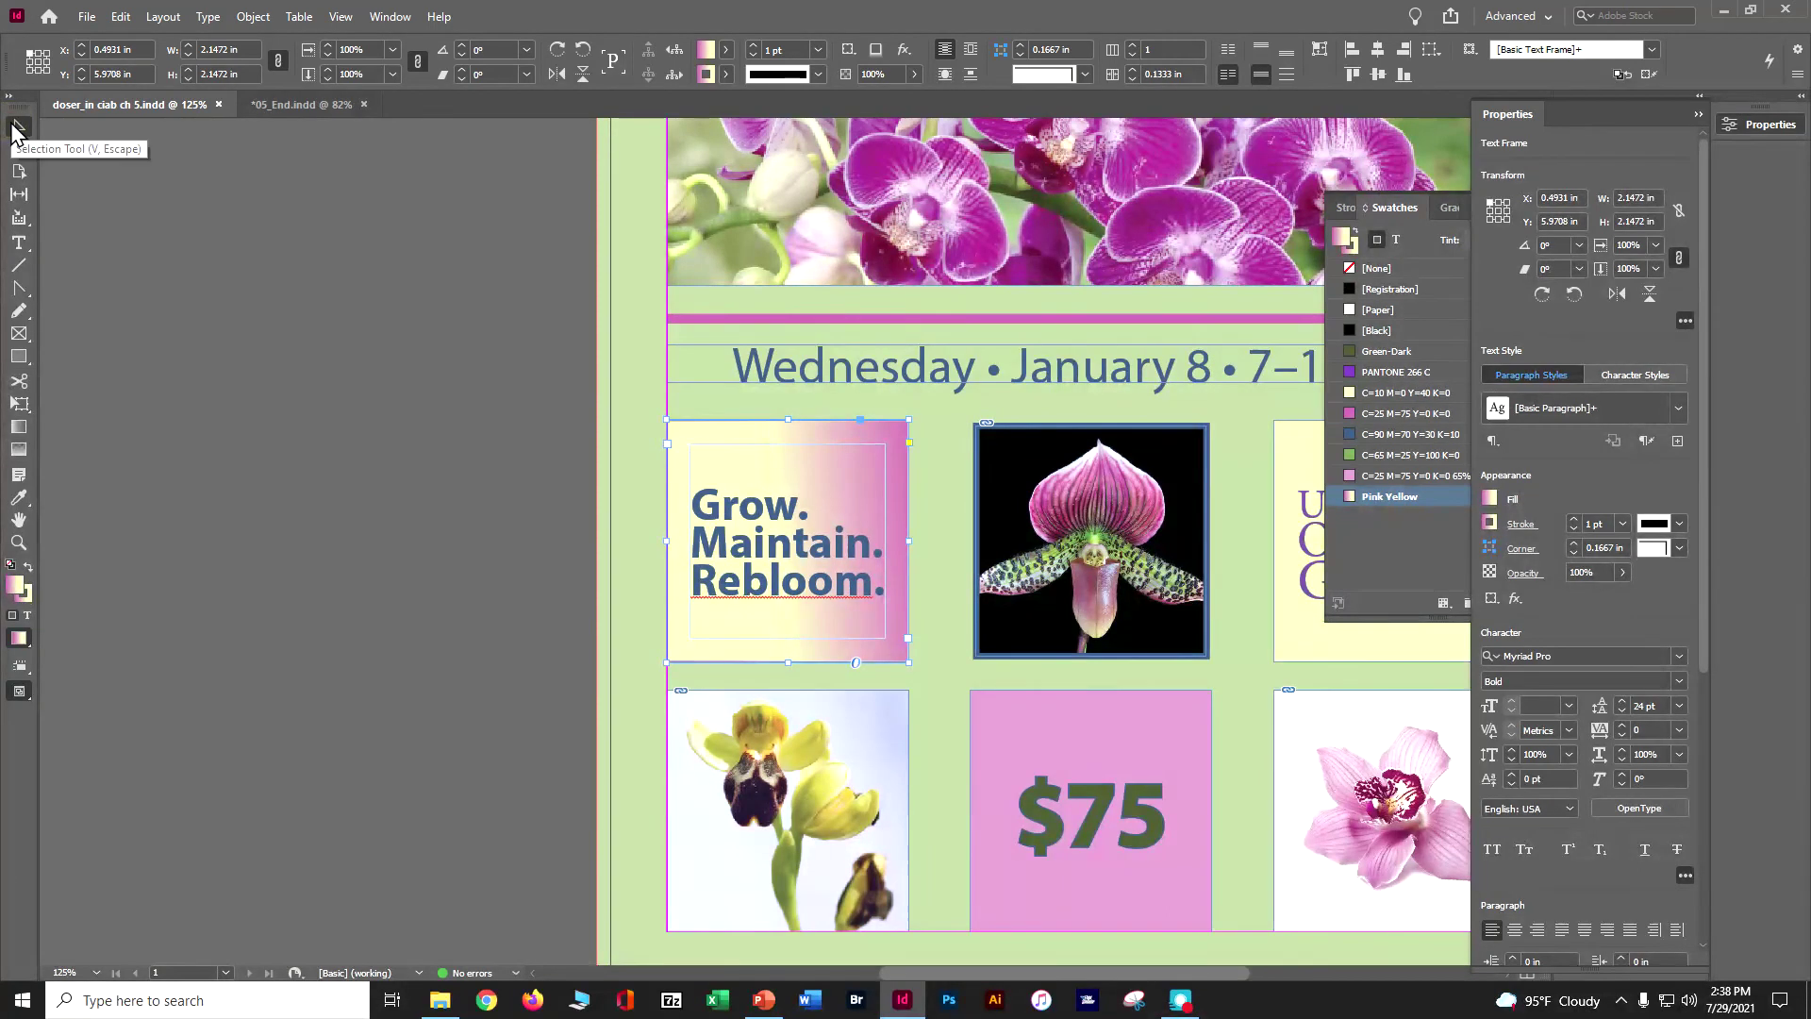
{"action": "left_click", "coordinate": [206, 286]}
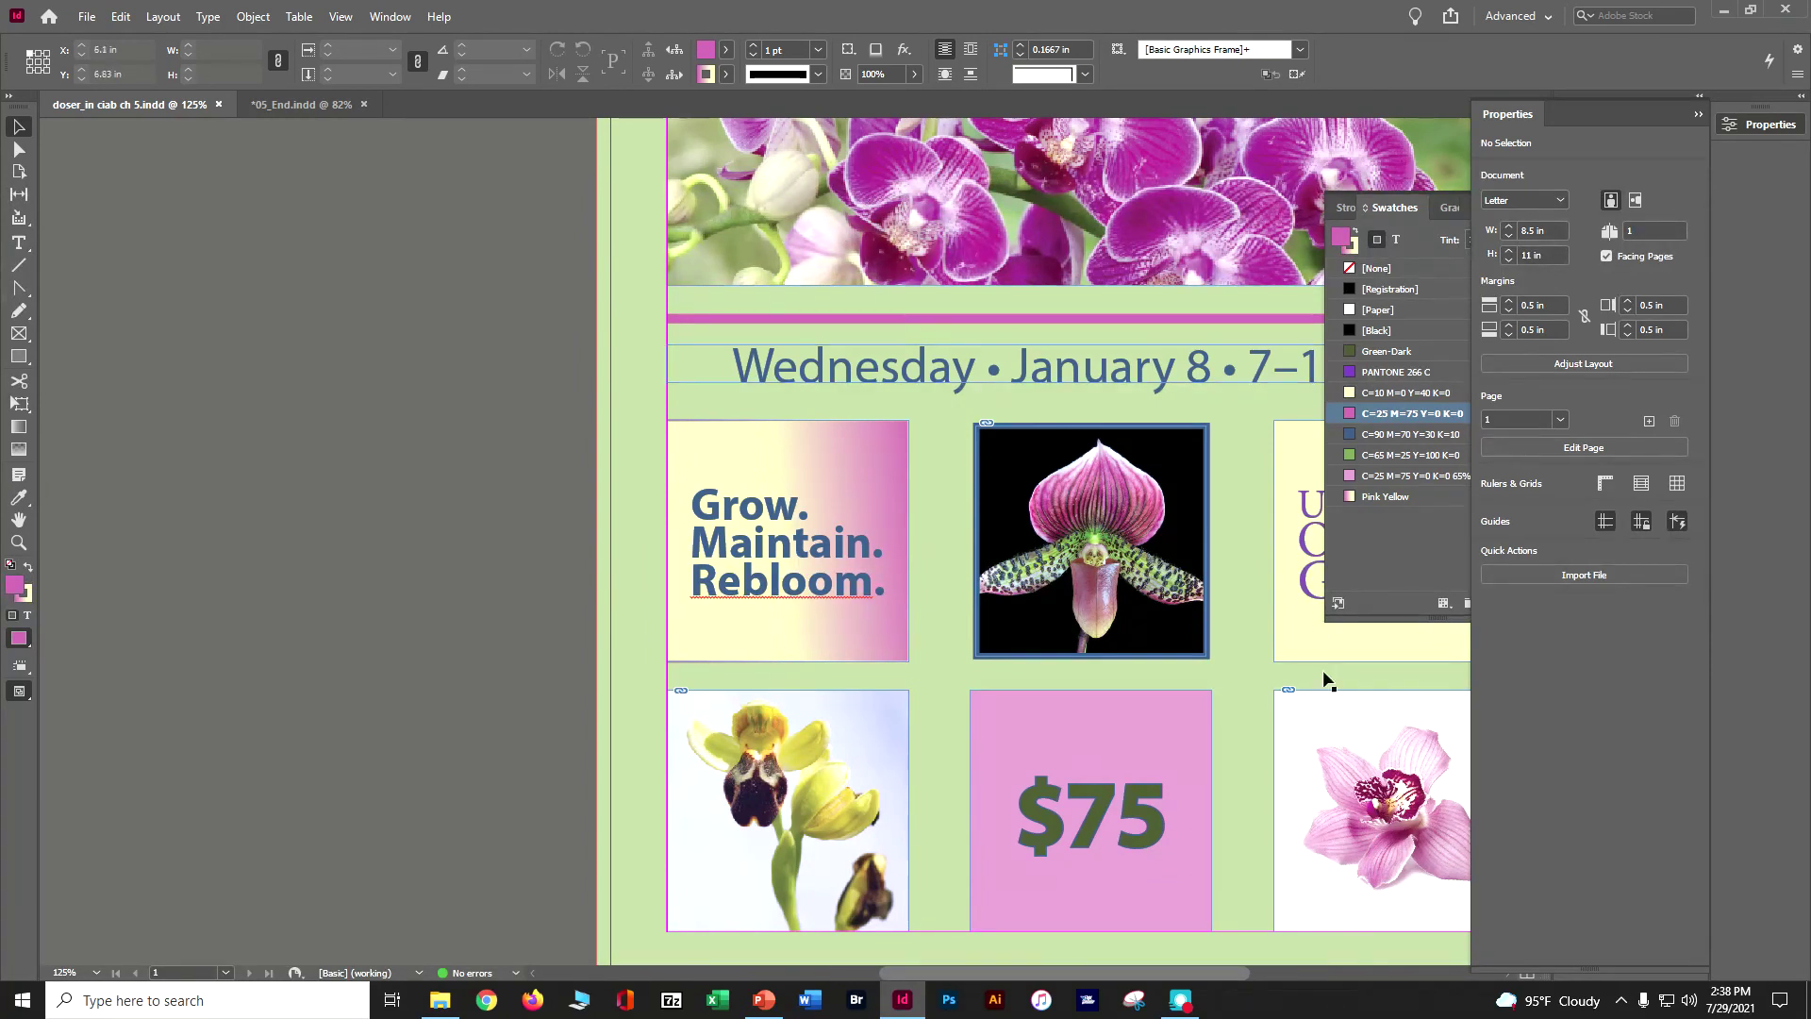
Create a new color group named "Orchid Clinic Ad" in the swatches.
{"action": "left_click", "coordinate": [1698, 114]}
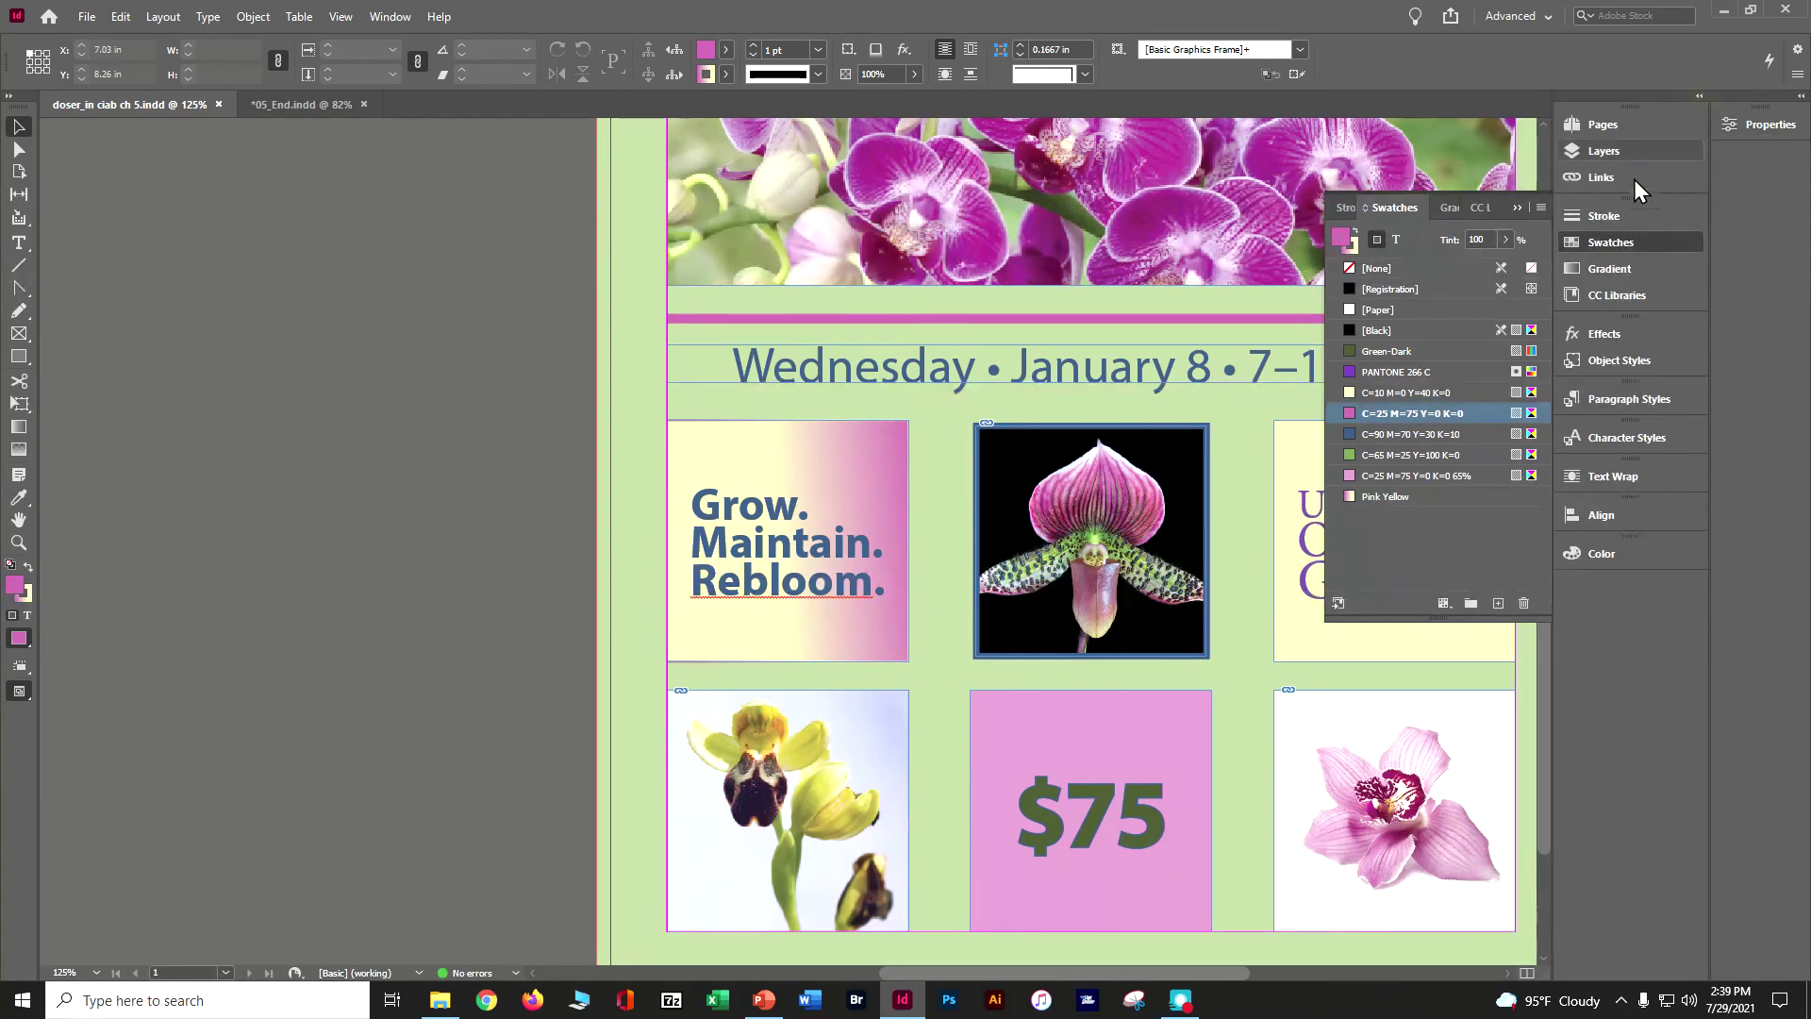
{"action": "left_click", "coordinate": [1544, 208]}
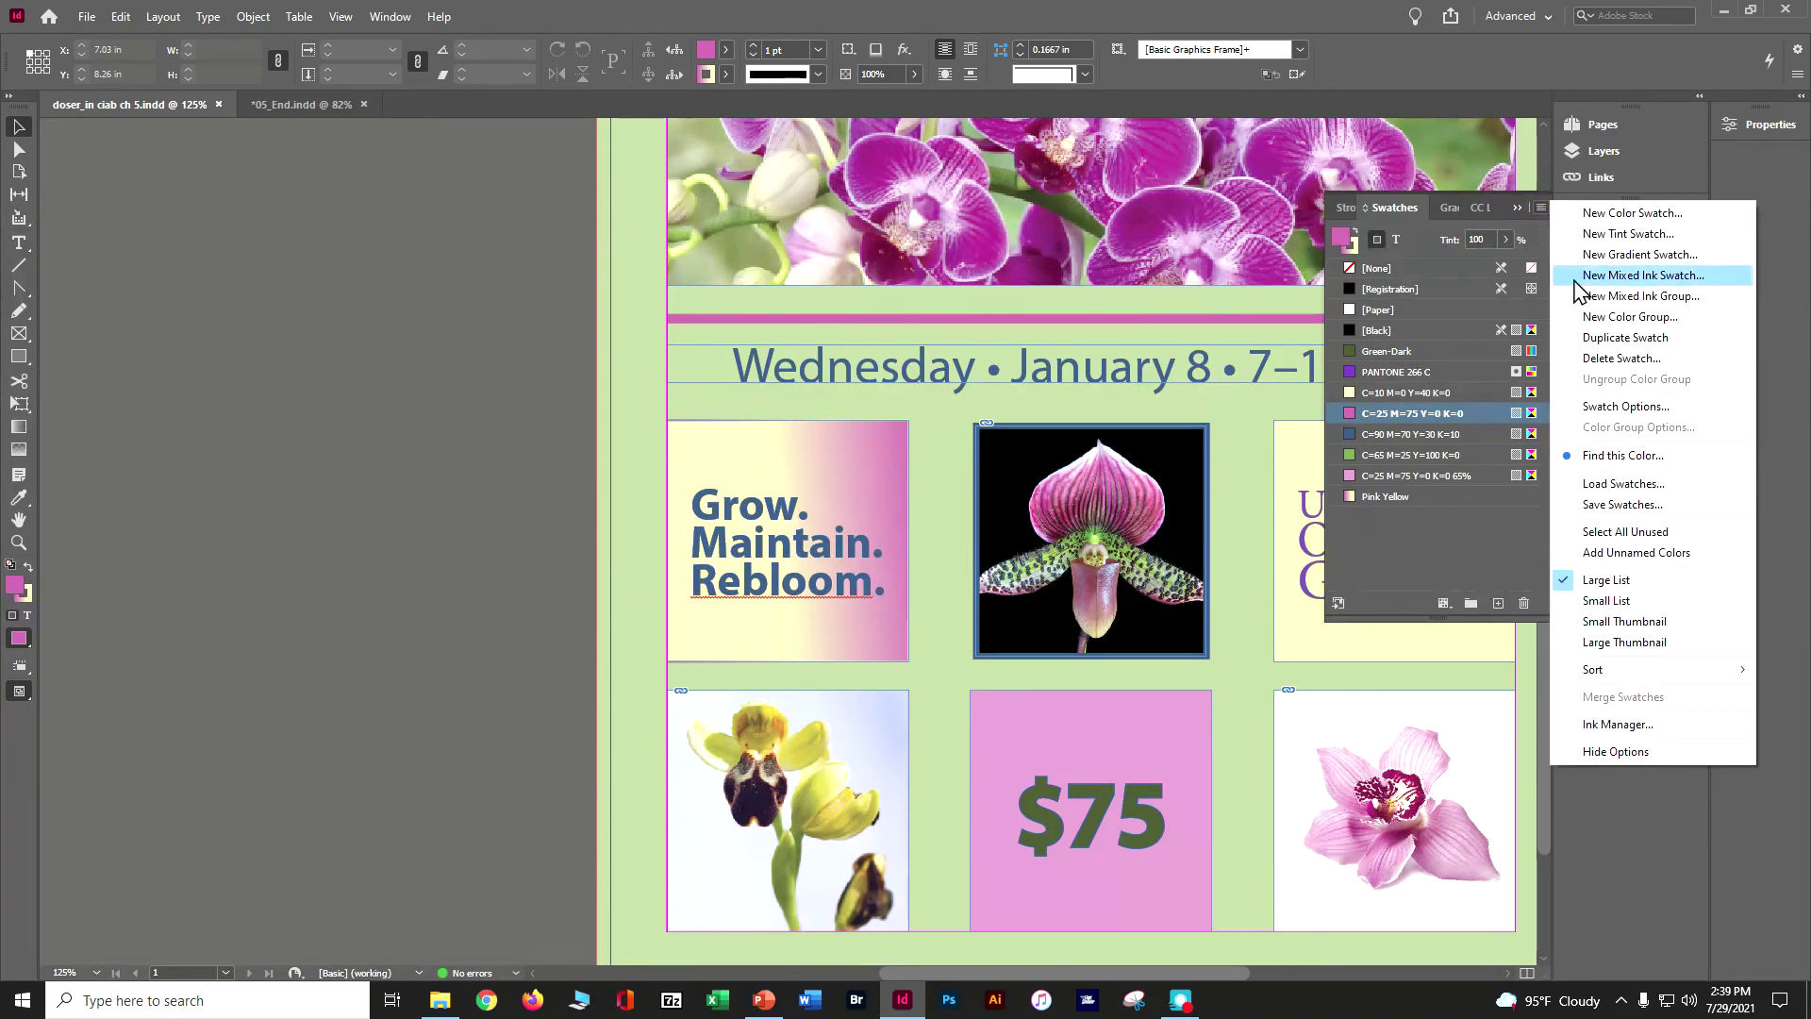
{"action": "left_click", "coordinate": [1585, 317]}
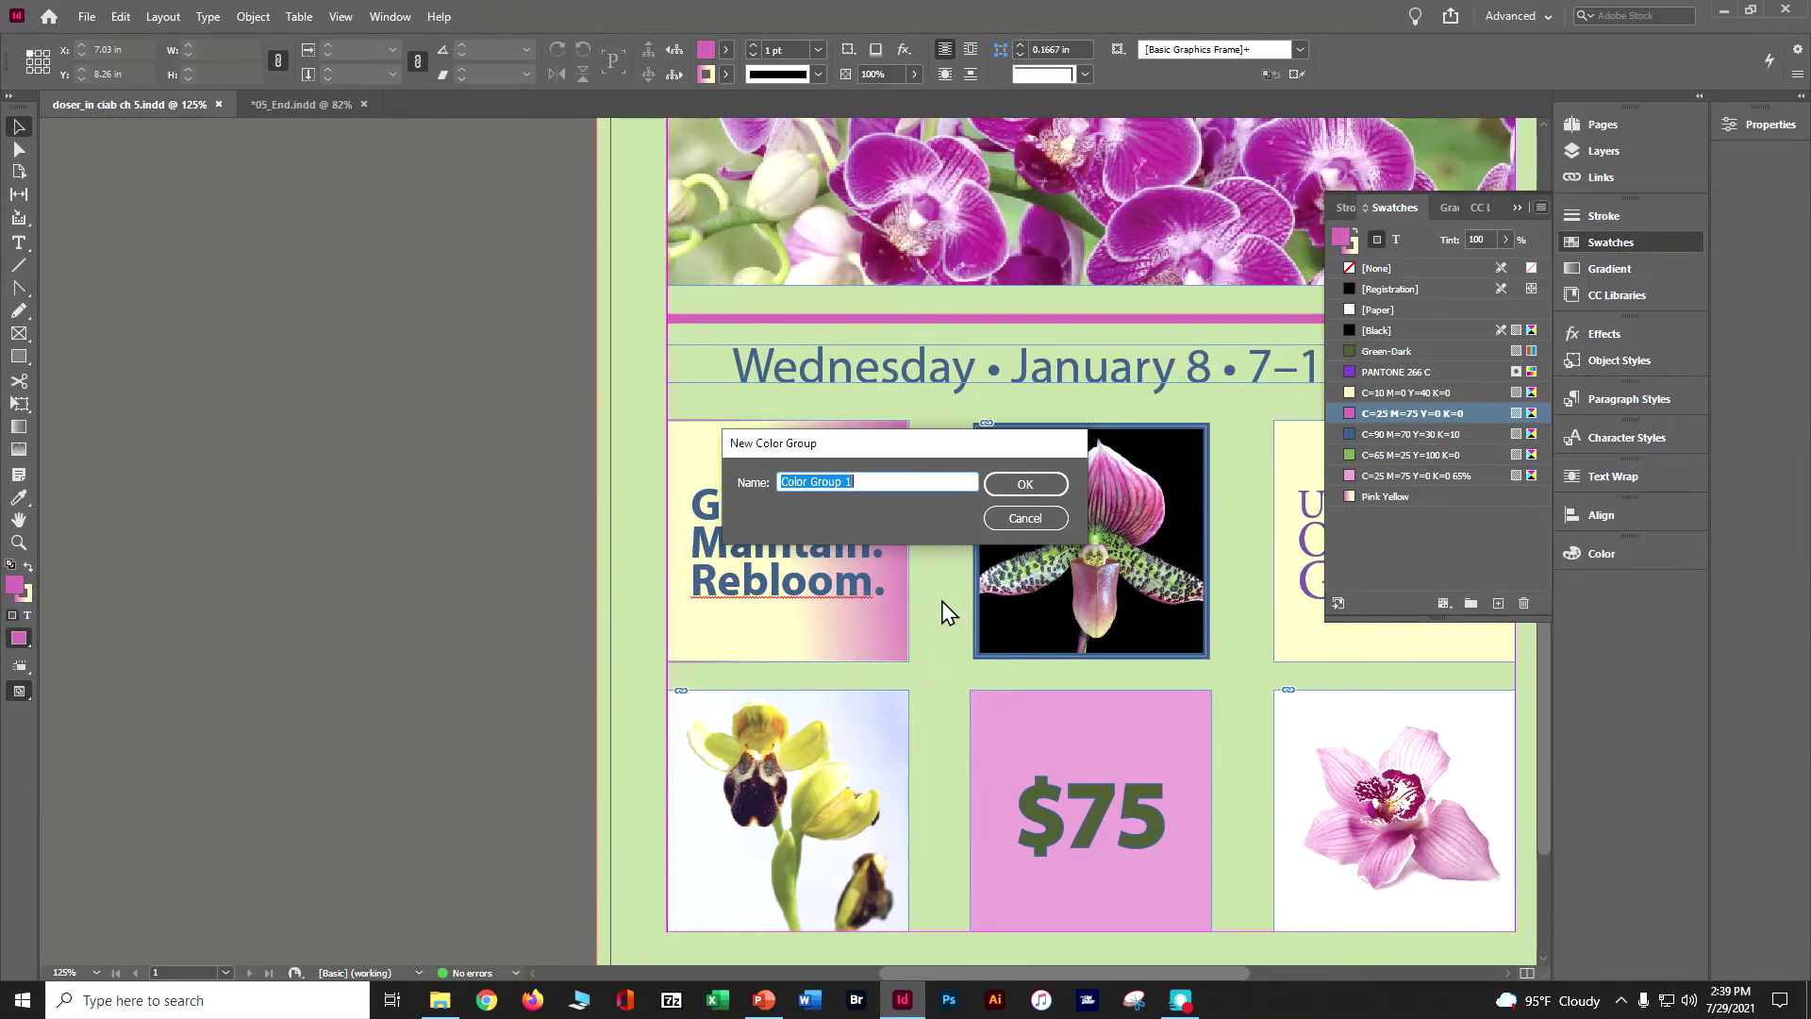
{"action": "type", "text": "Orchid Clinic Ad"}
{"action": "left_click", "coordinate": [1033, 490]}
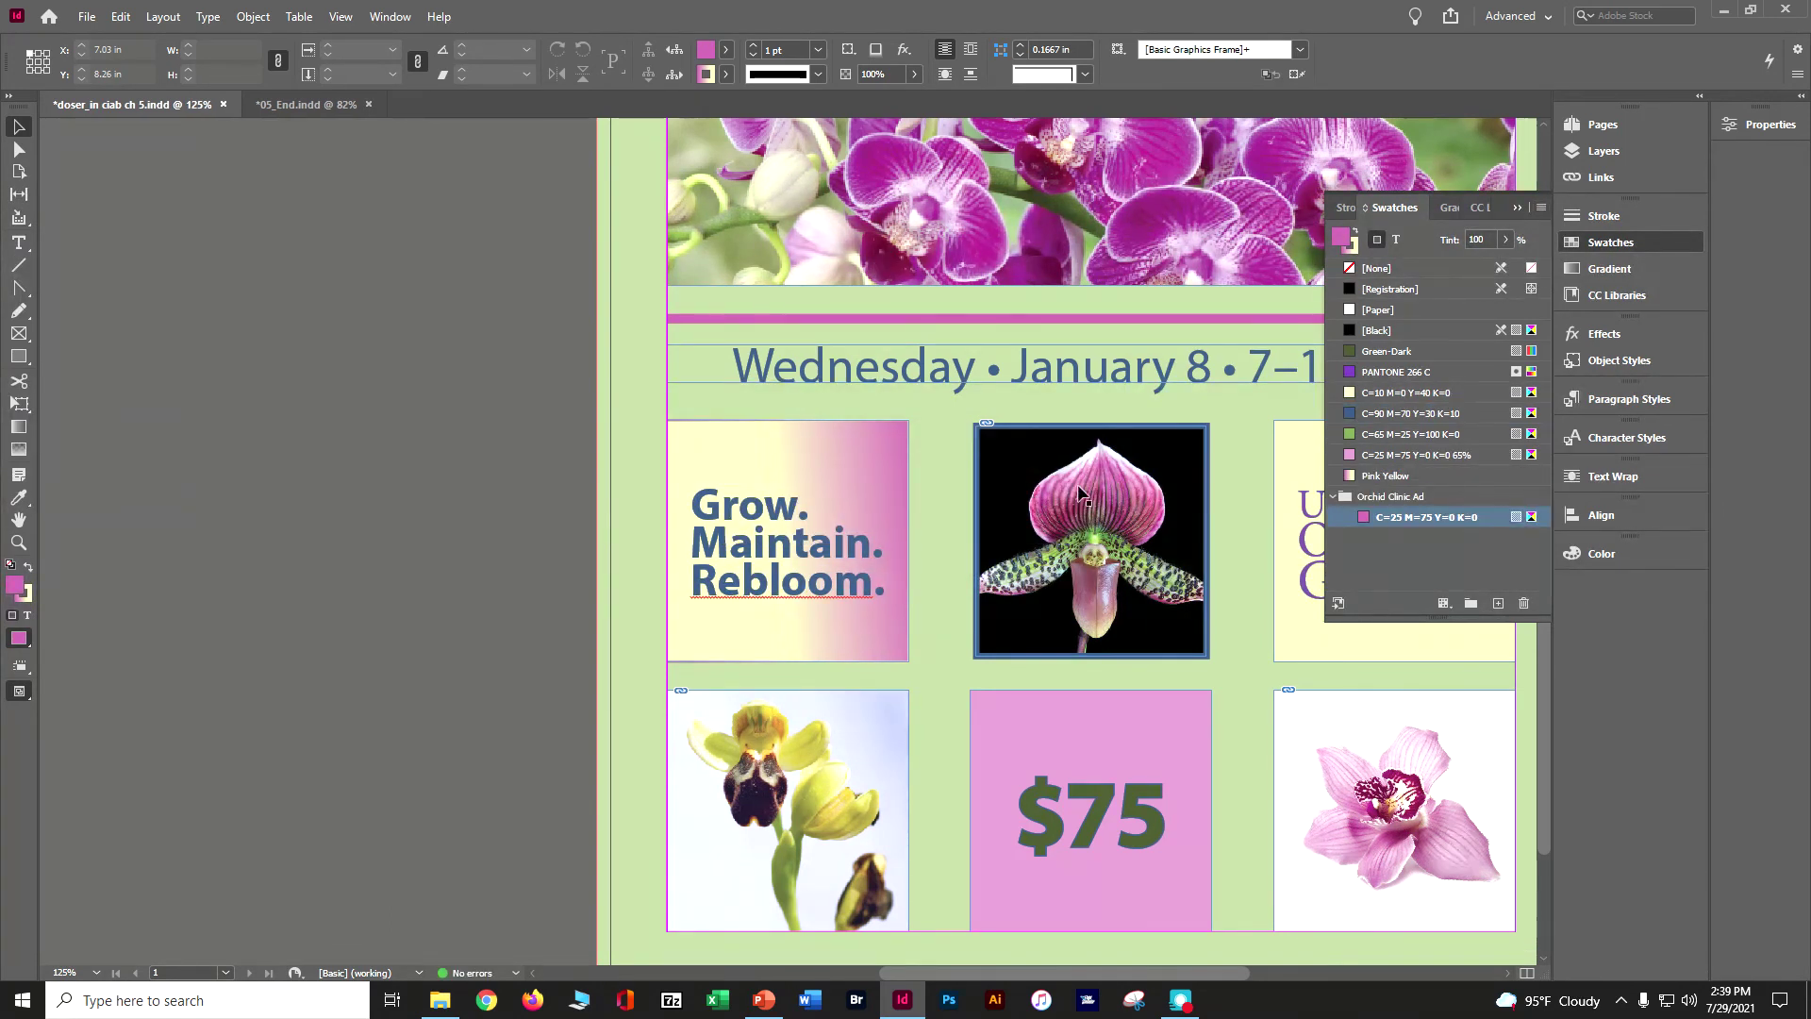
Move the swatches from Green-Dark through Pink Yellow into the Orchid Clinic Ad color group and save the document.
{"action": "left_click", "coordinate": [1394, 351]}
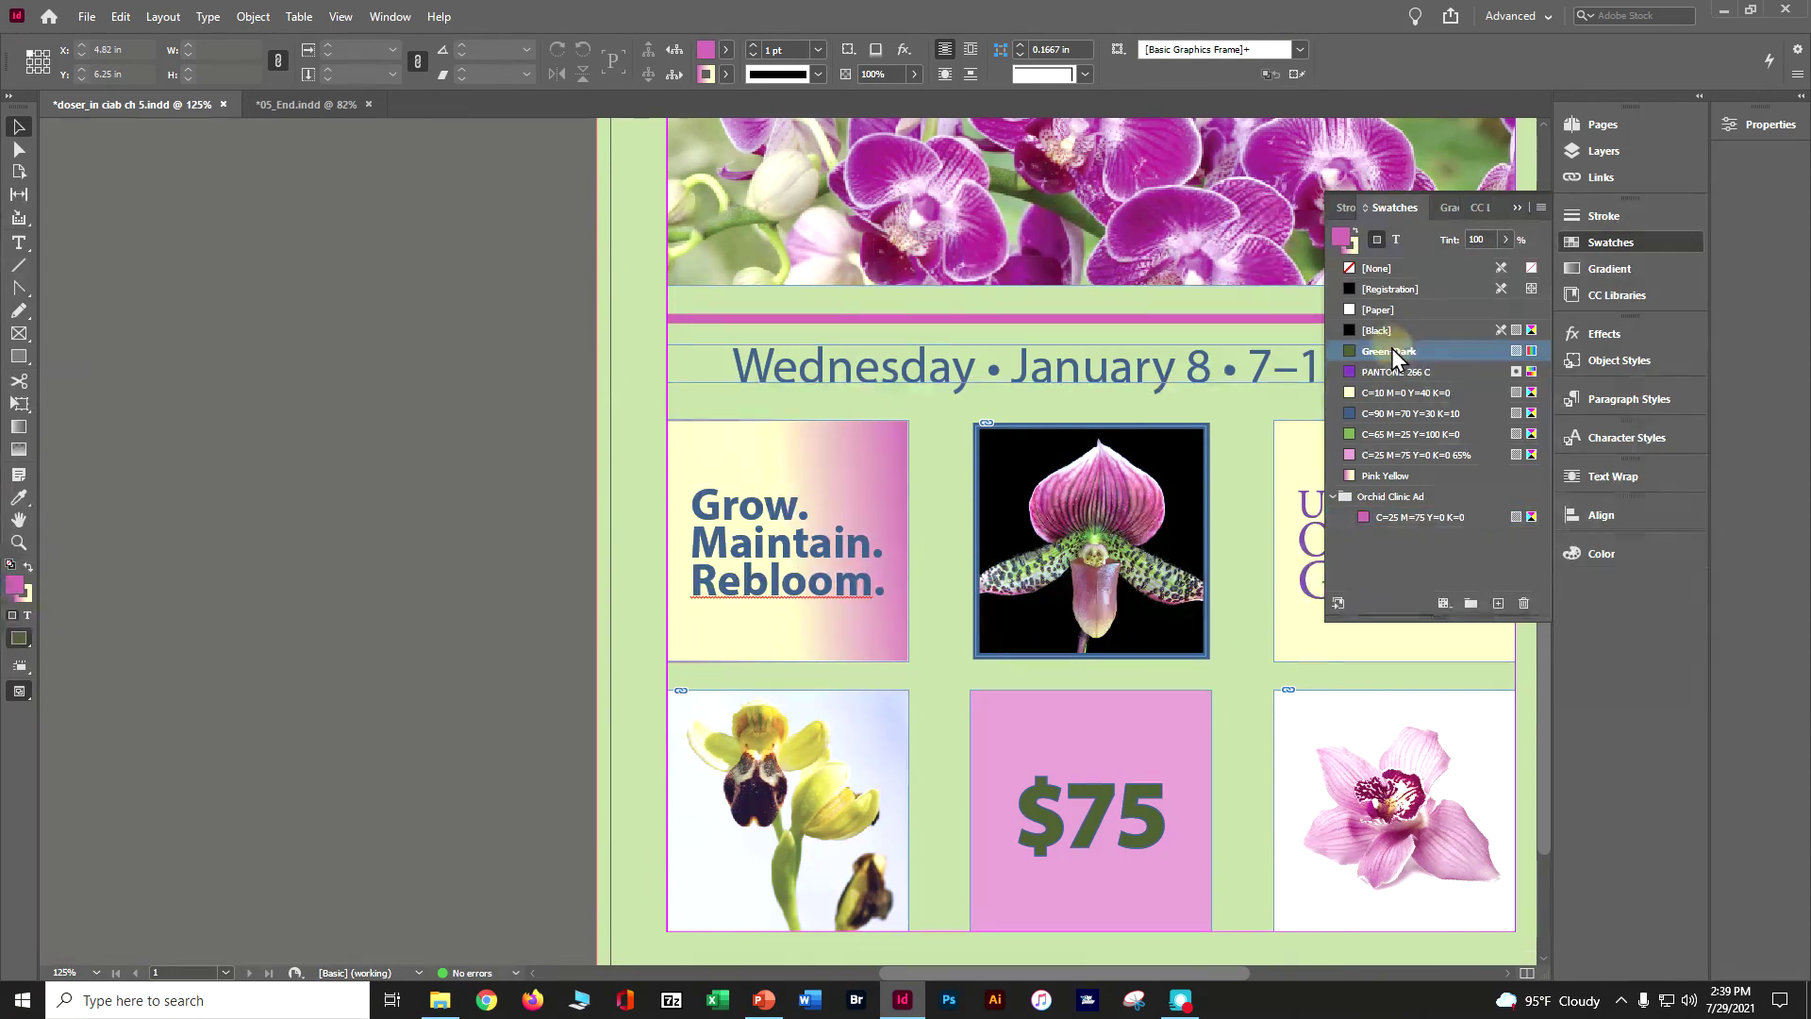
{"action": "left_click", "coordinate": [1400, 476], "text": "shift"}
{"action": "left_click", "coordinate": [1399, 475]}
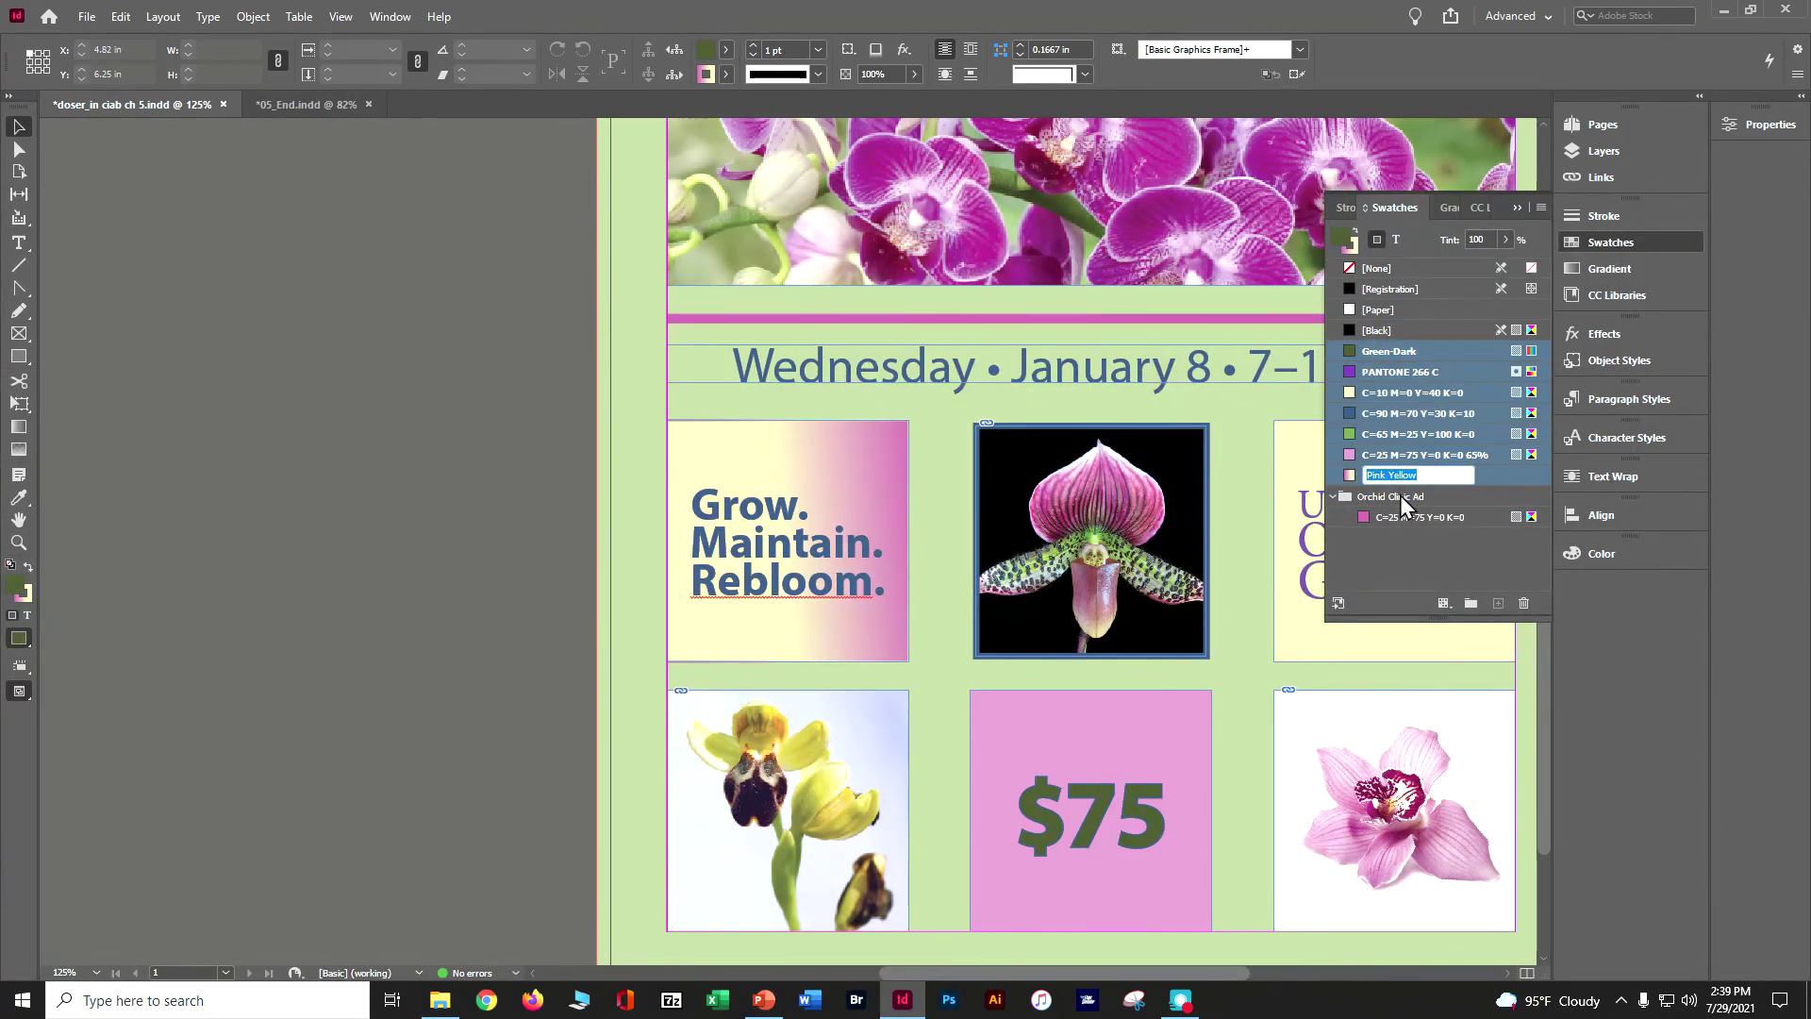
{"action": "key", "text": "Escape"}
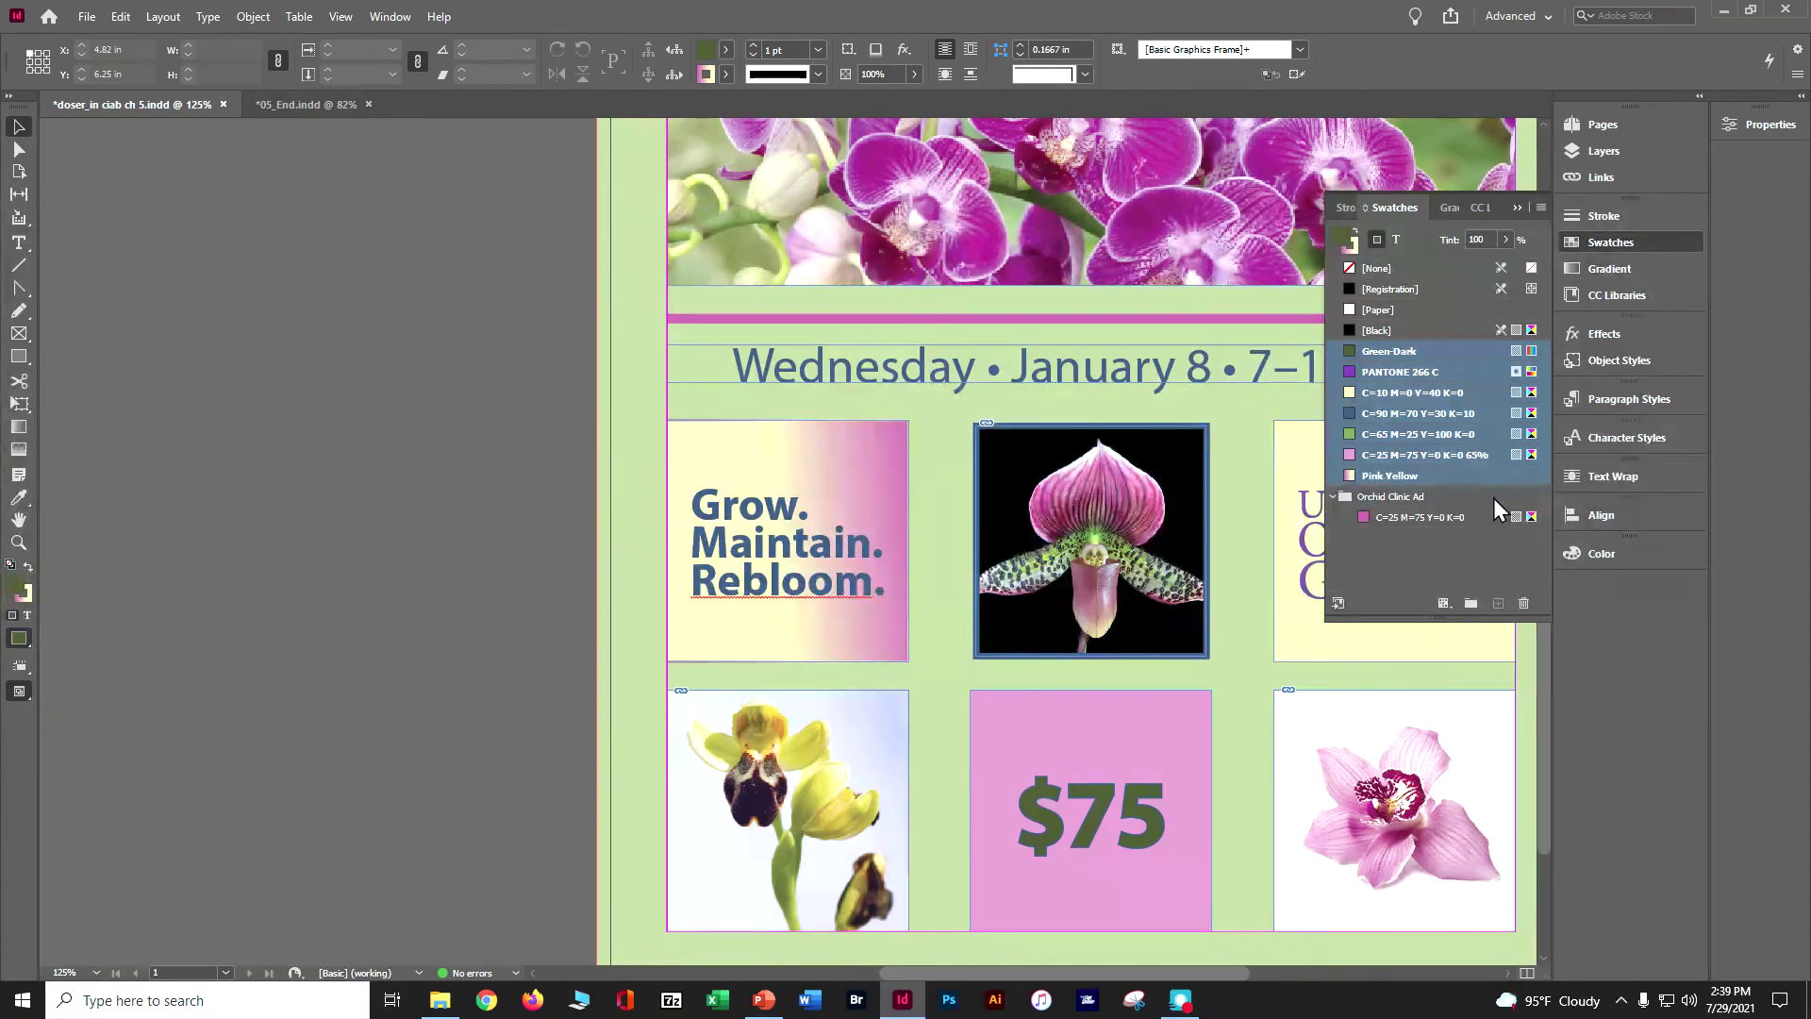
{"action": "left_click_drag", "start_coordinate": [1458, 482], "coordinate": [1458, 513]}
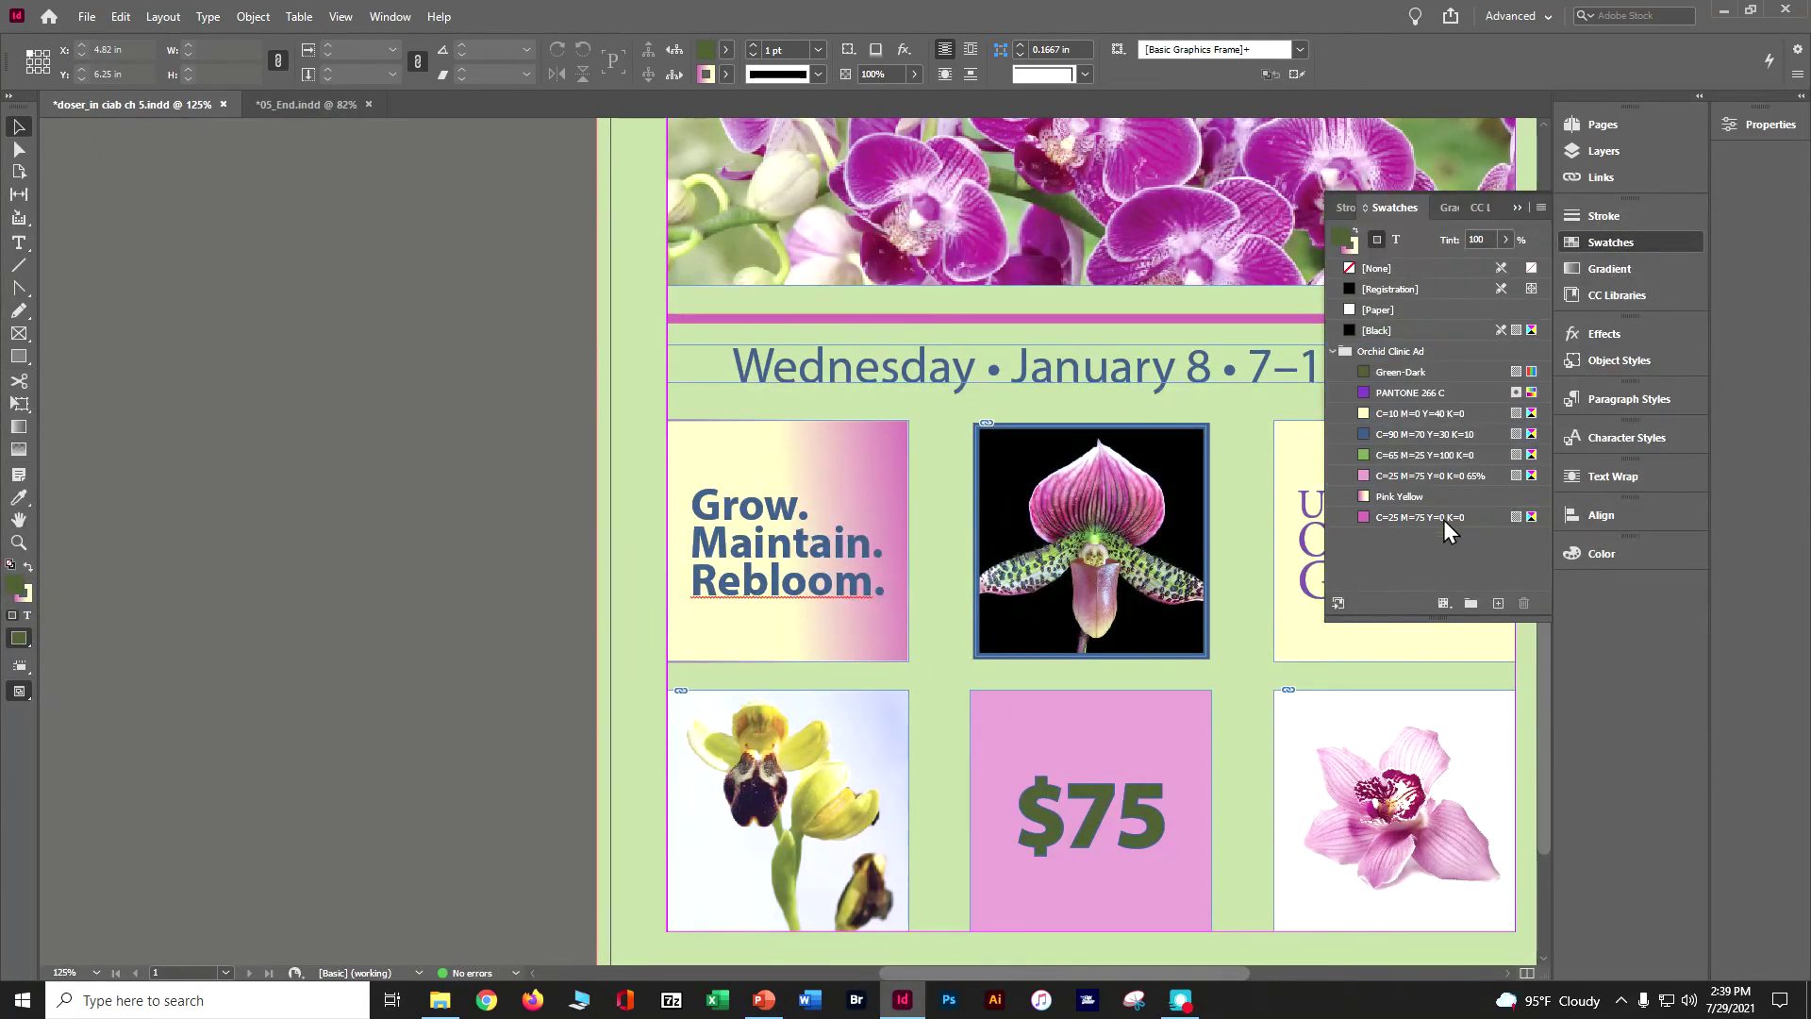
{"action": "left_click", "coordinate": [1396, 372]}
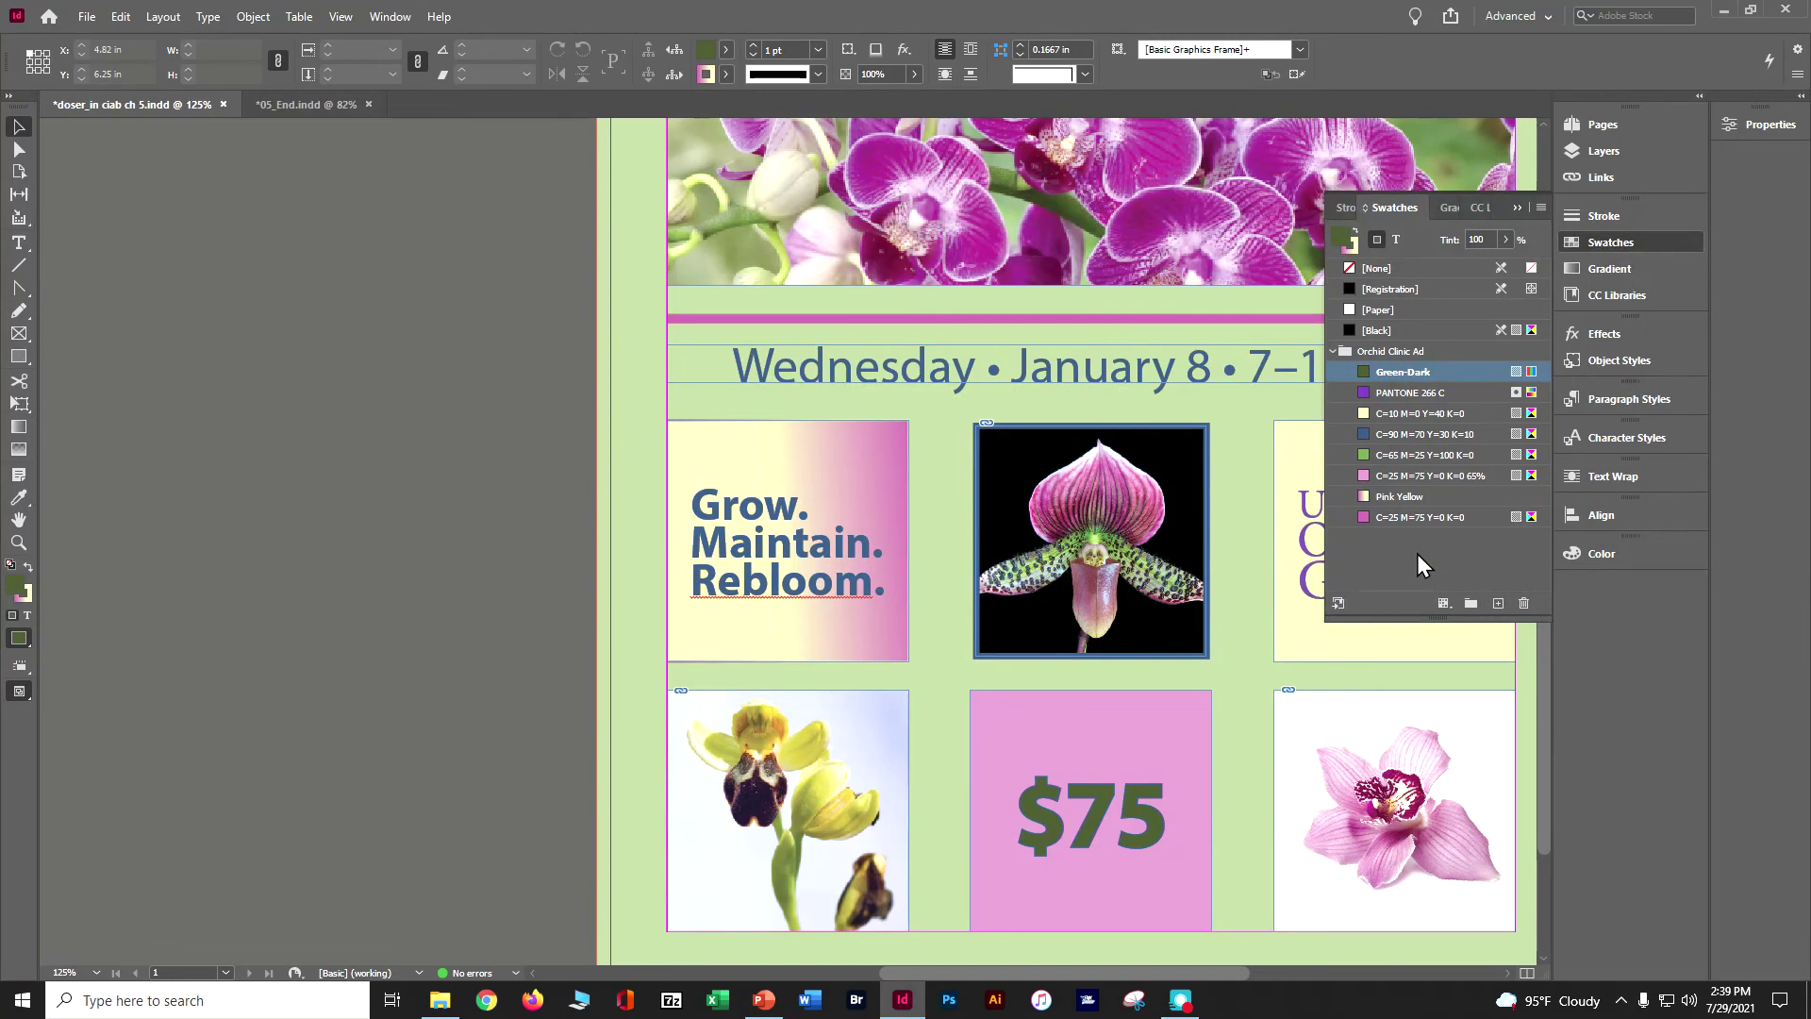
{"action": "key", "text": "ctrl+s"}
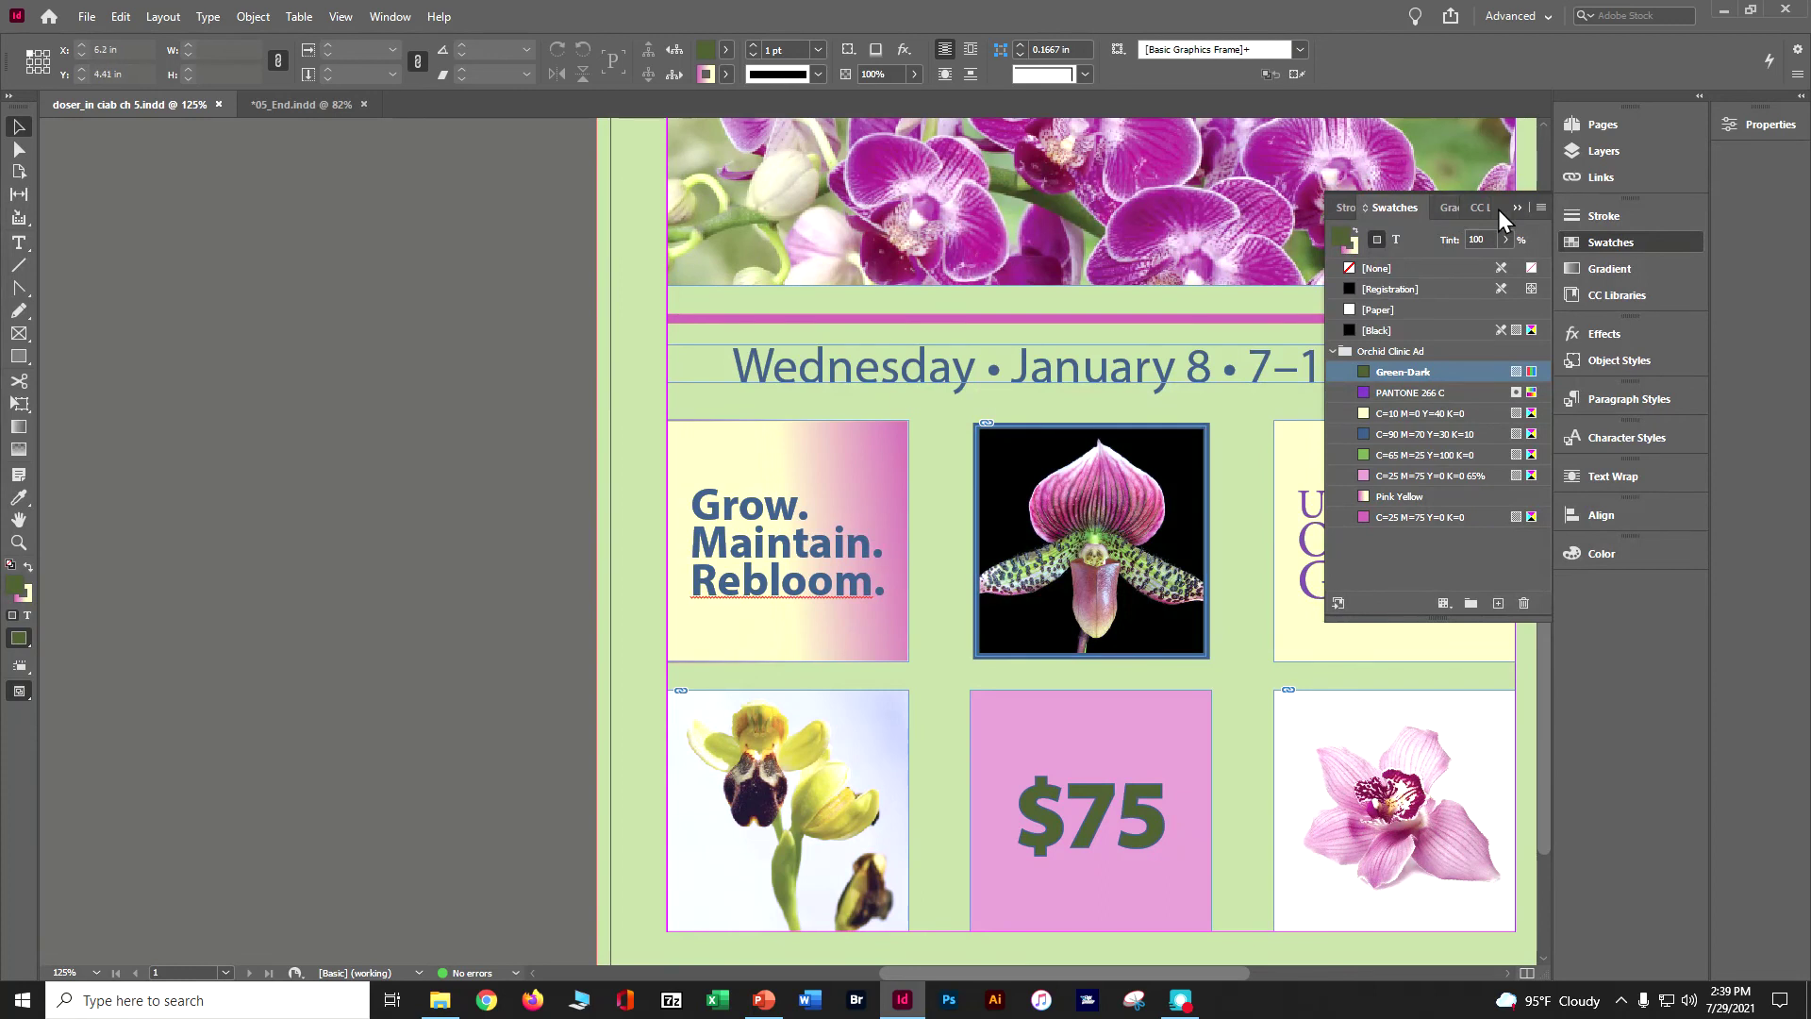
Sample a color theme from the orchid picture on the black background with the Color Theme tool.
{"action": "left_click_drag", "start_coordinate": [1190, 976], "coordinate": [1285, 973]}
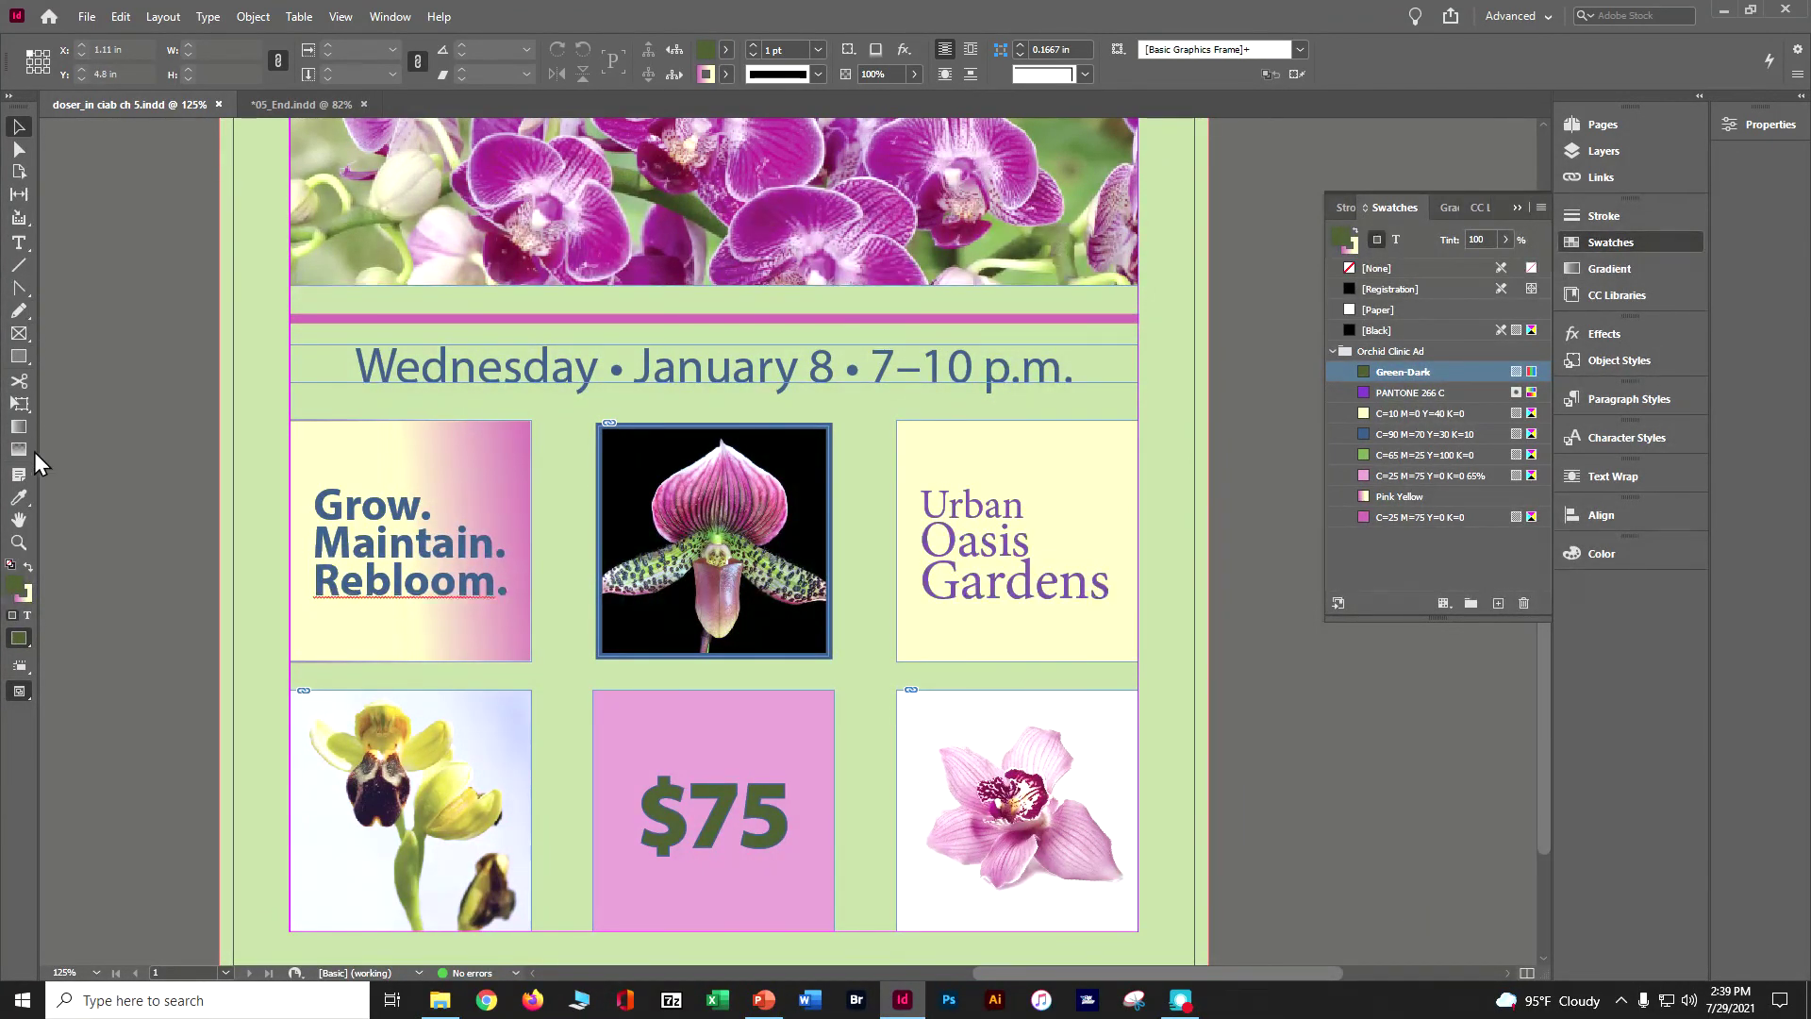
{"action": "left_click", "coordinate": [19, 498]}
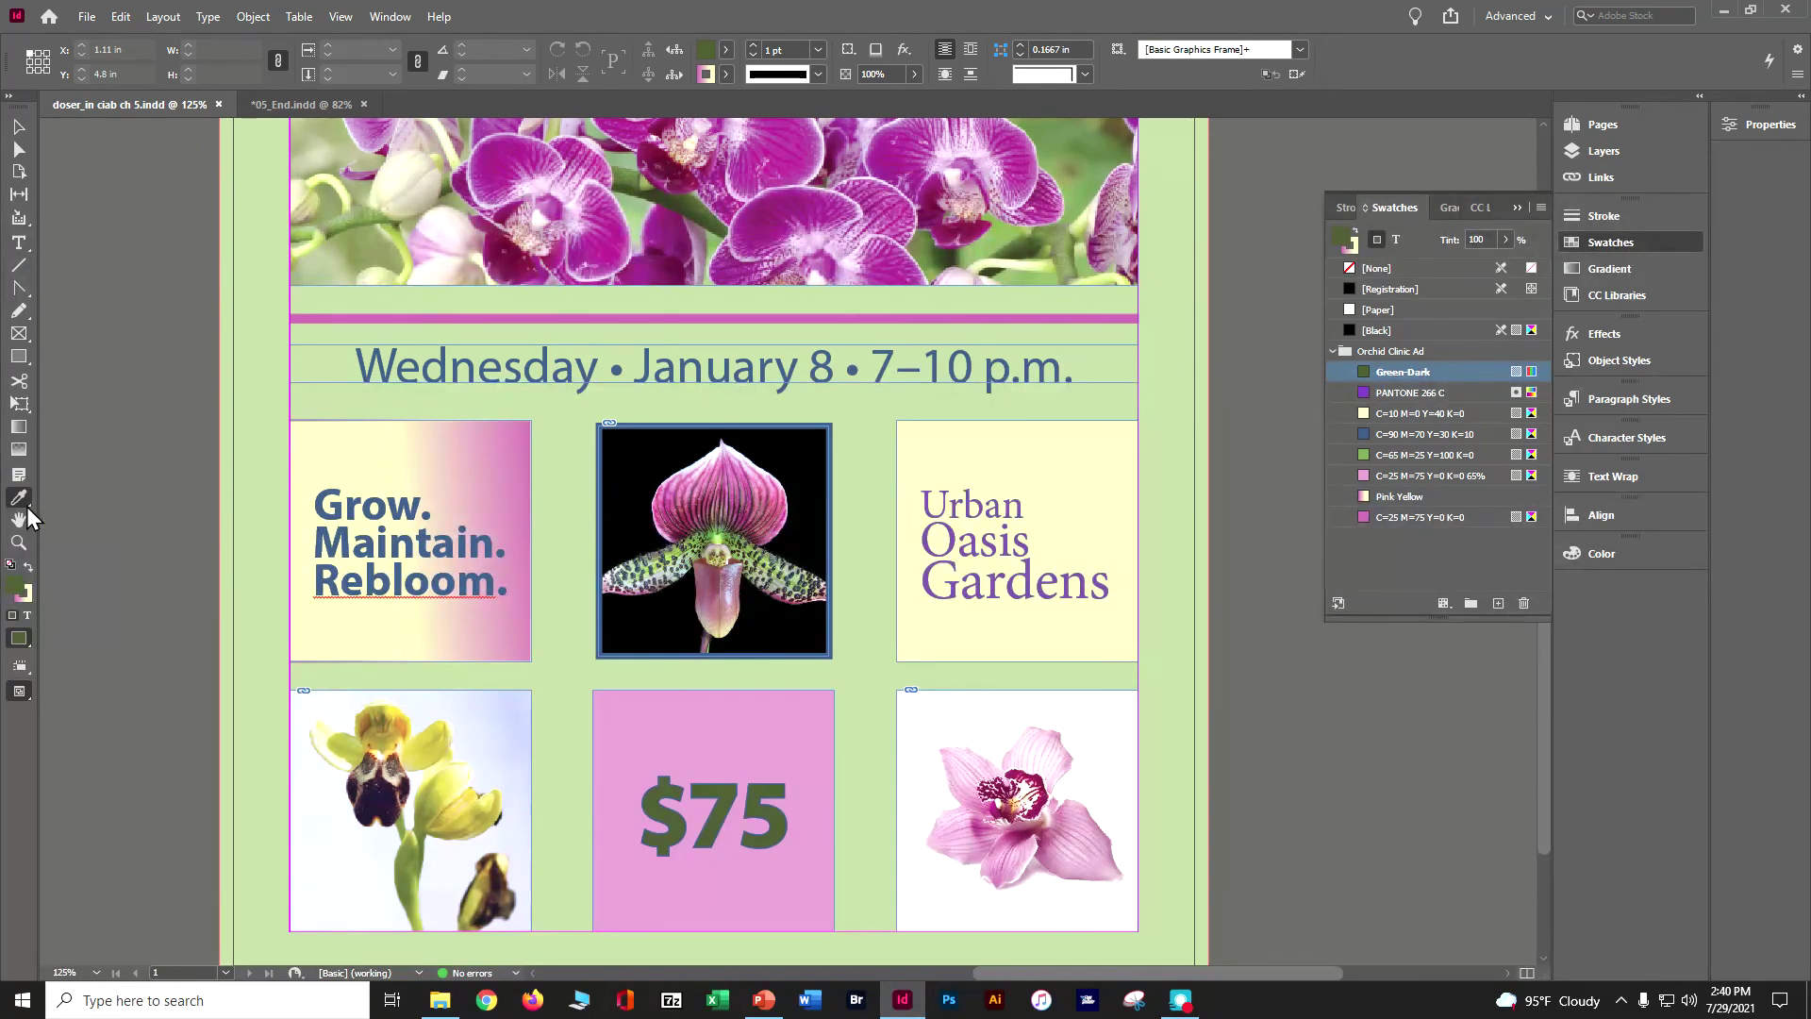
{"action": "right_click", "coordinate": [26, 507]}
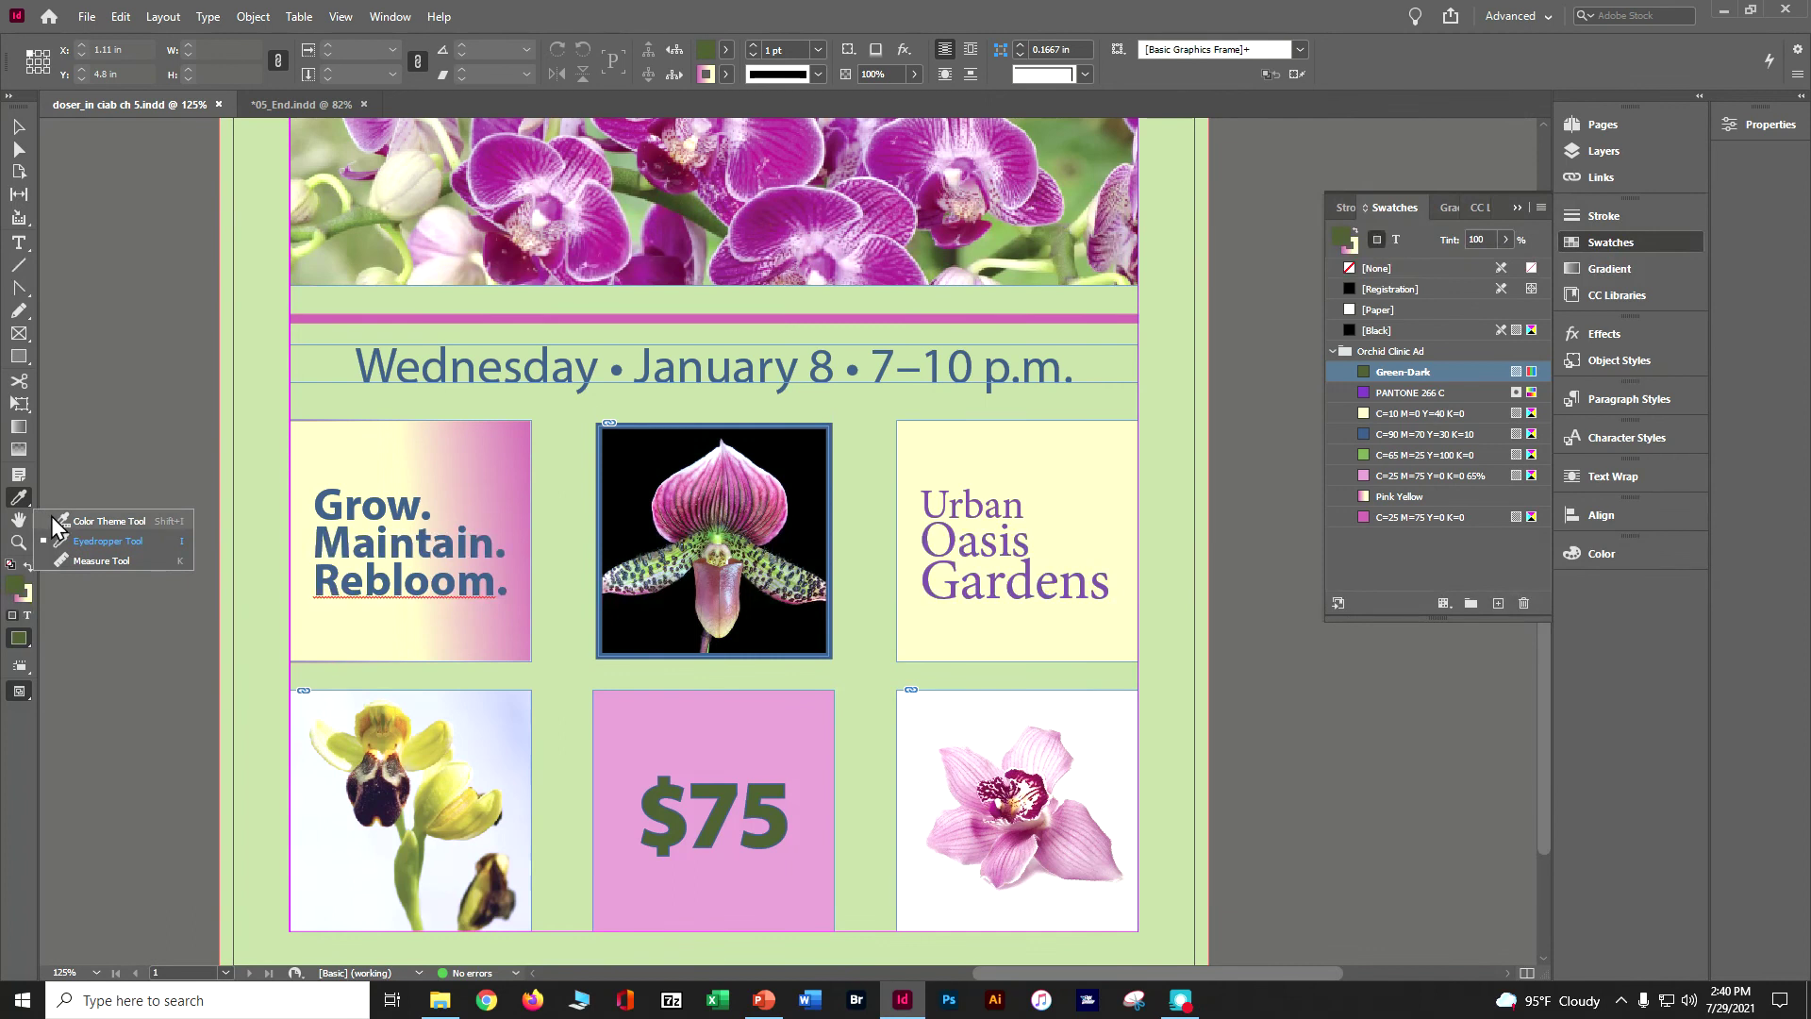
{"action": "left_click", "coordinate": [53, 521]}
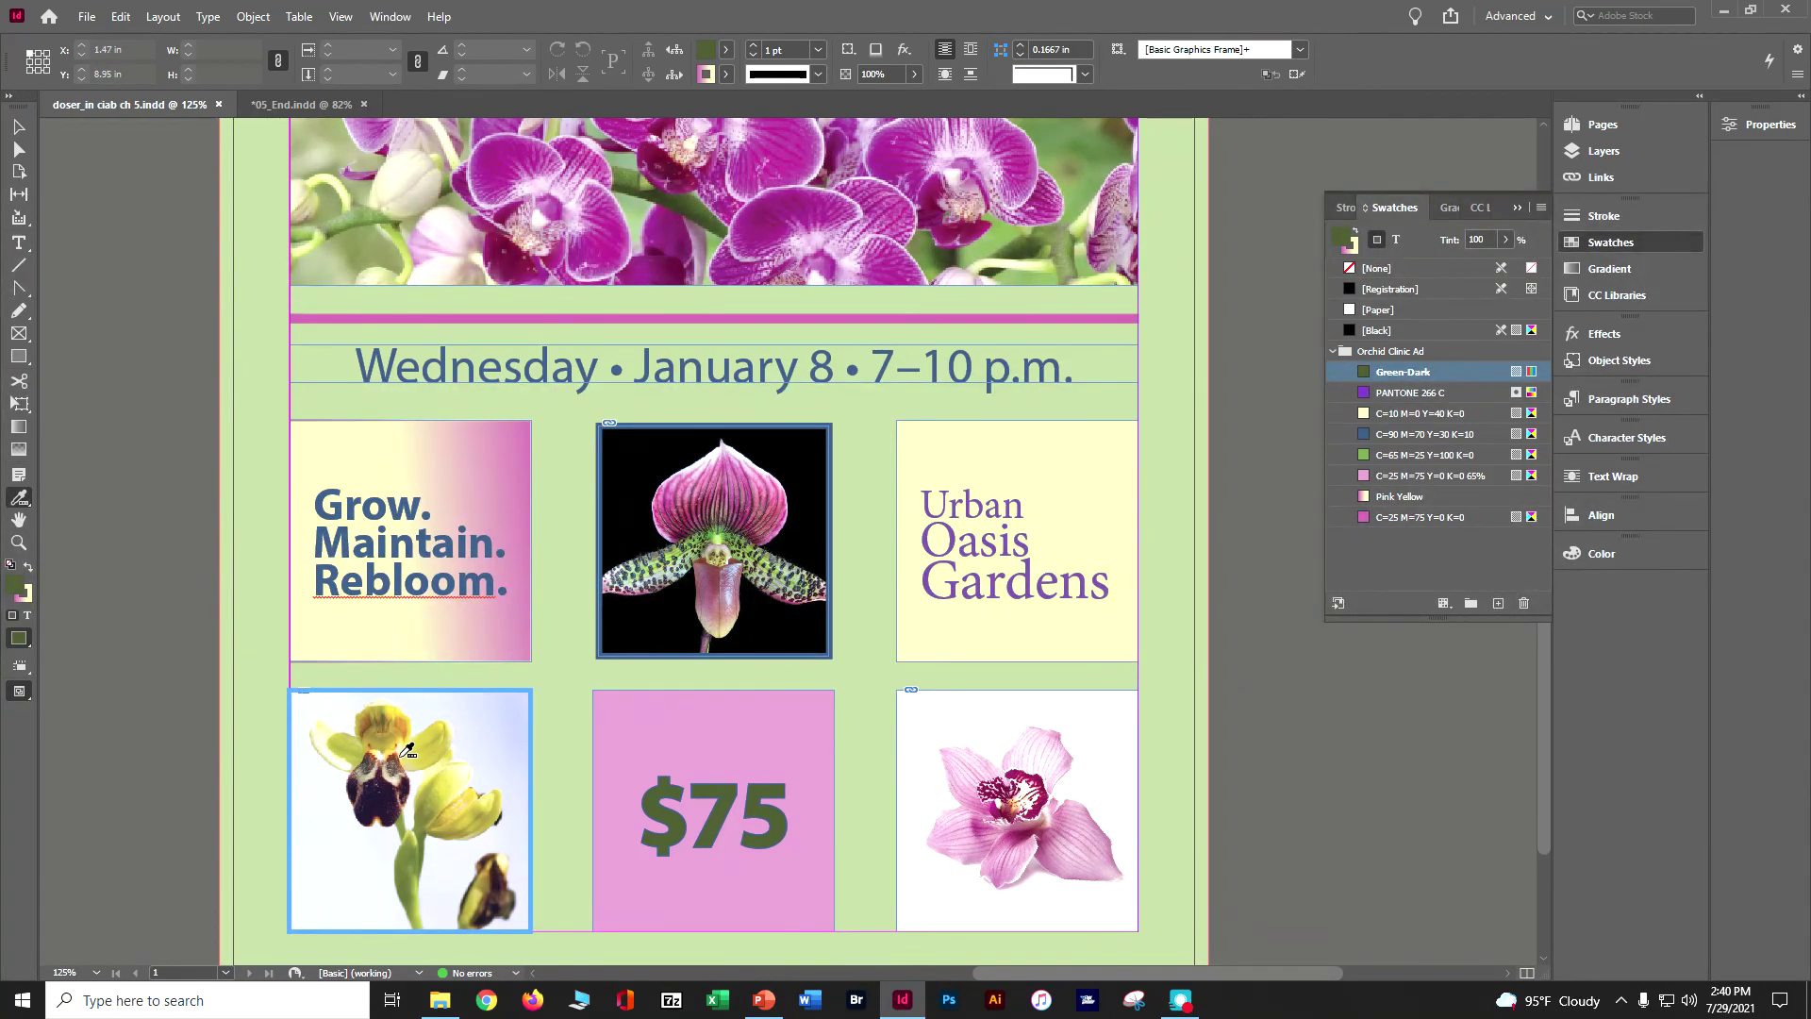
{"action": "left_click", "coordinate": [688, 478]}
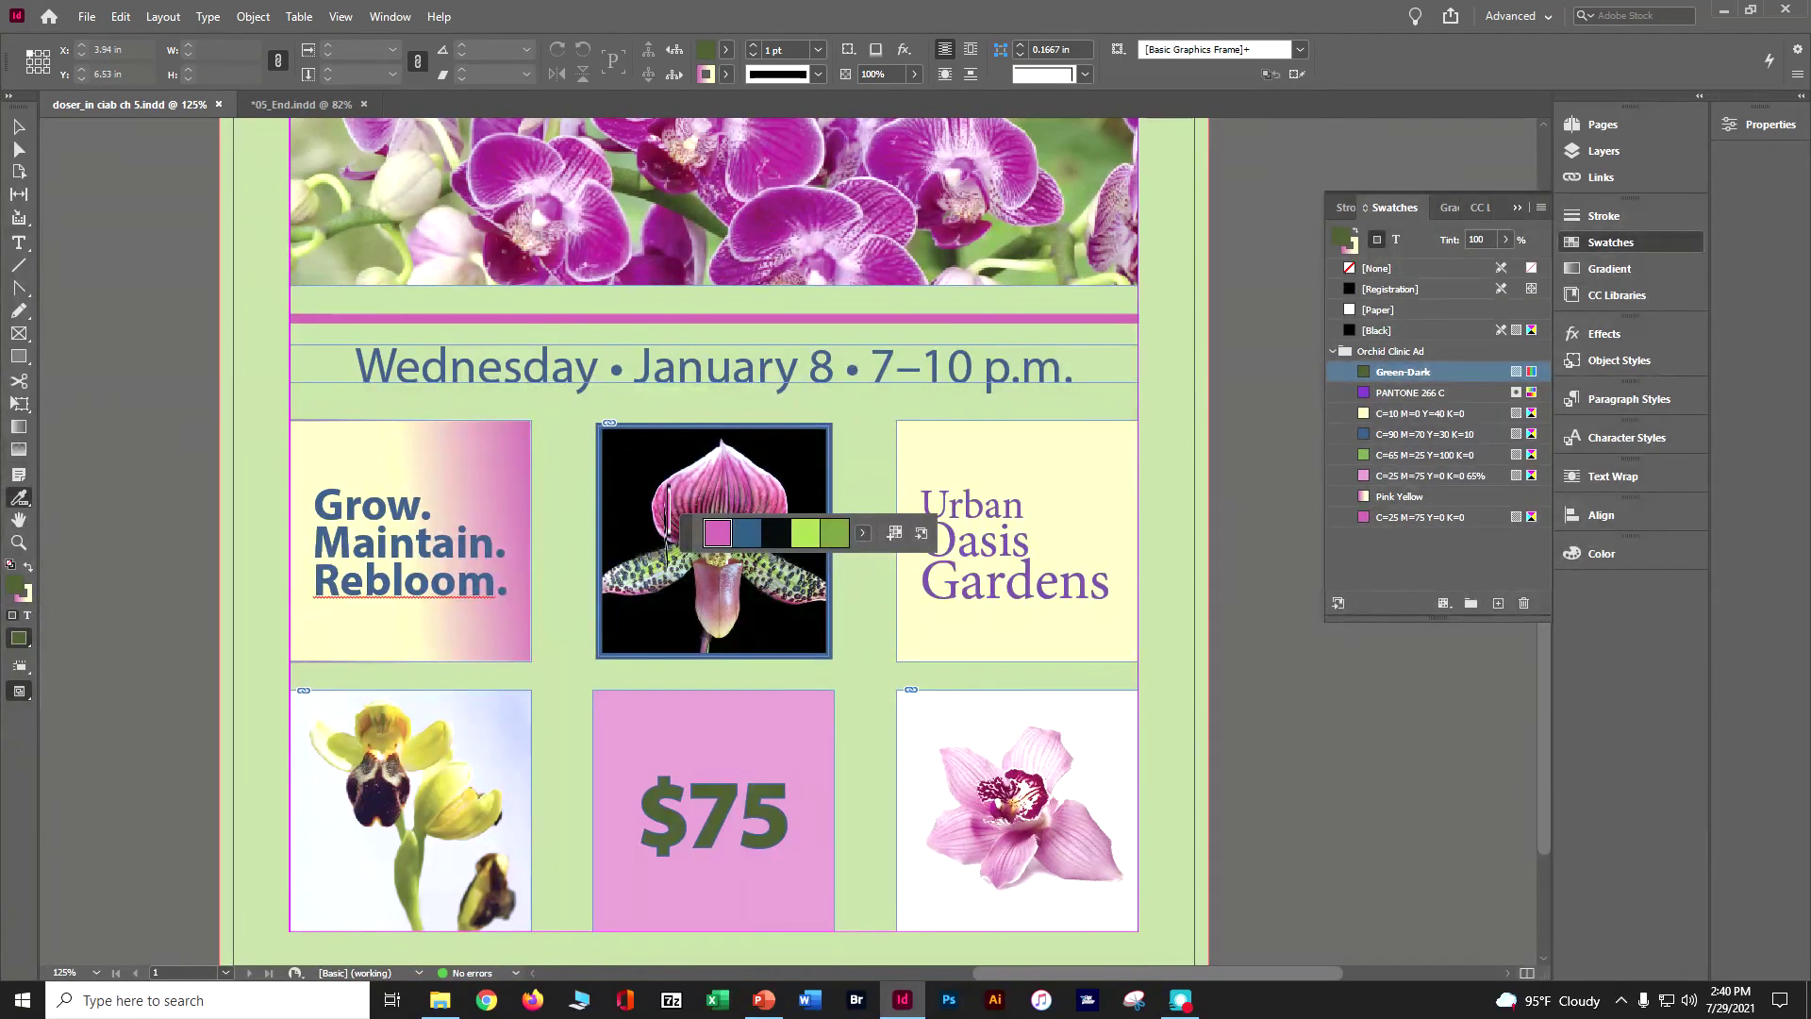
Choose the Muted variation of the sampled theme, add it to the swatches, and collapse both color groups.
{"action": "left_click", "coordinate": [863, 533]}
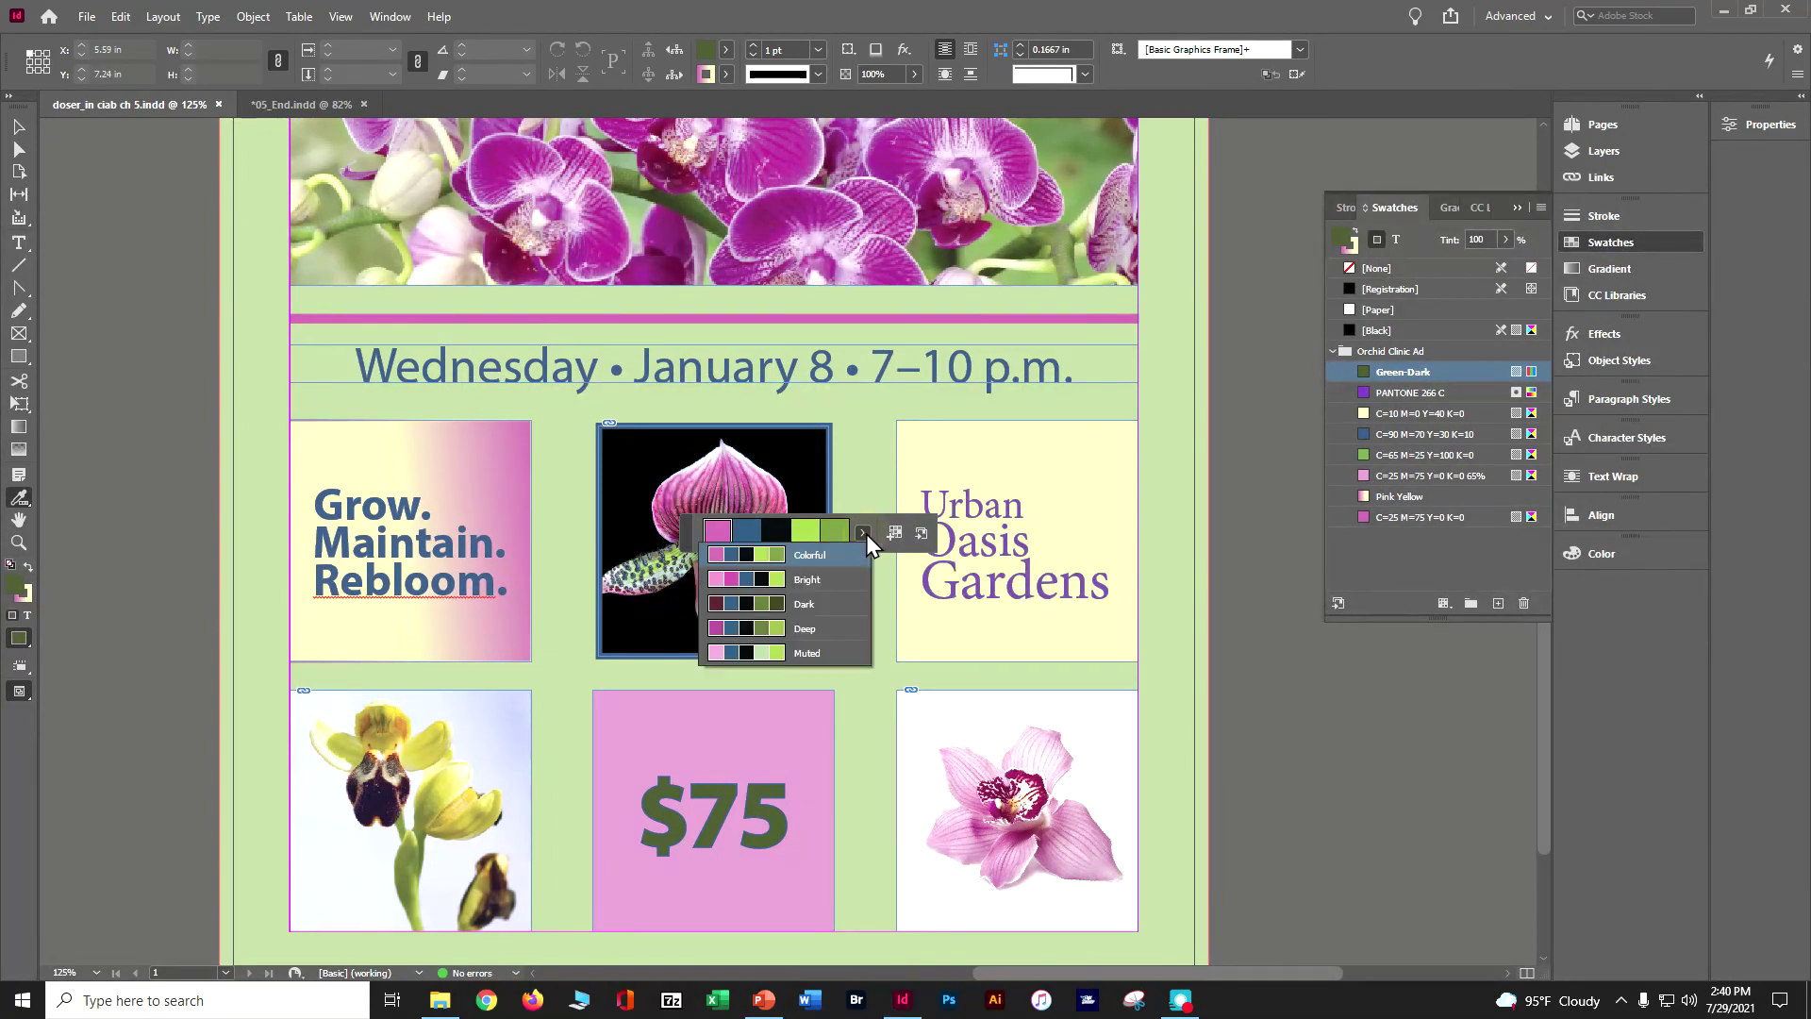
{"action": "left_click", "coordinate": [840, 654]}
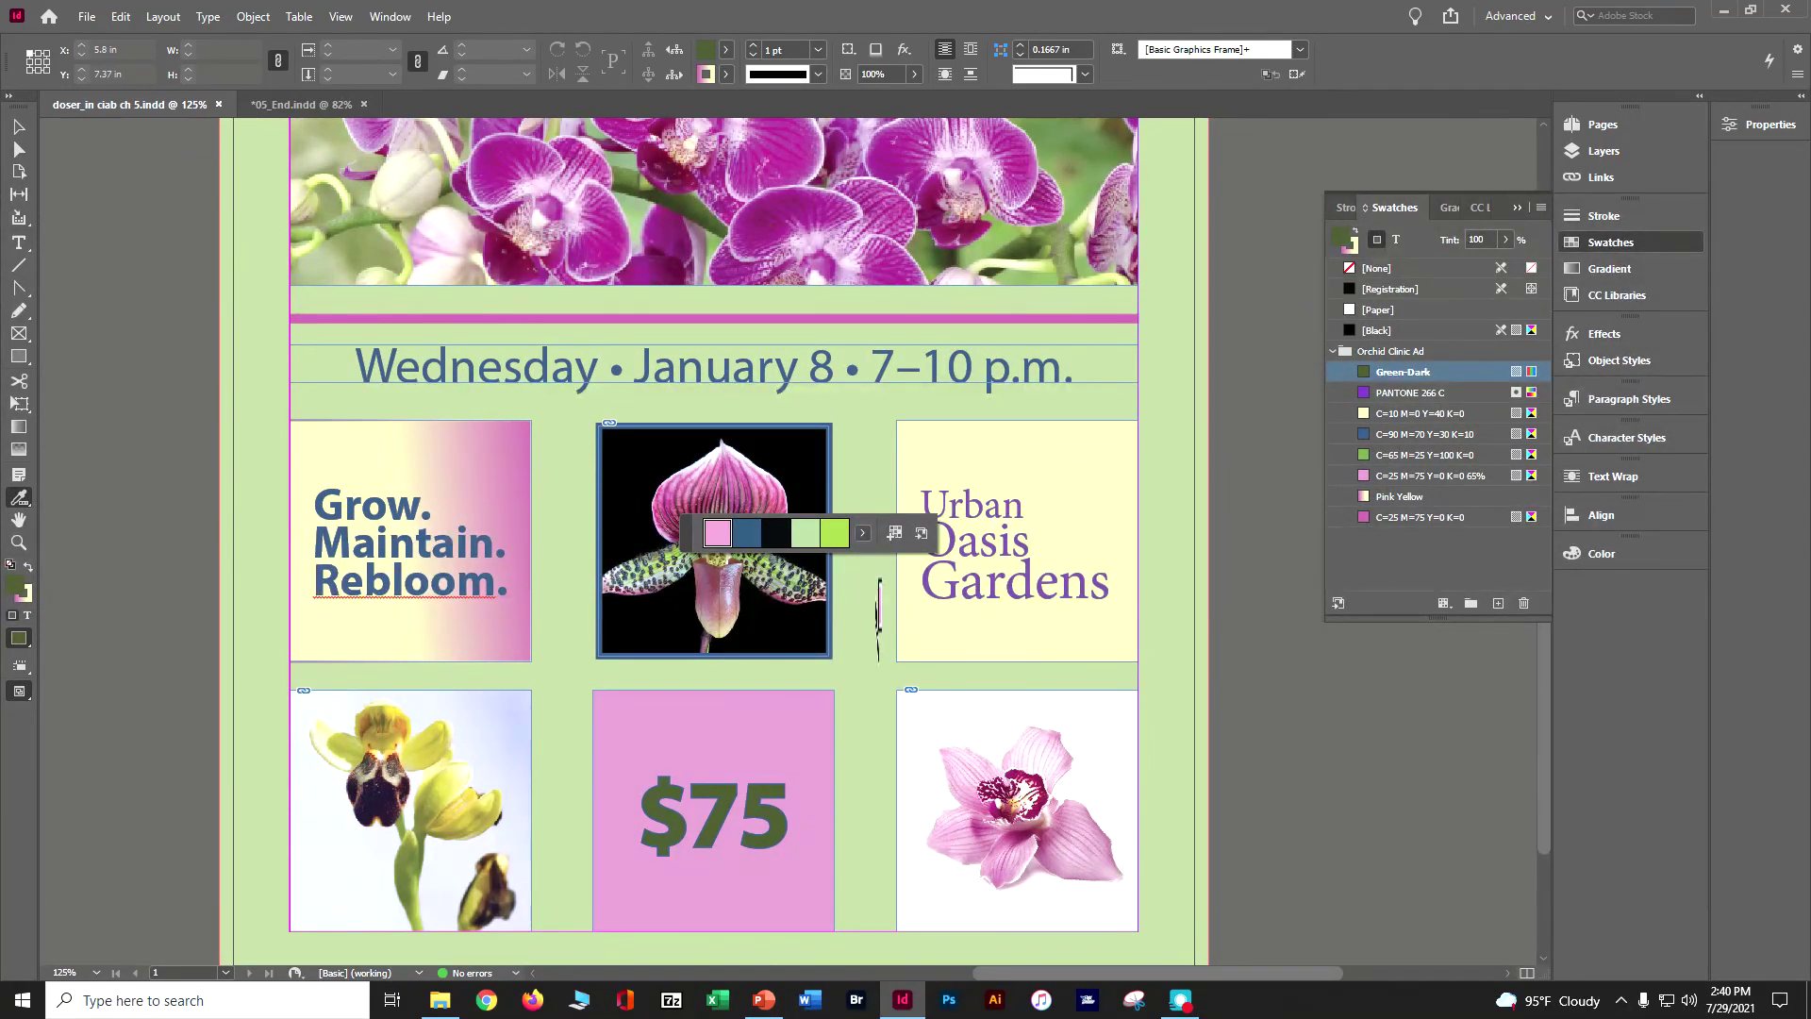
{"action": "left_click", "coordinate": [894, 535]}
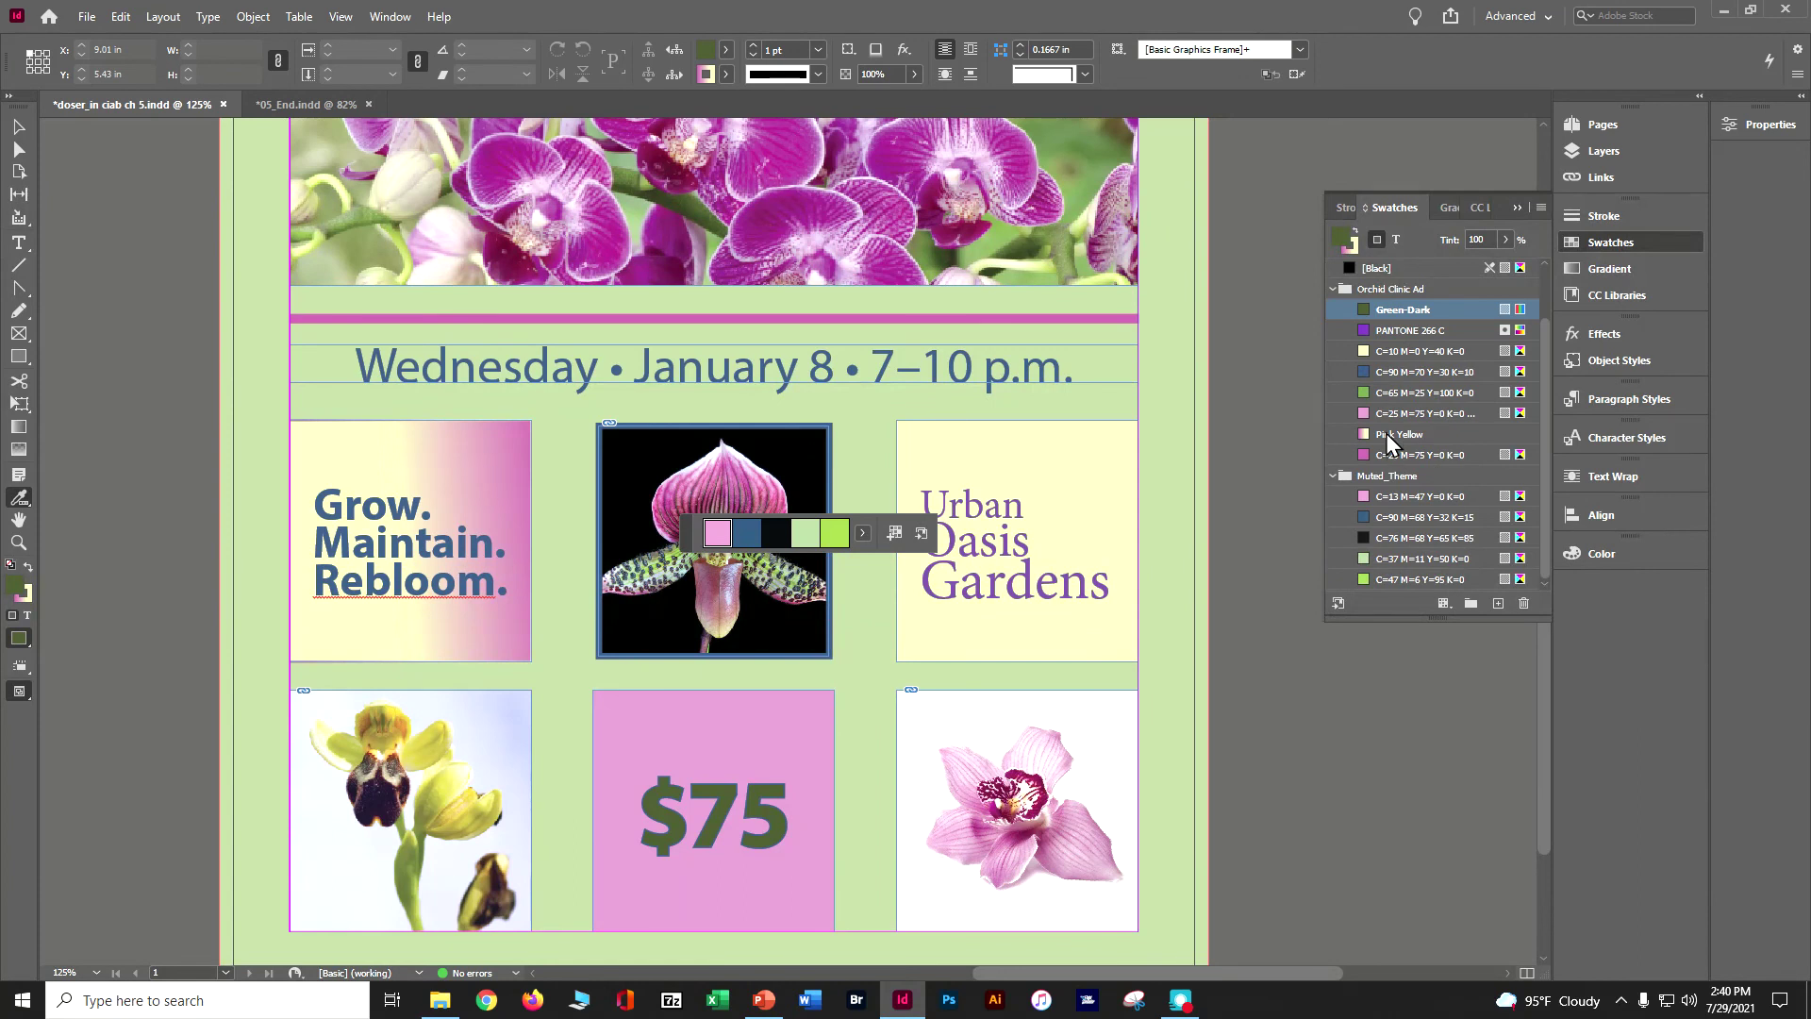
{"action": "left_click", "coordinate": [1333, 476]}
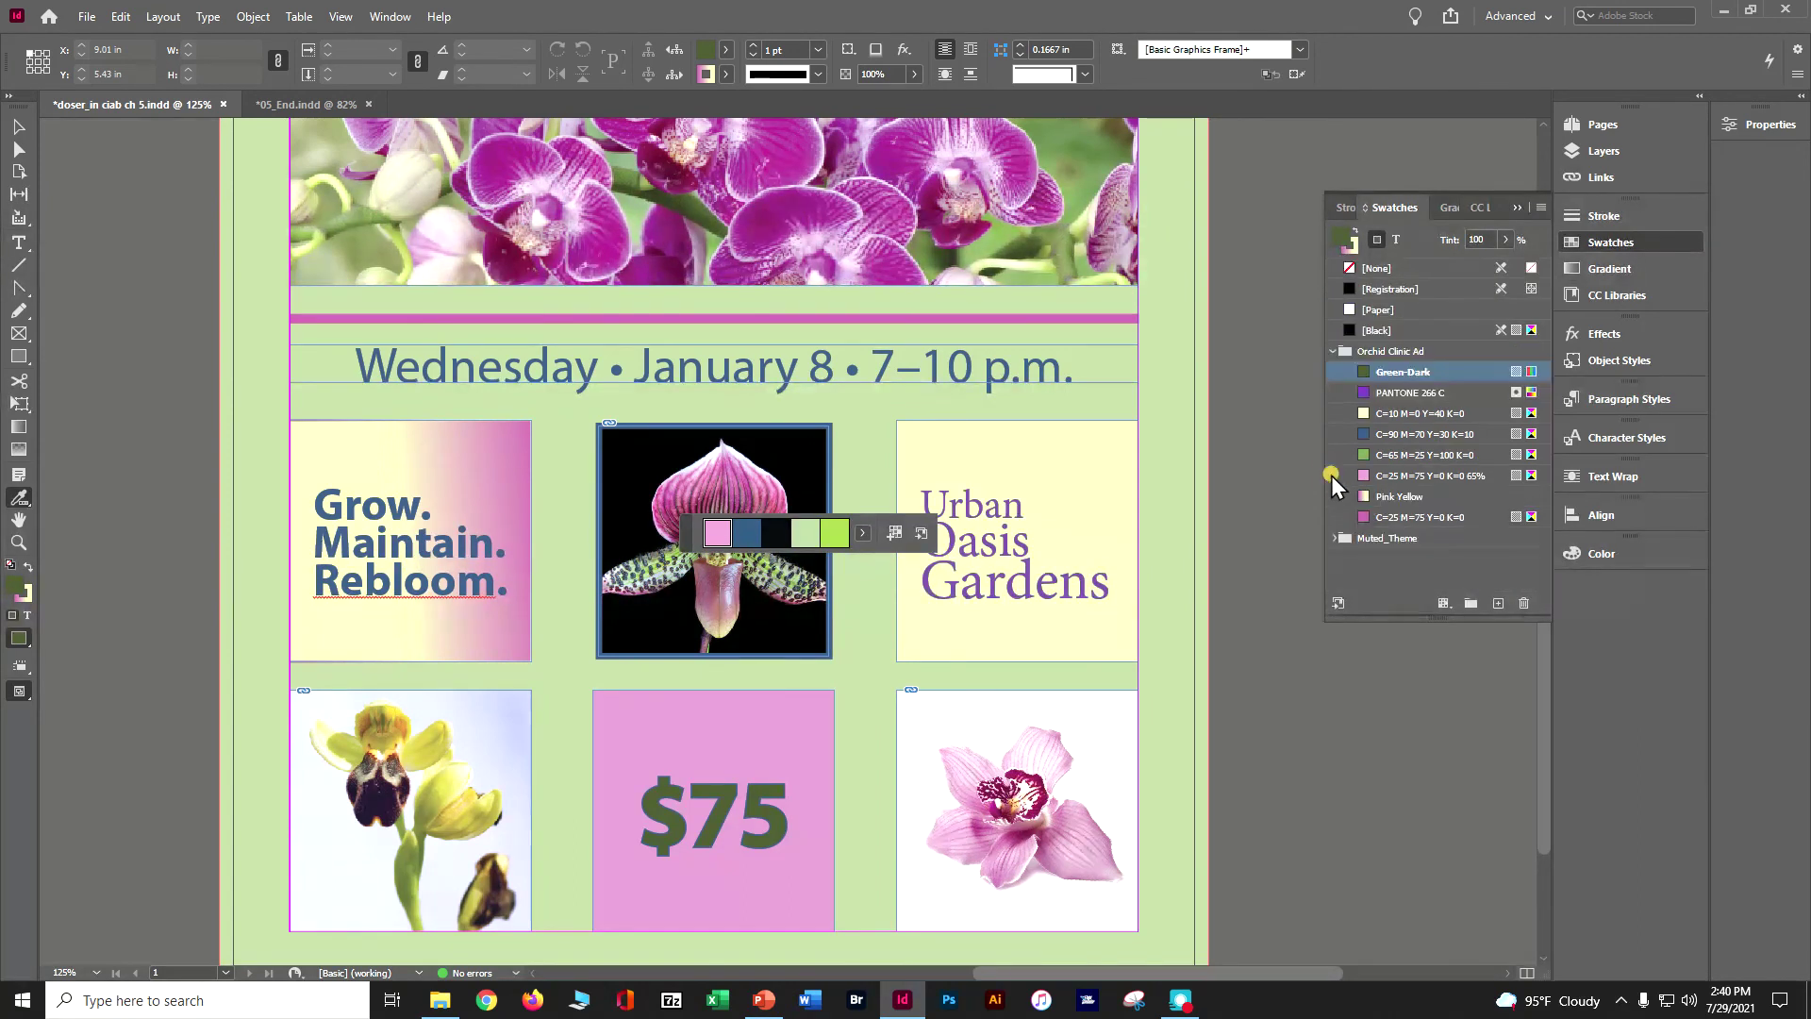
{"action": "left_click", "coordinate": [1334, 351]}
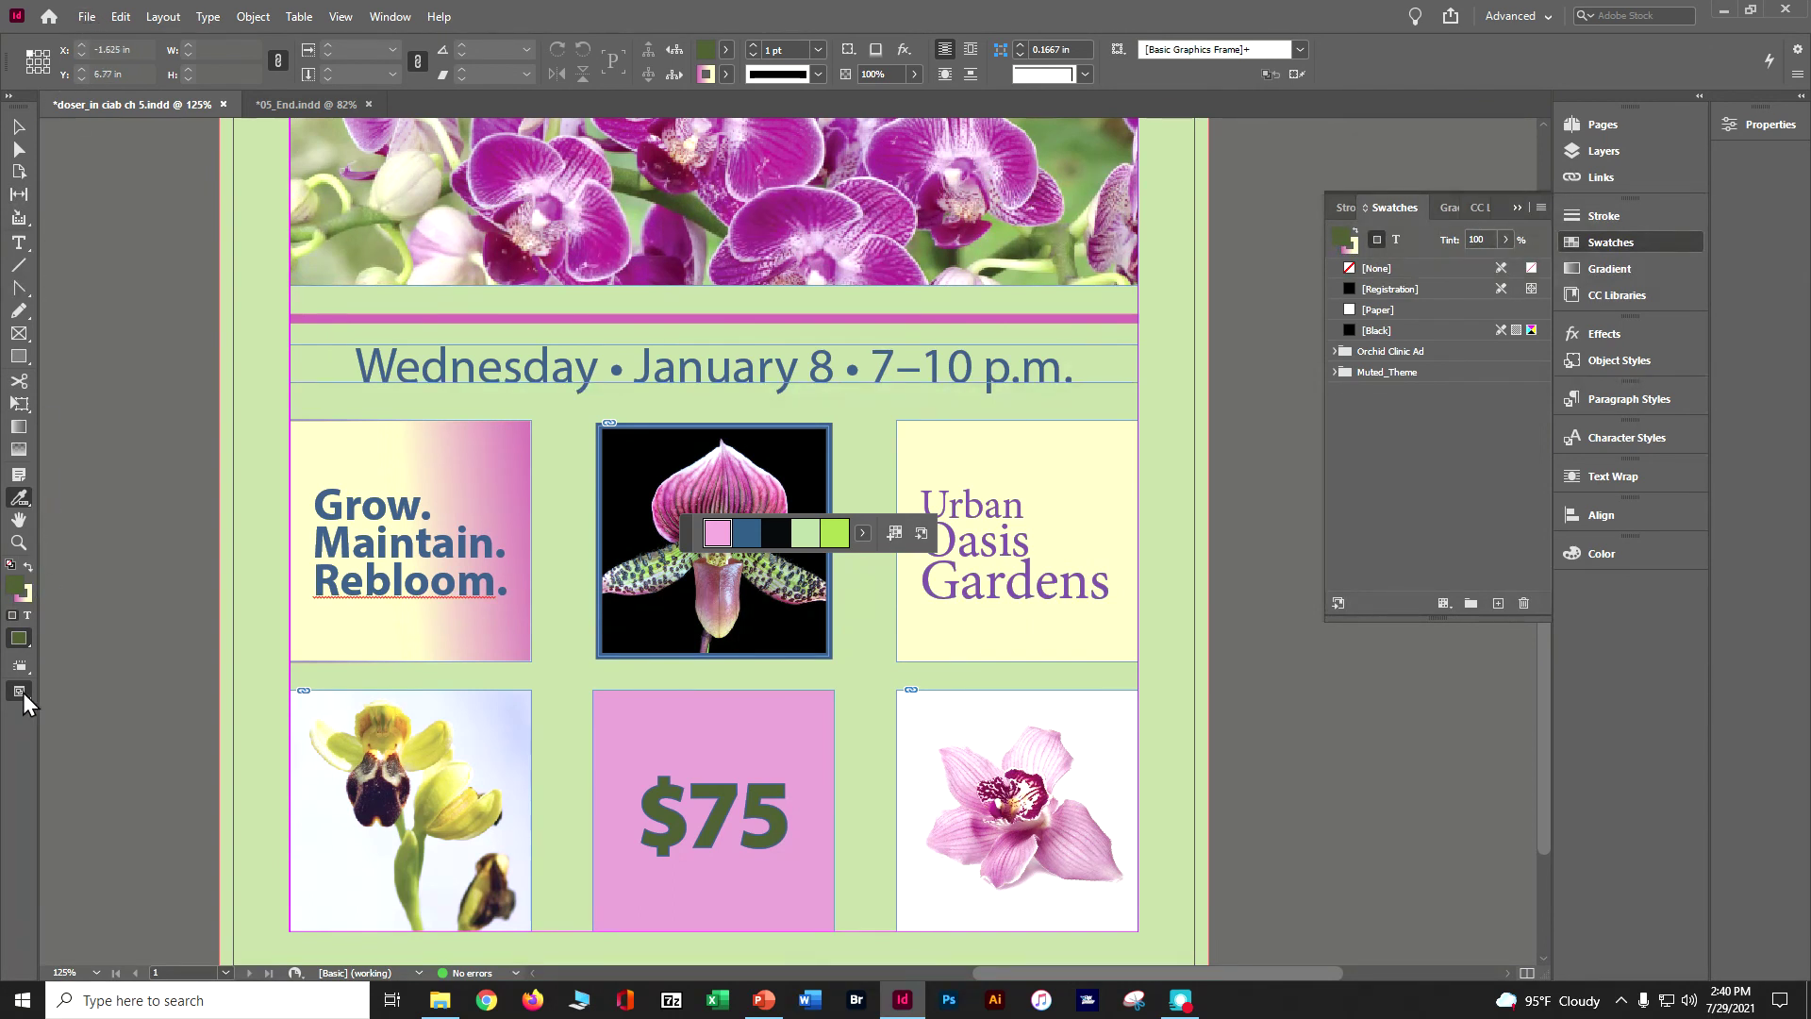
Package the document into the Lesson05 folder, naming the package folder after the document plus "pkg".
{"action": "left_click", "coordinate": [86, 16]}
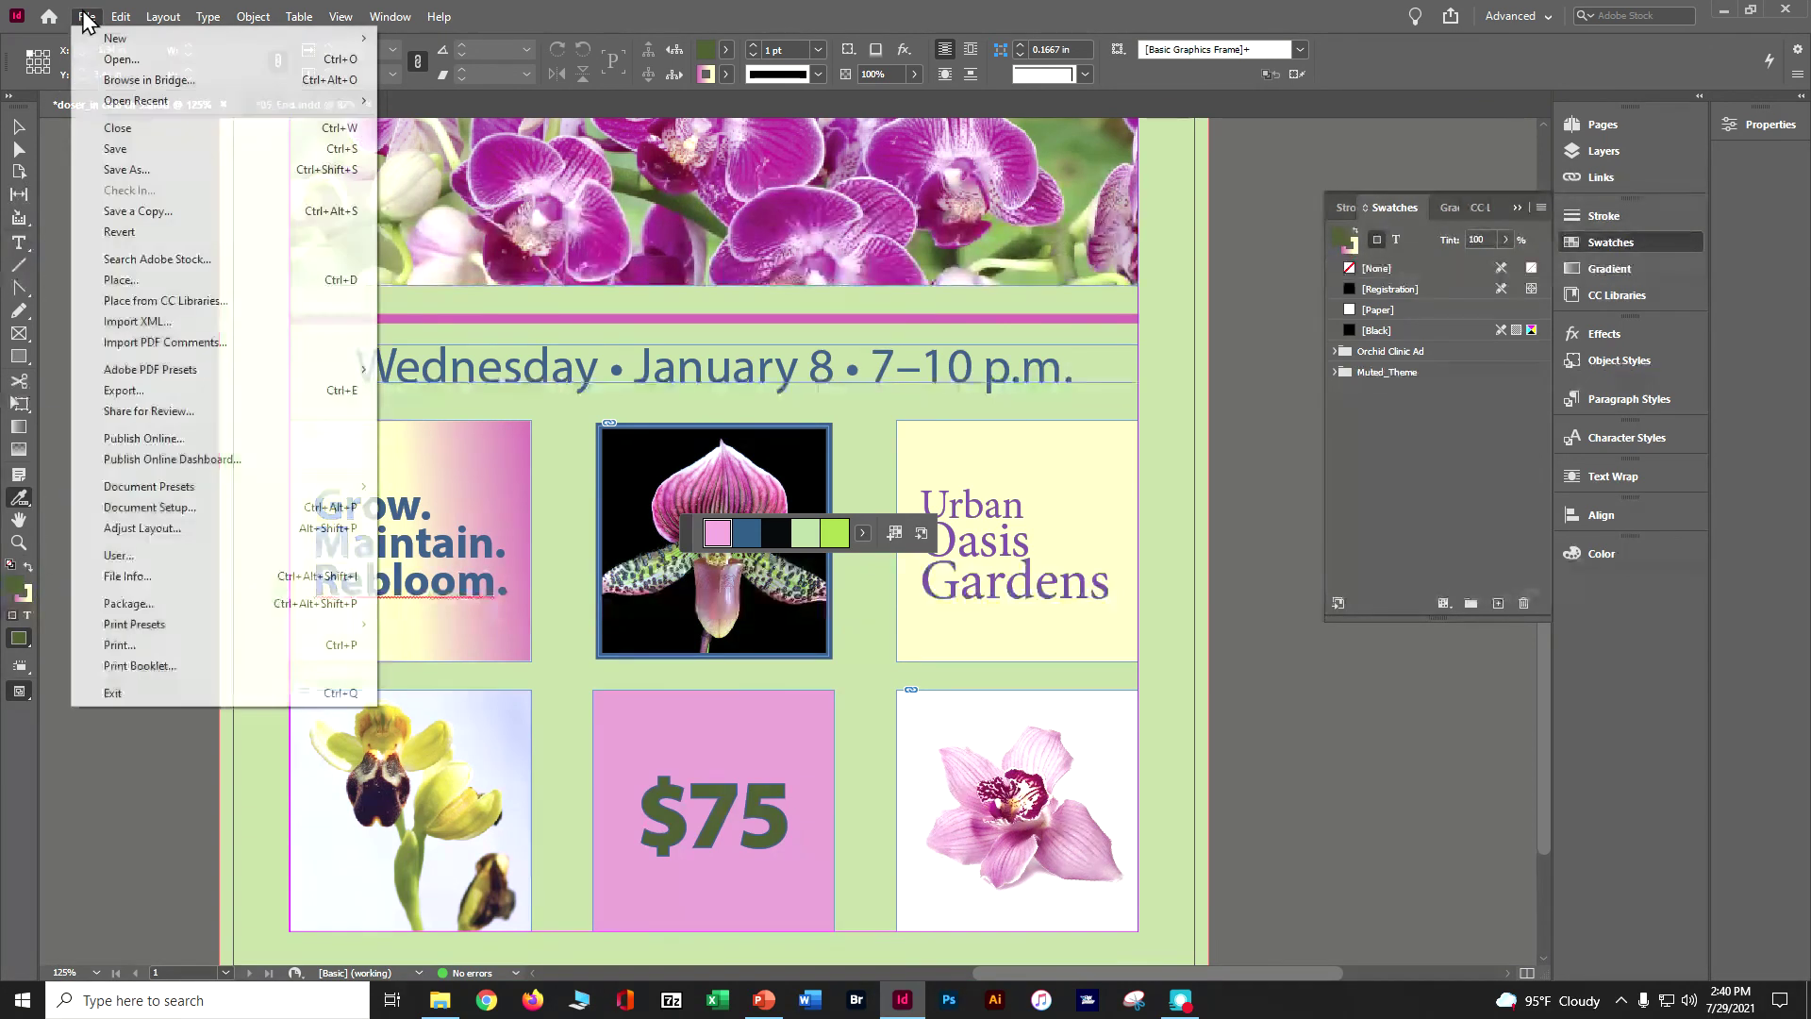
{"action": "left_click", "coordinate": [92, 598]}
{"action": "left_click", "coordinate": [905, 675]}
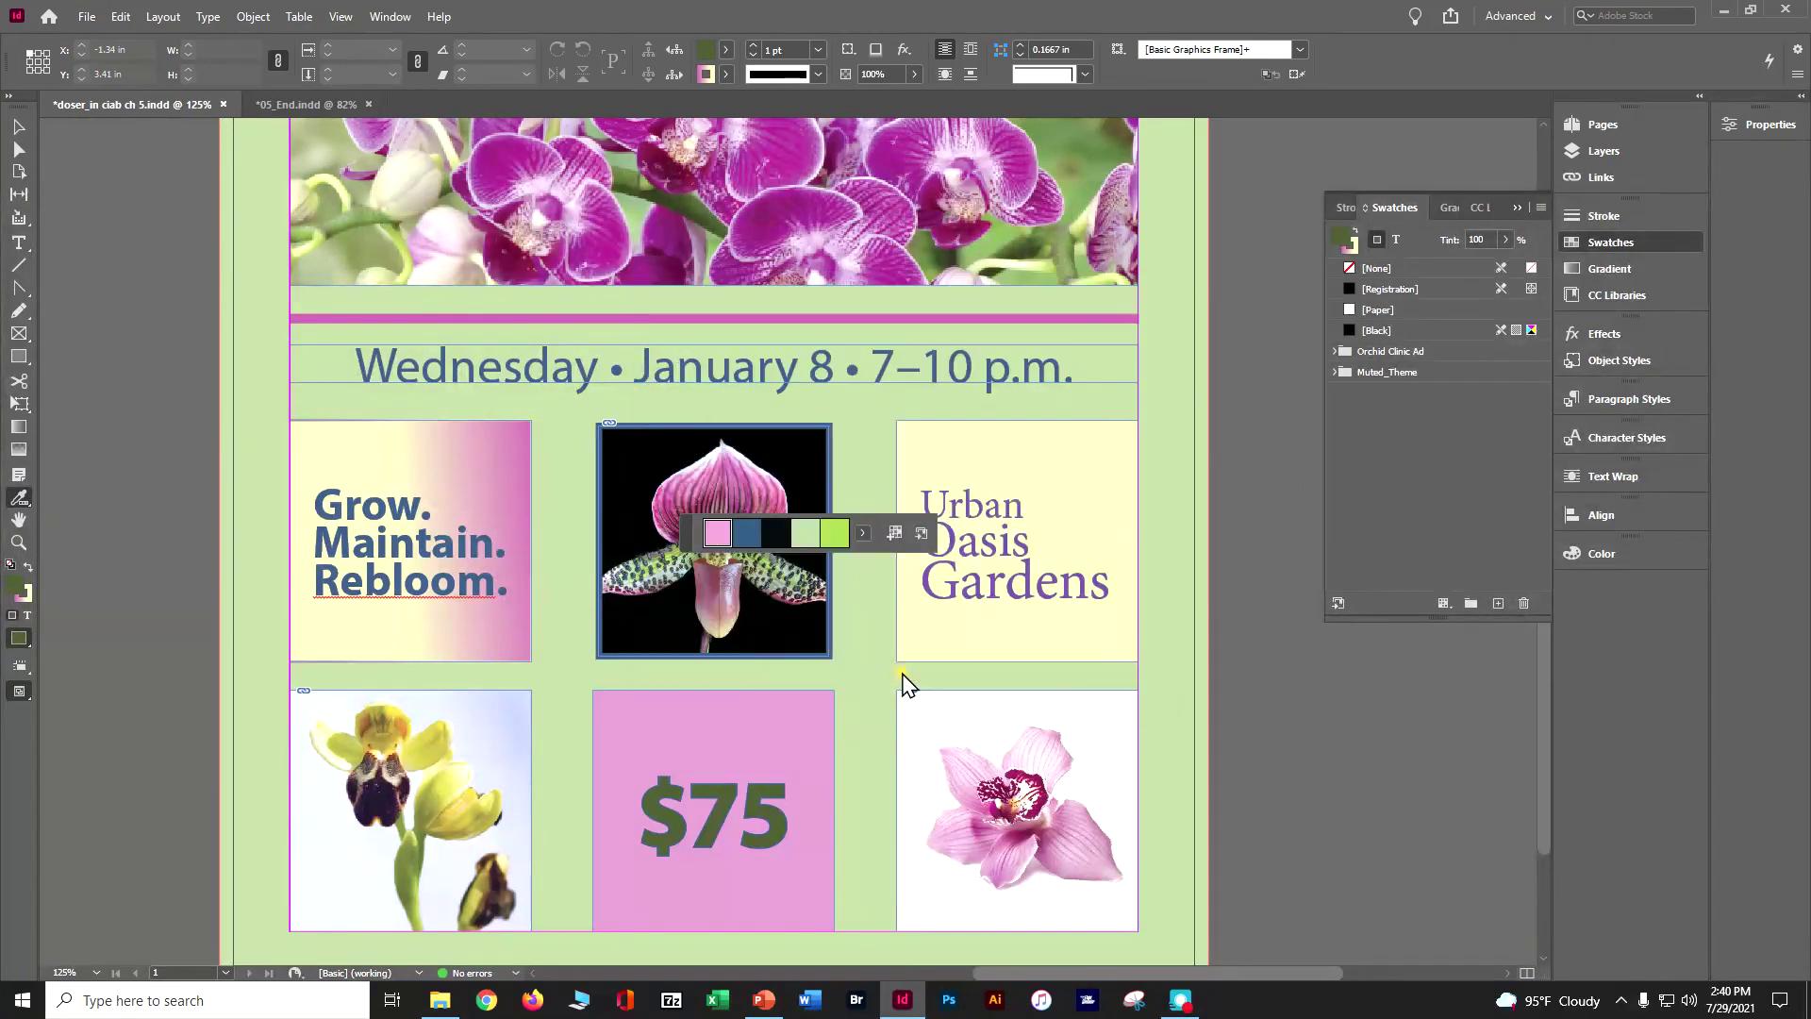
{"action": "left_click", "coordinate": [947, 529]}
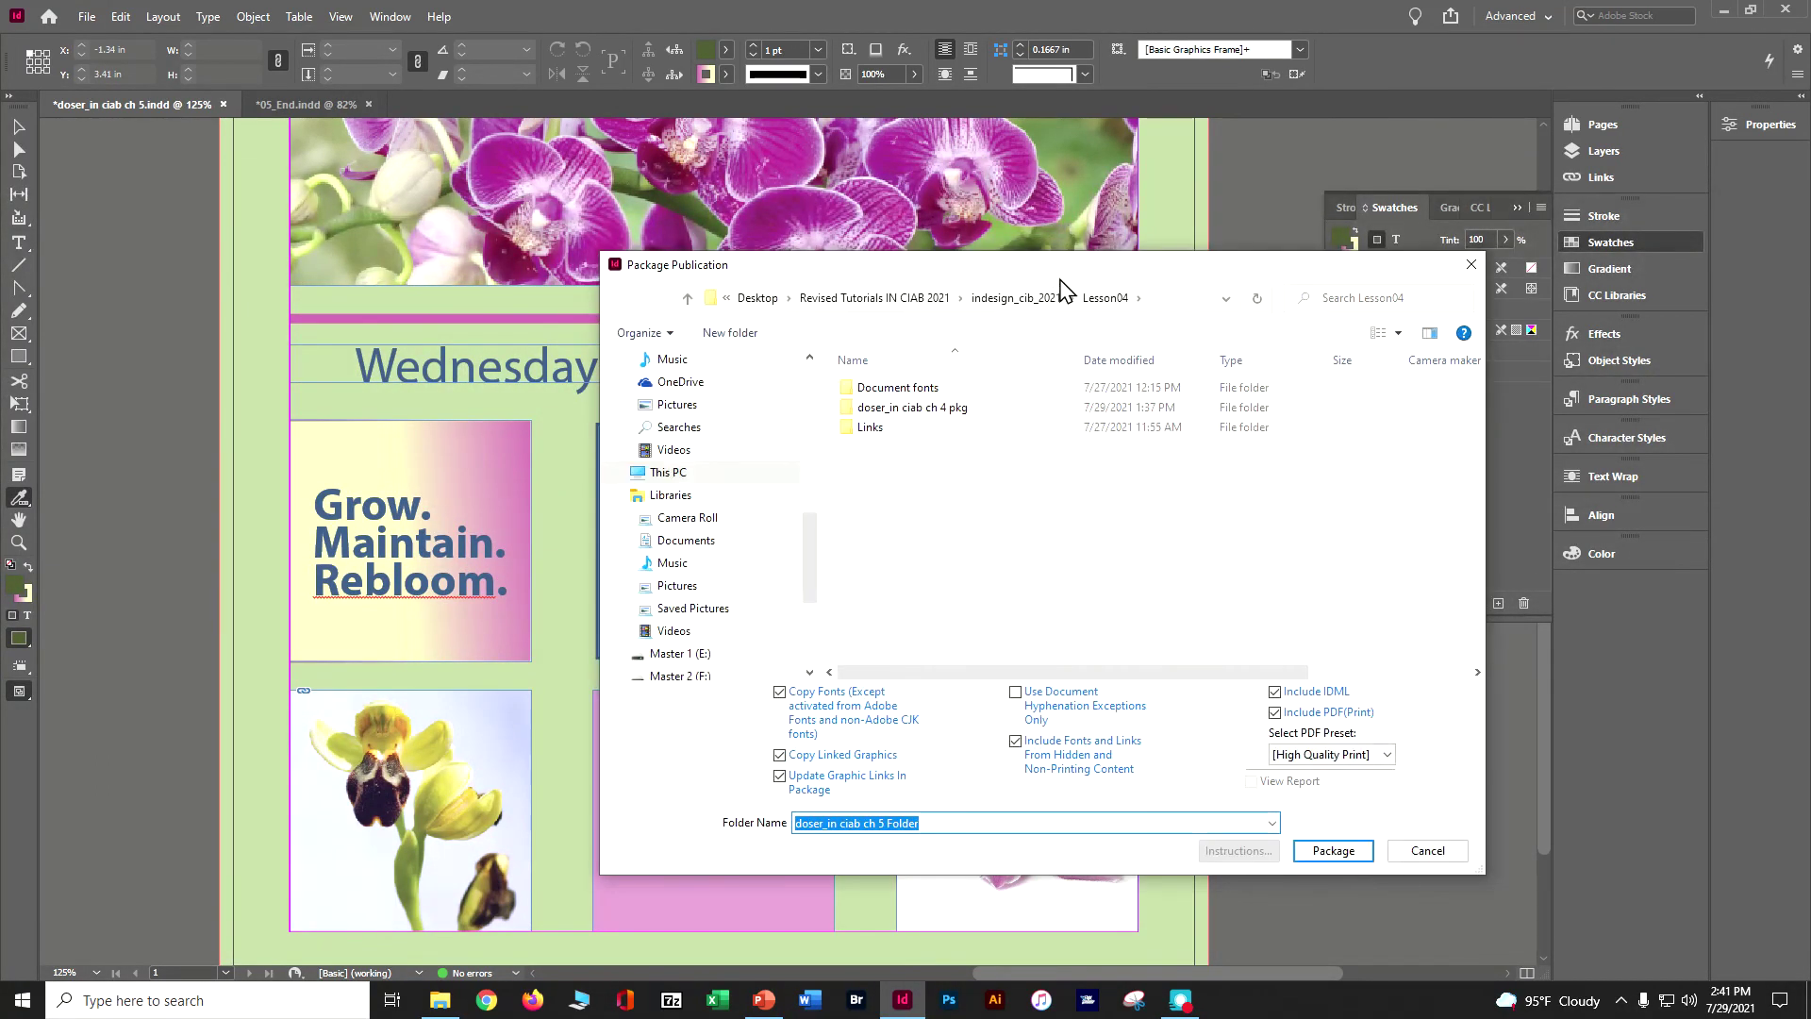
{"action": "left_click", "coordinate": [1015, 299]}
{"action": "left_click", "coordinate": [922, 469]}
{"action": "left_click", "coordinate": [1342, 858]}
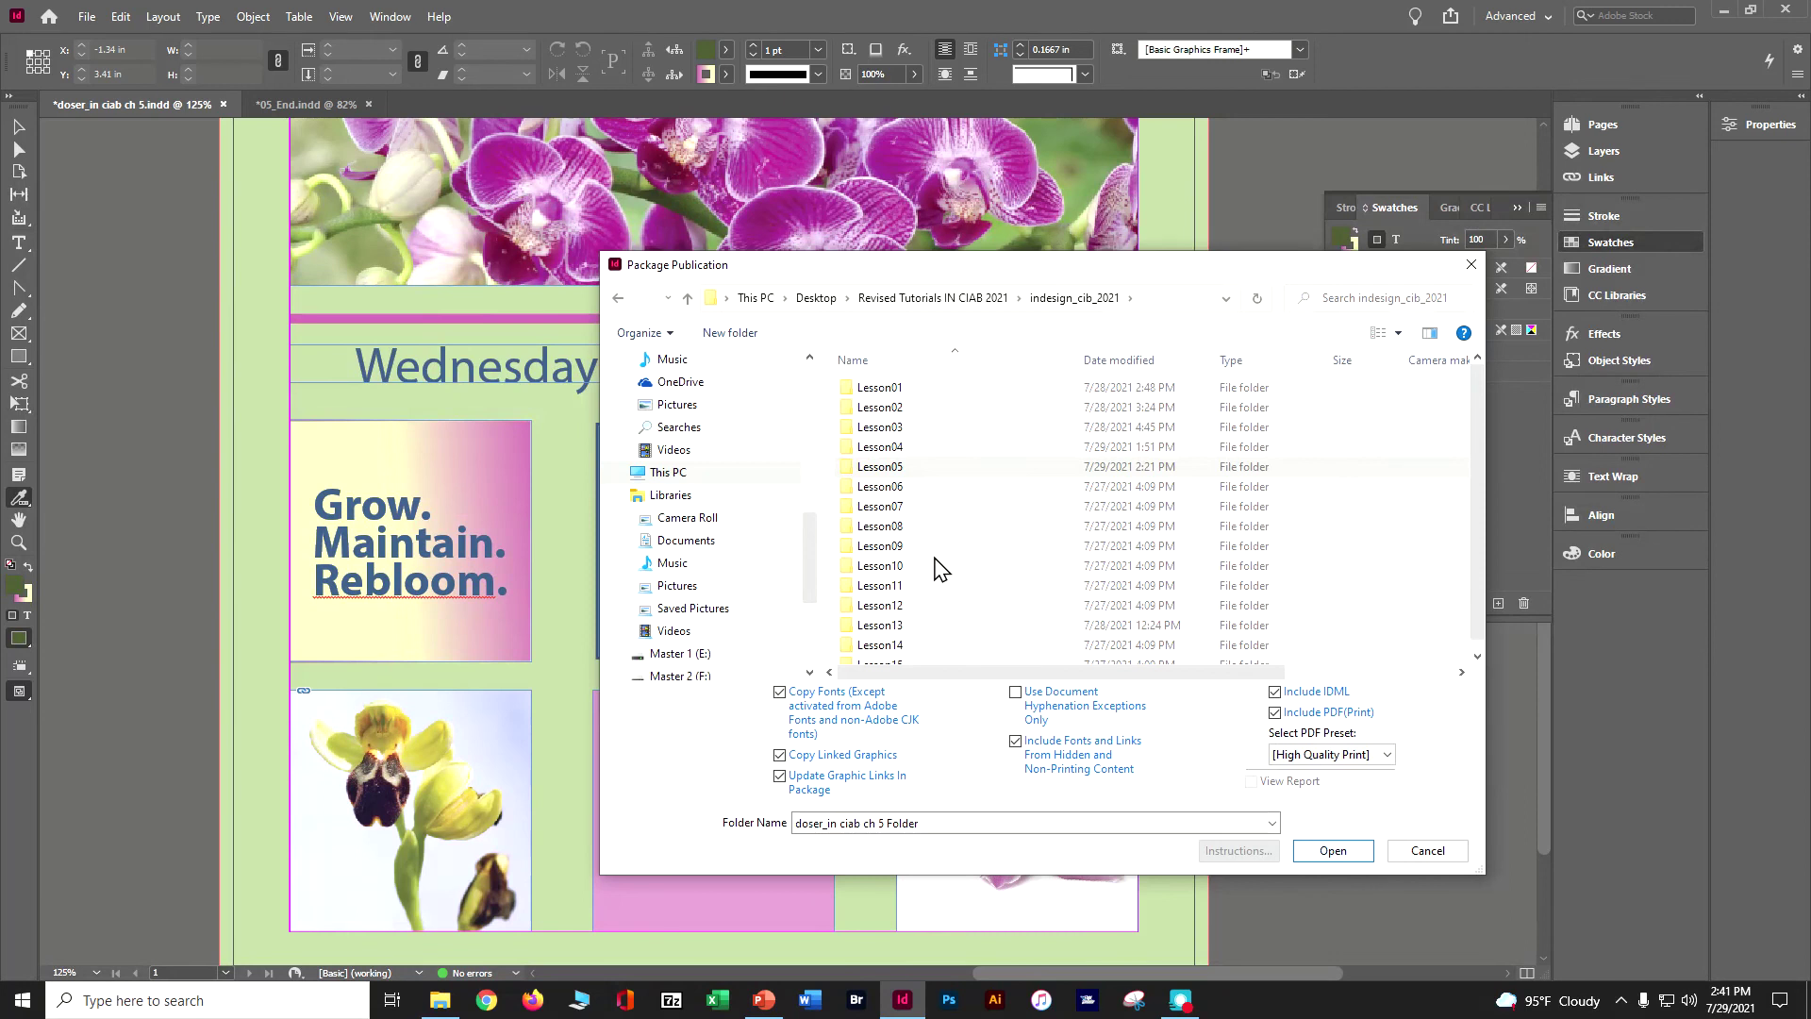
{"action": "double_click", "coordinate": [911, 466]}
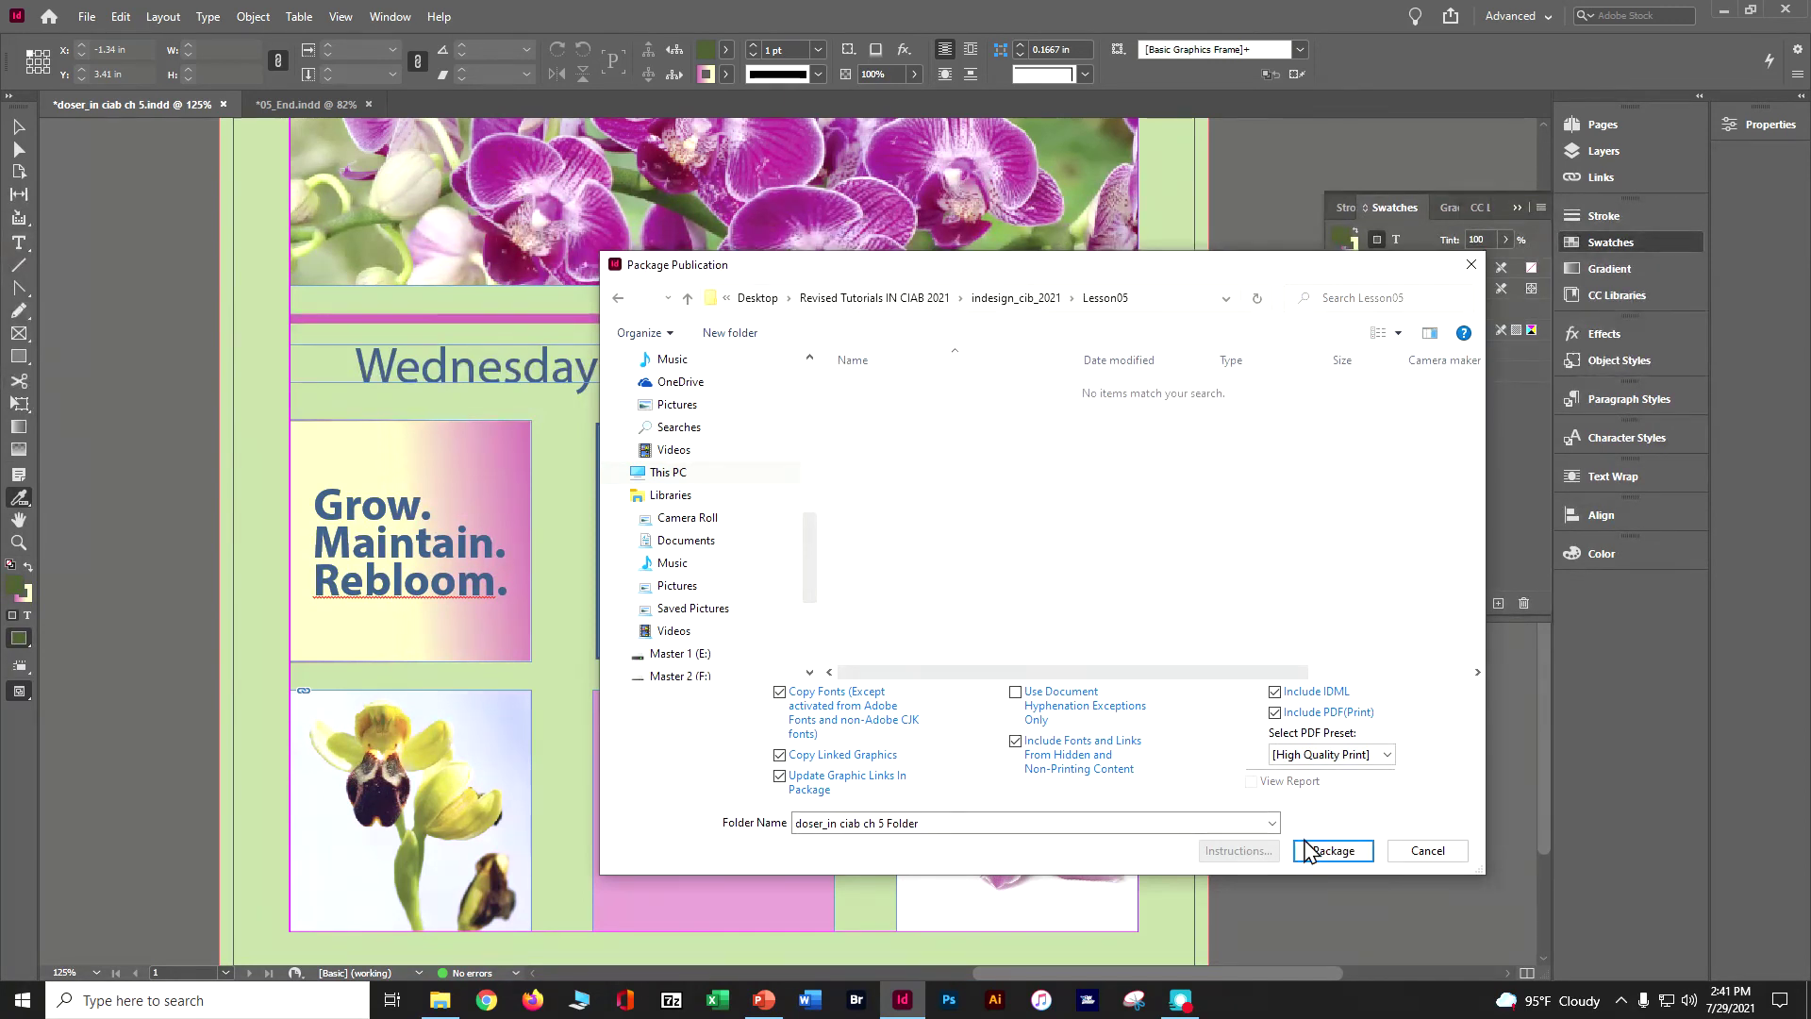
{"action": "left_click", "coordinate": [980, 830]}
{"action": "left_click", "coordinate": [981, 822]}
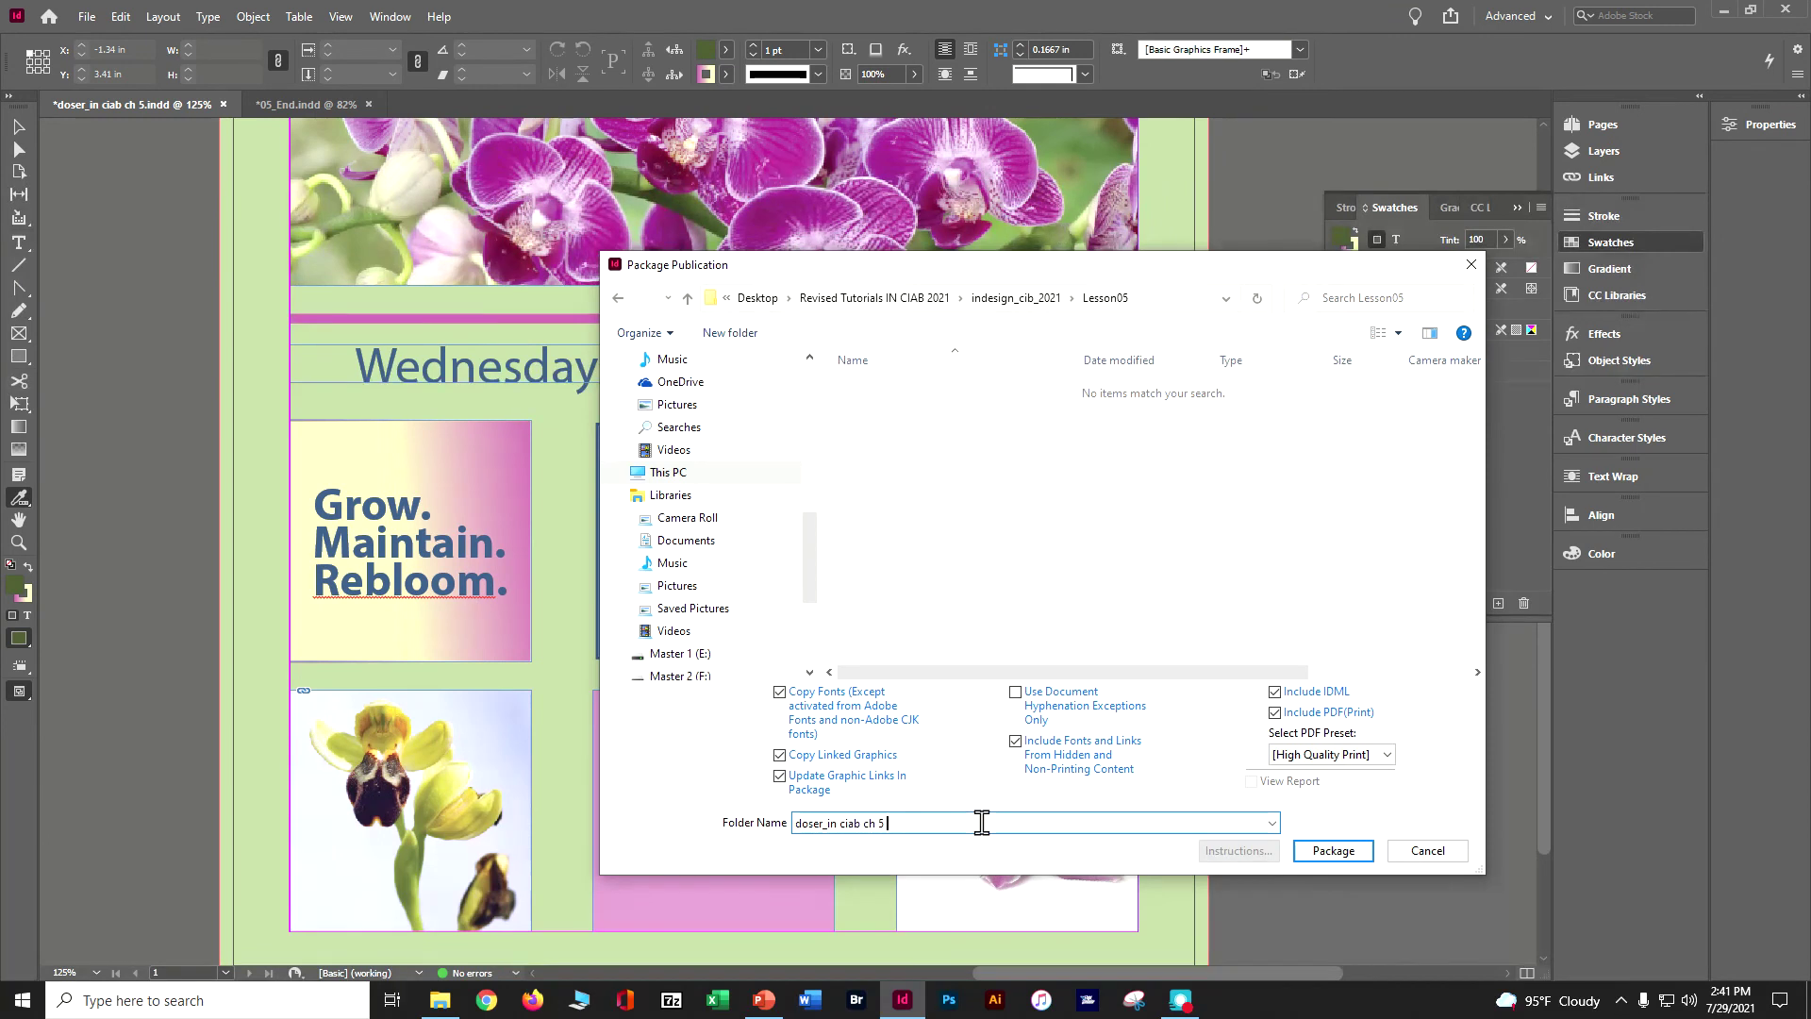
{"action": "key", "text": "Return"}
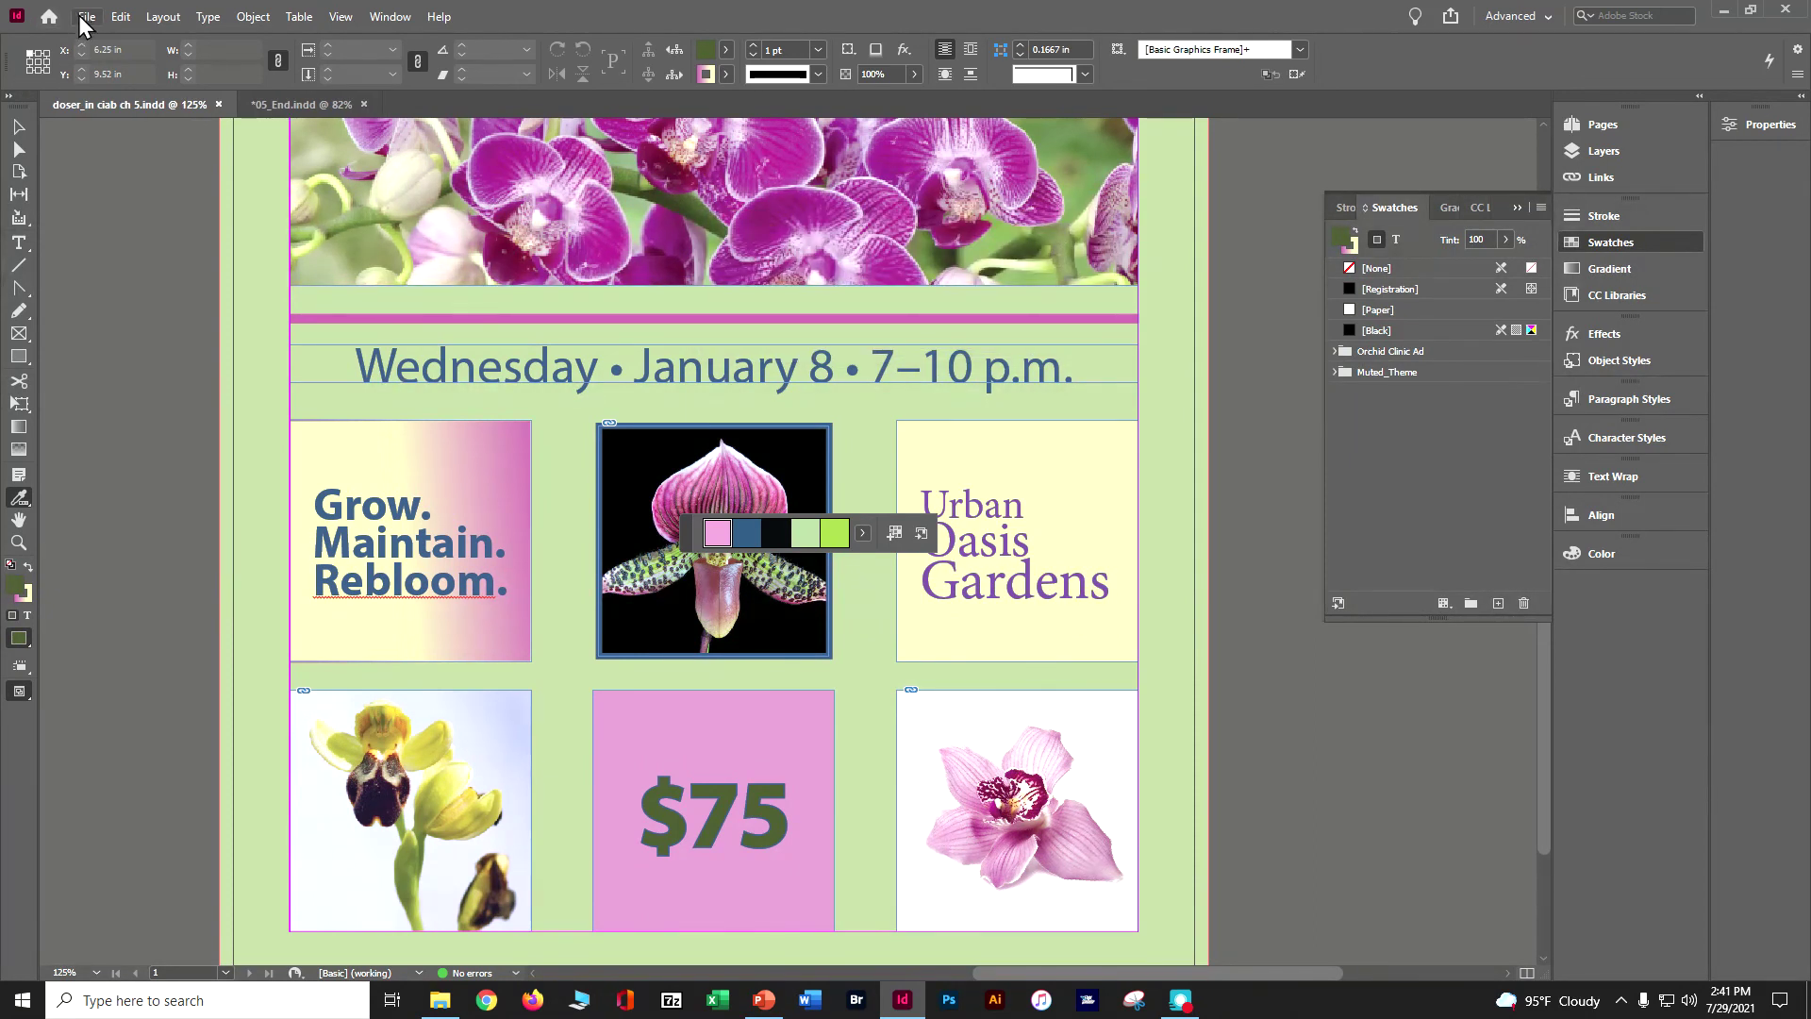
Switch to File Explorer and open the chapter 5 package folder in Lesson05 to examine its files and document fonts.
{"action": "left_click", "coordinate": [1724, 10]}
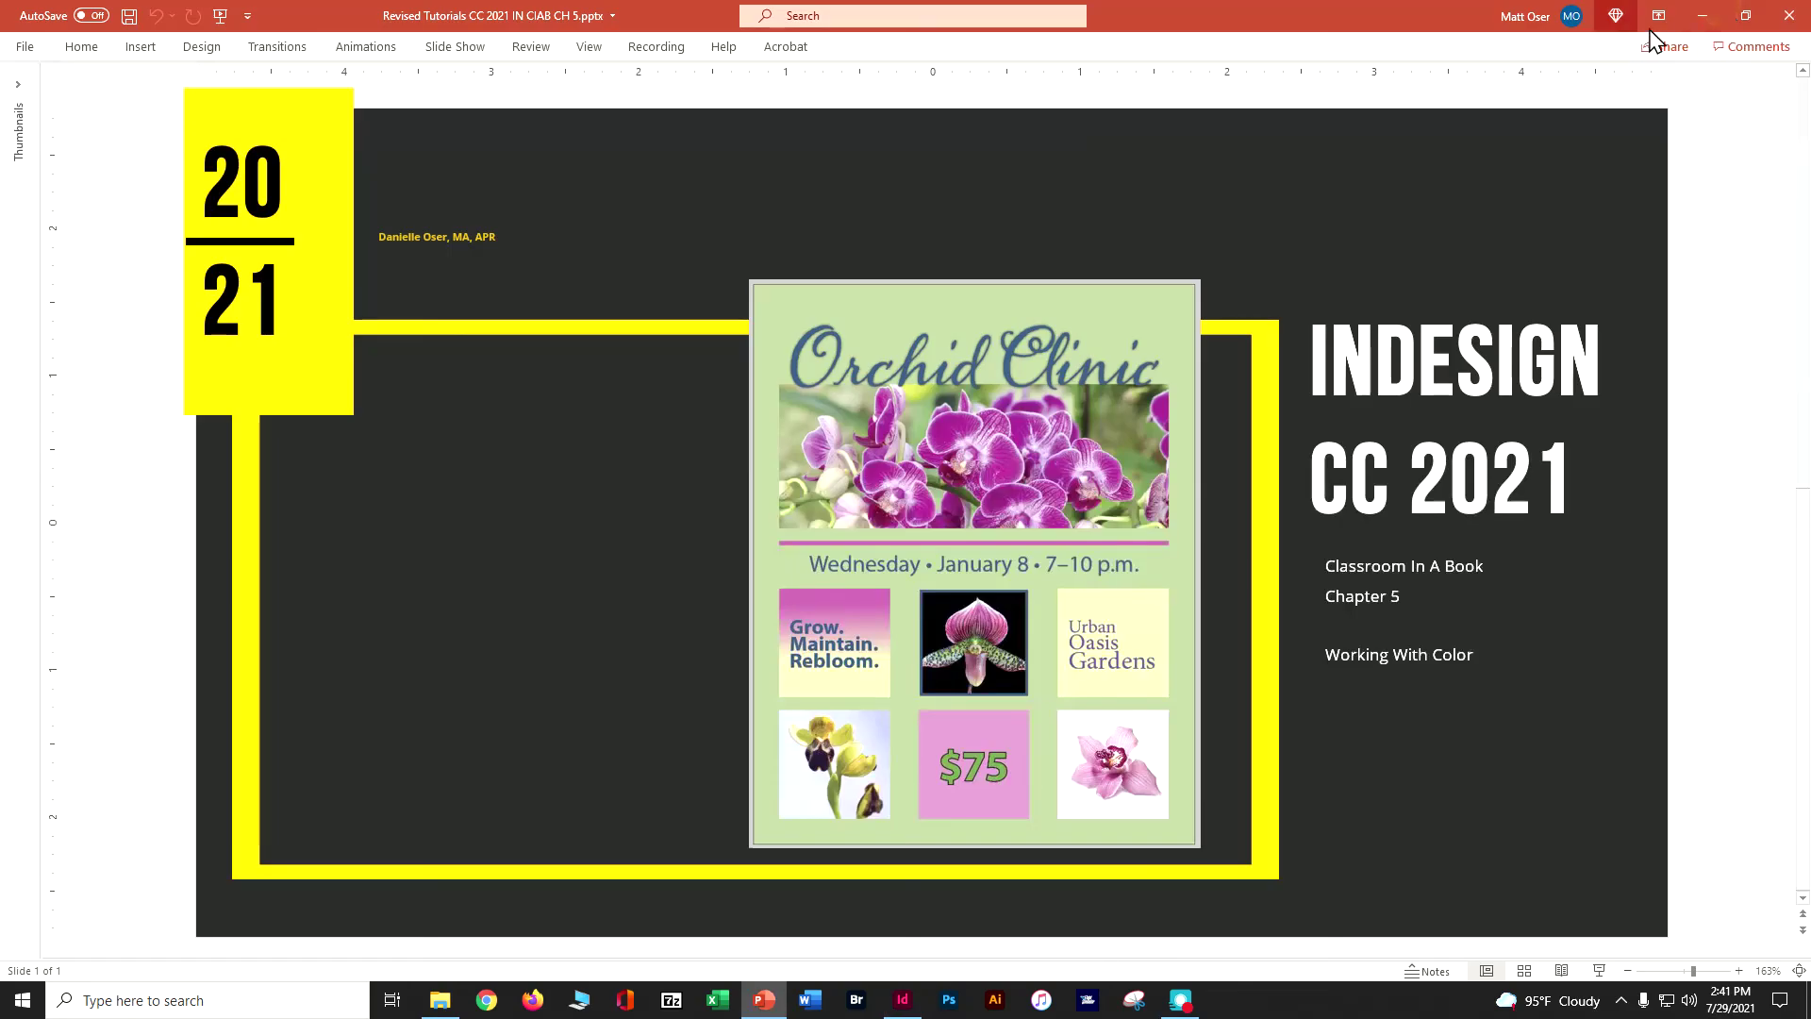
{"action": "left_click", "coordinate": [1703, 15]}
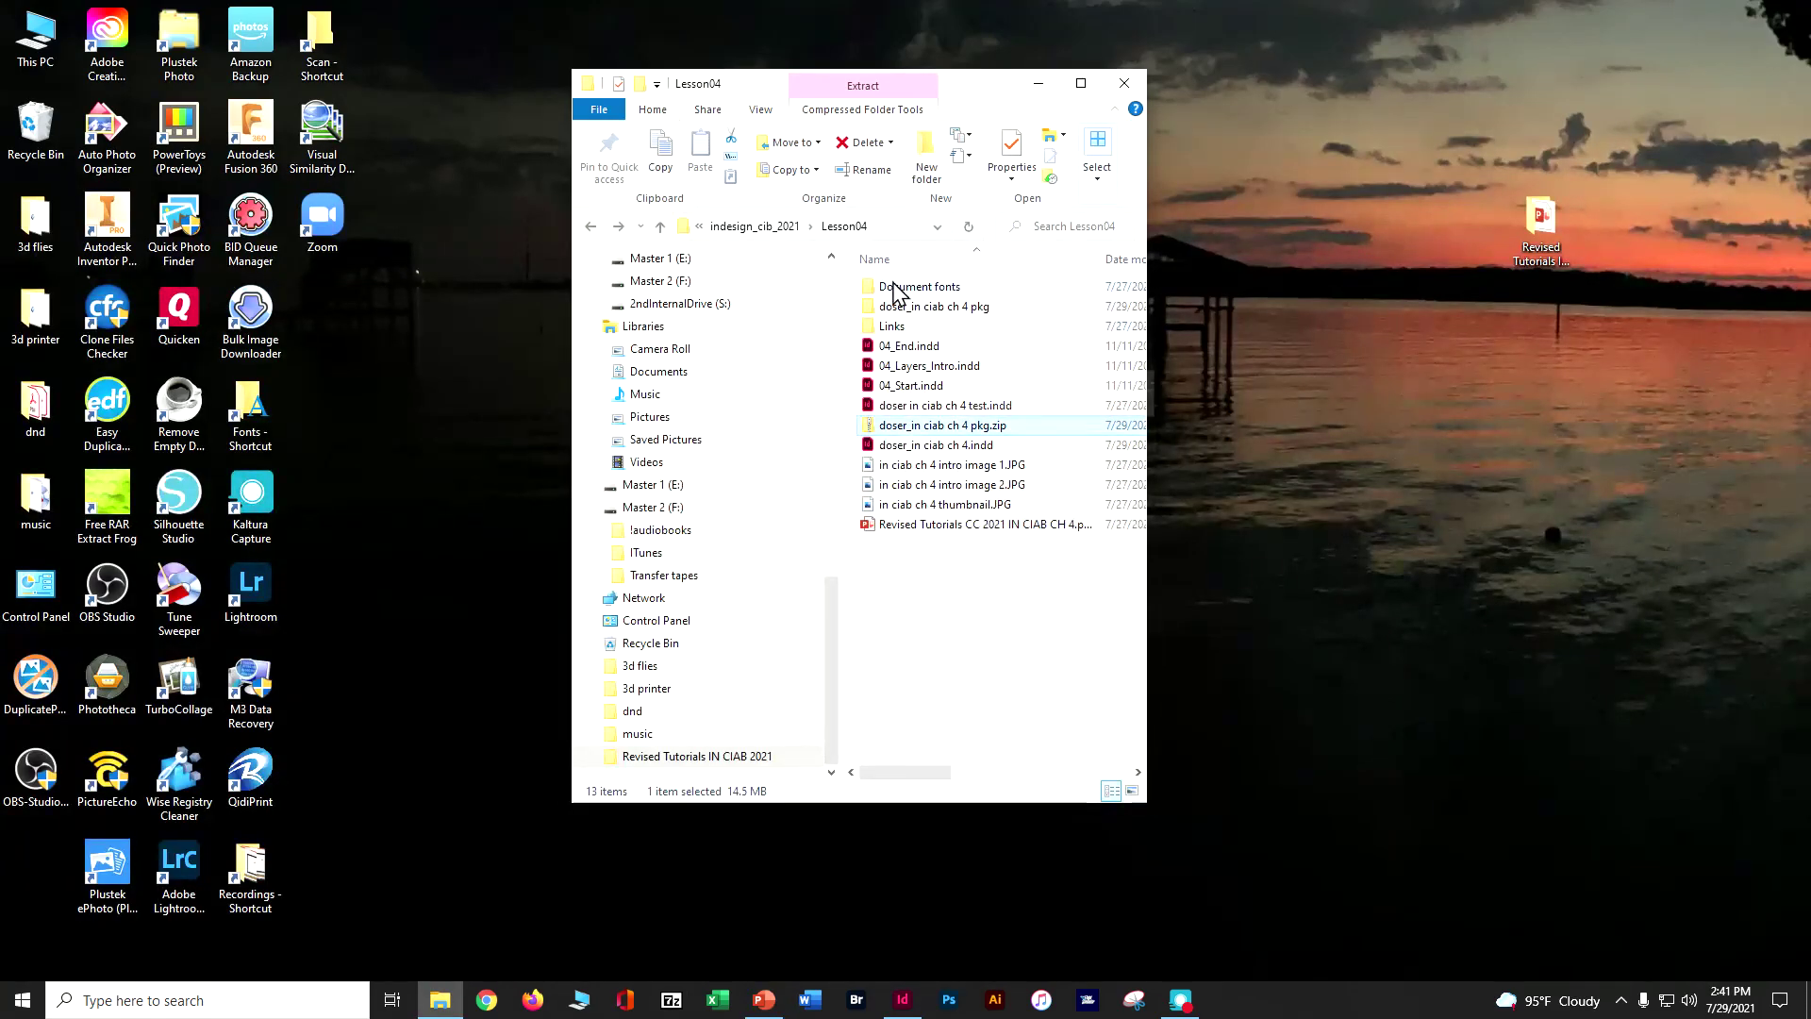
{"action": "left_click", "coordinate": [777, 231]}
{"action": "double_click", "coordinate": [878, 368]}
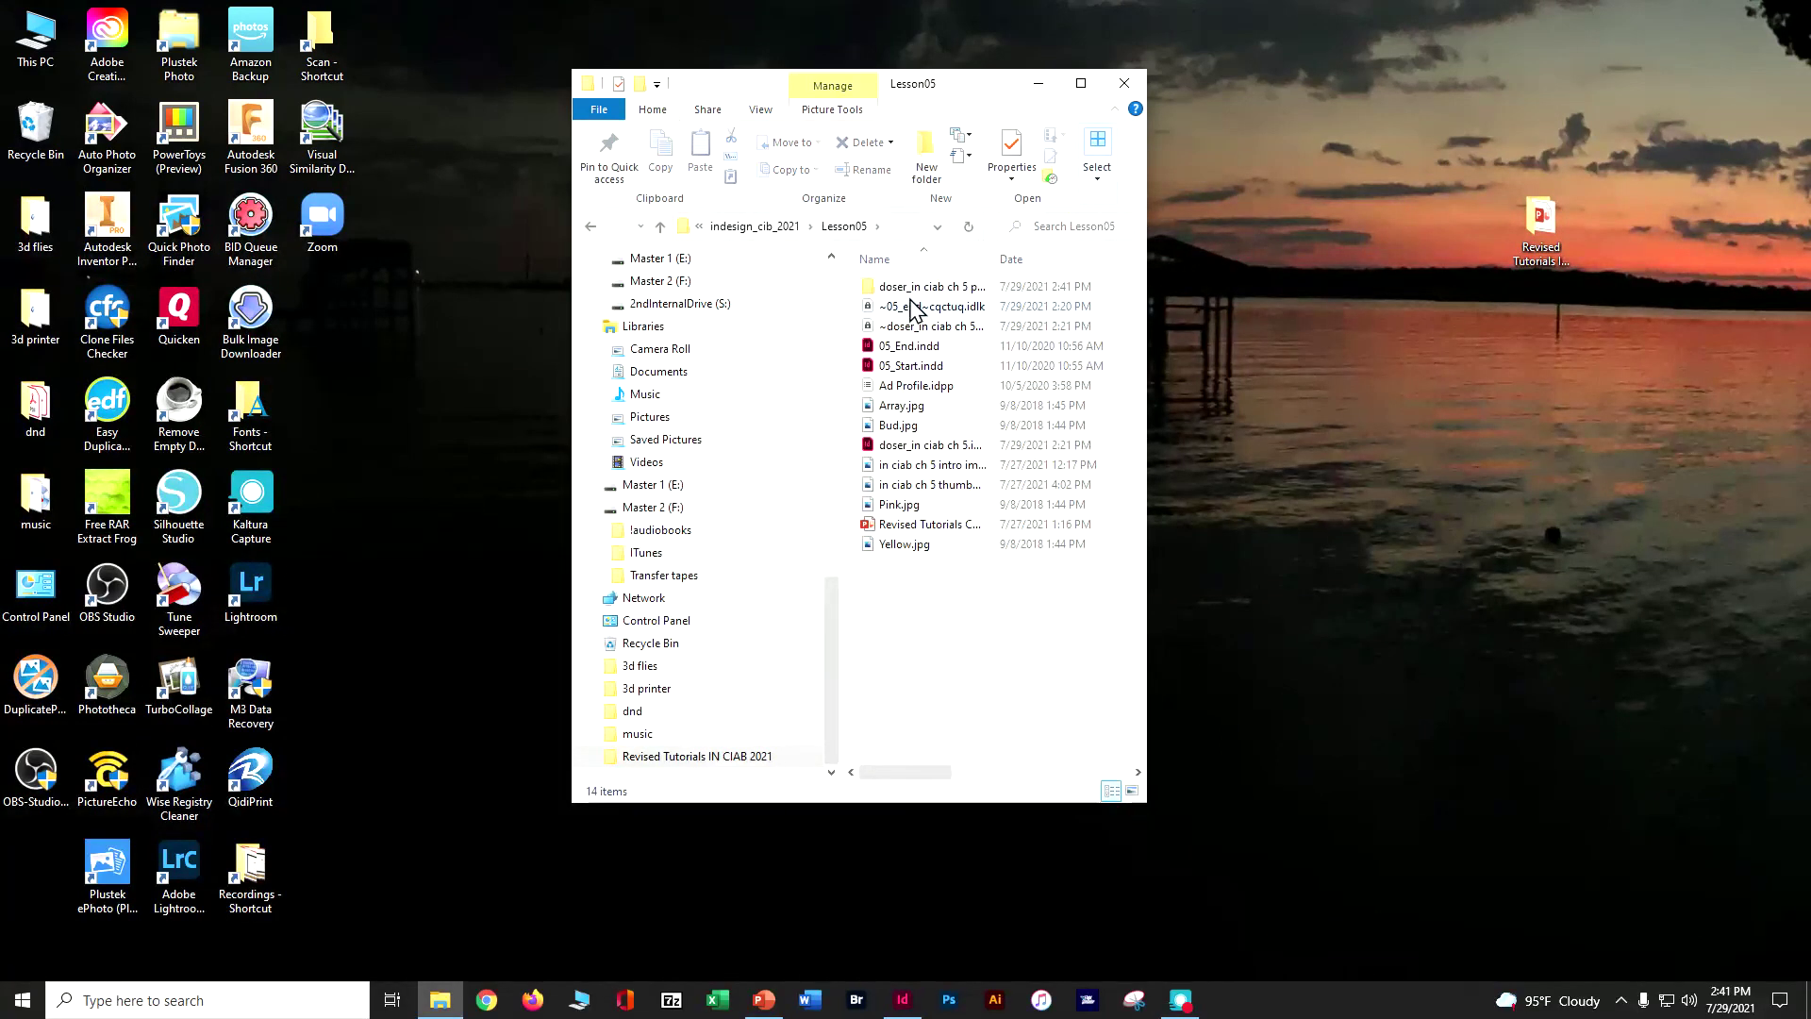
{"action": "double_click", "coordinate": [934, 288]}
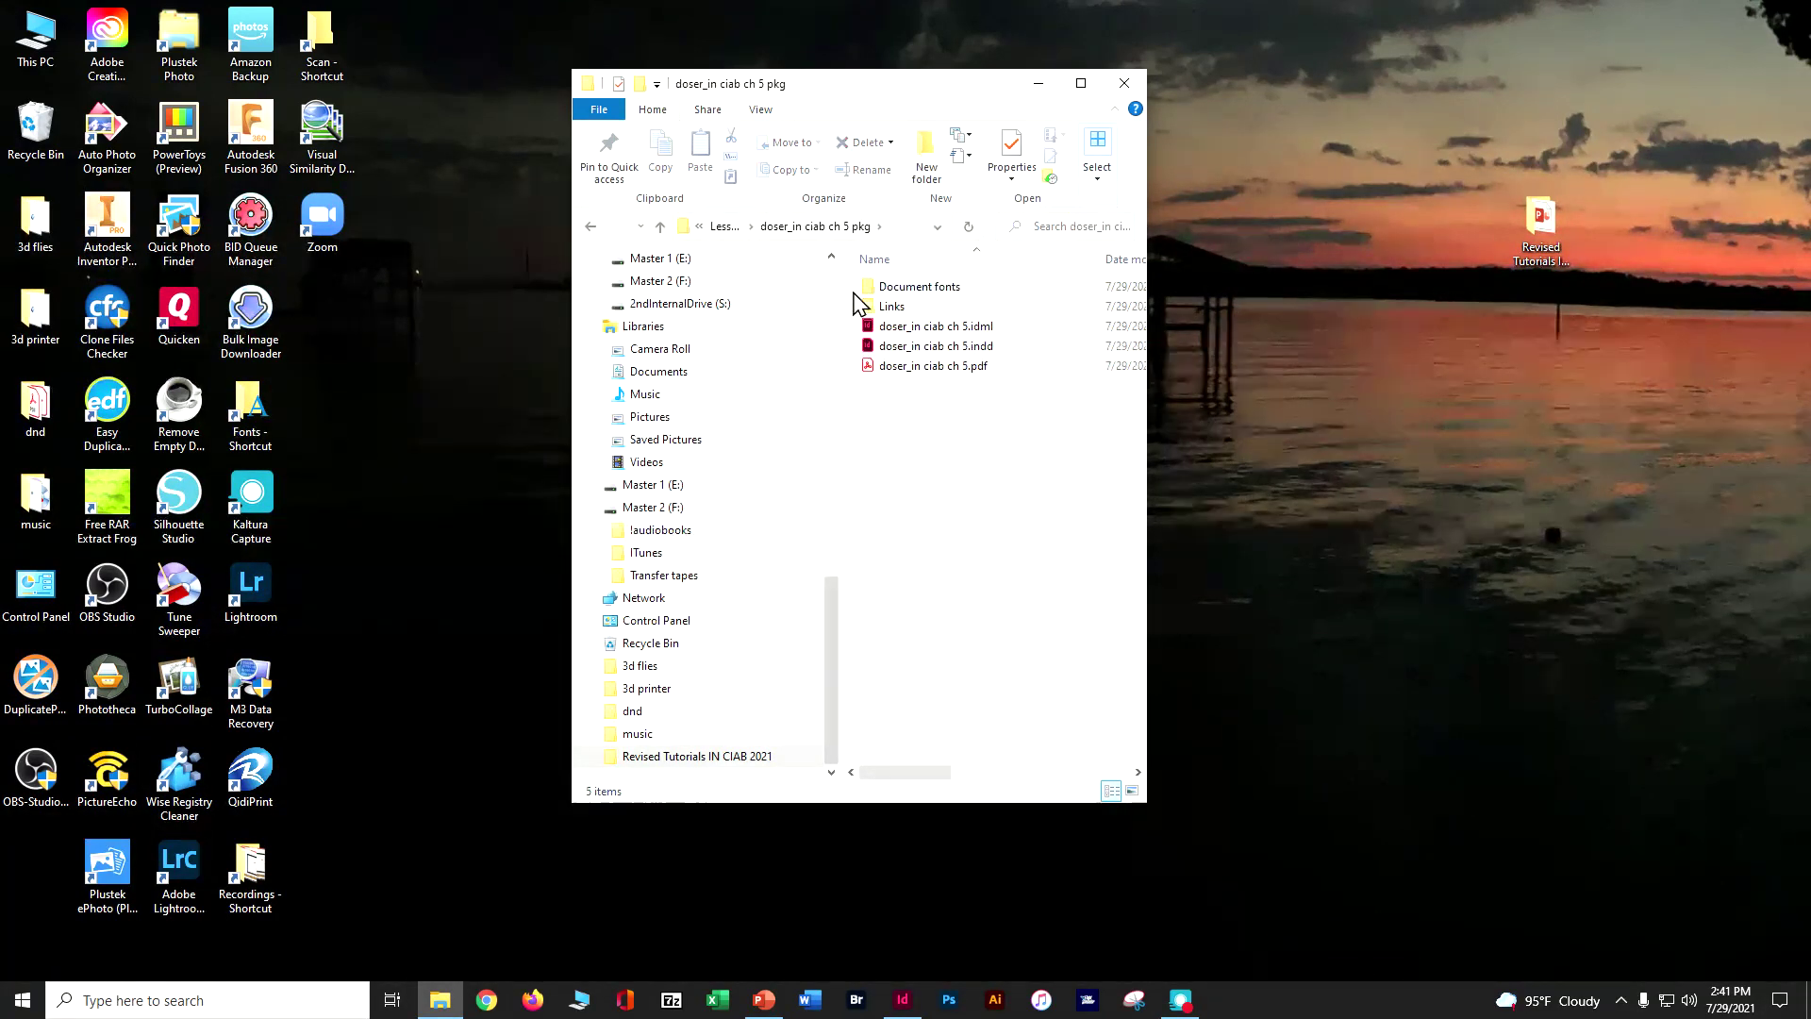
{"action": "double_click", "coordinate": [920, 288]}
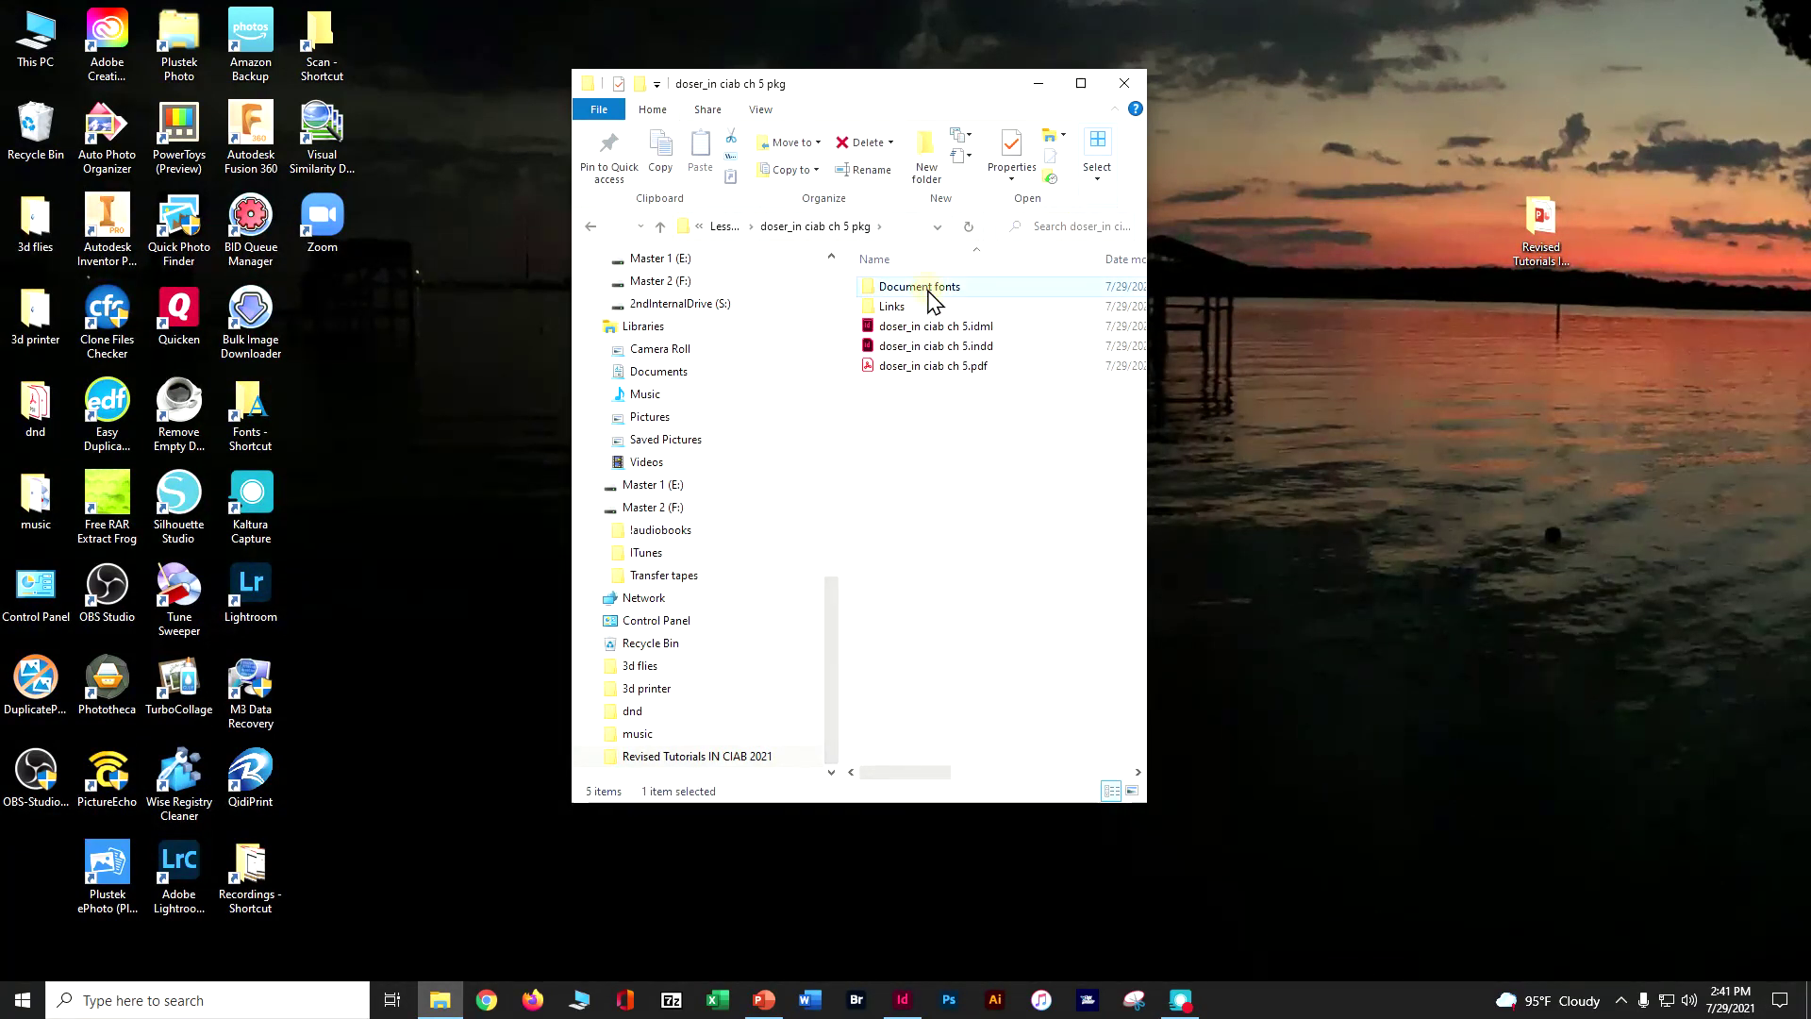
Return to the Lesson05 folder and compress the chapter 5 package folder into a zip file.
{"action": "left_click", "coordinate": [591, 227]}
{"action": "right_click", "coordinate": [924, 298]}
{"action": "mouse_move", "coordinate": [1028, 836]}
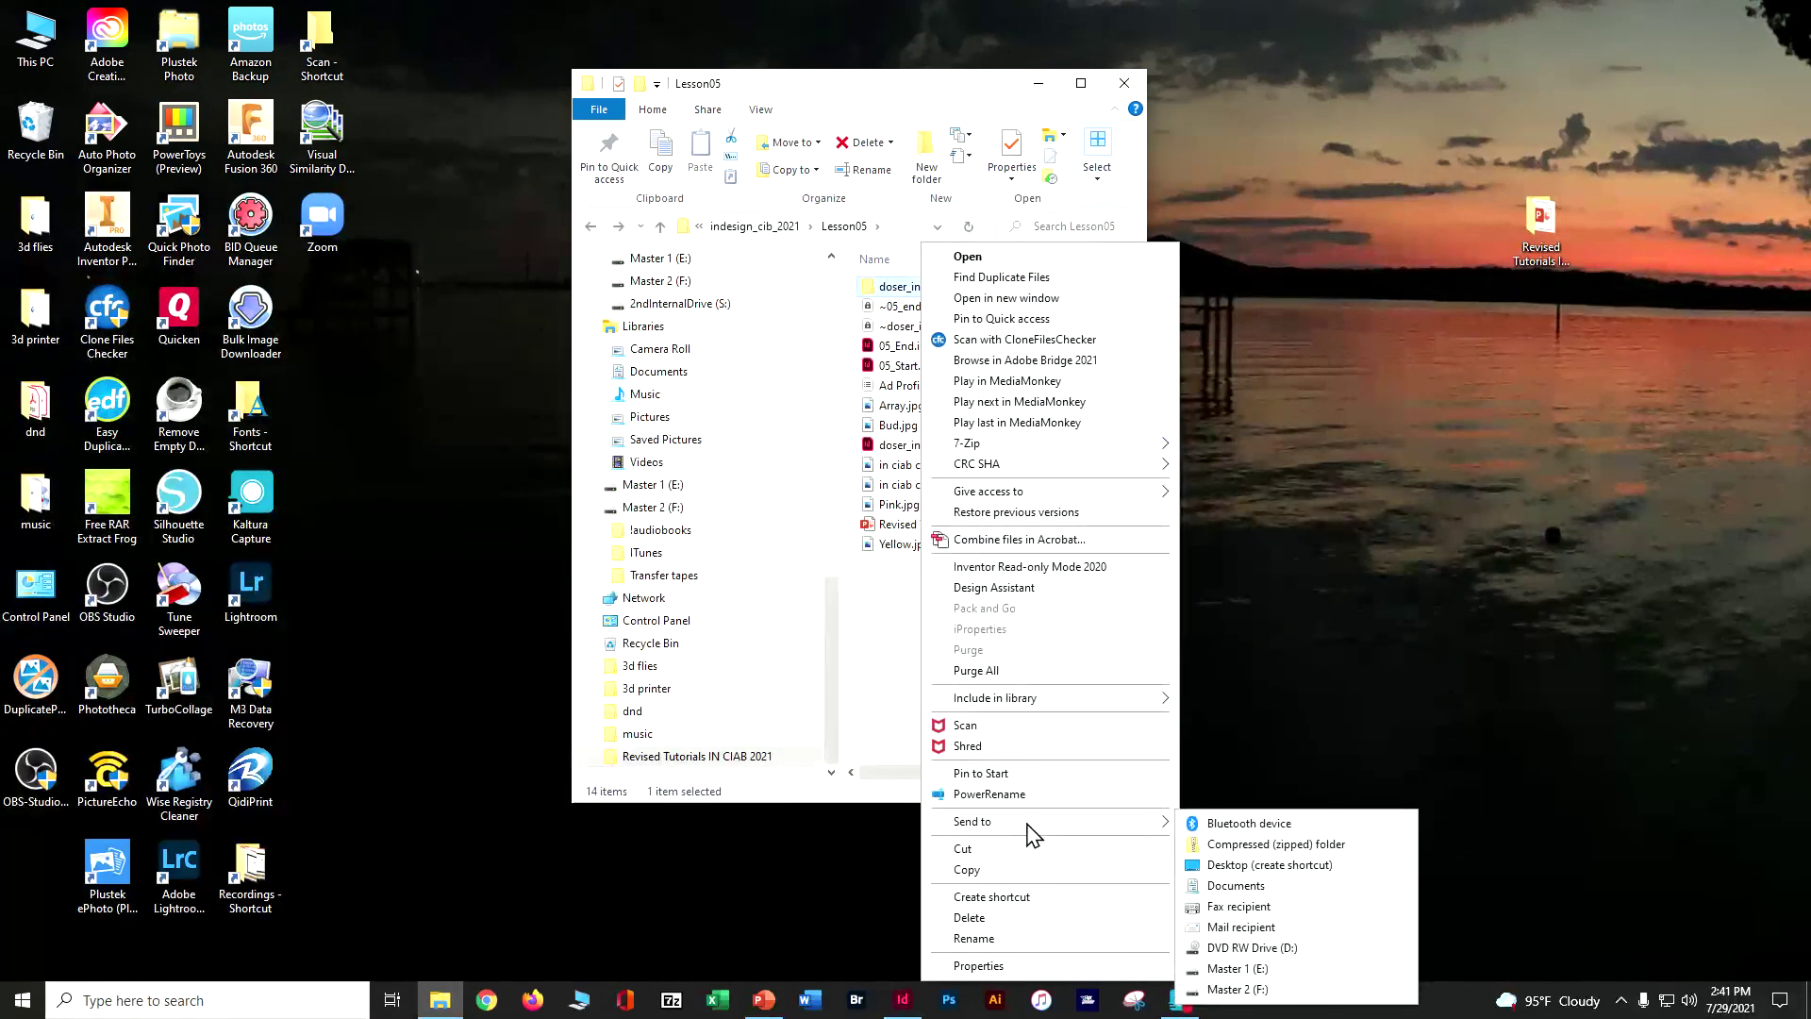
{"action": "left_click", "coordinate": [1232, 843]}
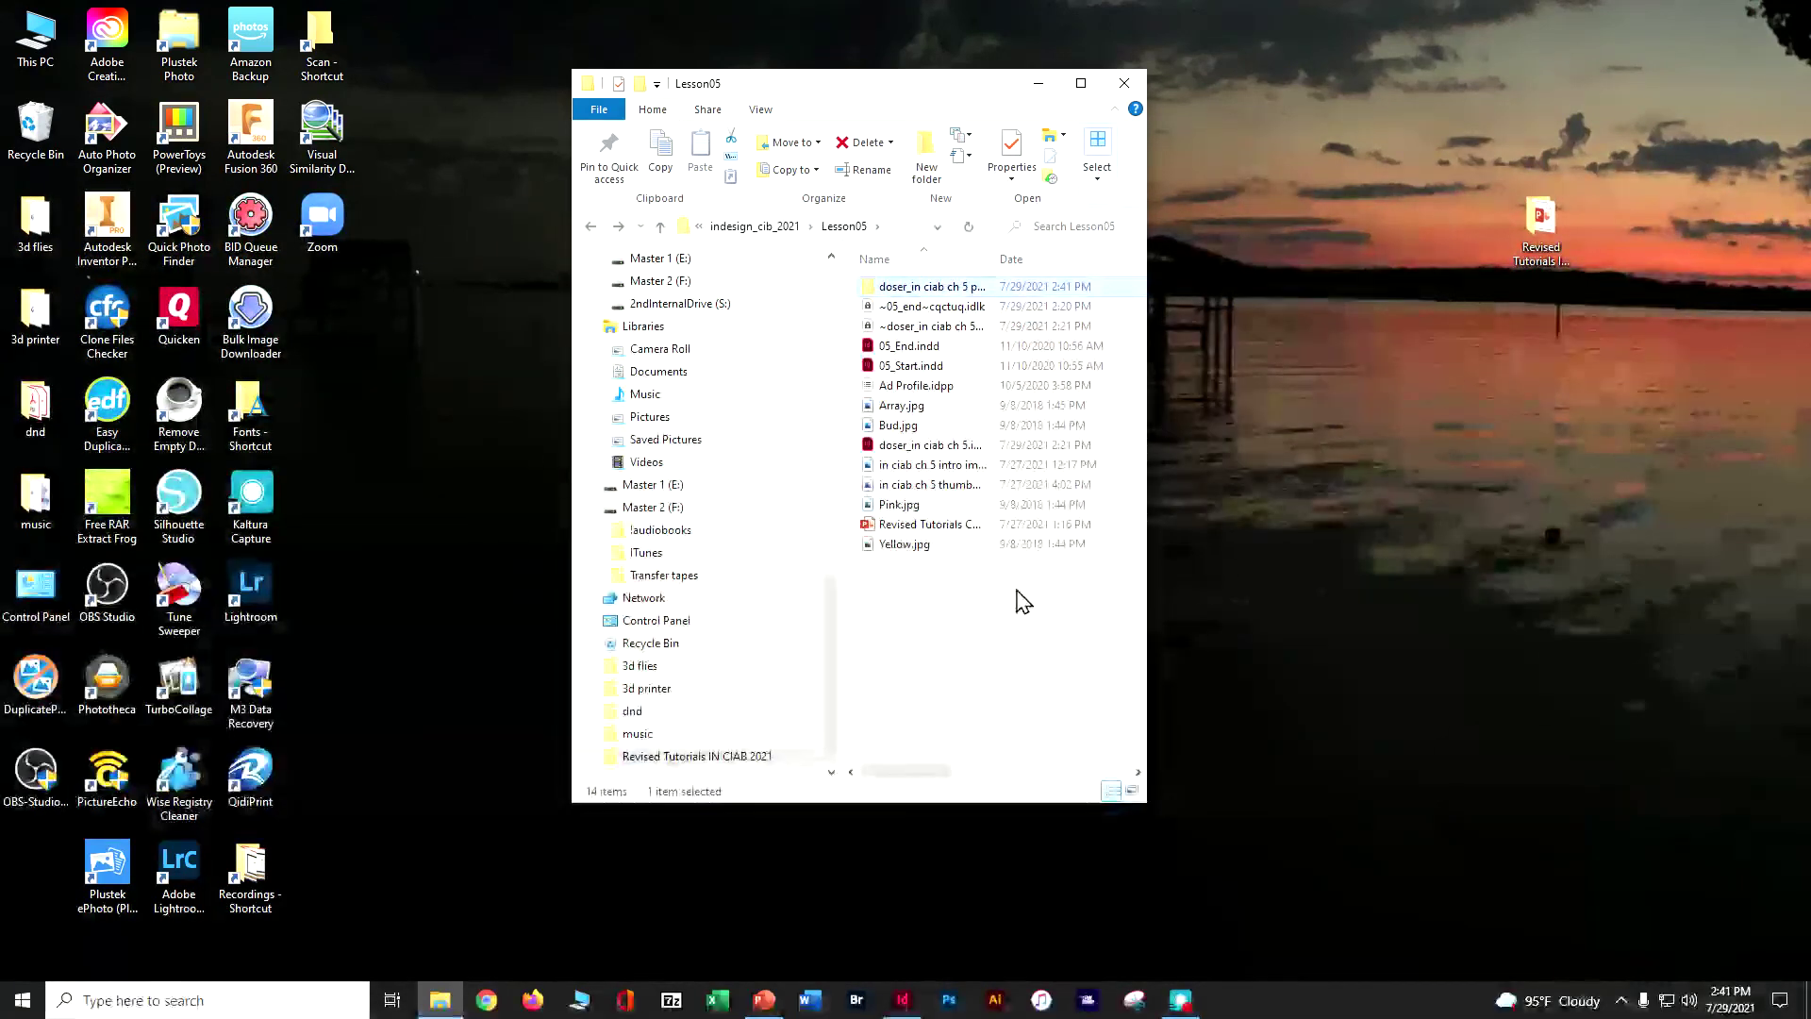